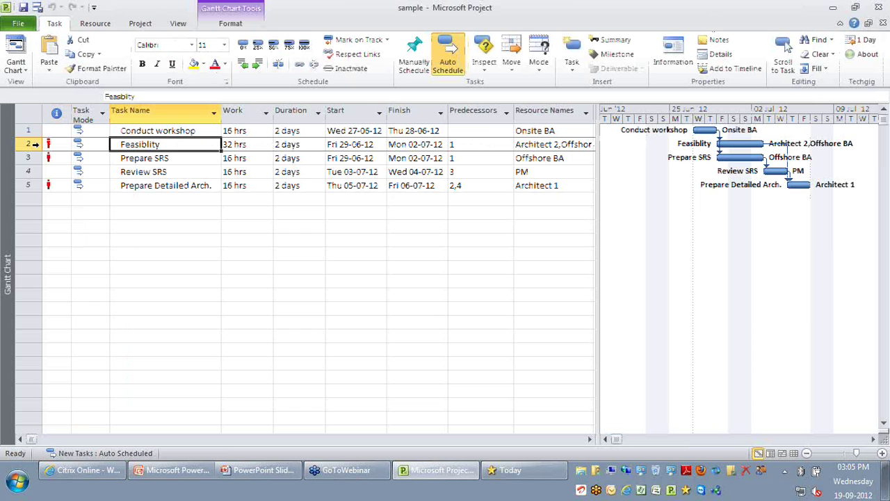
- Insert a blank row above the Feasiblity task and remove it again
right_click(31, 144)
left_click(353, 142)
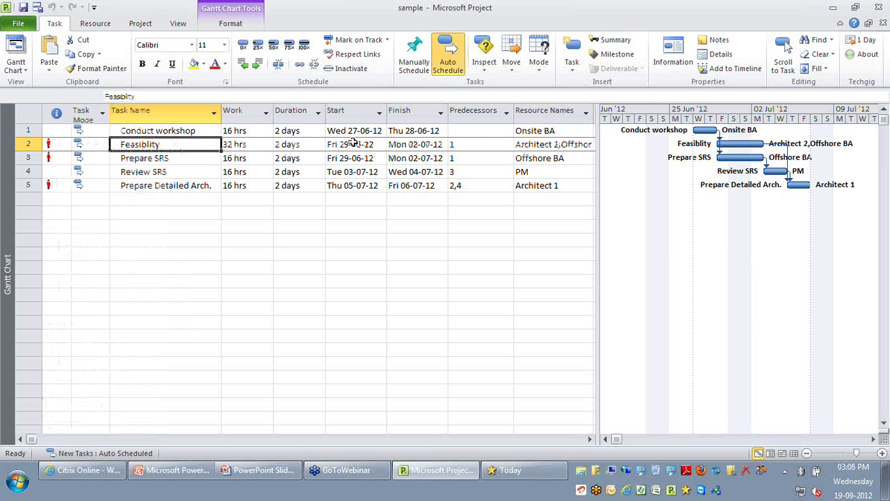
key("Insert")
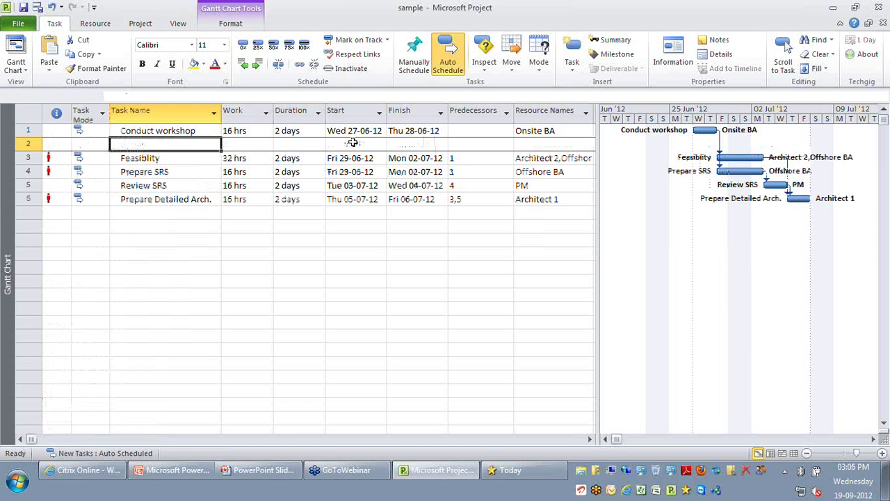
key("Delete")
key("BackSpace")
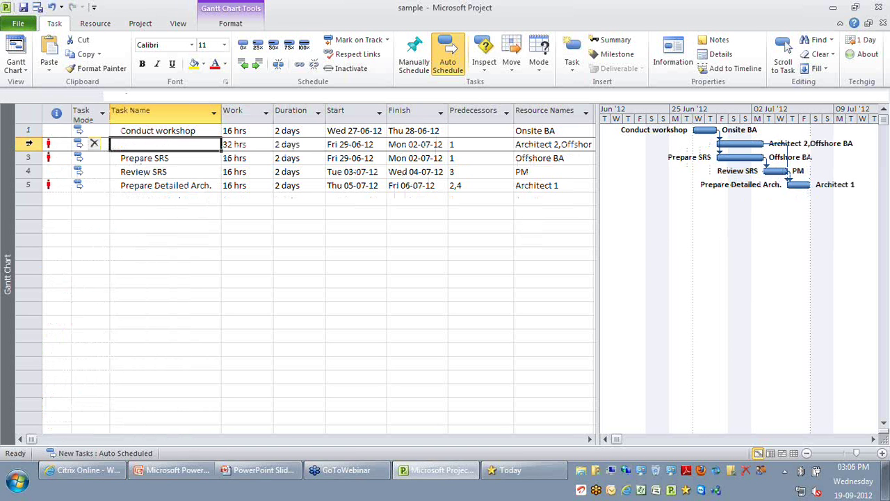
- Delete the entire Feasiblity task row, and undo the deletion
left_click(28, 144)
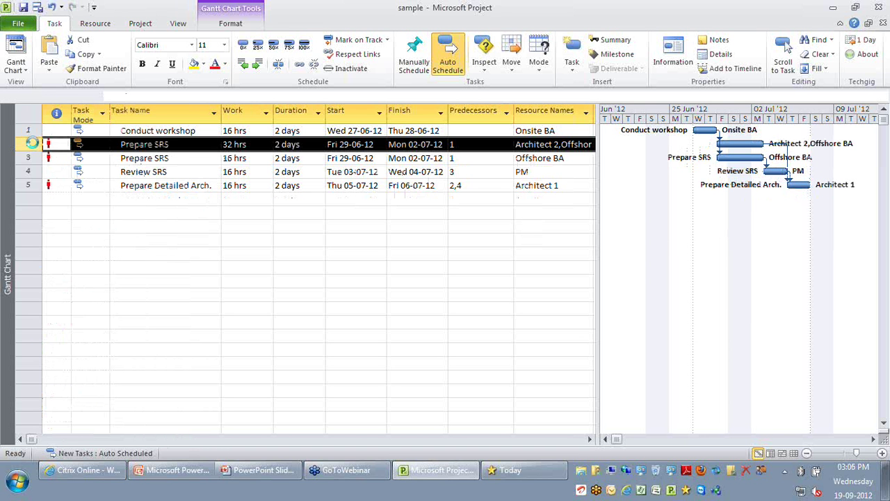
key("Delete")
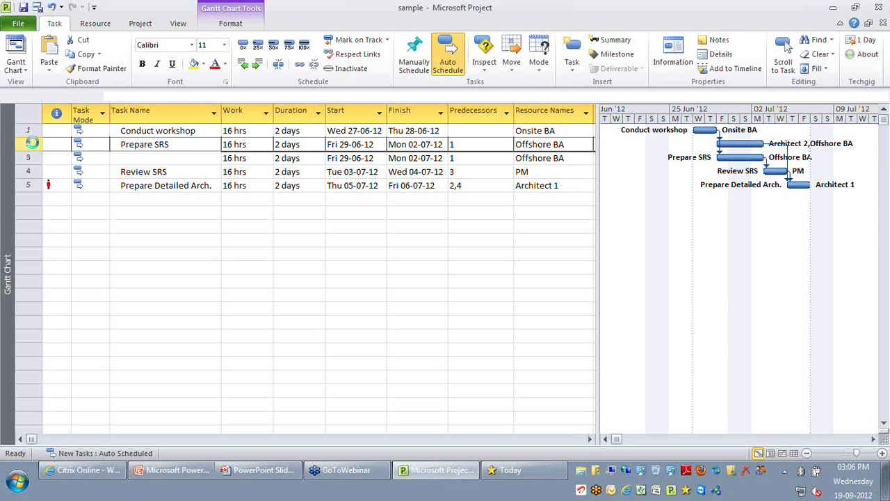
key("ctrl+z")
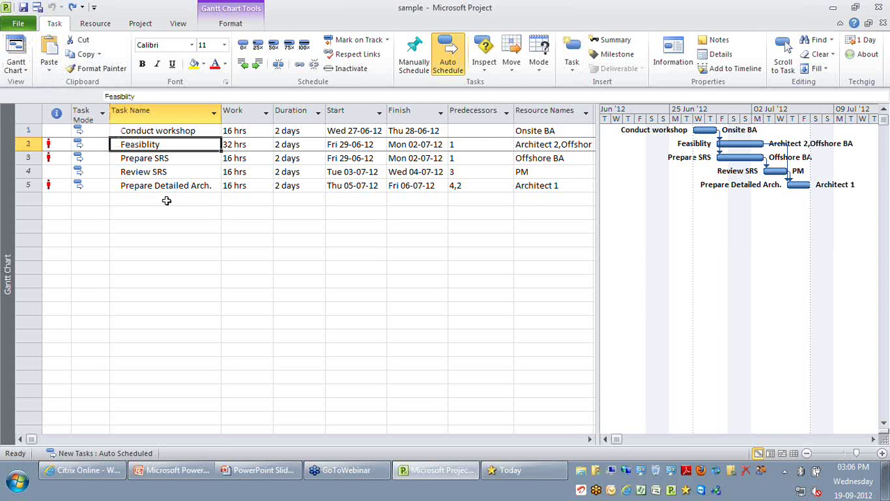
- Enter a new task named "Prepare document" in the empty row below Prepare Detailed Arch
left_click(166, 200)
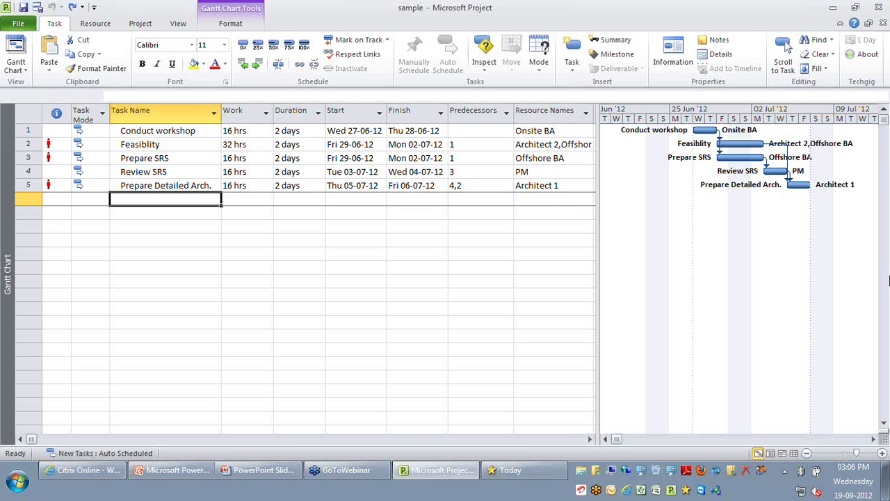
type("t")
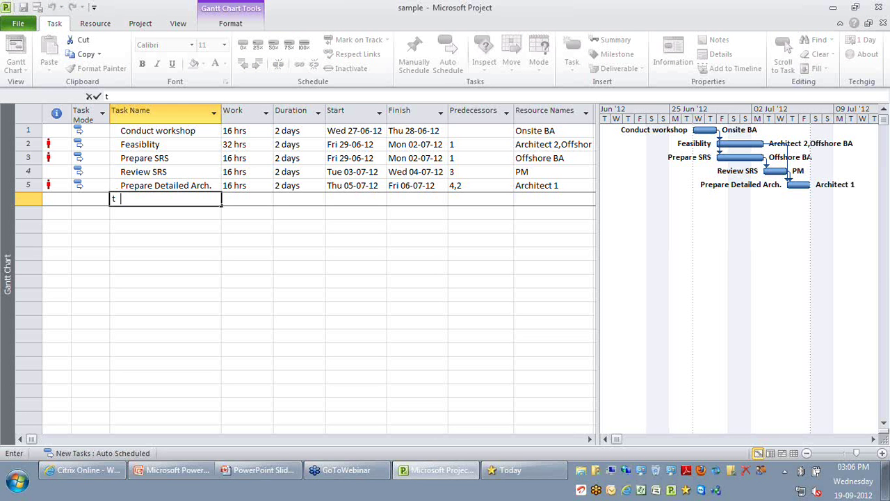
key("BackSpace")
key("BackSpace")
type("Prepare document")
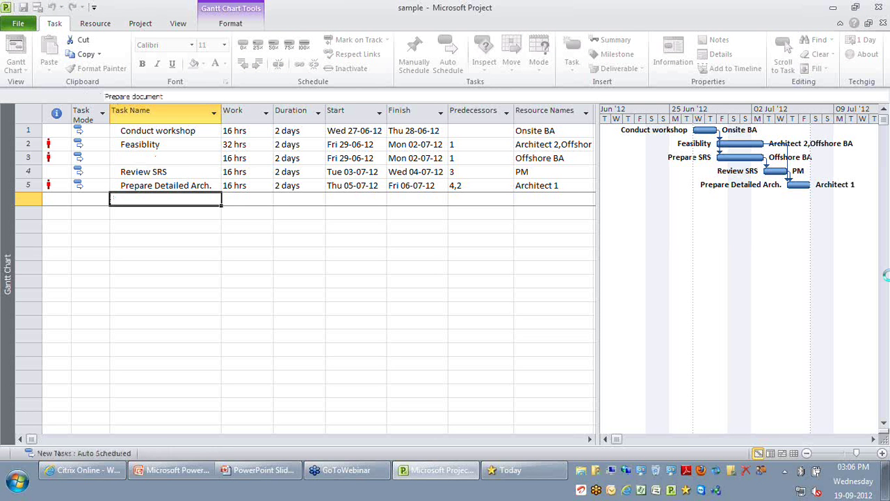
key("Return")
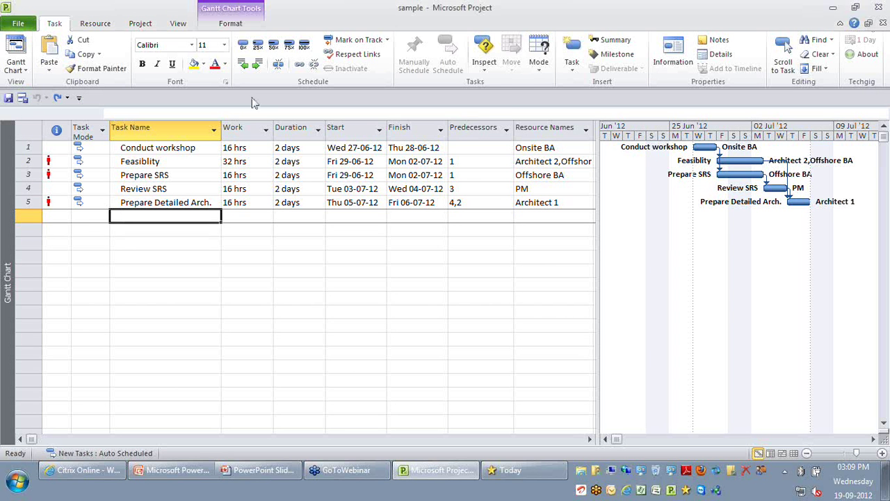
- Apply the built-in Completed Tasks filter to the task list
key("alt+space")
right_click(389, 80)
left_click(179, 25)
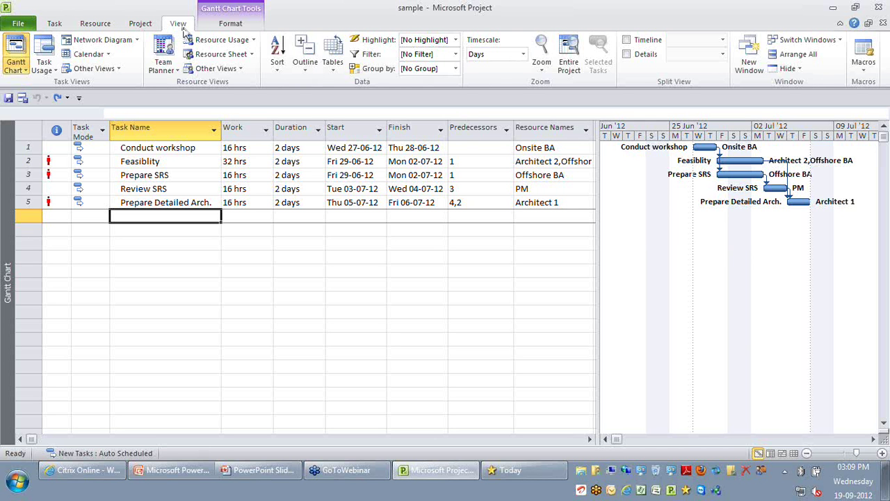
left_click(428, 55)
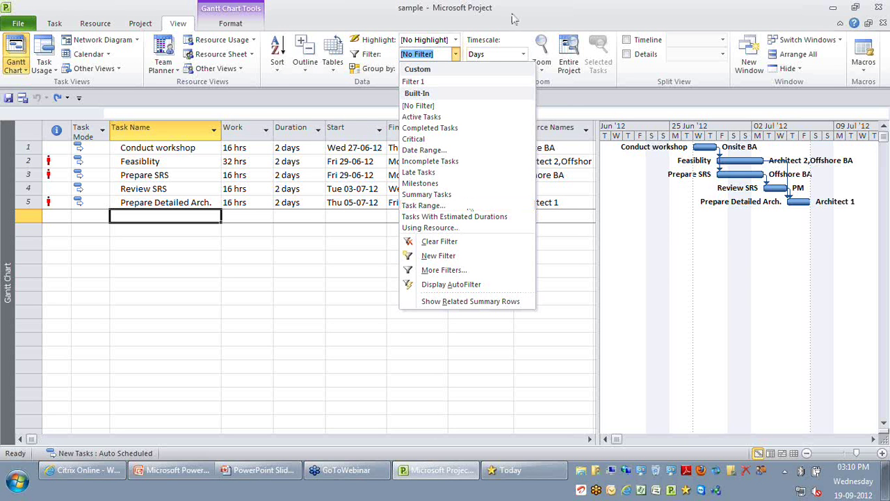
left_click(445, 128)
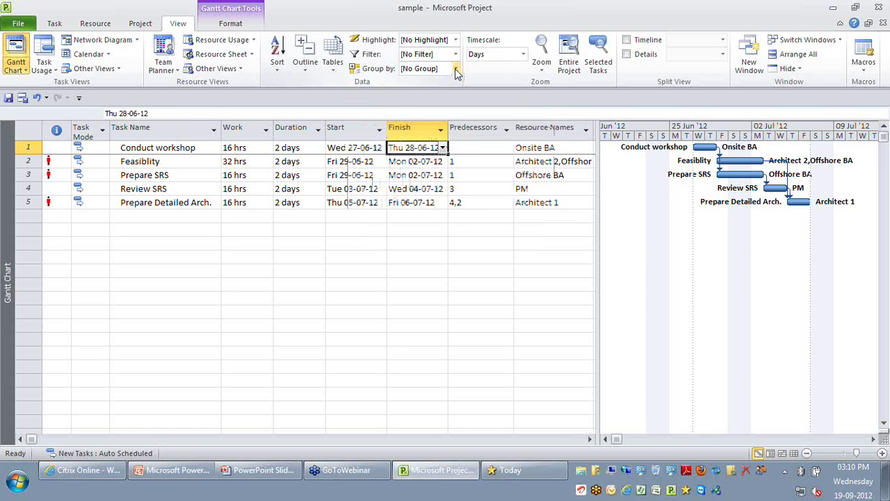
- Add the Group By gallery to the Quick Access Toolbar and open its list of groupings there
left_click(456, 70)
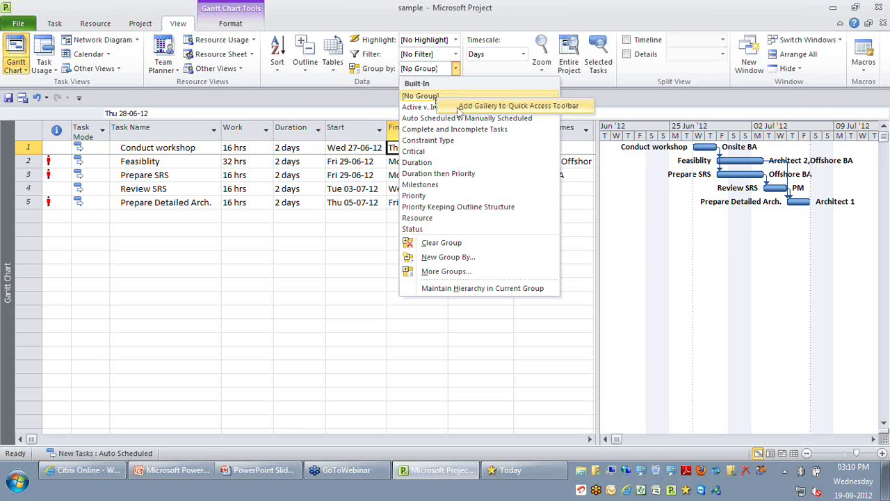
left_click(463, 106)
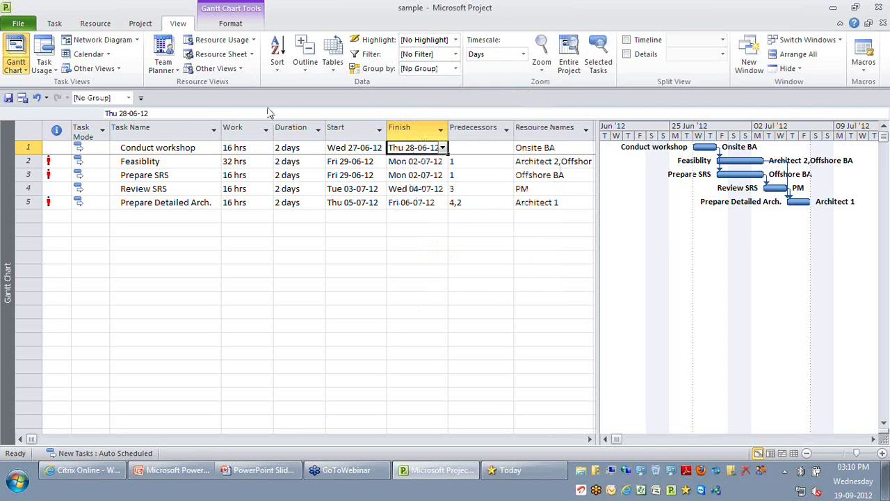
left_click(117, 99)
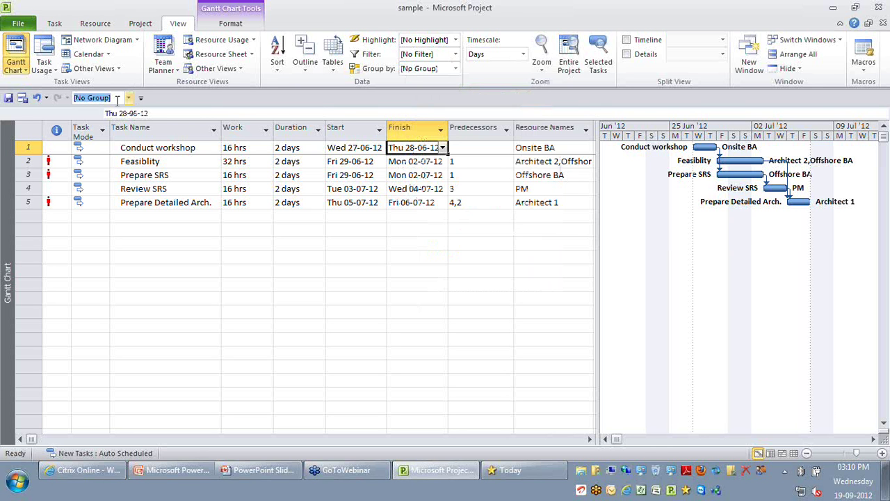
left_click(129, 98)
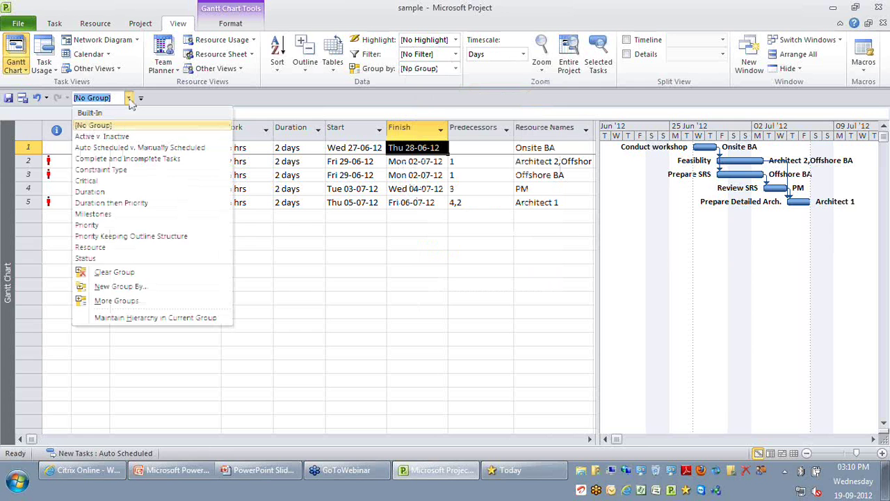
- Switch to the PowerPoint slide show, reveal the answers to Question 1 and advance to the Question 2 slide
key("alt+Tab")
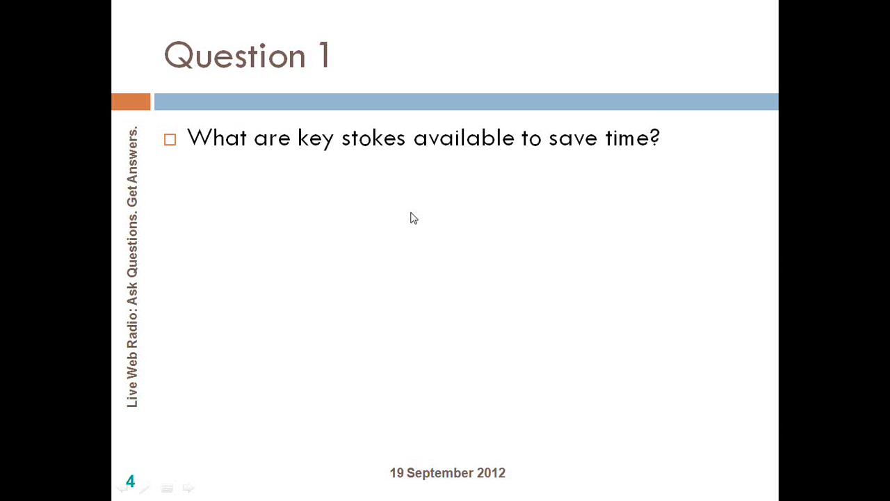
key("Right")
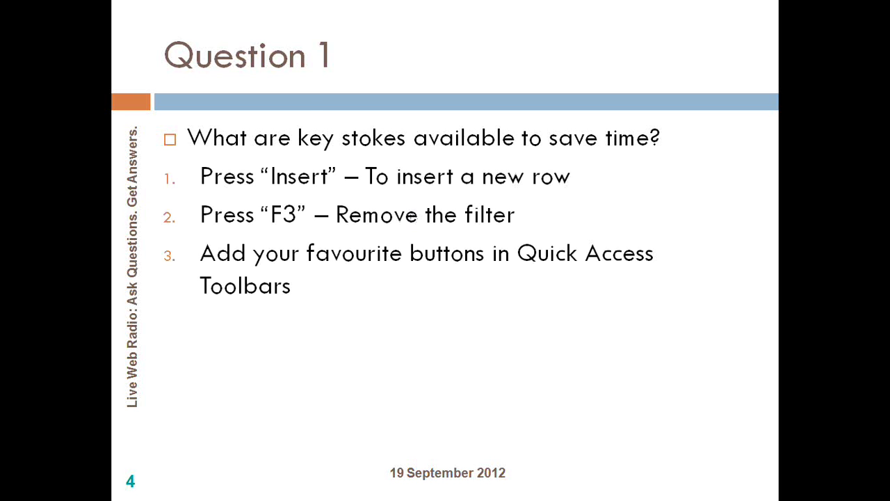
key("Right")
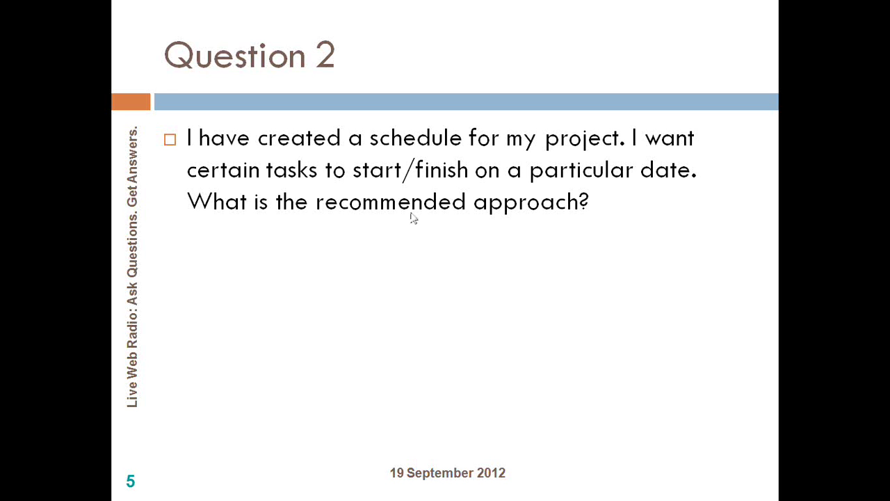
- Switch back to Microsoft Project and set the finish date of Prepare Detailed Arch. to Wed 04-07-12
key("alt+Tab")
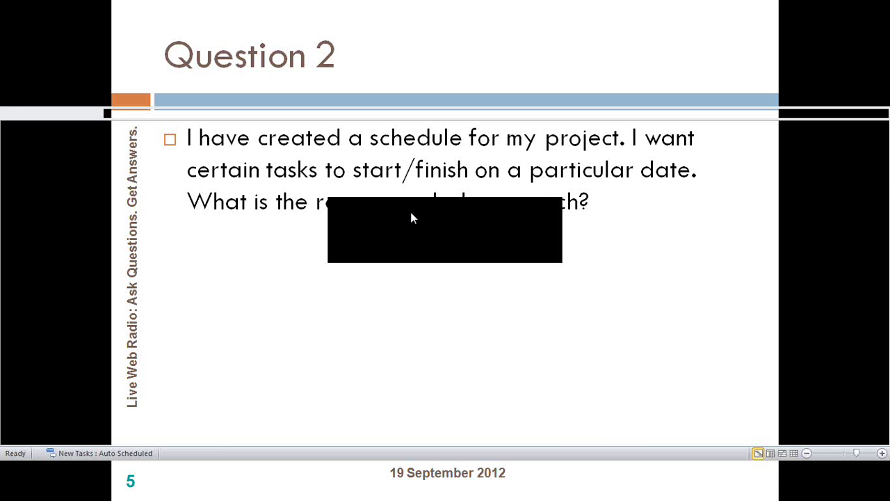
key("alt+Tab")
left_click(340, 270)
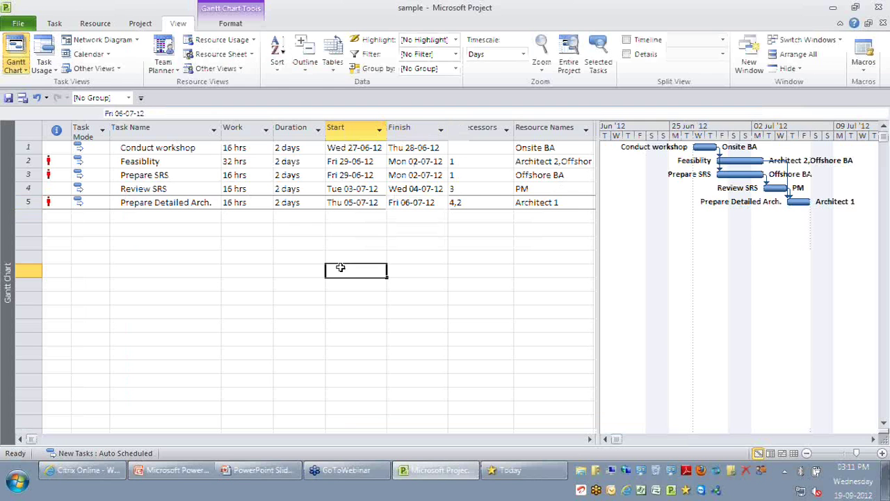
left_click(438, 201)
left_click(441, 202)
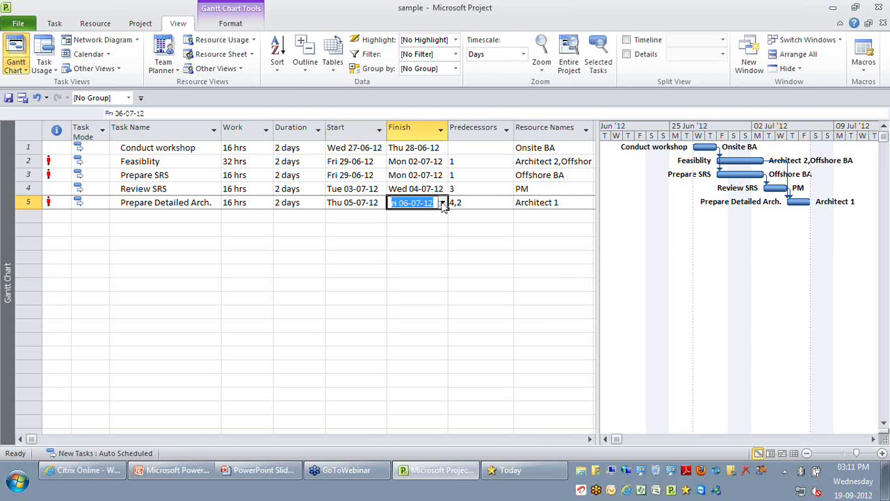
left_click(443, 203)
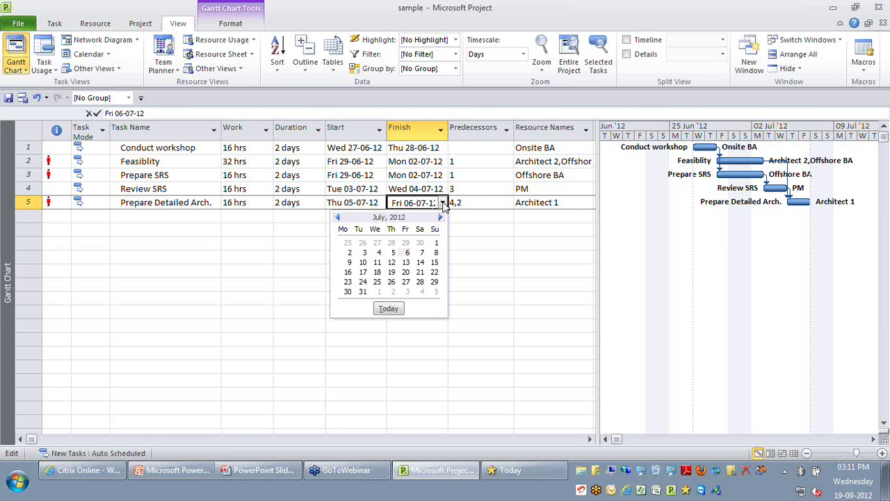
left_click(381, 258)
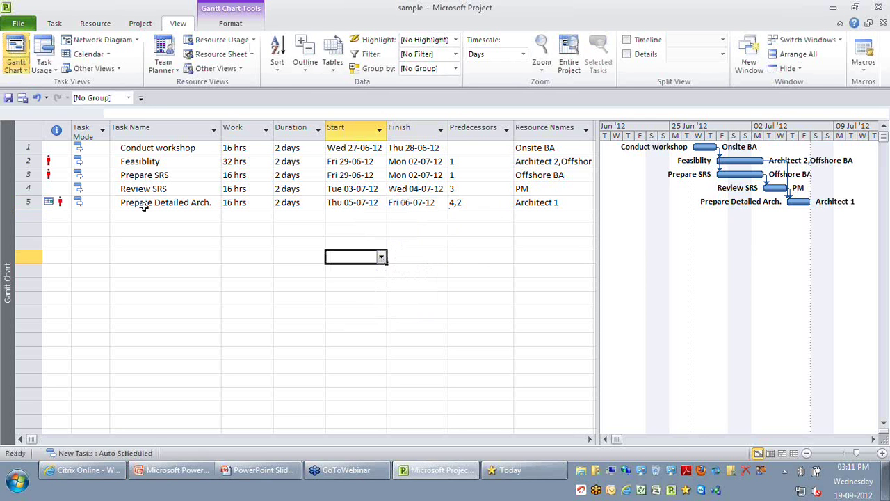
- Examine the constraint indicator of Prepare Detailed Arch. together with the task's start and finish dates
left_click(142, 204)
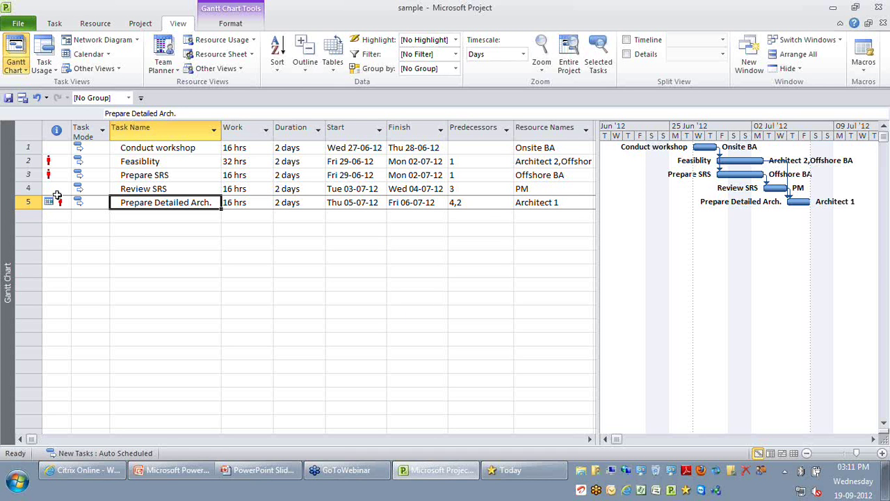
key("Down")
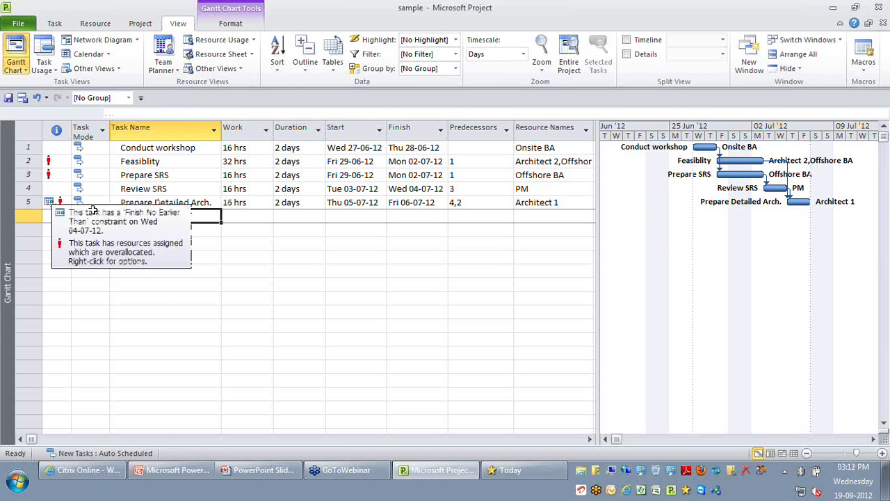
left_click(360, 202)
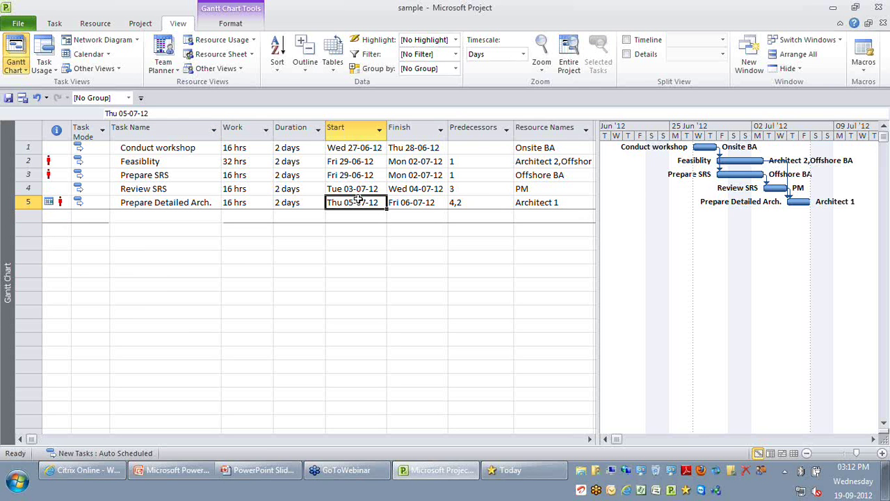
left_click(360, 201)
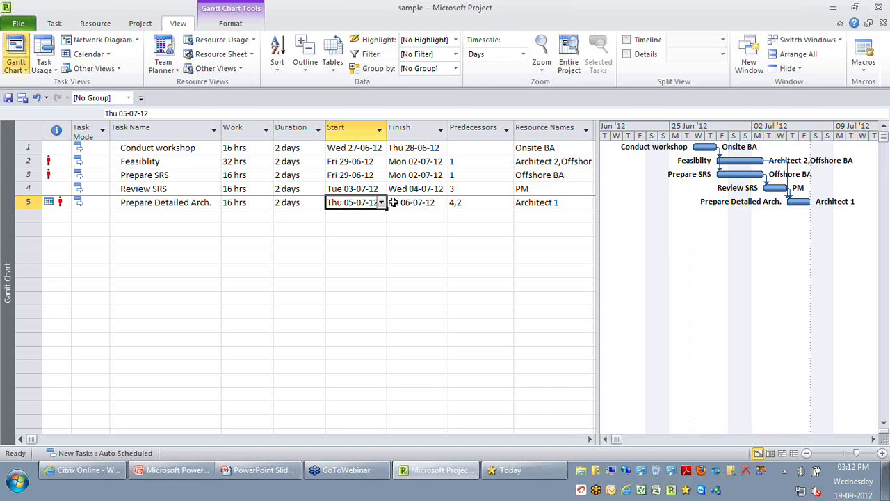
left_click(393, 202)
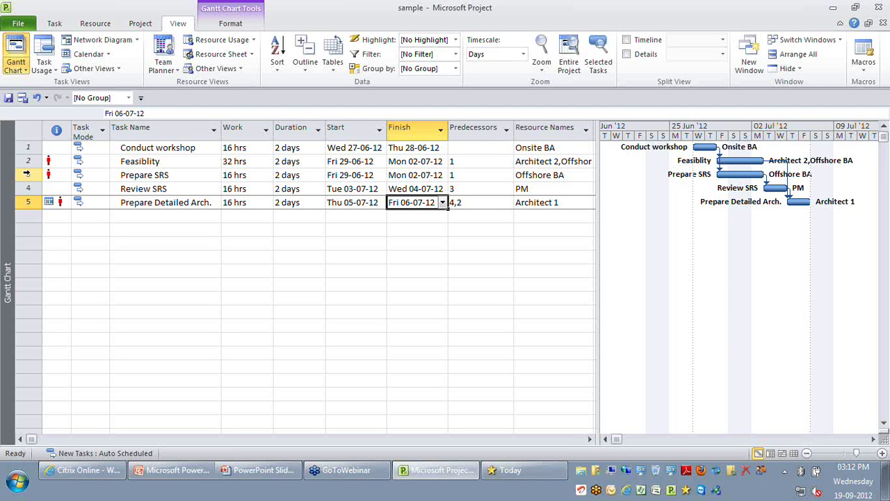
- Set the duration of the Prepare SRS task to 1 day
left_click(27, 176)
left_click_drag(27, 179, 27, 184)
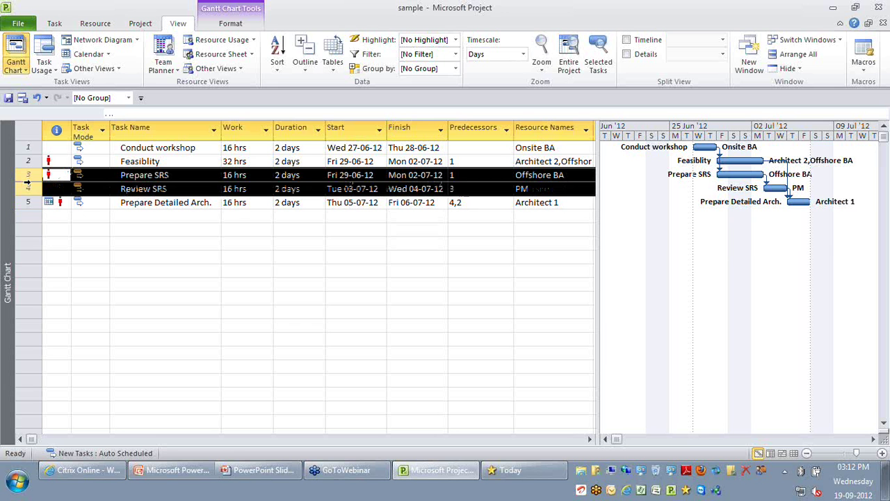
left_click(295, 175)
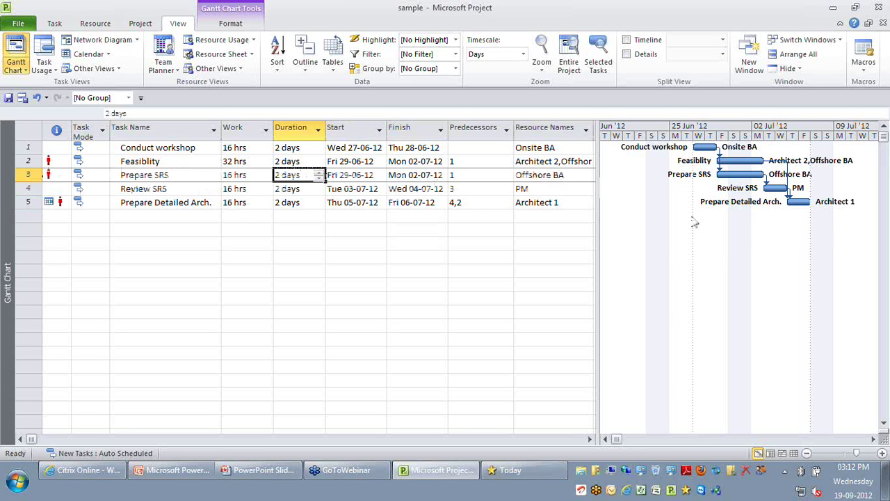
type("1")
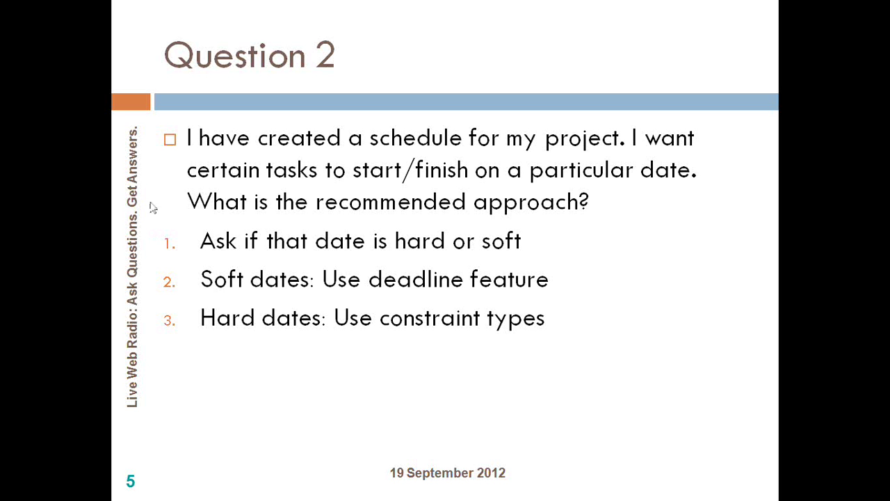
- Switch to Microsoft Project and examine the constraint types available in the advanced task information of Prepare Detailed Arch
key("alt+Tab")
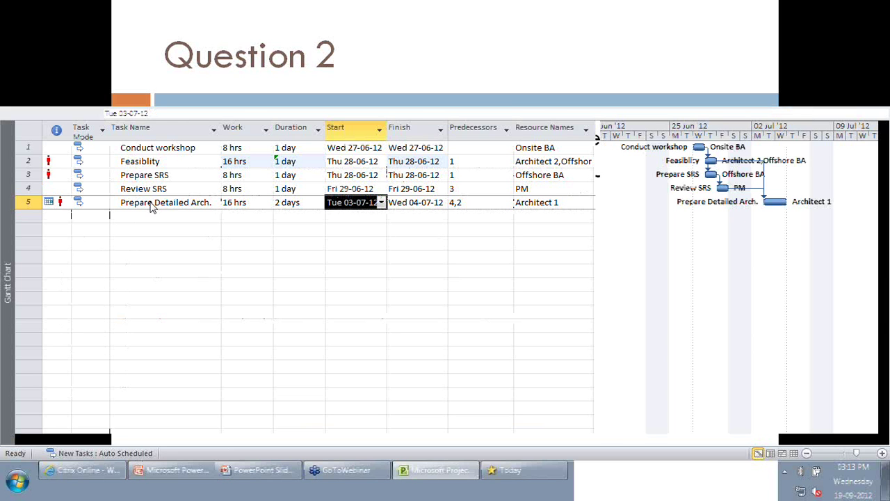
left_click(151, 205)
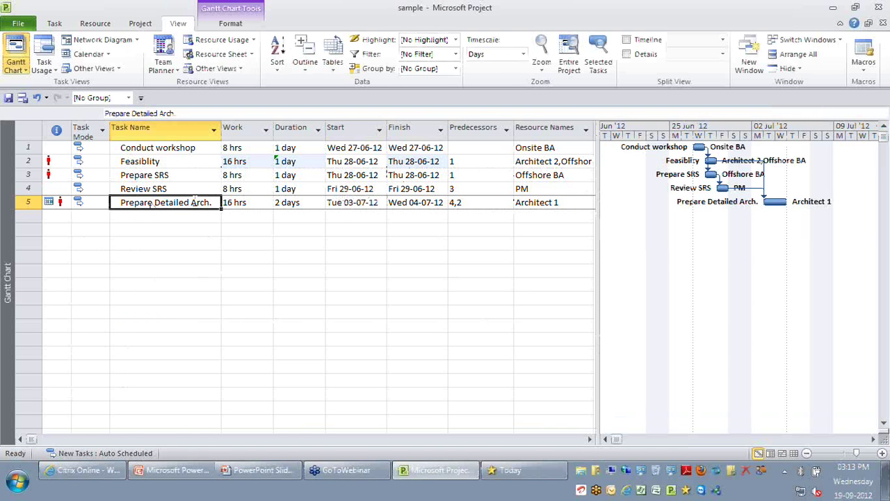
key("shift+space")
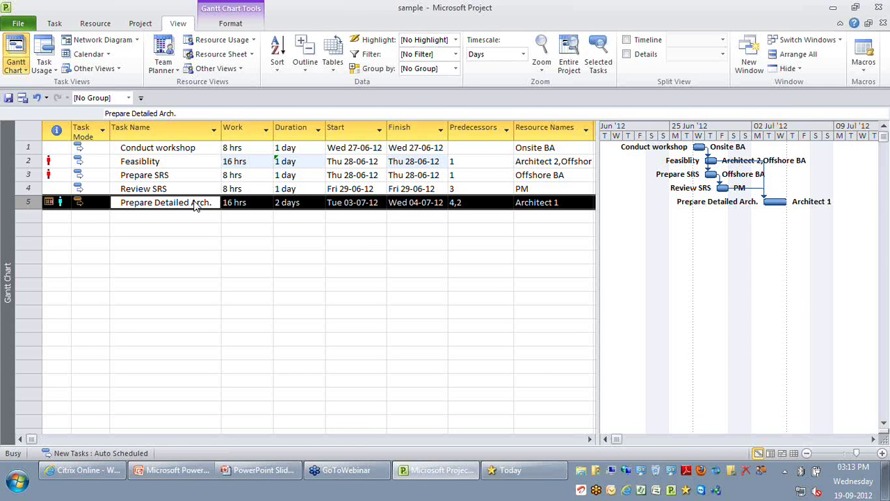
double_click(196, 202)
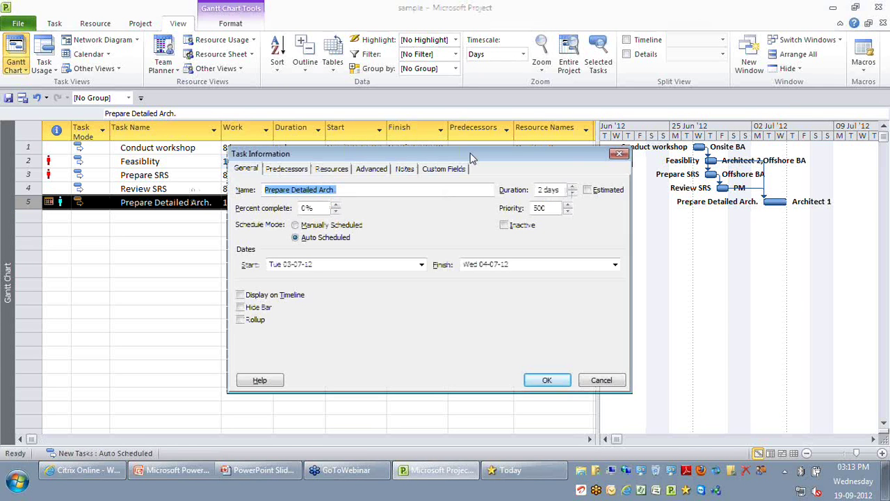
left_click(372, 169)
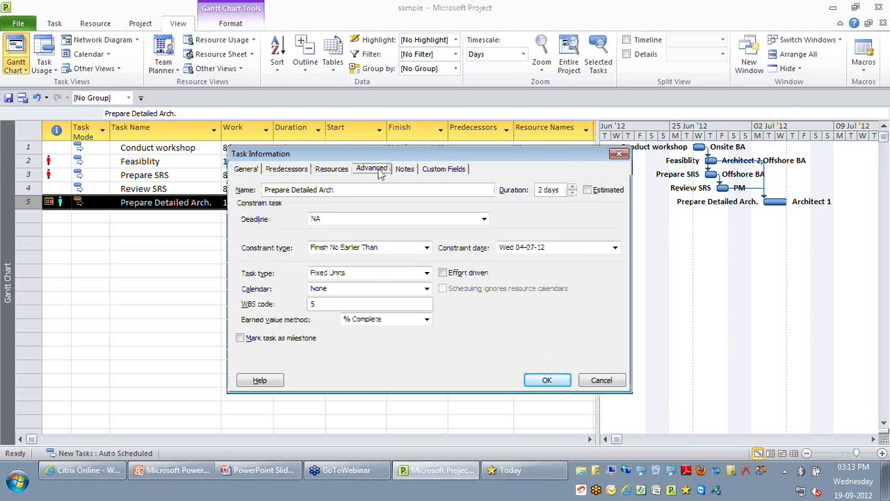
left_click(427, 248)
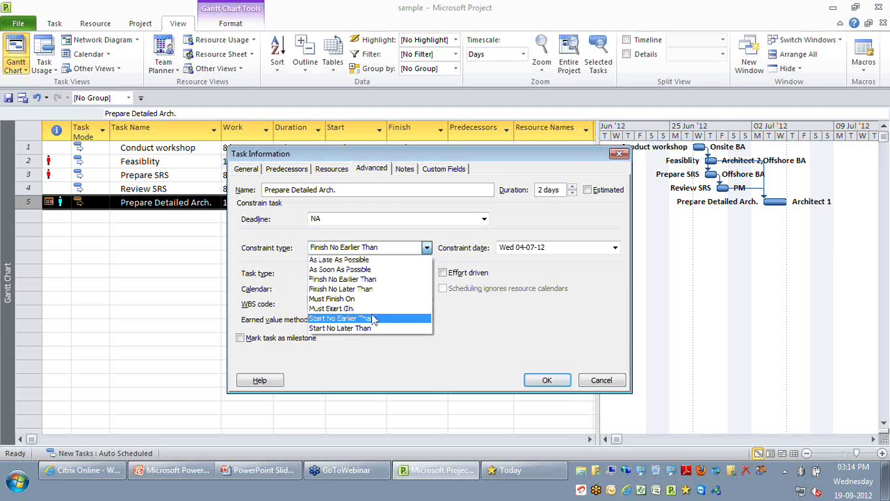
left_click(368, 272)
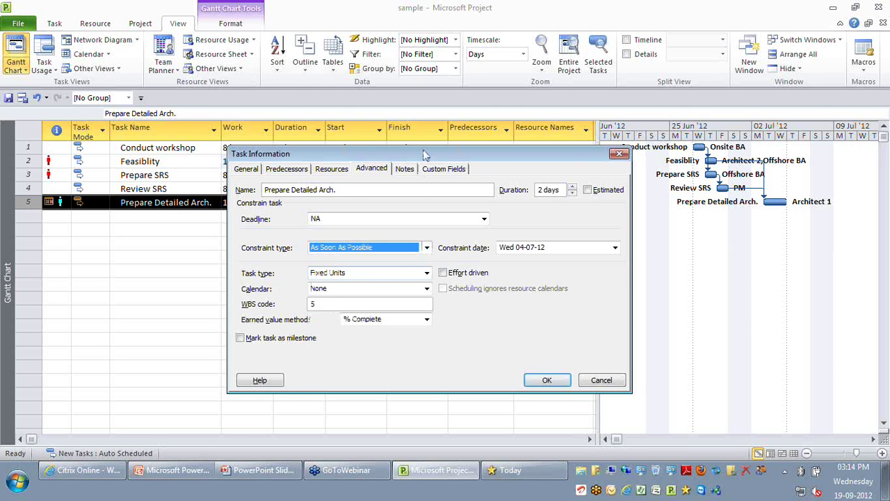
left_click_drag(426, 155, 426, 260)
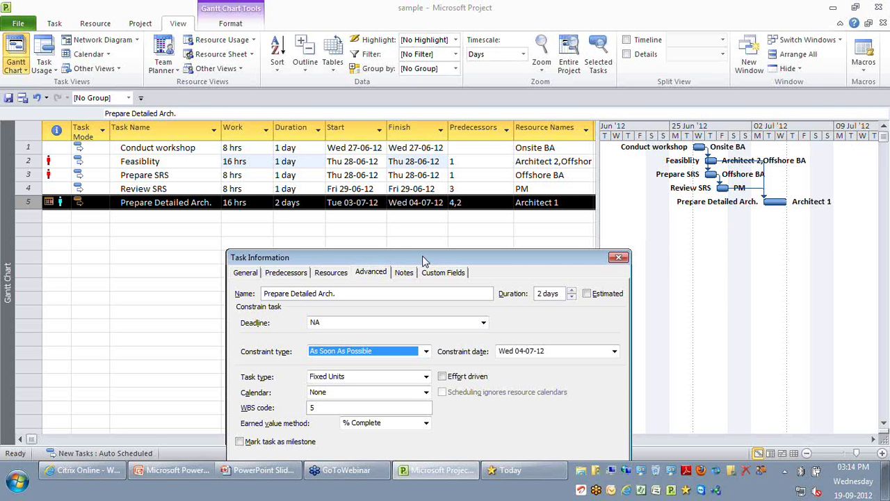
left_click_drag(426, 260, 404, 230)
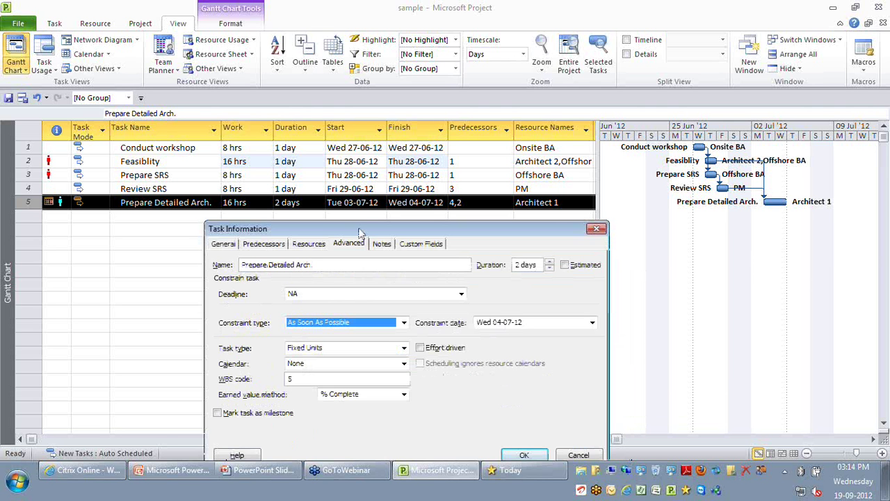
left_click_drag(360, 232, 322, 221)
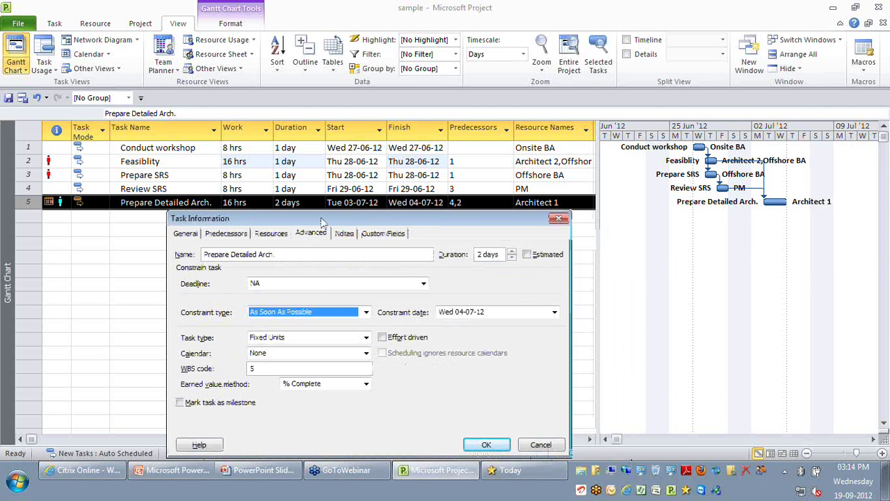
key("Escape")
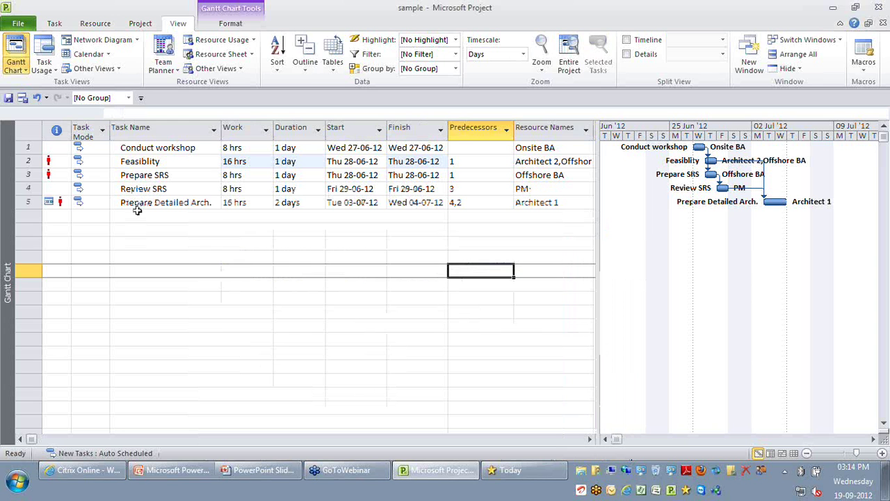
- Reopen the task information of Prepare Detailed Arch., copy and clear its constraint date, and set the constraint type to As Soon As Possible
double_click(137, 206)
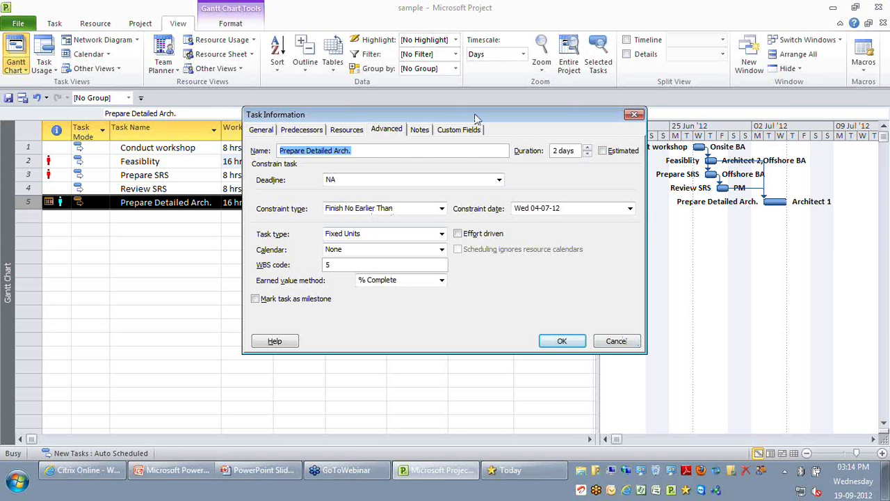
left_click_drag(476, 119, 474, 228)
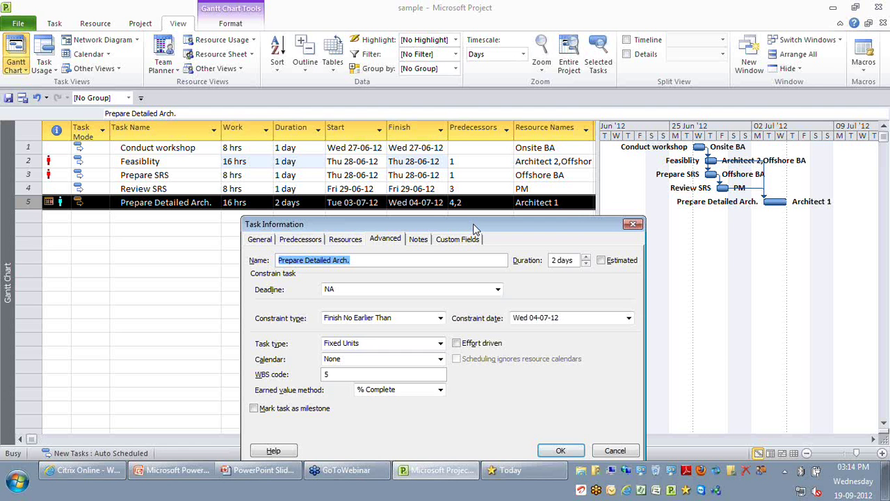
left_click_drag(474, 228, 460, 242)
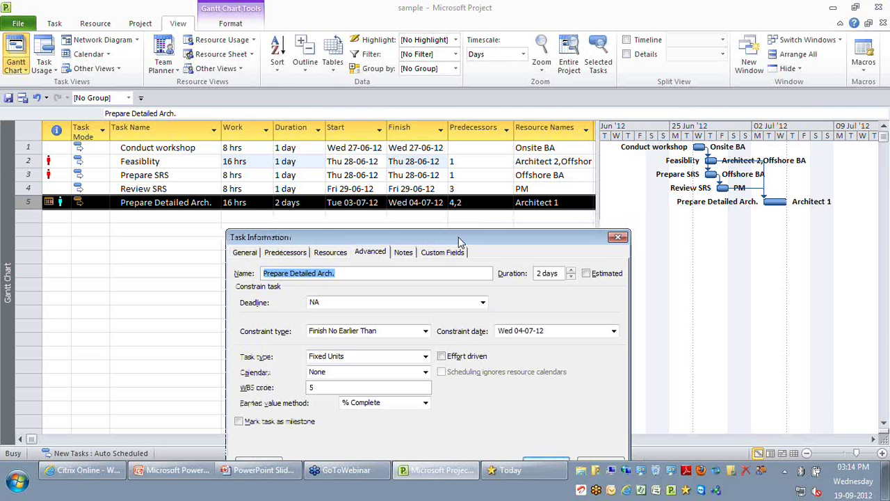
left_click(538, 331)
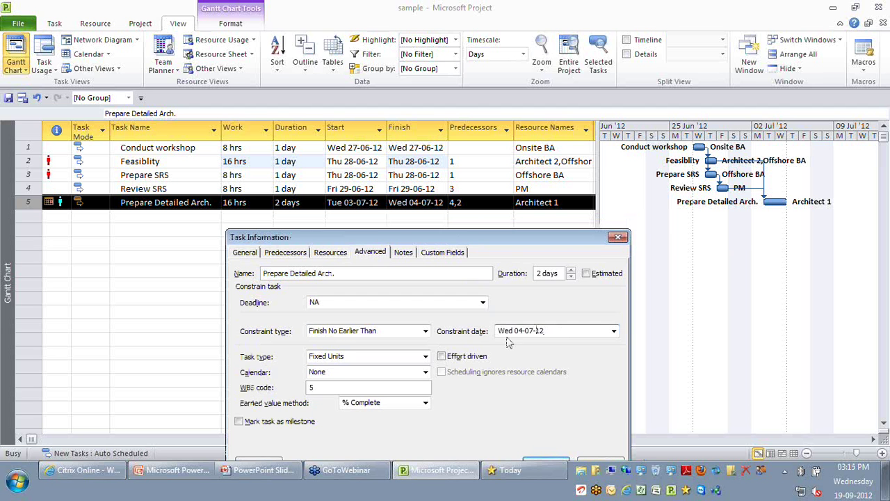
left_click_drag(545, 330, 489, 332)
key("ctrl+c")
key("BackSpace")
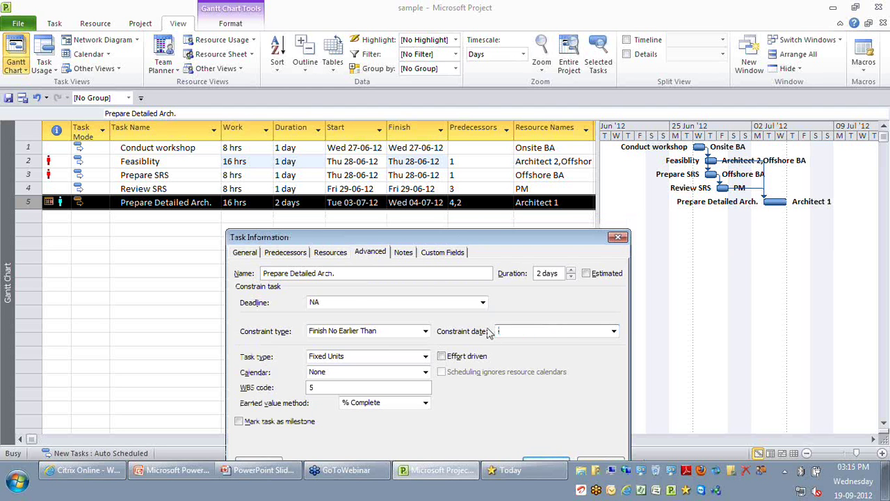
left_click(426, 331)
left_click(412, 344)
- Set the deadline of Prepare Detailed Arch. to the copied date, Wed 04-07-12, and apply the task changes
left_click(397, 302)
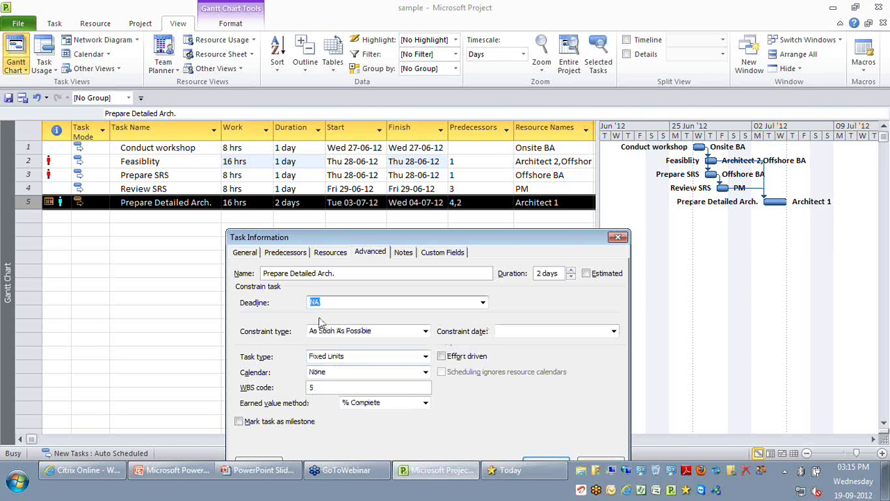
key("ctrl+v")
left_click(484, 304)
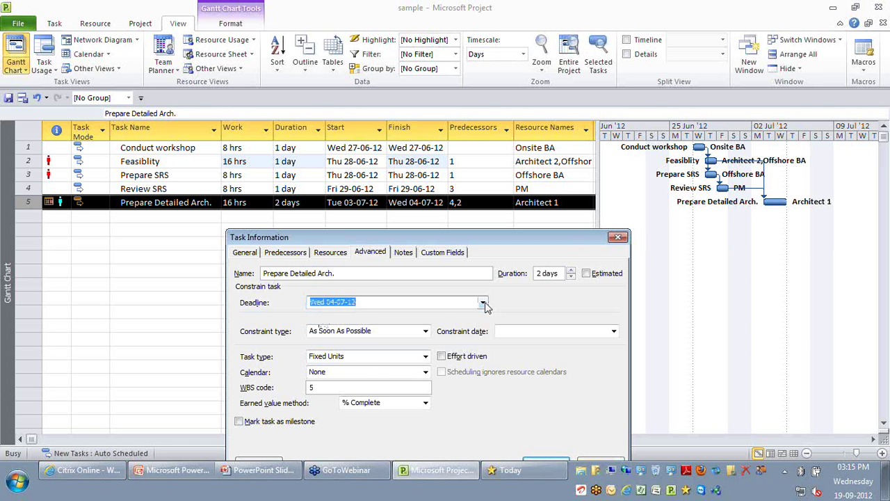
left_click(484, 305)
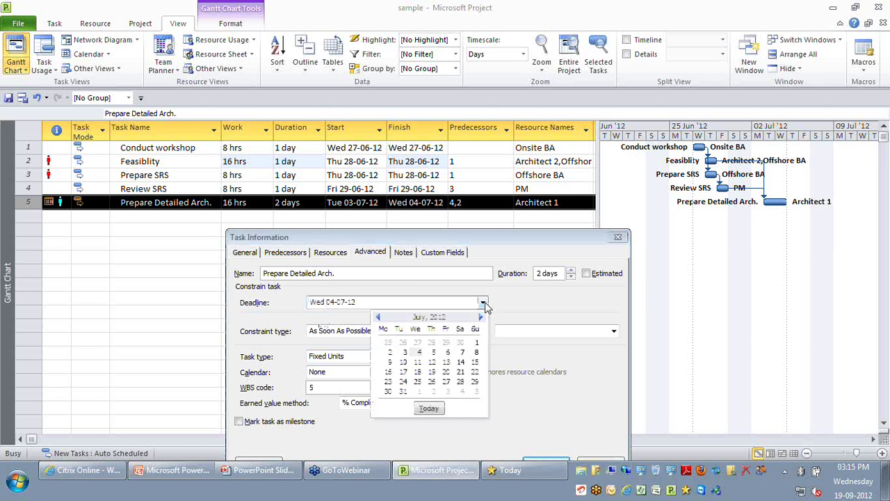
left_click(483, 305)
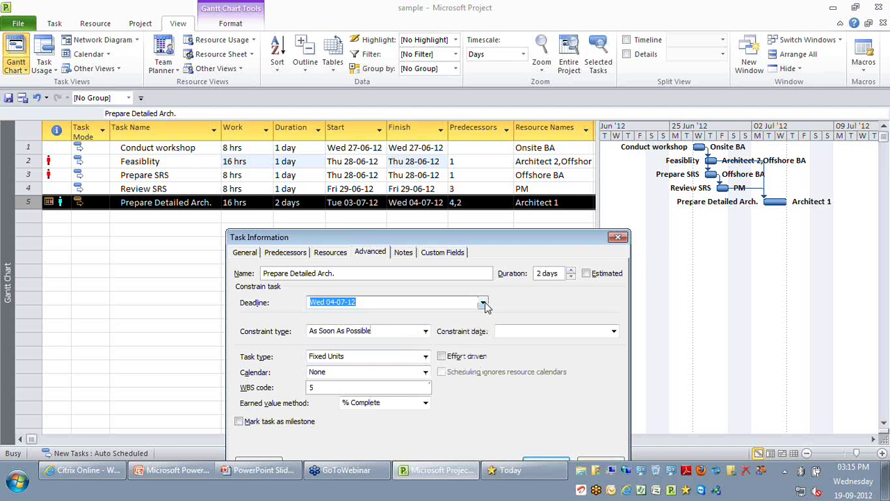
left_click_drag(478, 241, 424, 189)
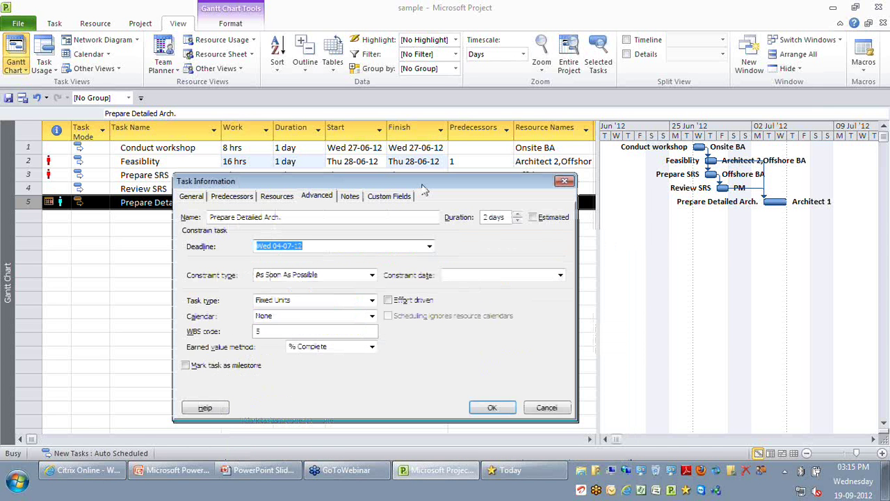
left_click_drag(425, 189, 417, 170)
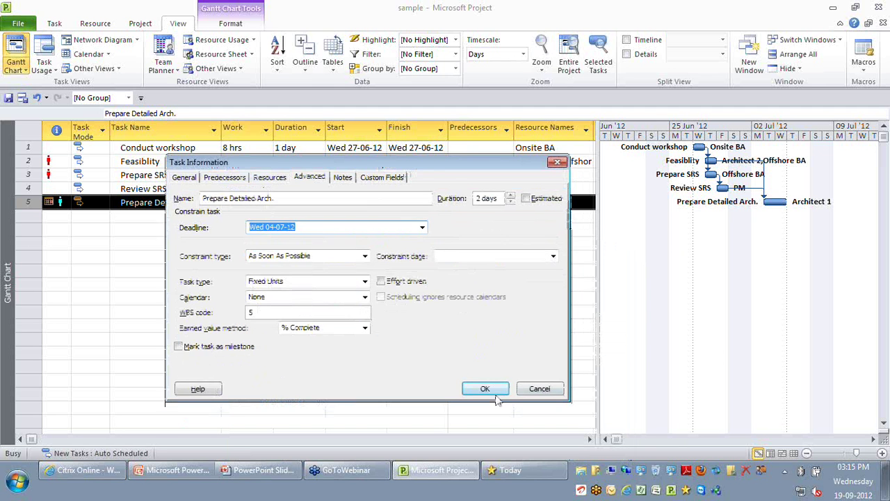
left_click(487, 390)
- Examine the start and finish dates of Prepare Detailed Arch., its deadline marker in the Gantt chart and the durations of the preceding tasks
left_click(345, 204)
left_click(414, 189)
left_click(355, 202)
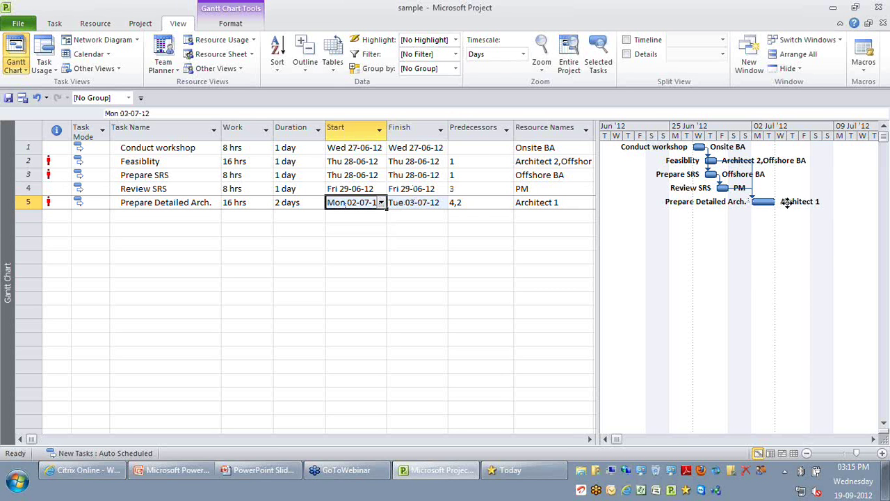
mouse_move(787, 203)
left_click(787, 203)
mouse_move(787, 202)
key("Left")
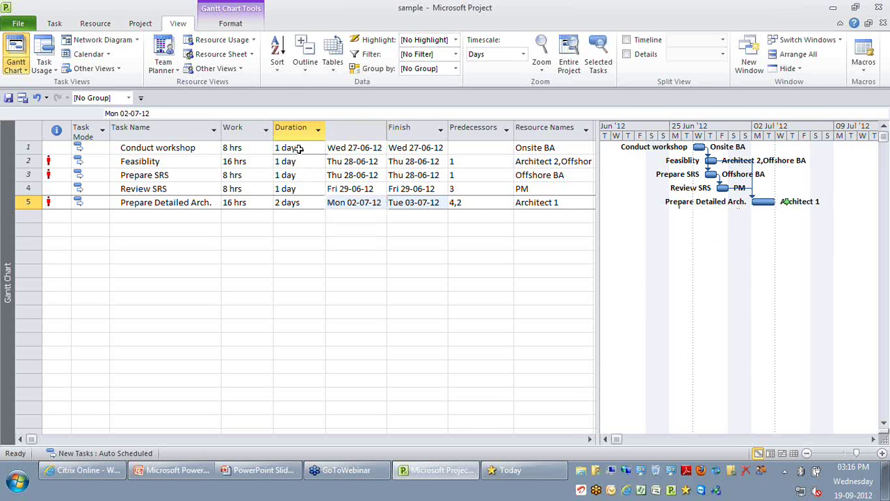
left_click_drag(298, 149, 293, 189)
left_click(190, 202)
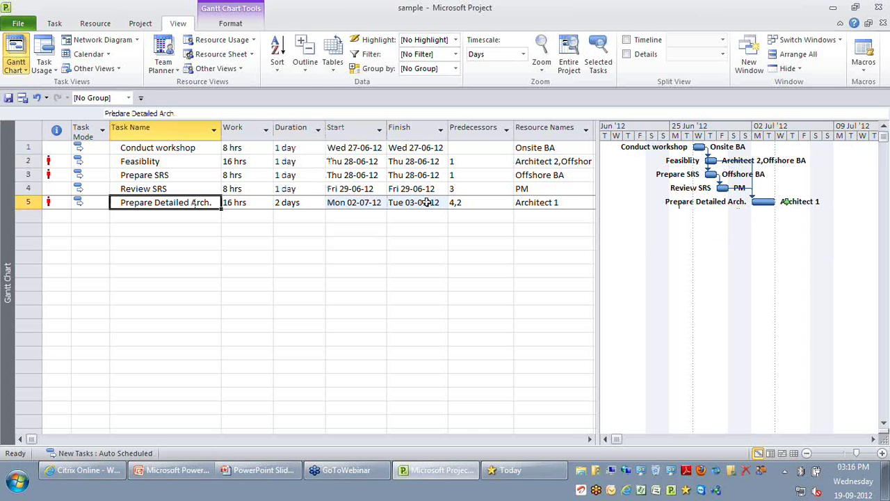
left_click(428, 202)
- Set the duration of the Prepare SRS task to 5 days
left_click(301, 178)
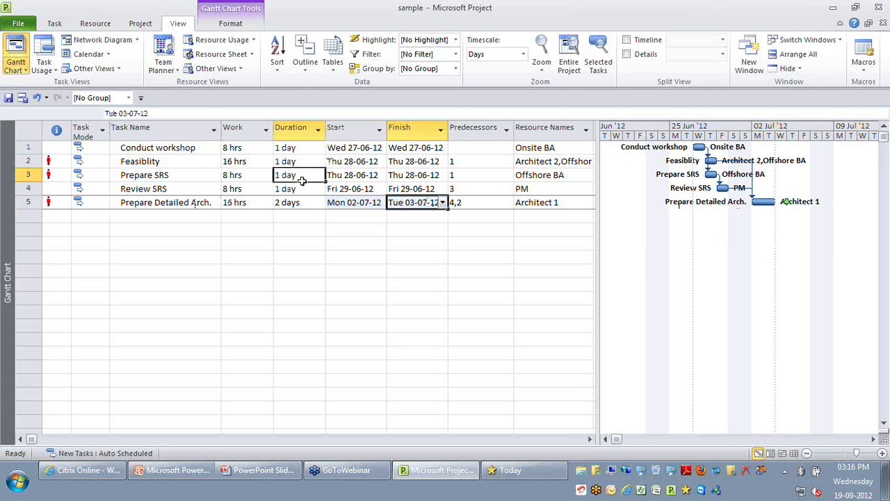
type("5")
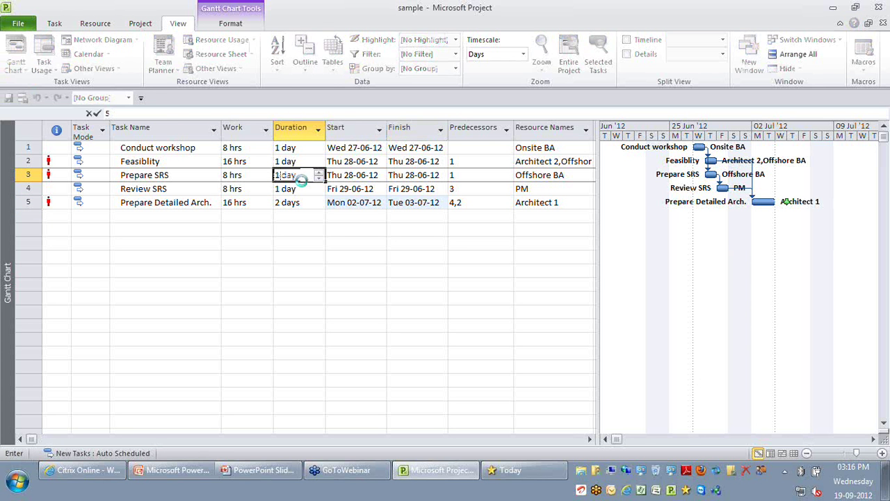
key("Return")
- Examine the finish date and deadline indicator of Prepare Detailed Arch., and switch to the PowerPoint slide show
left_click(175, 203)
left_click(413, 202)
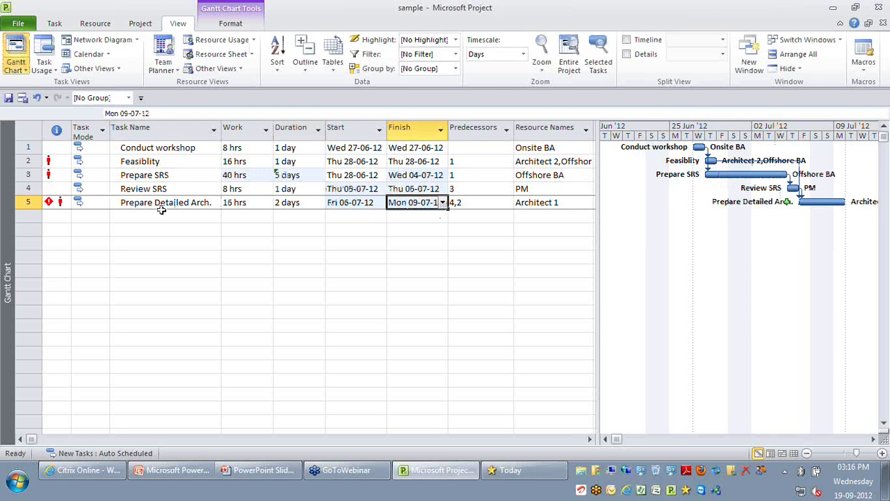
left_click(163, 203)
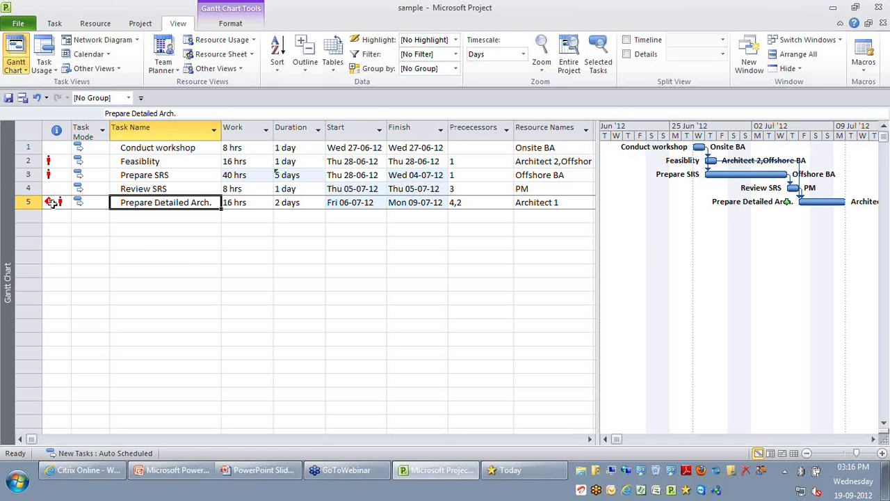
mouse_move(52, 203)
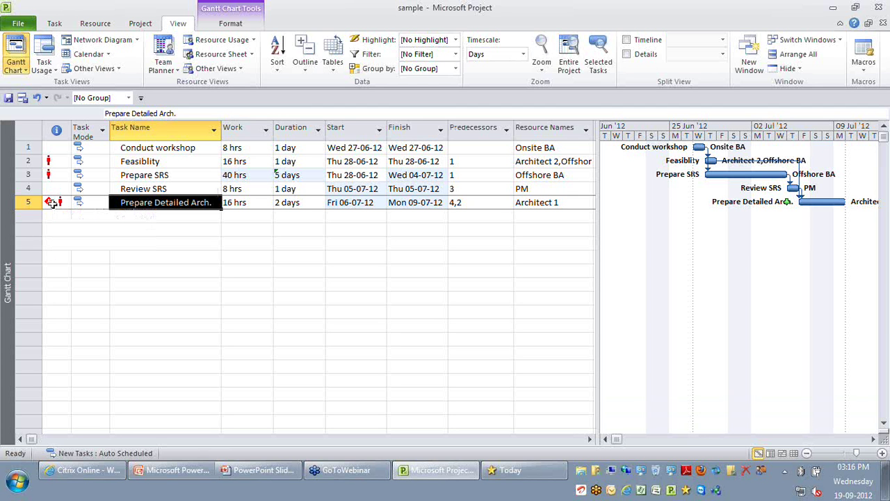
key("alt+Tab")
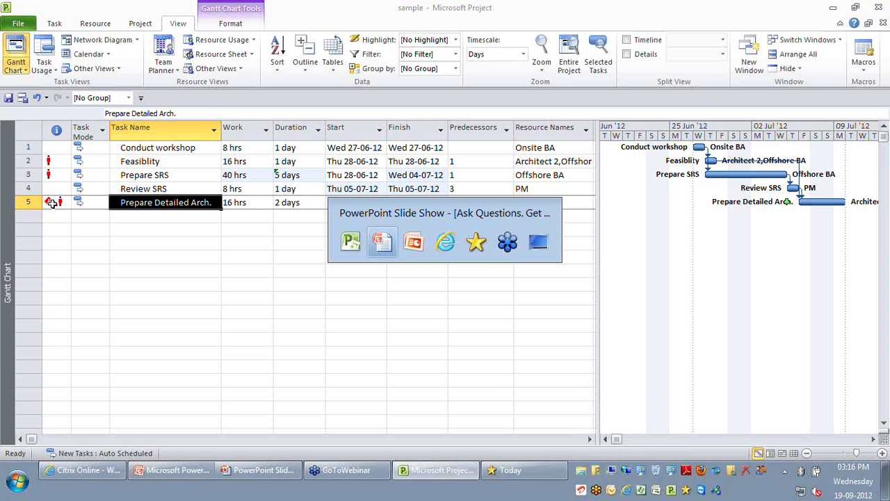
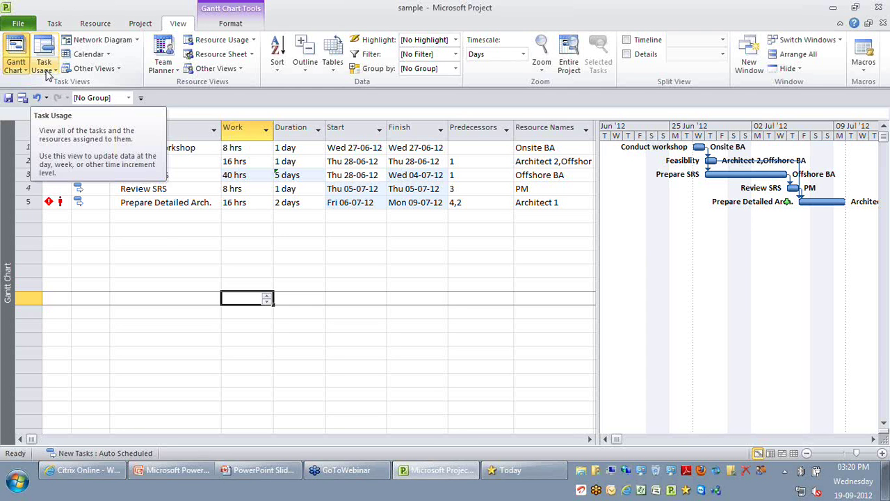
- Start a new project with linked 5-day tasks Prepare document and Review document, and widen the task table to show the Predecessors column
key("ctrl+n")
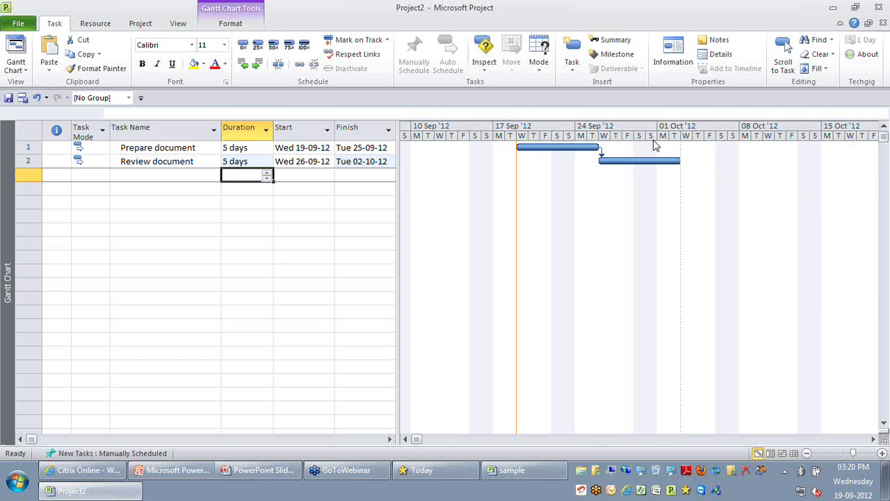
left_click(304, 217)
left_click(391, 202)
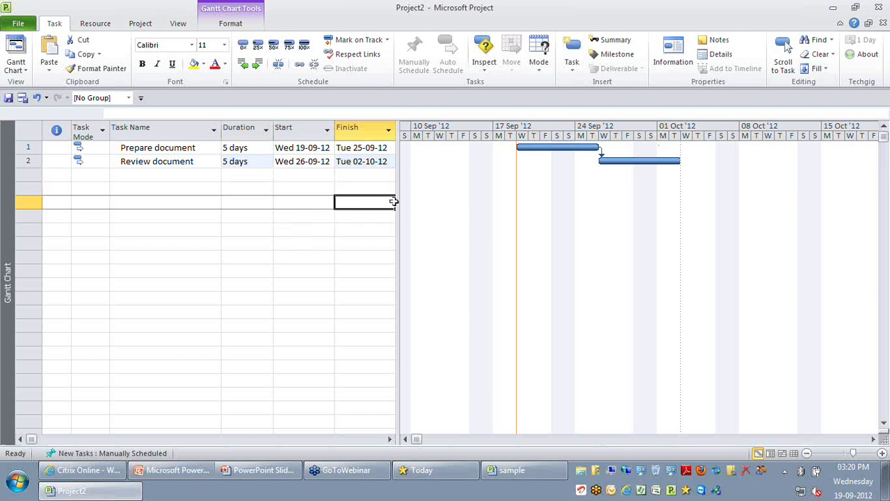
left_click_drag(392, 193, 478, 183)
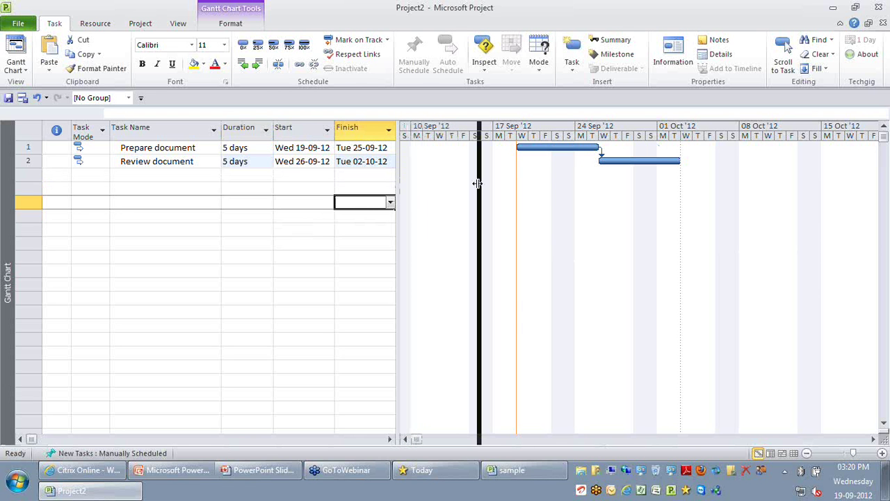
left_click_drag(477, 183, 501, 183)
left_click(329, 257)
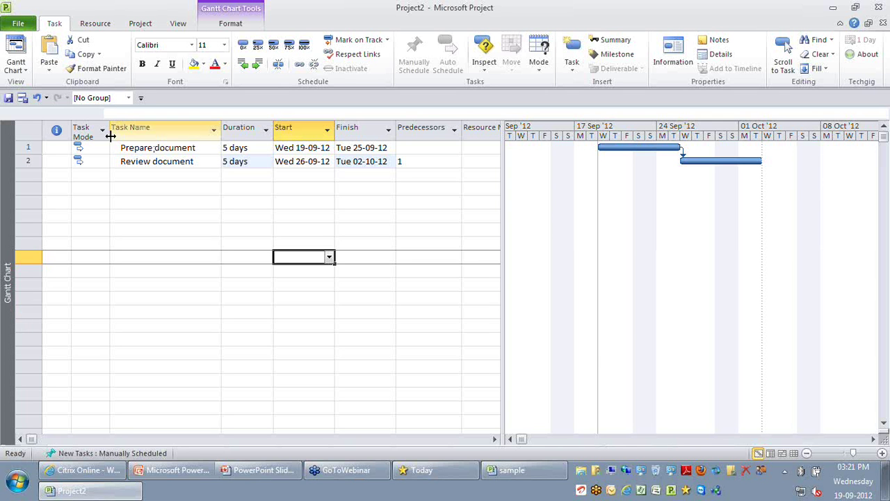
- Examine the Entry table's indicator and task name columns, and switch the Gantt Chart sheet to the Tracking table
left_click(59, 130)
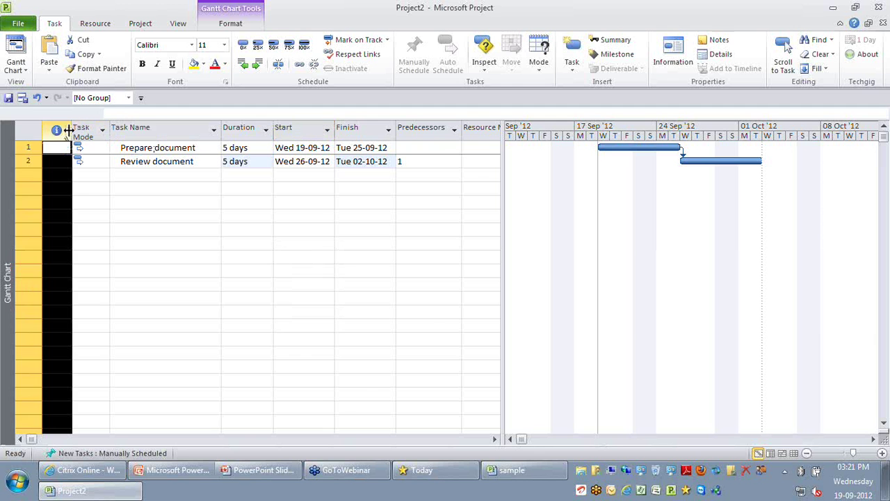
left_click(204, 127)
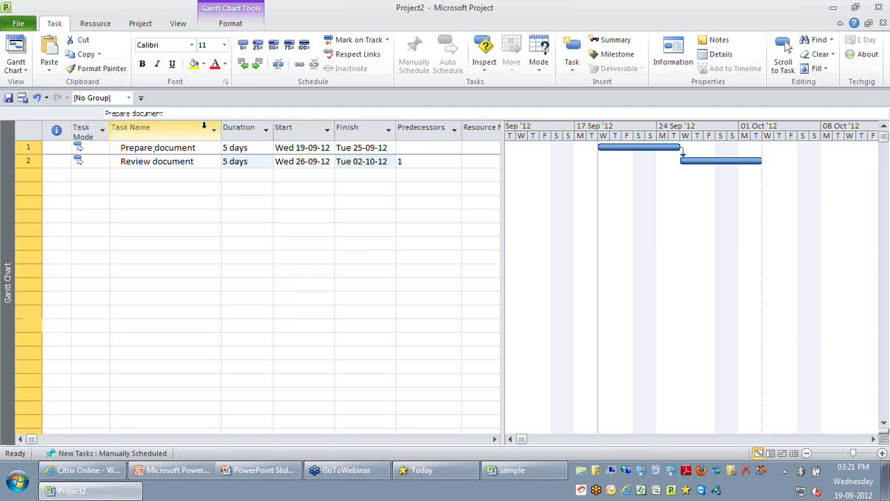
left_click(203, 128)
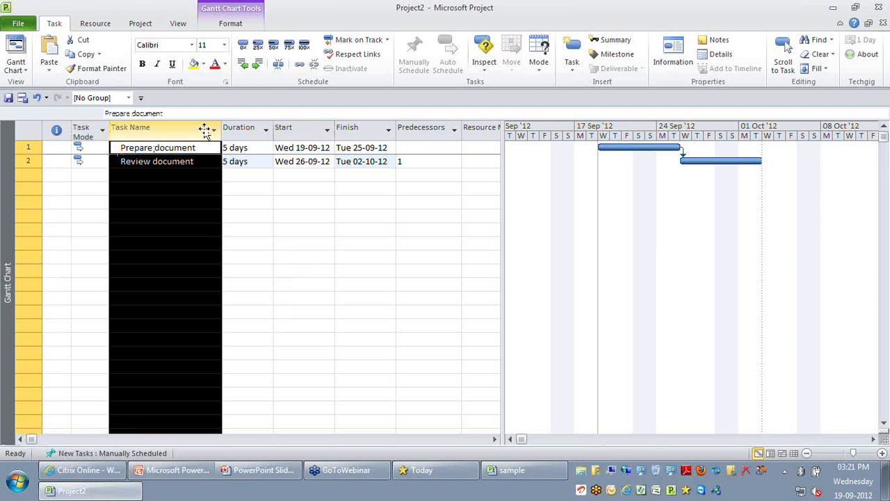
left_click(282, 297)
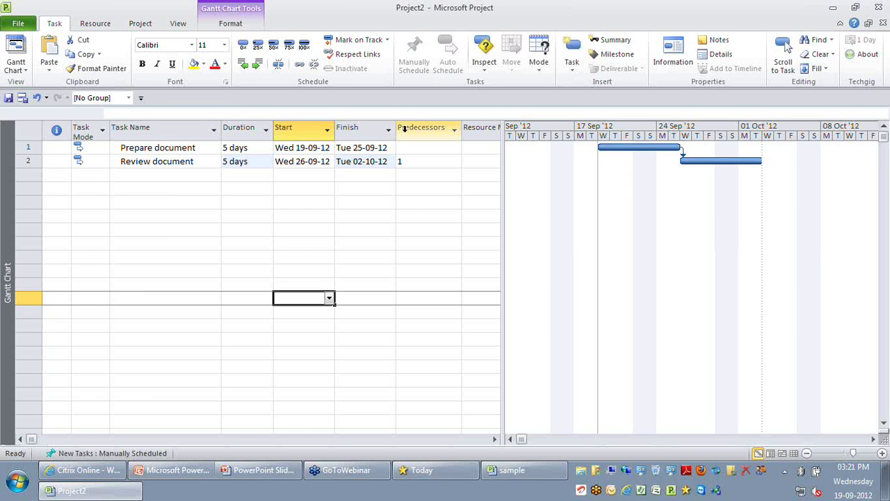
left_click(257, 256)
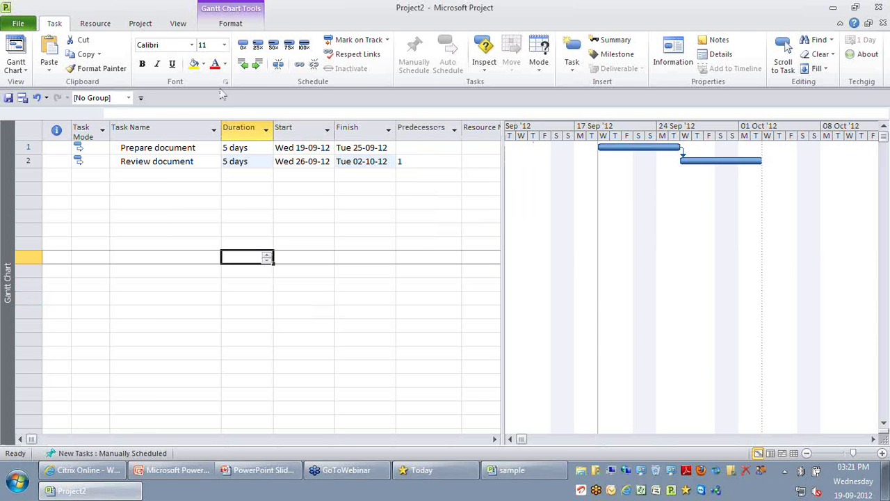
left_click(178, 24)
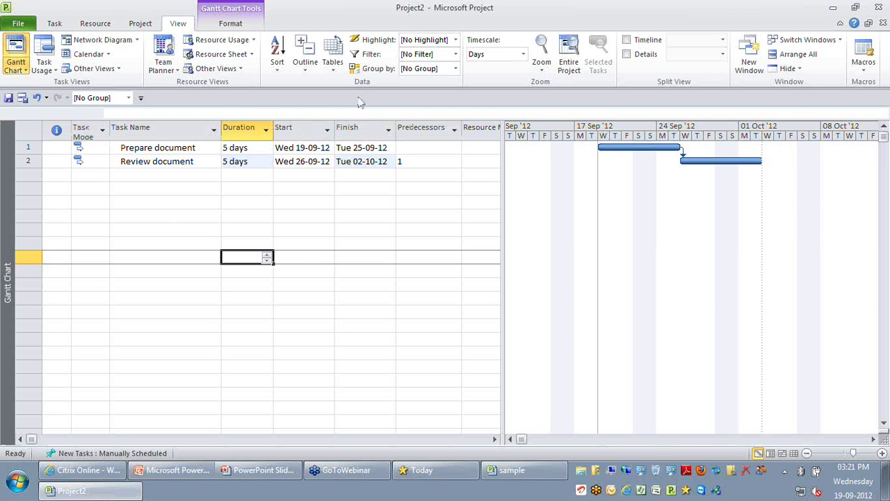
left_click(336, 68)
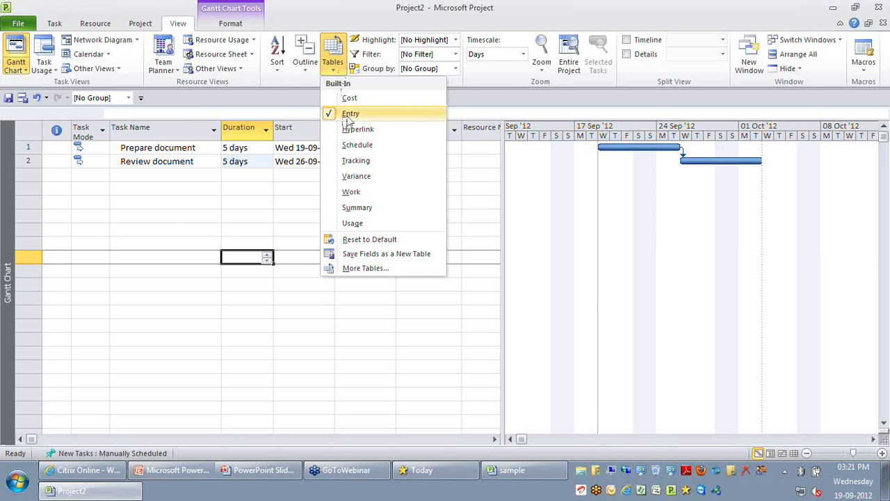
left_click(356, 161)
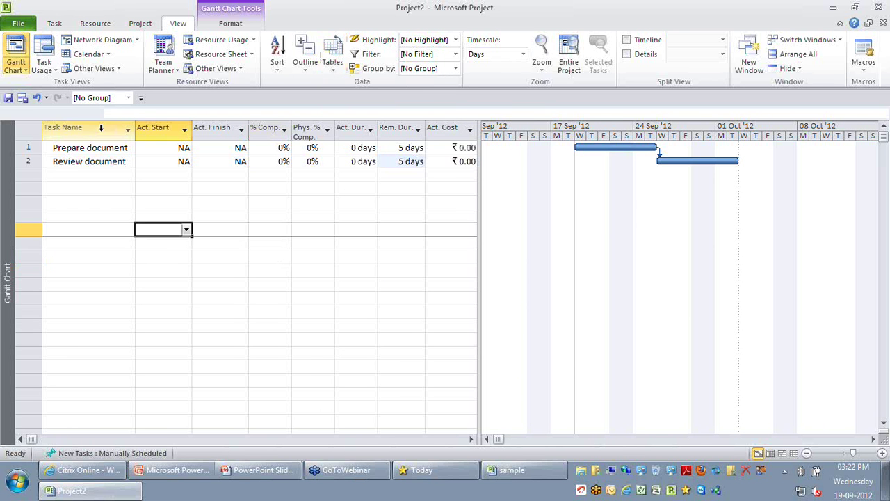
- Review the actual start and finish columns, and set the Prepare document task to 100% complete
left_click(160, 121)
left_click(233, 122)
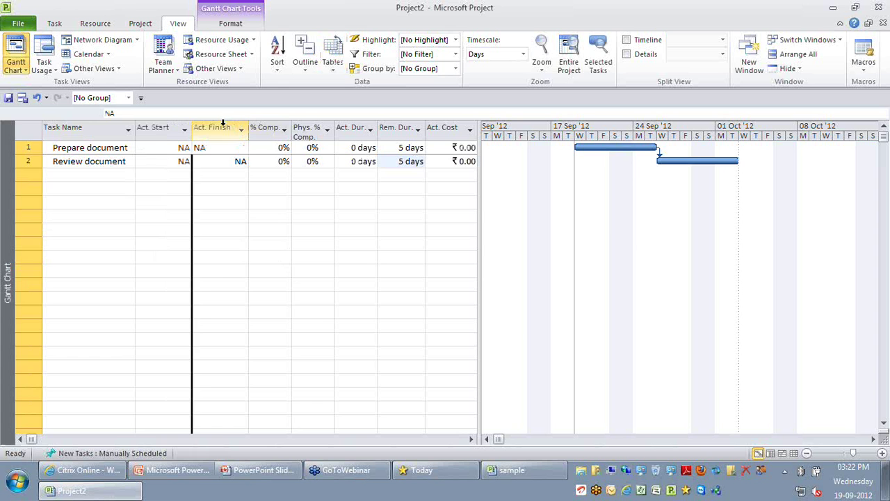
key("Right")
left_click(247, 264)
left_click(275, 147)
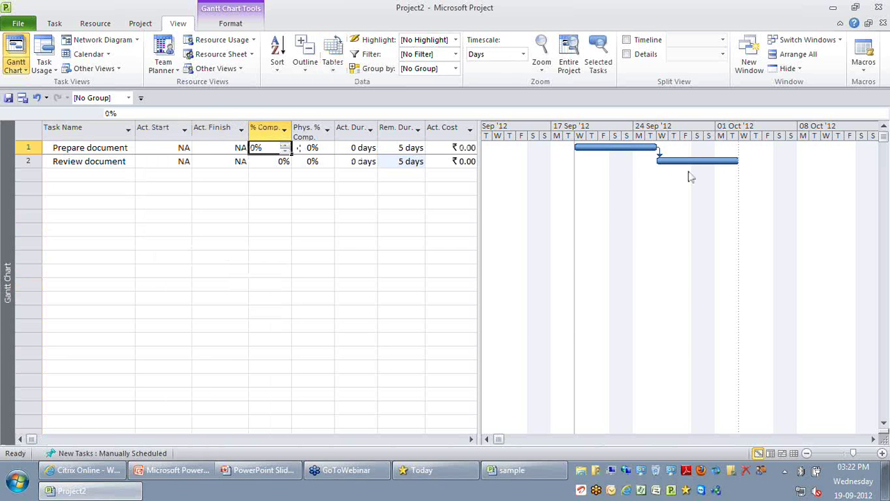
type("100")
key("F2")
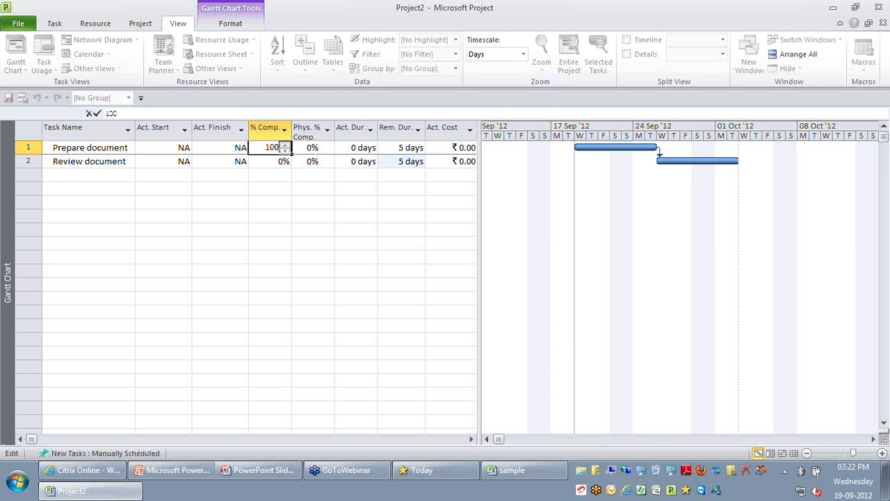
key("Return")
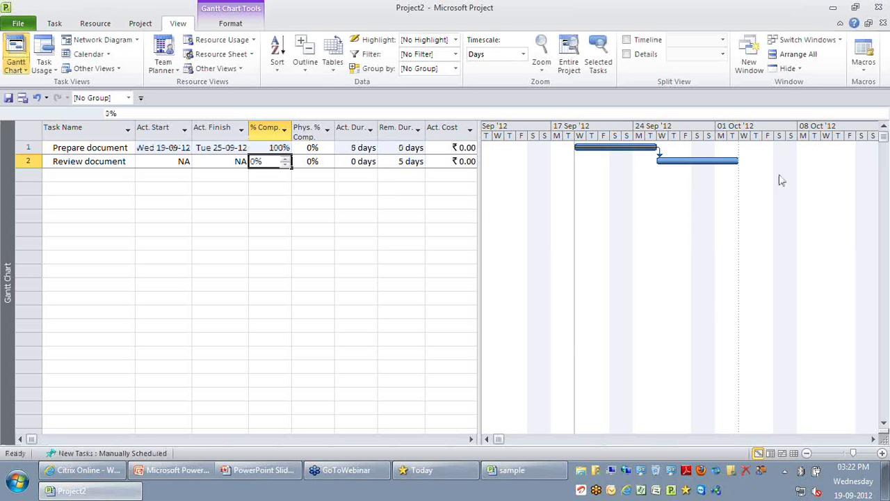
- Try an actual duration of 6 days for the Prepare document task
key("Up")
key("Right")
key("Right")
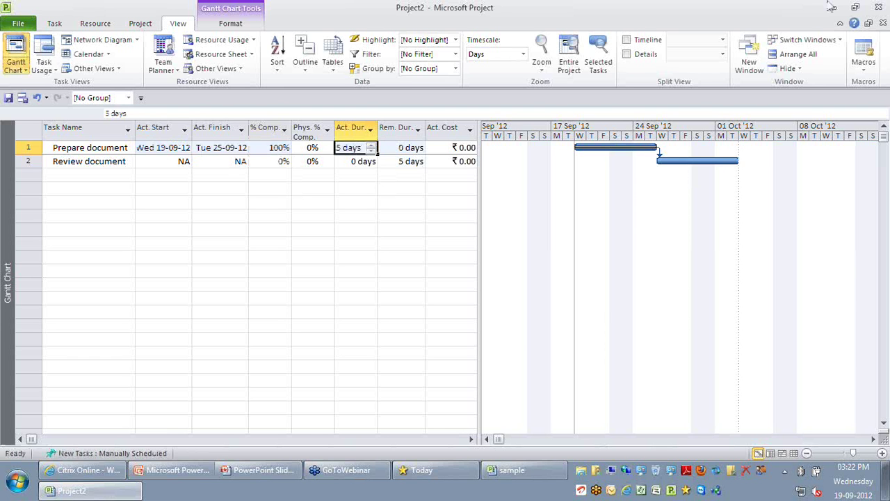
type("6")
key("Return")
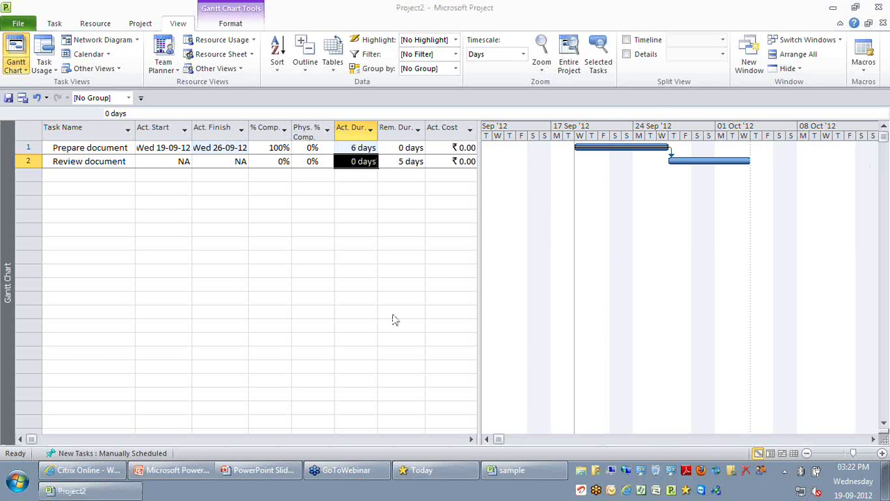
left_click(171, 248)
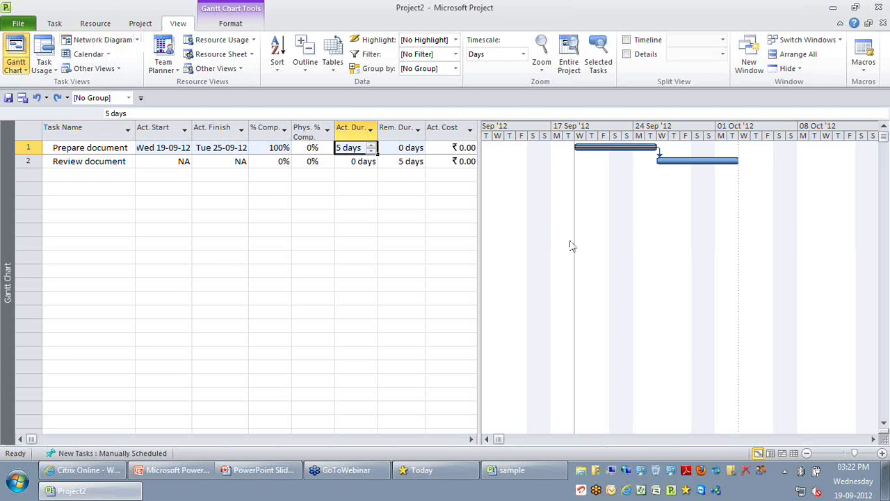
- Start another new project and enter the tasks Workshop, Prepare document and Review document
left_click(512, 471)
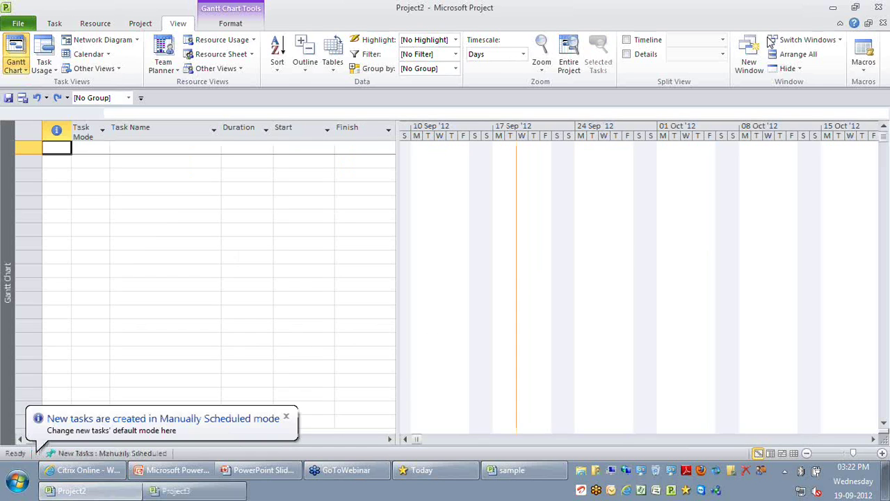
key("Tab")
type("Workshop")
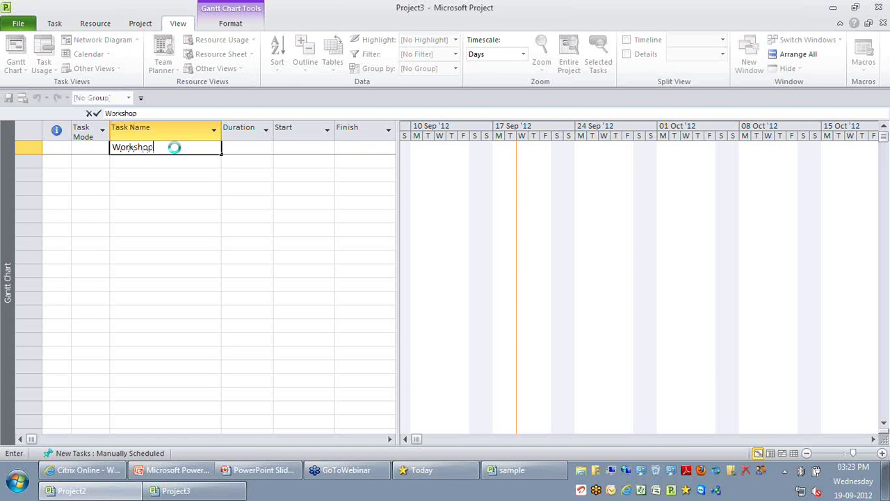
key("Return")
type("P")
key("BackSpace")
type("t")
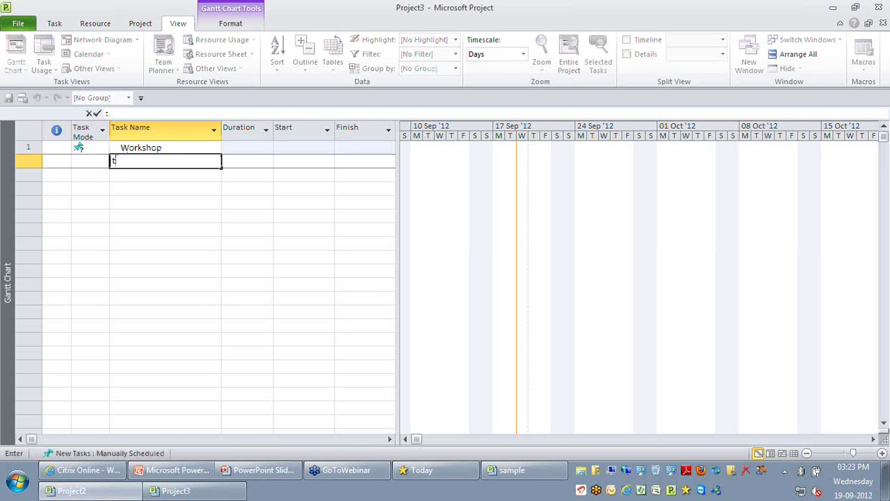
type("repare document")
key("Return")
type("Review document")
key("Return")
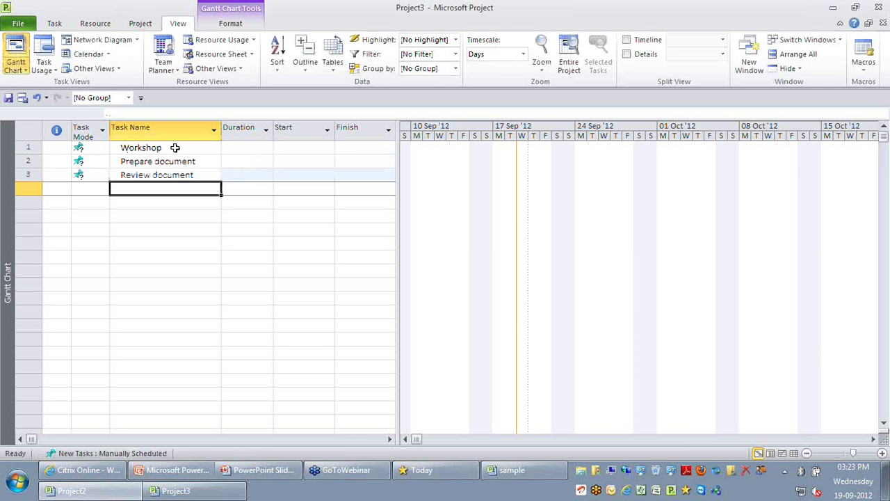
- Add the tasks Approve and Go Live below Review document
type("Approve")
key("Return")
type("Go Liv")
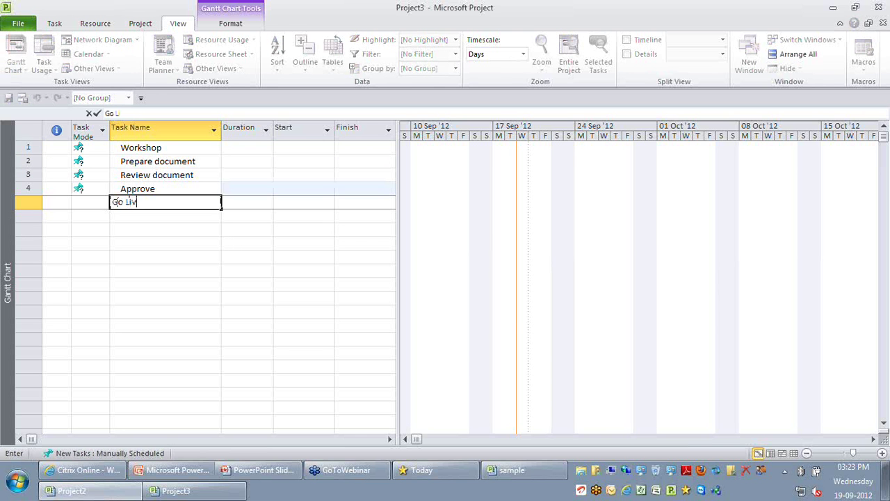
type("e")
key("Return")
- Switch all five tasks, from Workshop to Go Live, to automatic scheduling
left_click(161, 148)
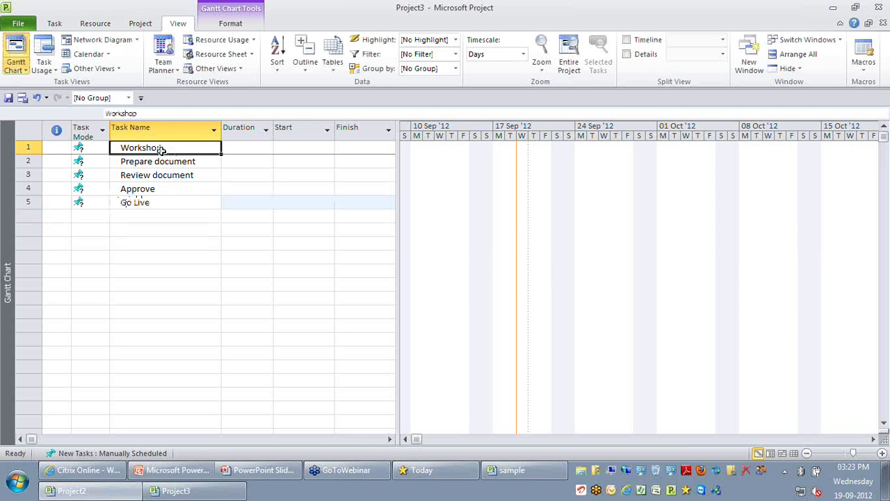
left_click_drag(162, 149, 206, 275)
left_click(206, 276)
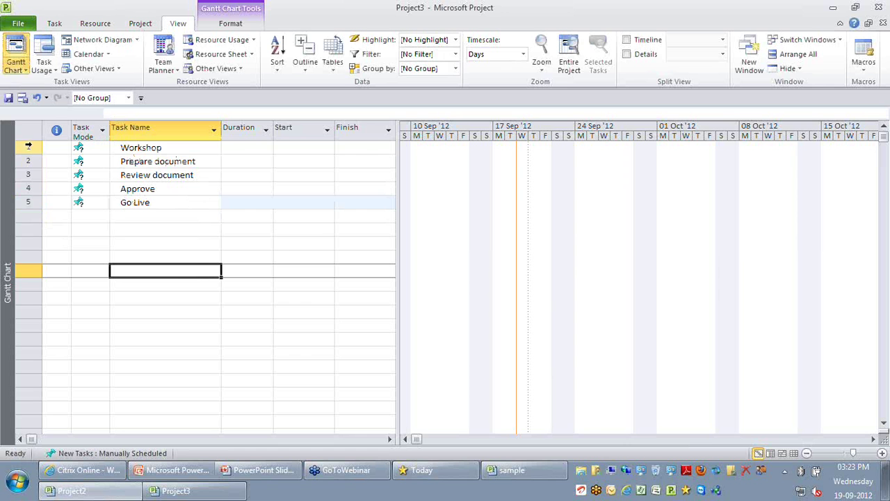
left_click(28, 147)
left_click_drag(28, 147, 25, 202)
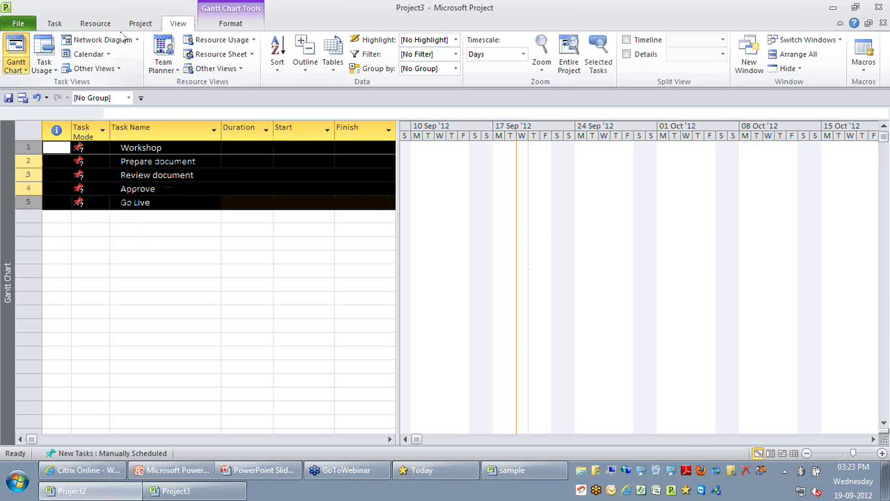
scroll(124, 39, "up", 3)
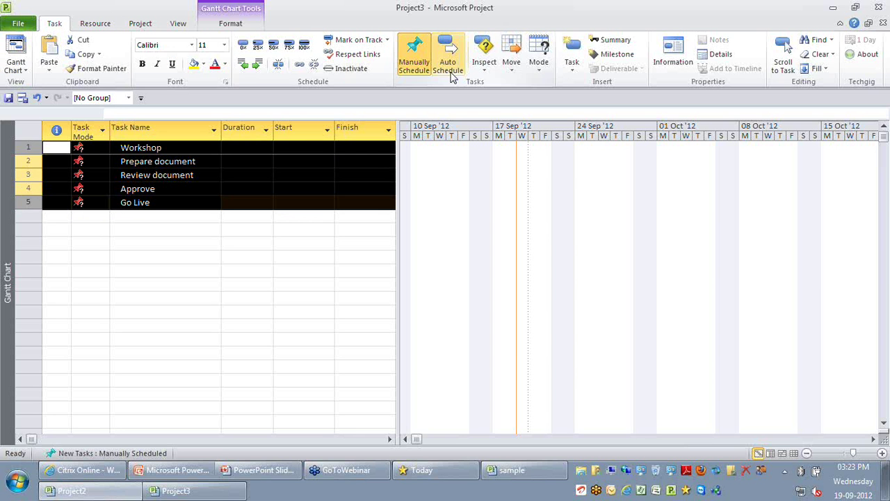
left_click(449, 73)
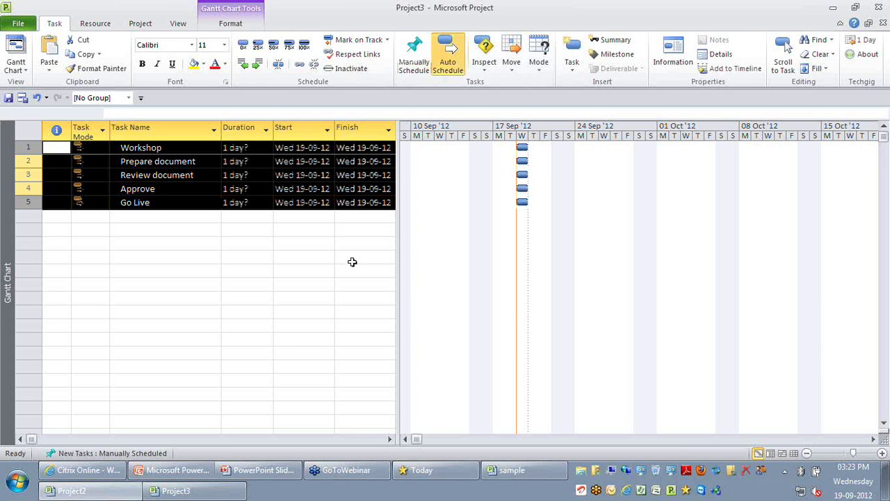
- Widen the task table to show the Predecessors column, and set predecessor 1 for Prepare document and 2 for Review document
left_click_drag(400, 304, 546, 300)
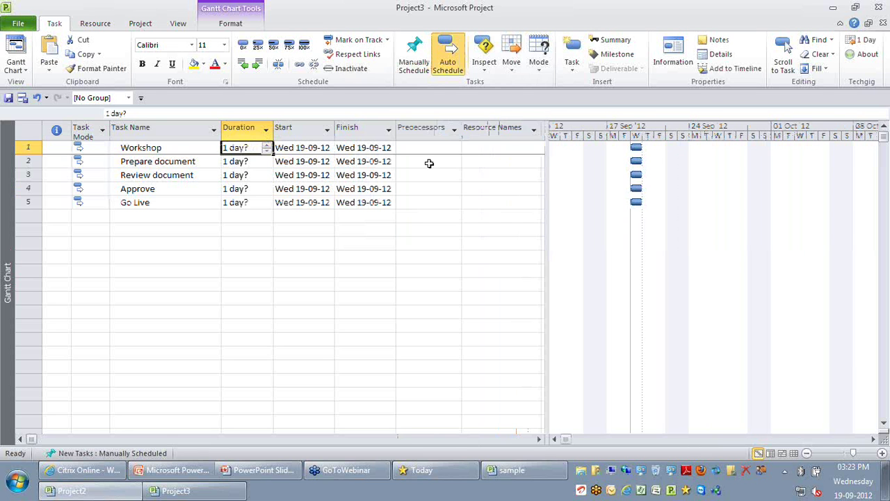
left_click(429, 162)
type("1")
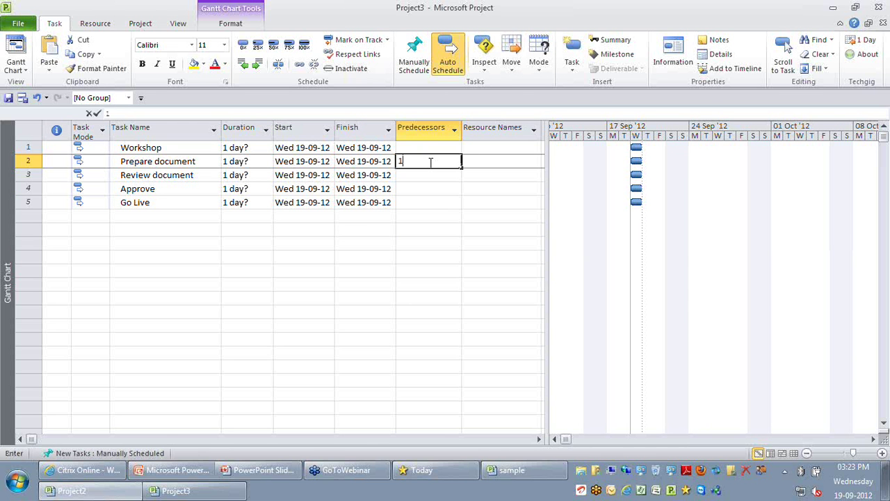
key("Return")
type("2")
key("Return")
- Set predecessor 1 for the Approve task and predecessors 3,4 for the Go Live task
type("1")
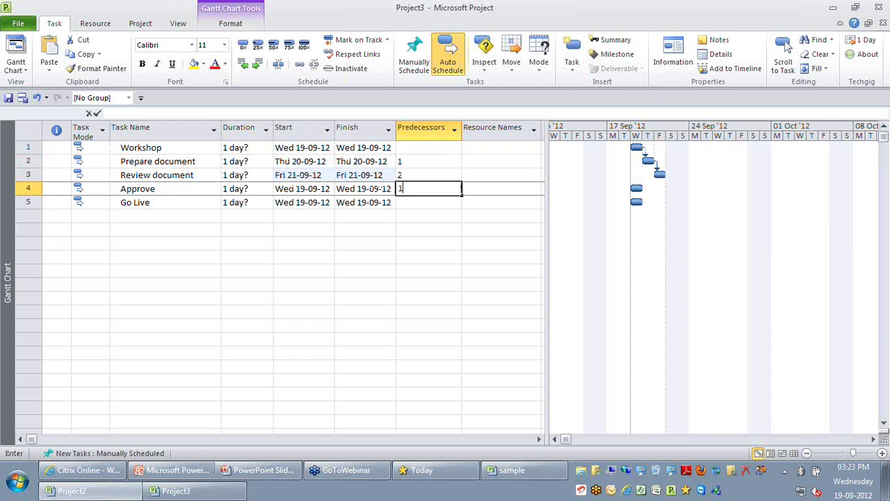
key("Return")
type("3")
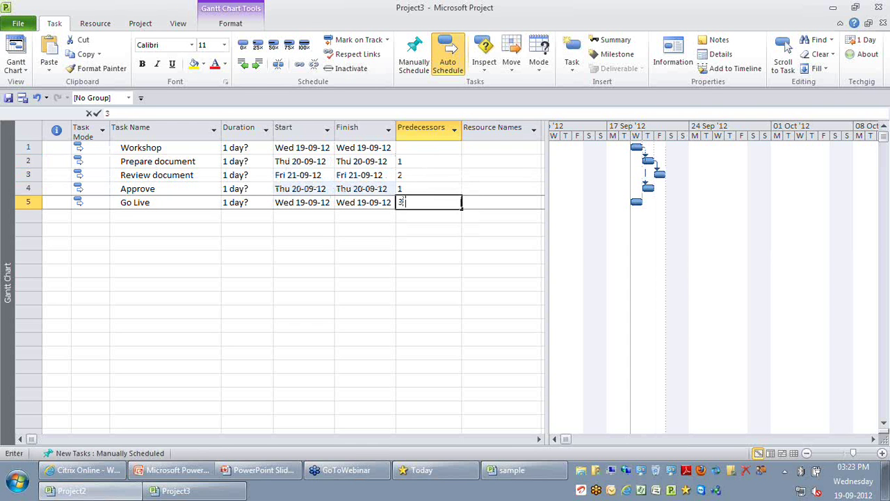
type(",4")
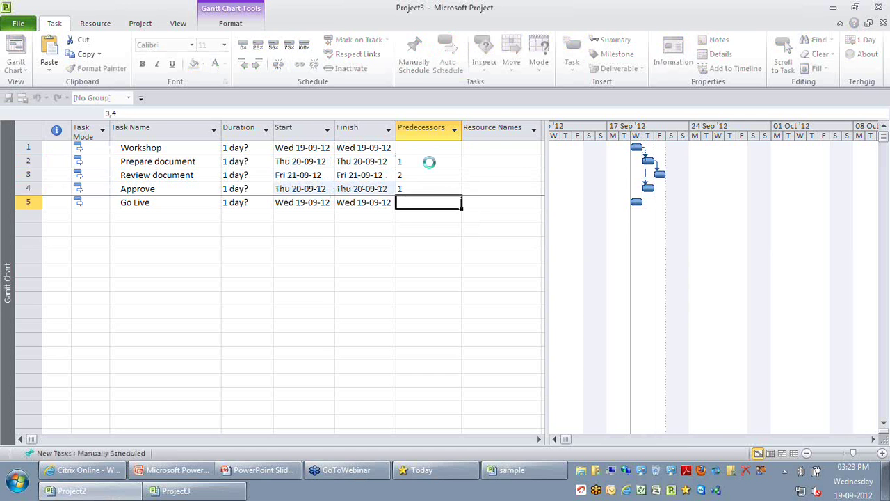
key("Return")
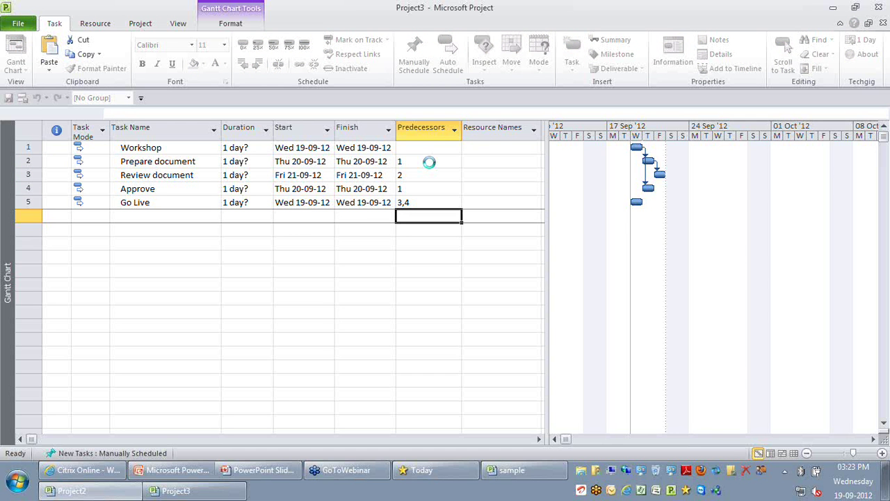
- Narrow the task table to the Resource Names column so the Gantt chart has more room
left_click_drag(547, 414, 545, 414)
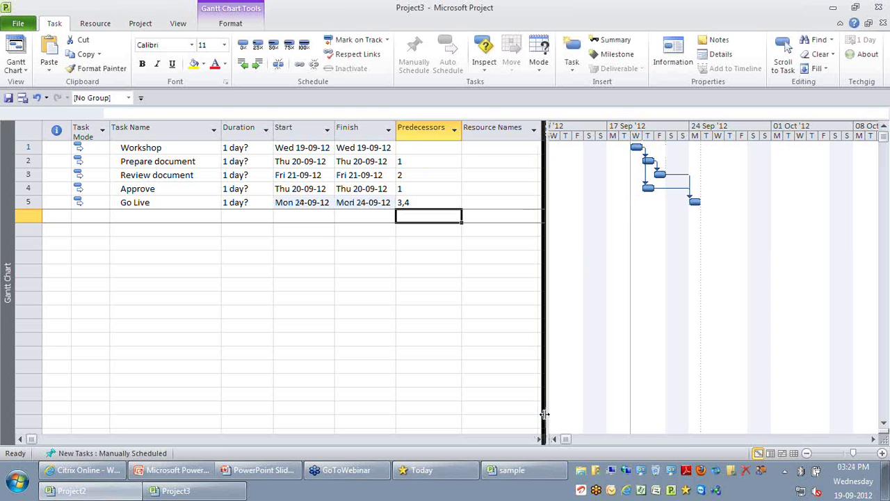
left_click_drag(544, 414, 525, 414)
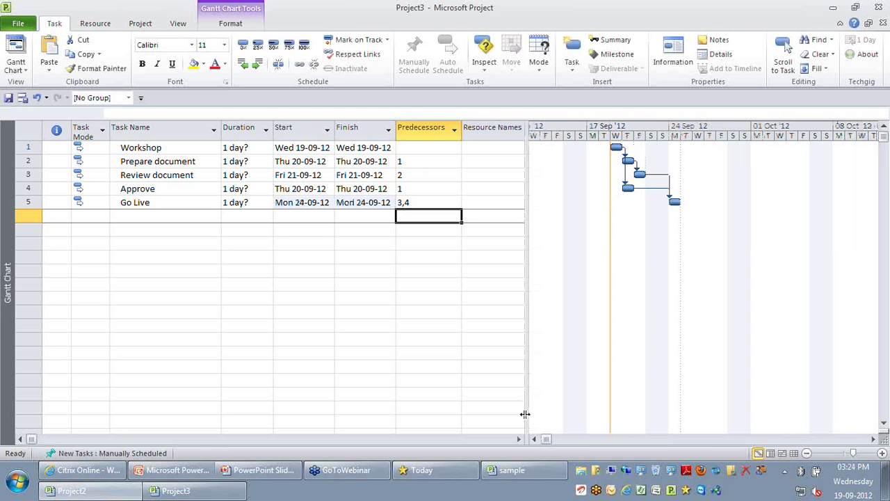
left_click(492, 421)
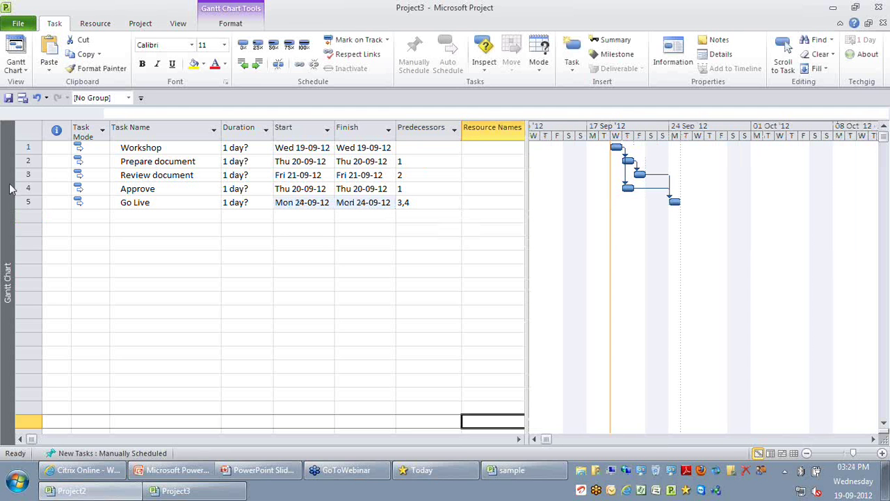
- Select tasks 2 to 4 and examine the schedule-from setting in the Project Information of Project3
left_click_drag(27, 160, 28, 188)
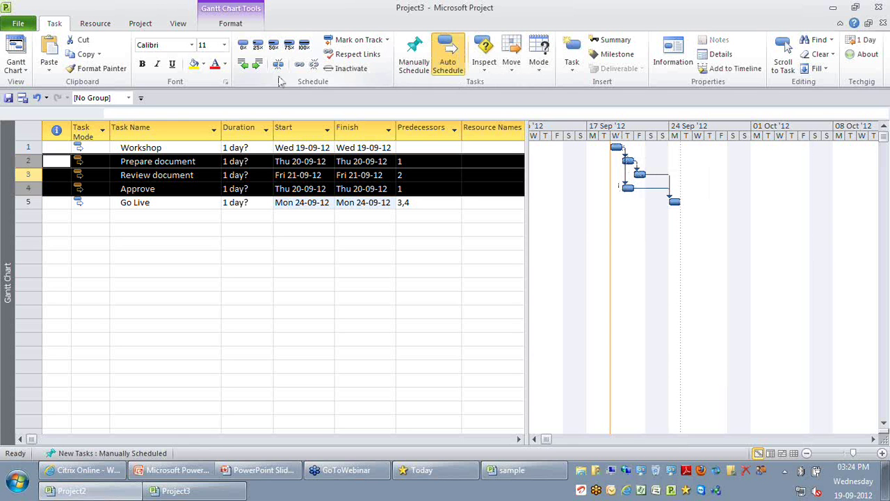
left_click(139, 24)
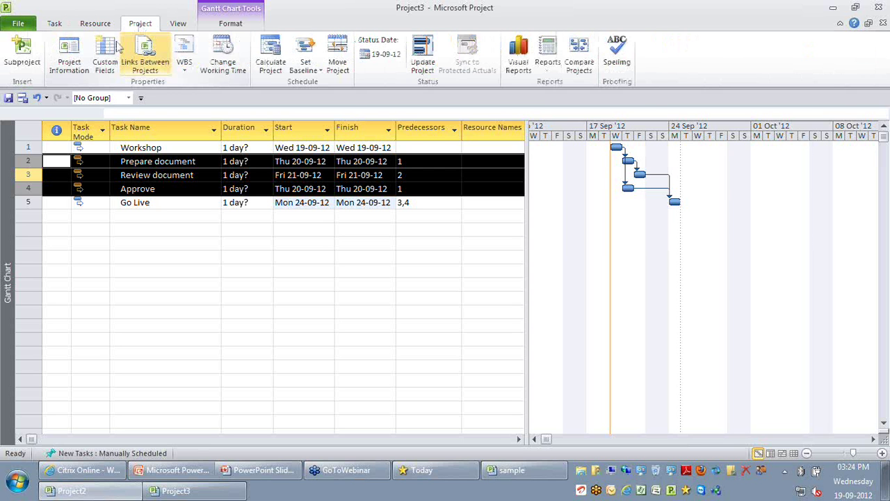
left_click(69, 55)
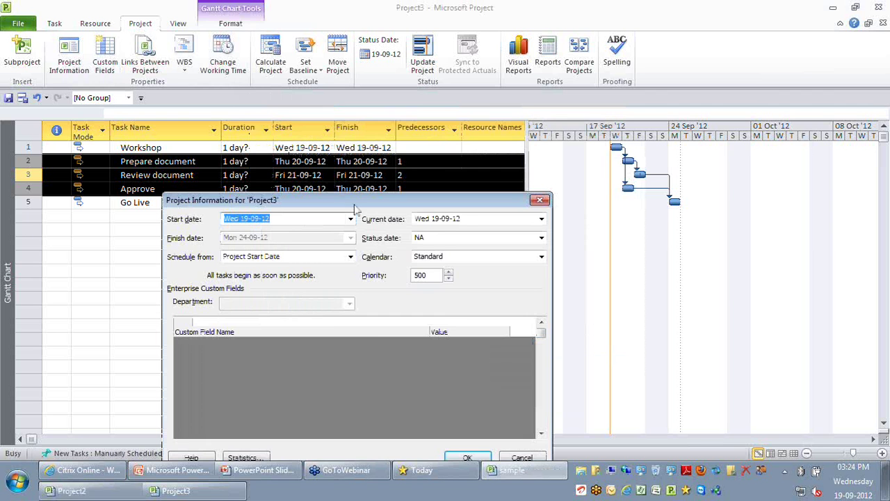
left_click_drag(355, 205, 263, 195)
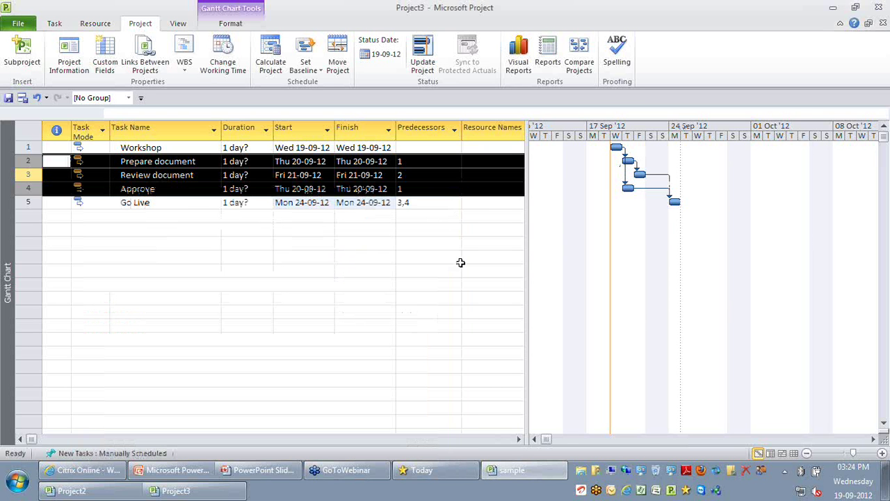
left_click(428, 284)
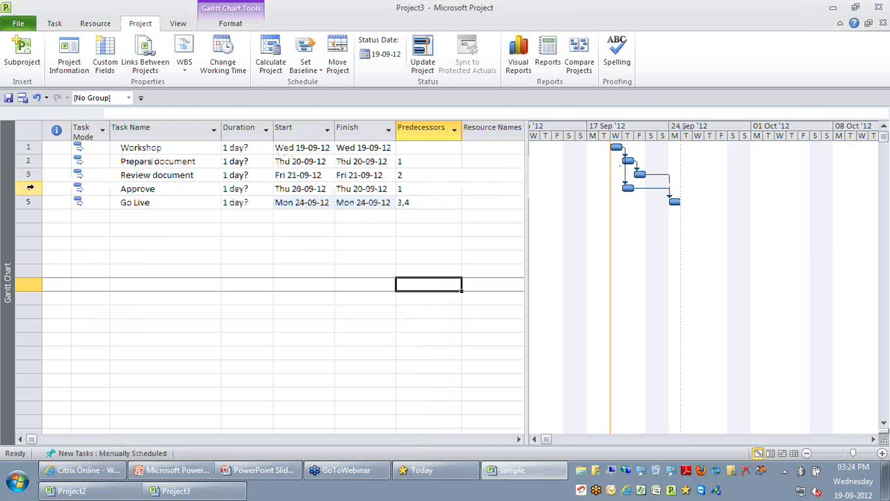
- Set the constraint type of the Approve task to As Late As Possible
left_click(30, 187)
key("ctrl+Home")
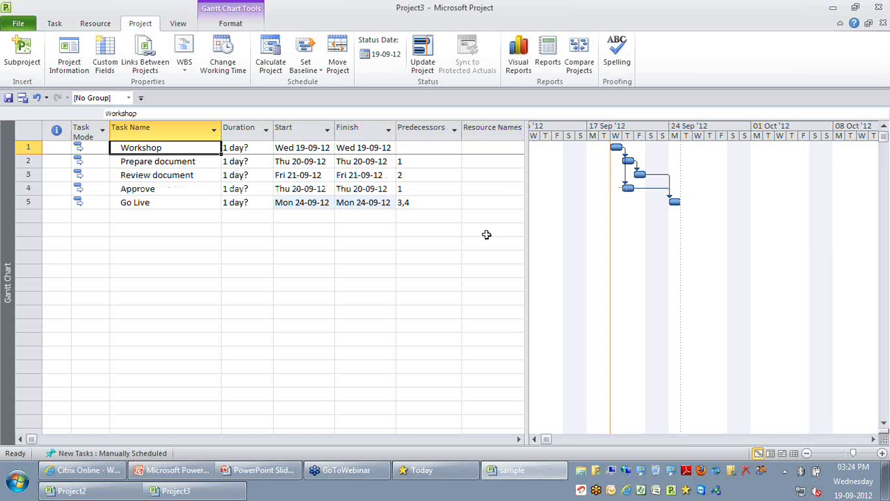
left_click(29, 188)
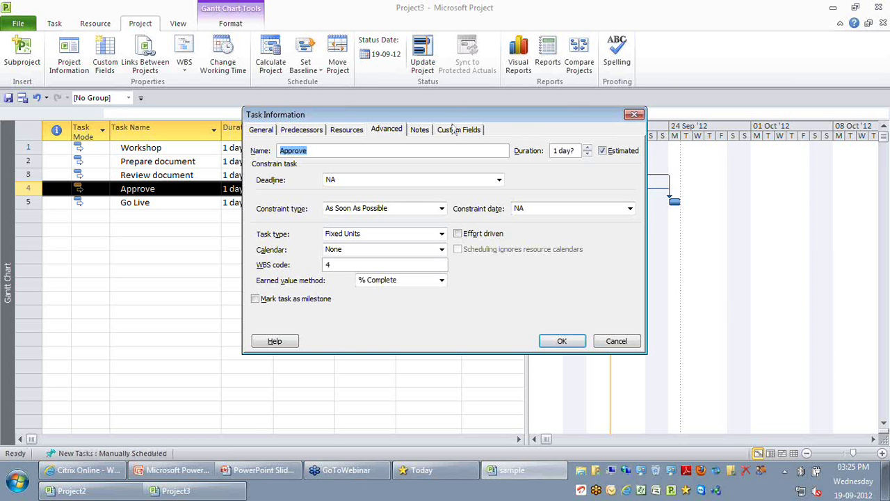
left_click_drag(455, 118, 336, 115)
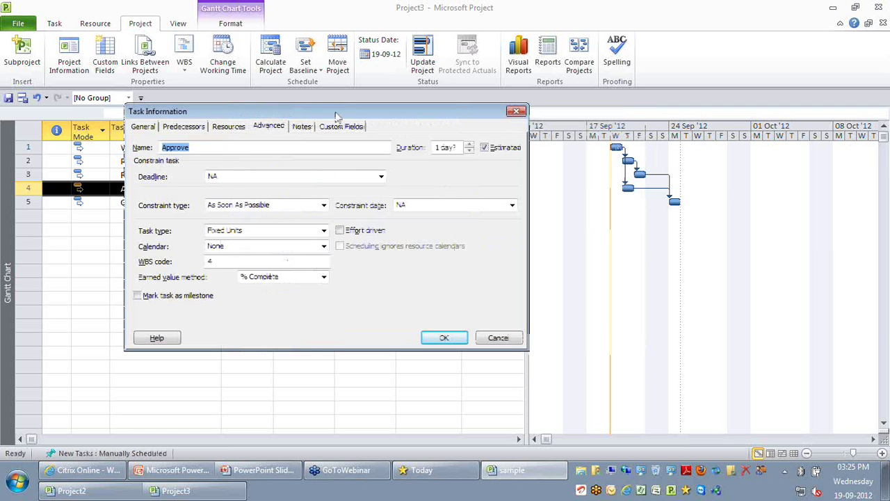
left_click(324, 205)
left_click(322, 217)
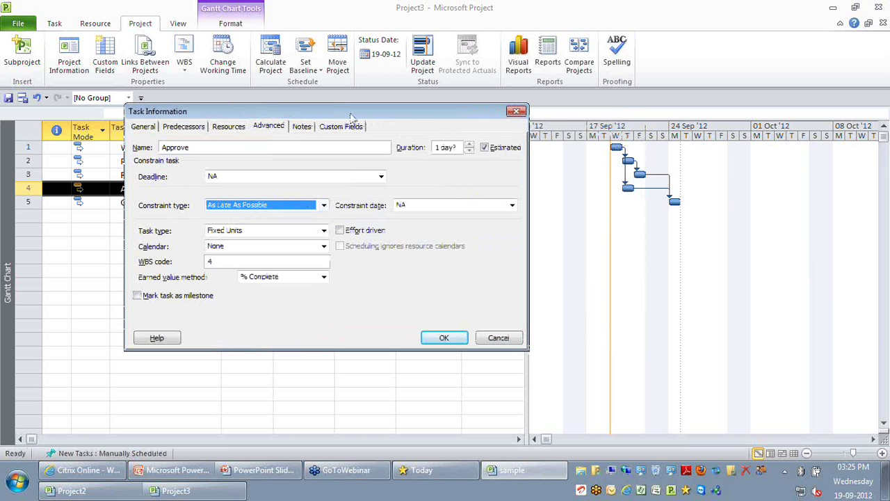
left_click_drag(351, 117, 342, 243)
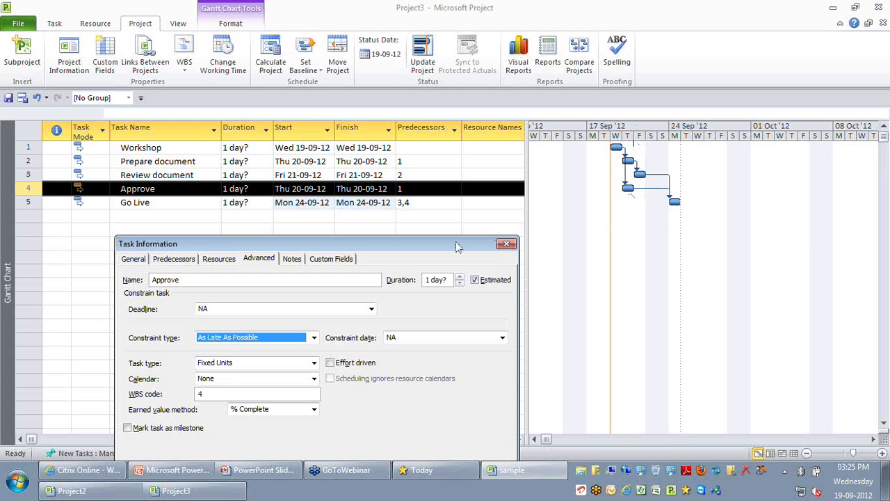
left_click_drag(457, 245, 450, 159)
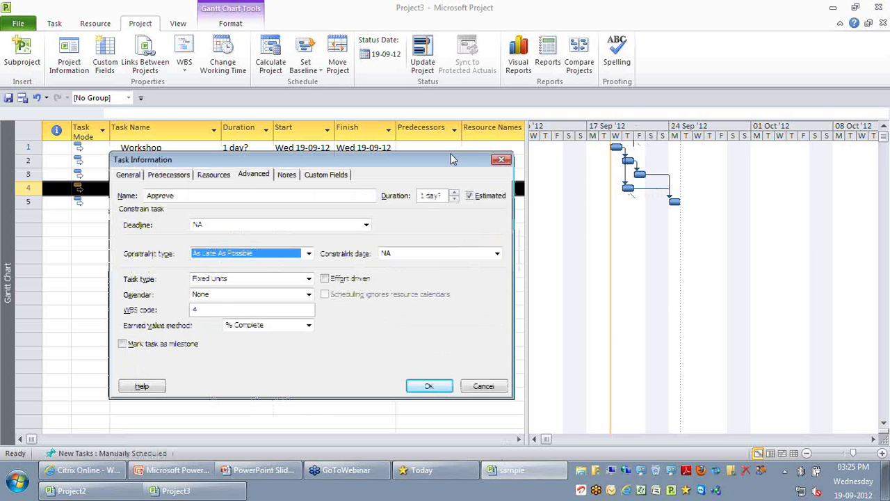
left_click_drag(450, 160, 450, 150)
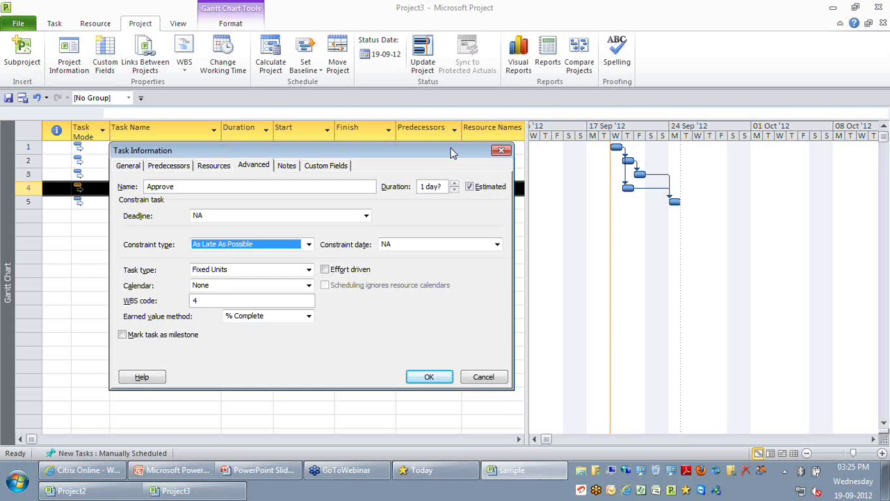
left_click(428, 378)
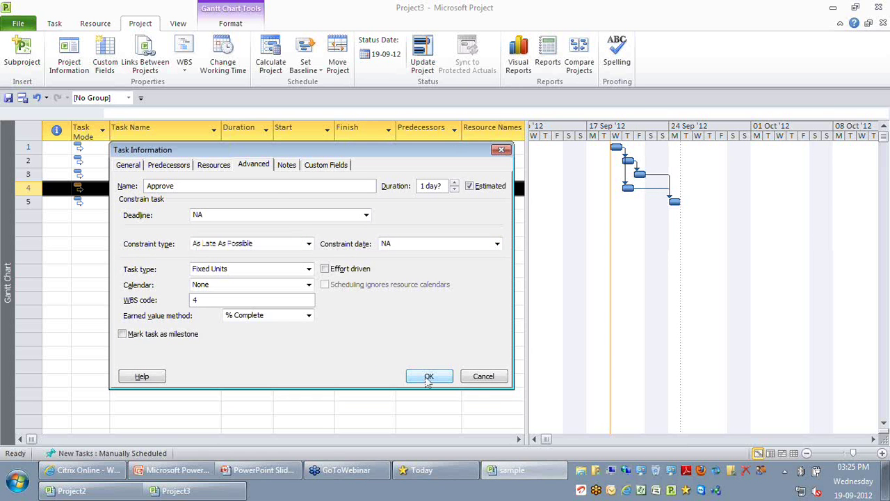
left_click(191, 189)
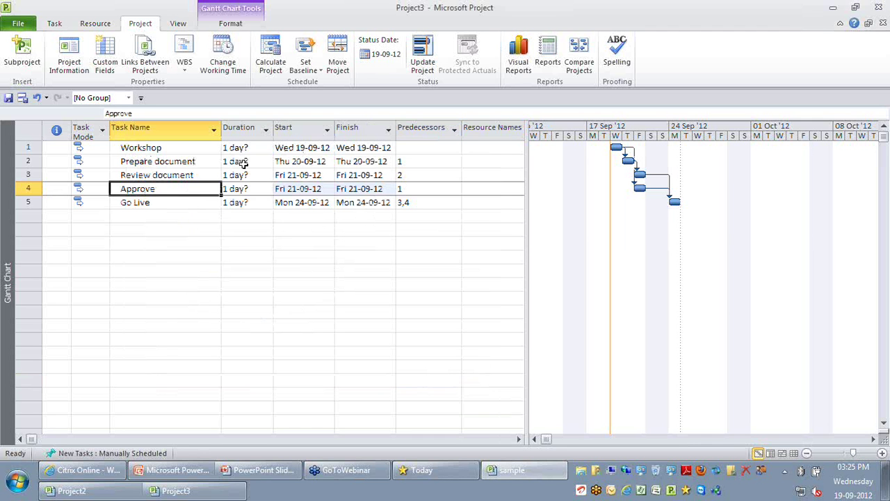
- Set the duration of the Prepare document task to 5 days and check the rescheduled Approve task in the Gantt chart
left_click(243, 163)
type("5")
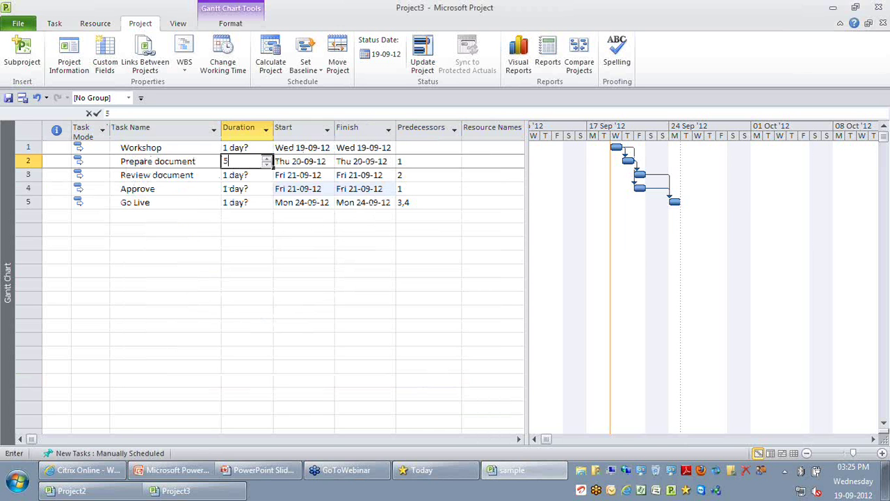
key("Return")
left_click(239, 282)
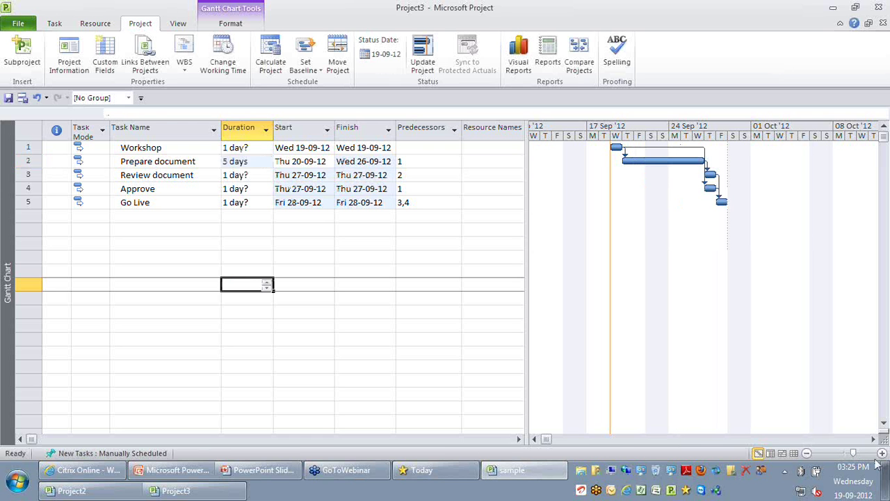
left_click(874, 439)
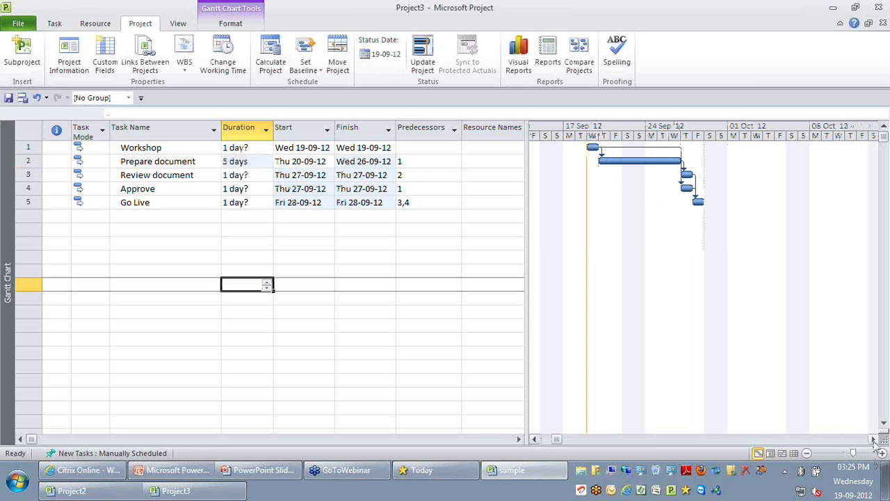
left_click(874, 439)
left_click(624, 190)
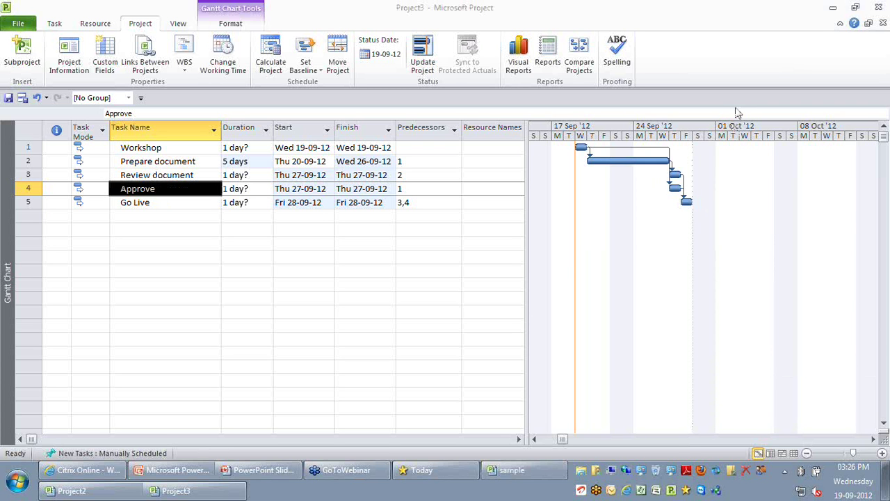
- Switch to the PowerPoint slide show to read Question 3, and return to Project3 in Microsoft Project
left_click(271, 472)
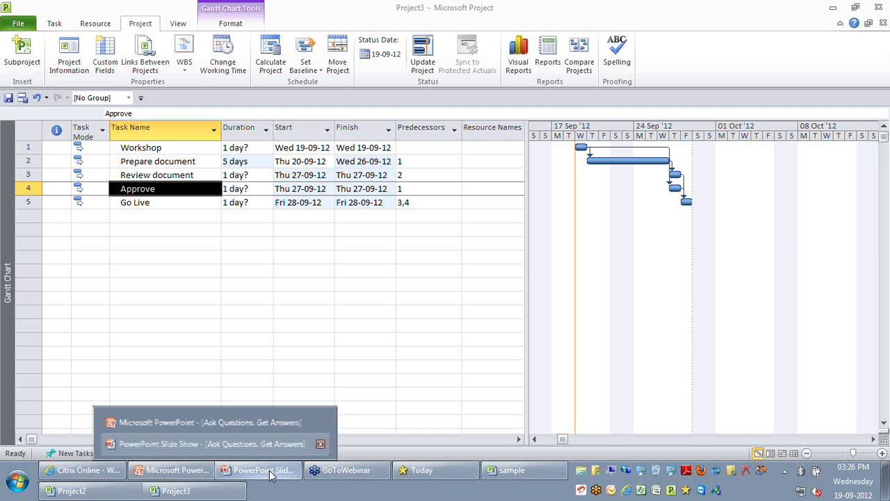
left_click(272, 473)
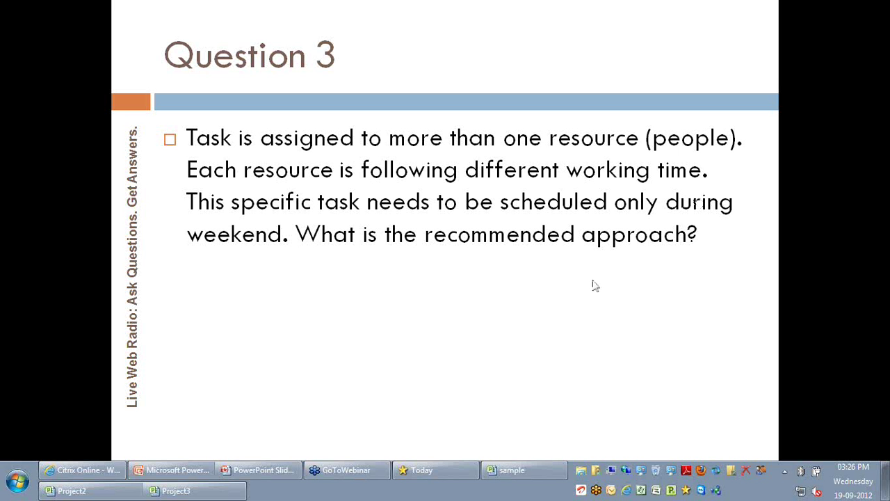
key("alt+Tab")
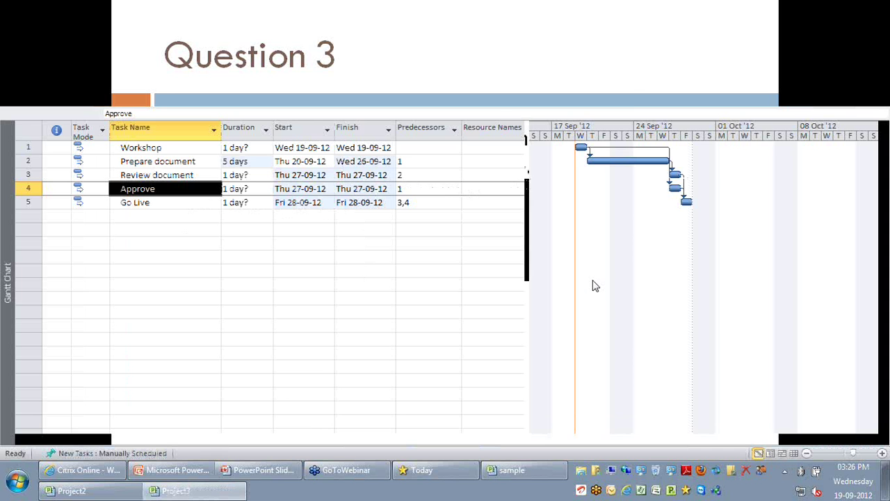
- Widen the task table slightly and switch from the Gantt Chart to the Resource Sheet view
left_click_drag(526, 250, 613, 249)
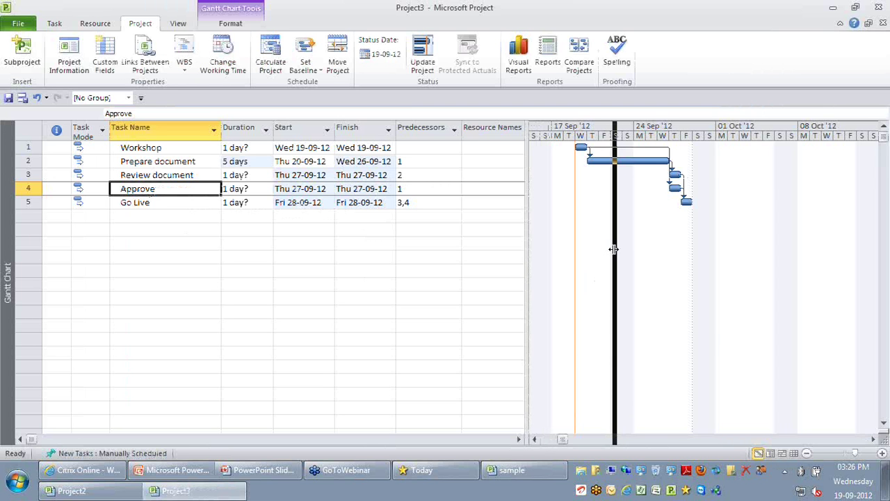
left_click_drag(613, 249, 614, 249)
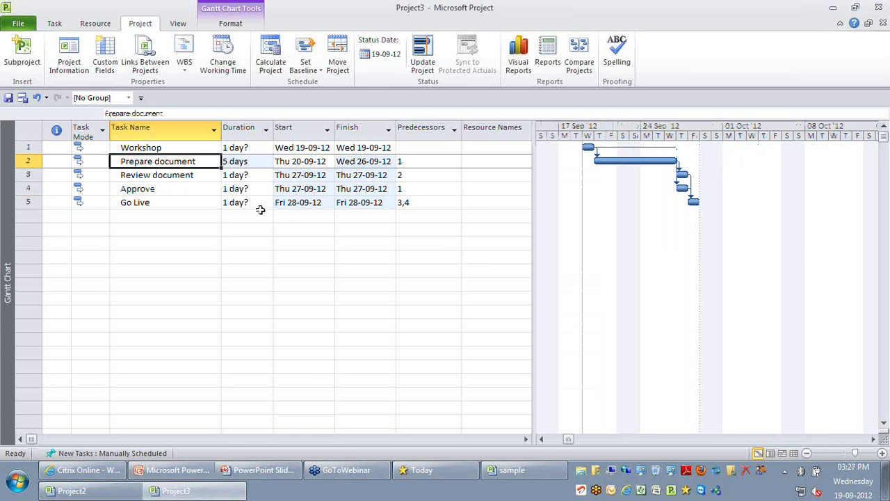
left_click(496, 161)
left_click(95, 23)
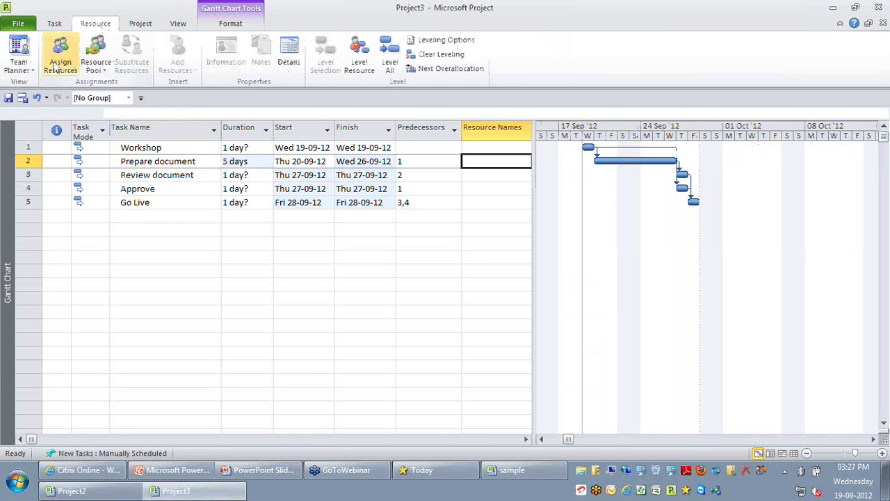
left_click(33, 63)
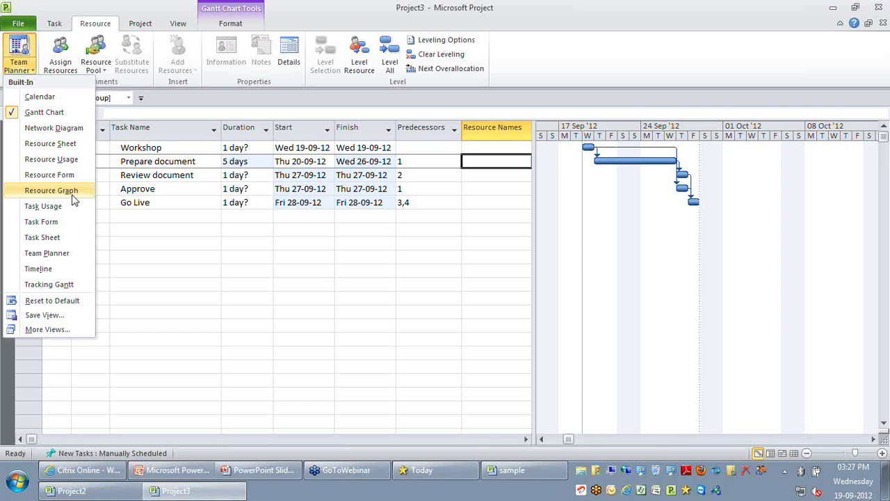
left_click(50, 143)
- Add two resources named Onsite and Offshore to the resource sheet
left_click(158, 142)
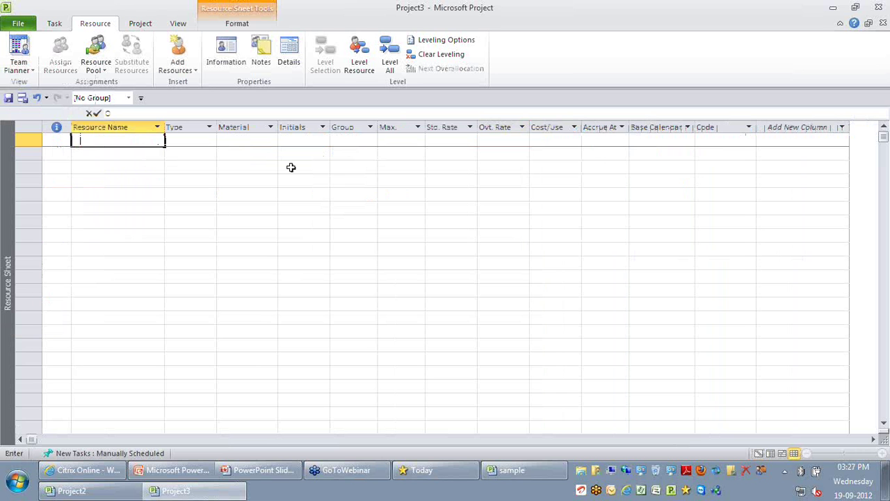
type("Onsite")
key("Return")
type("Of")
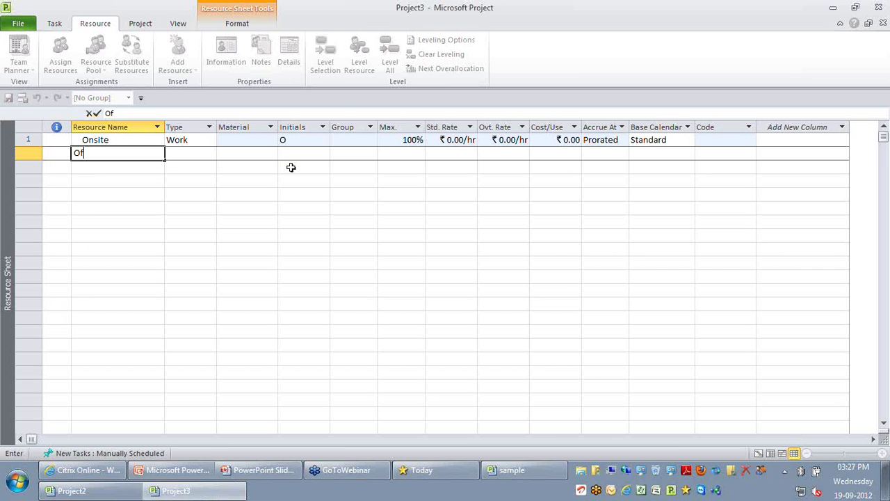
type("fshore")
key("Return")
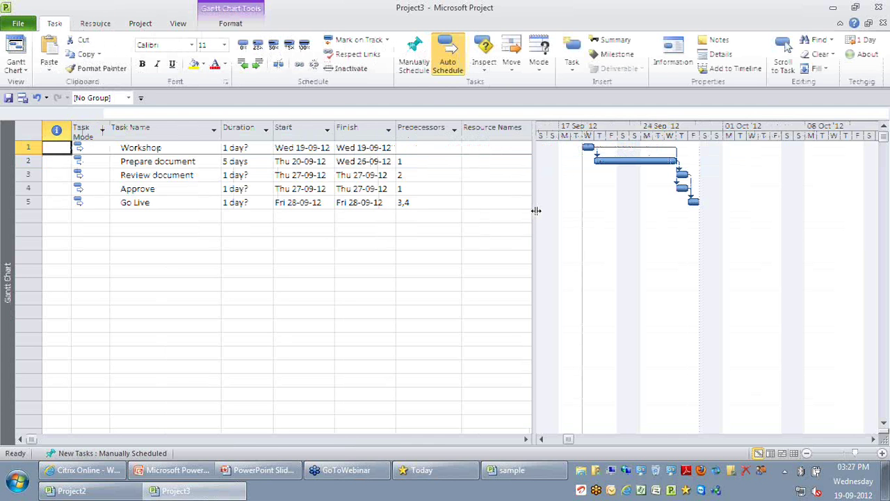
- Widen the Gantt Chart's task table past the Resource Names column and inspect the factors affecting the Prepare document task
left_click_drag(536, 210, 590, 210)
left_click(158, 161)
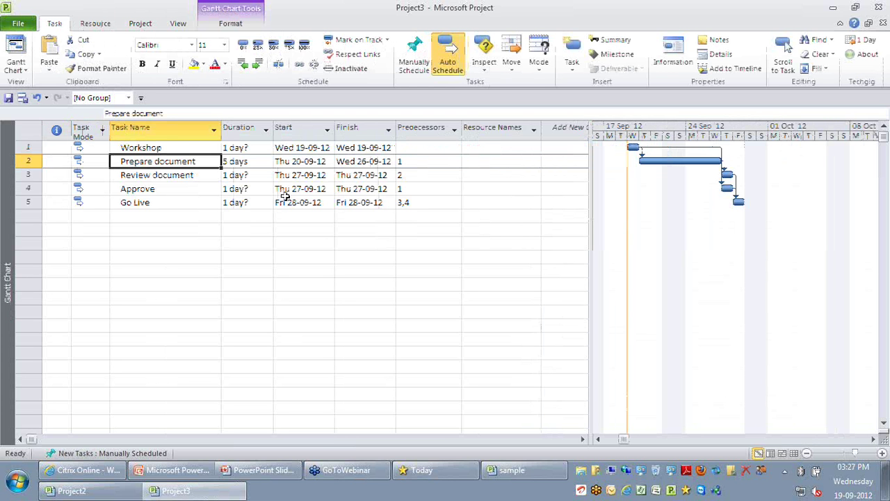
left_click(674, 17)
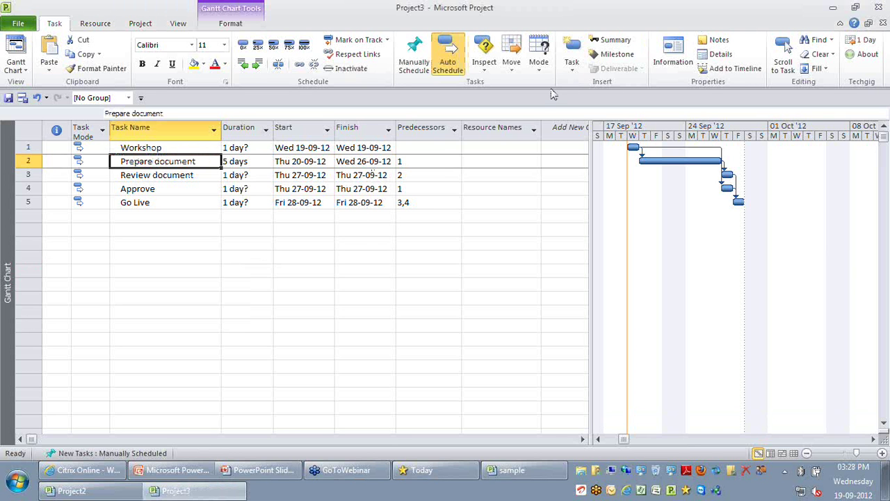
left_click(486, 56)
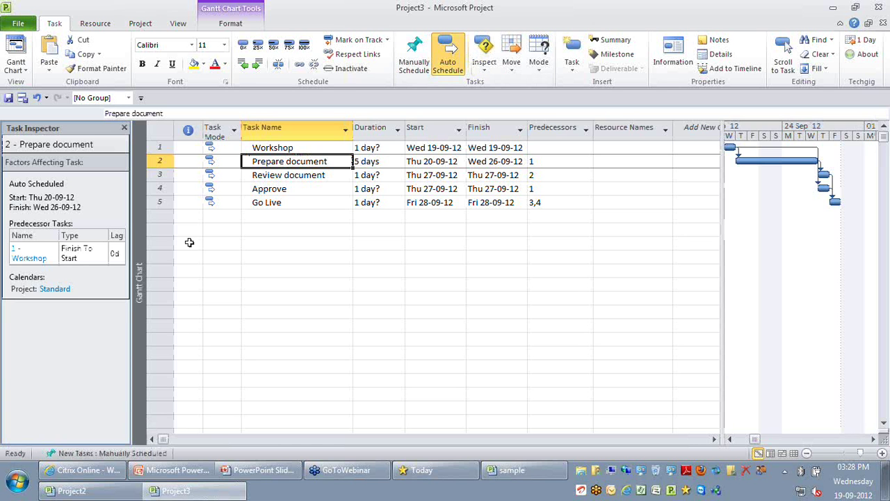
left_click(160, 160)
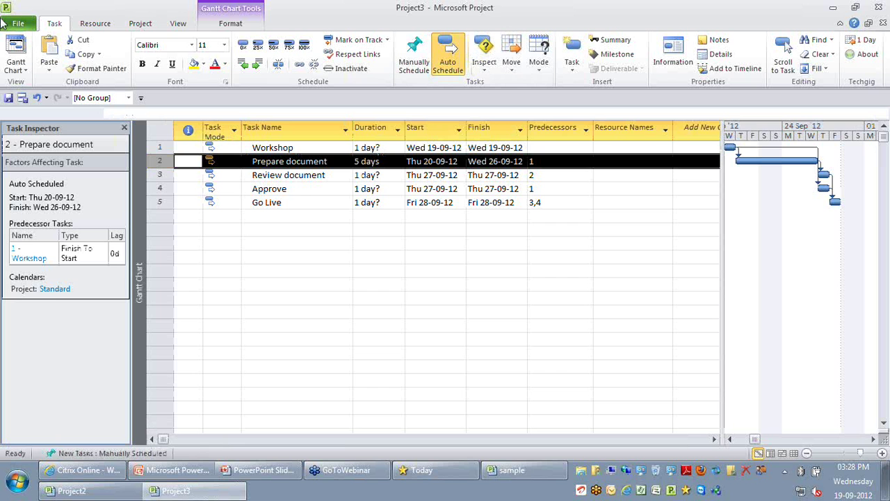
left_click(14, 24)
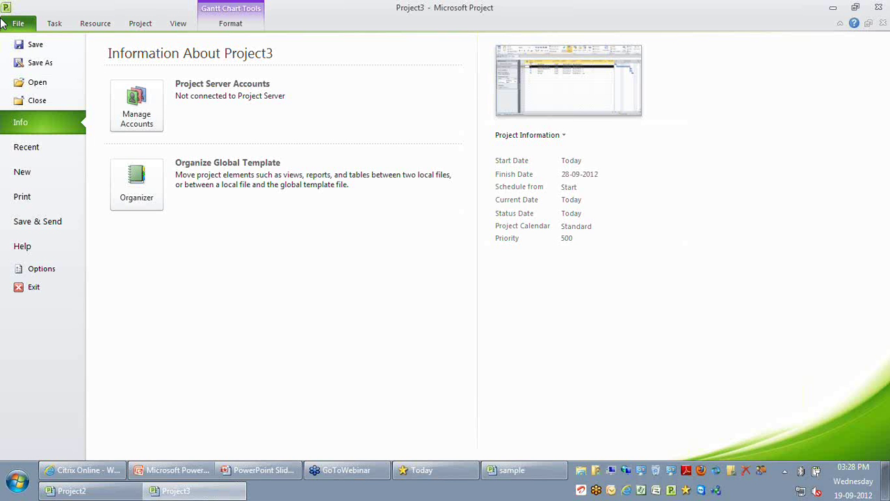
left_click(39, 63)
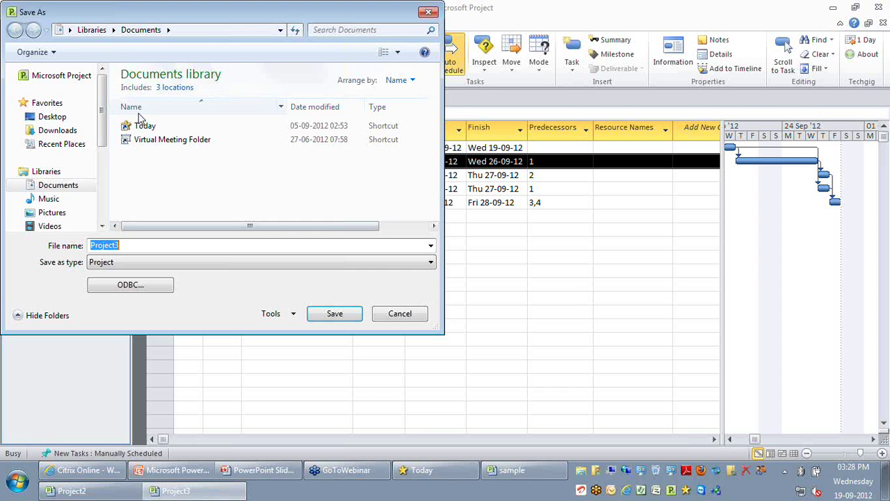
key("Escape")
- Assign the Offshore resource to the Prepare document task and widen the timephased area beside the task tables
left_click(667, 162)
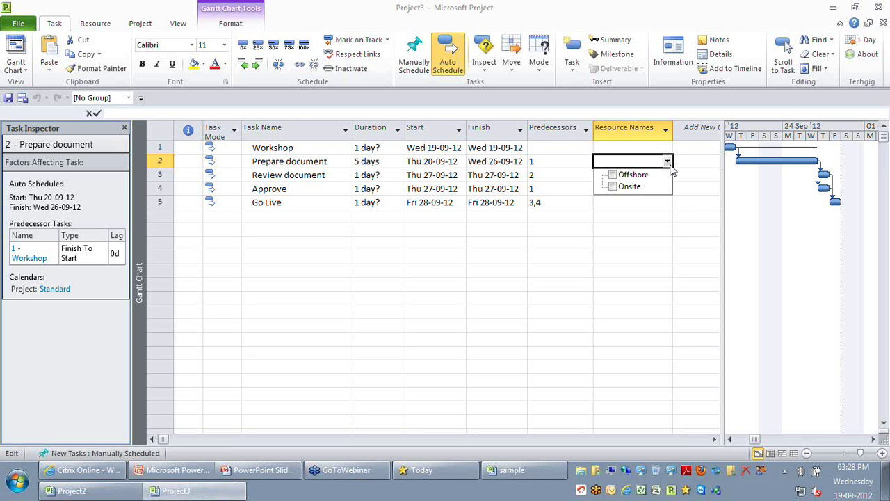
left_click(630, 175)
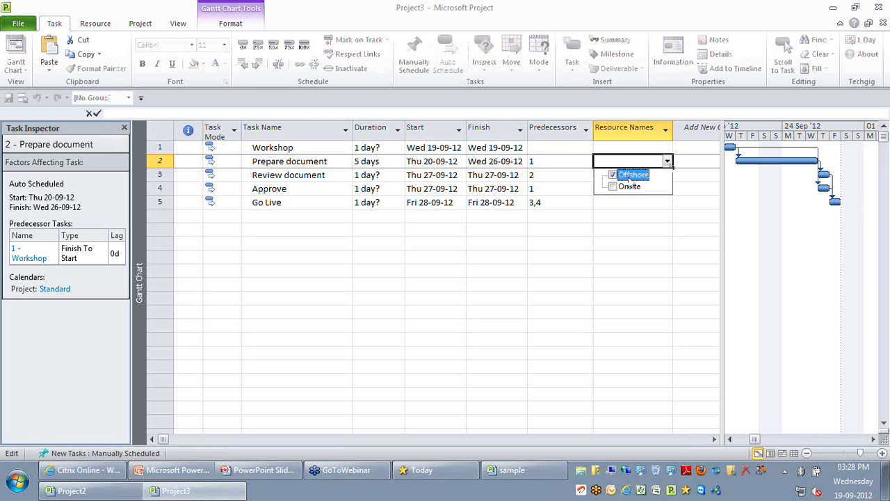
key("Return")
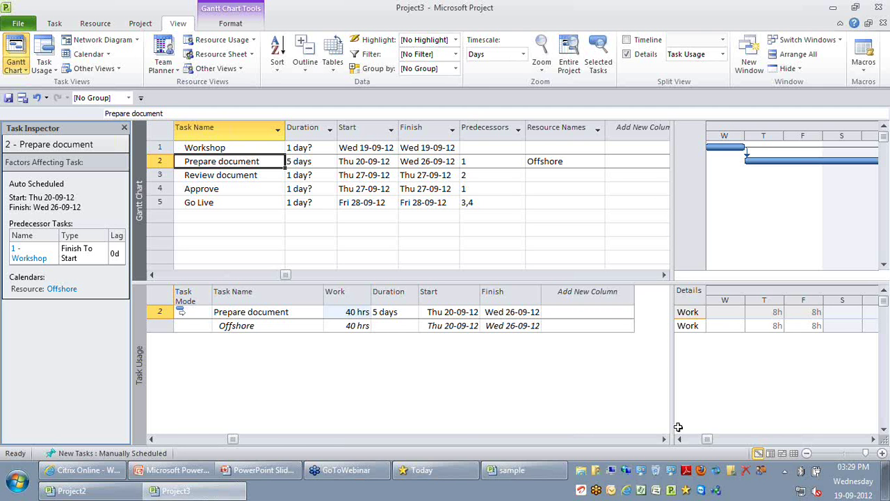
left_click_drag(679, 427, 603, 427)
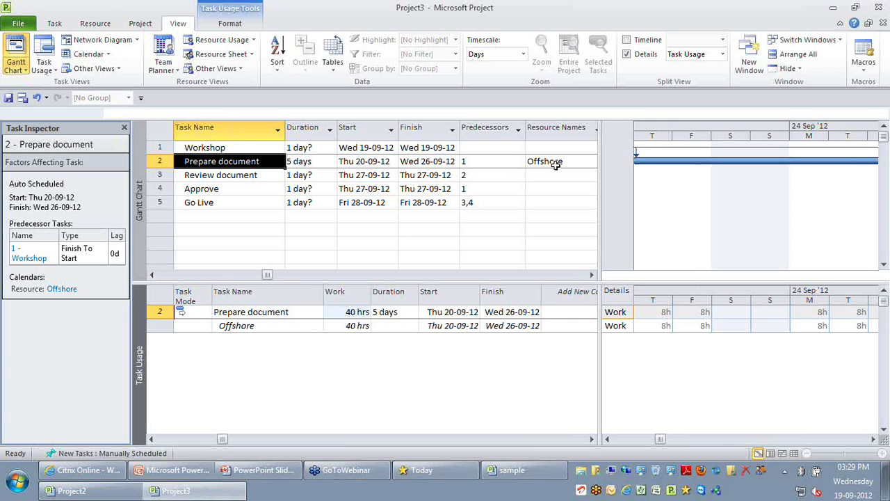
- Add Onsite as a second resource on the Prepare document task and compare the daily hours of both assignments
left_click(348, 165)
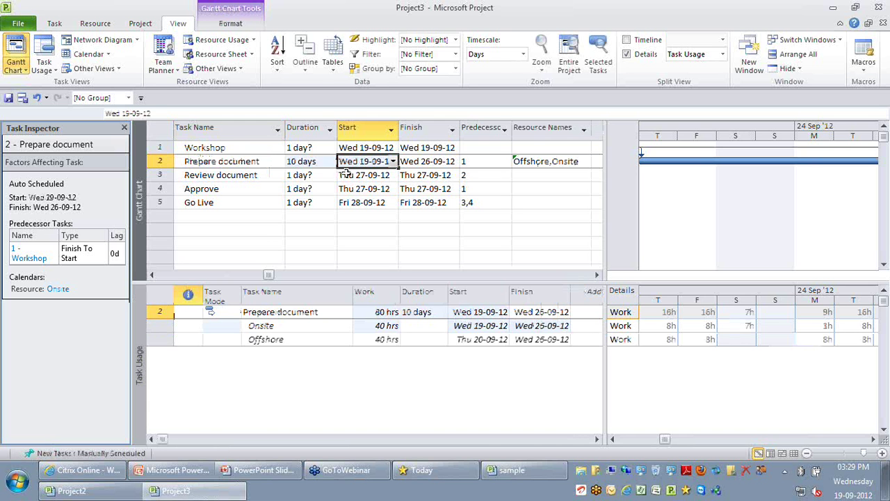
left_click(297, 326)
key("Tab")
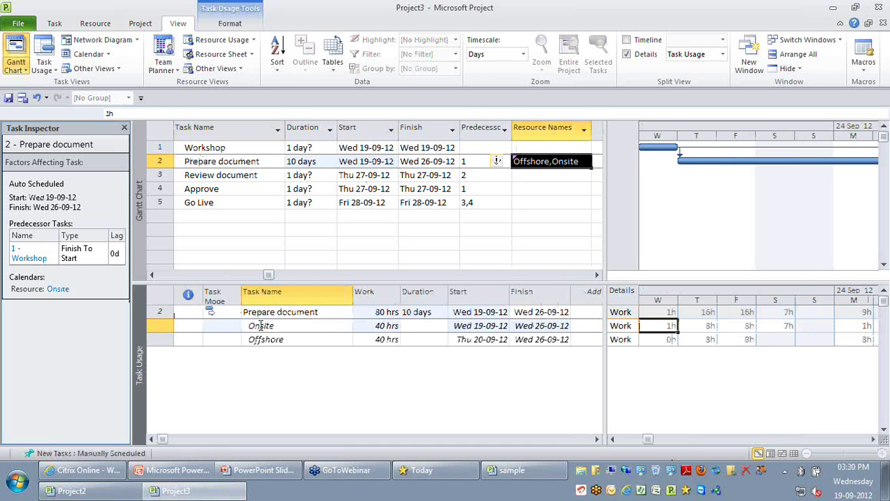
left_click(286, 339)
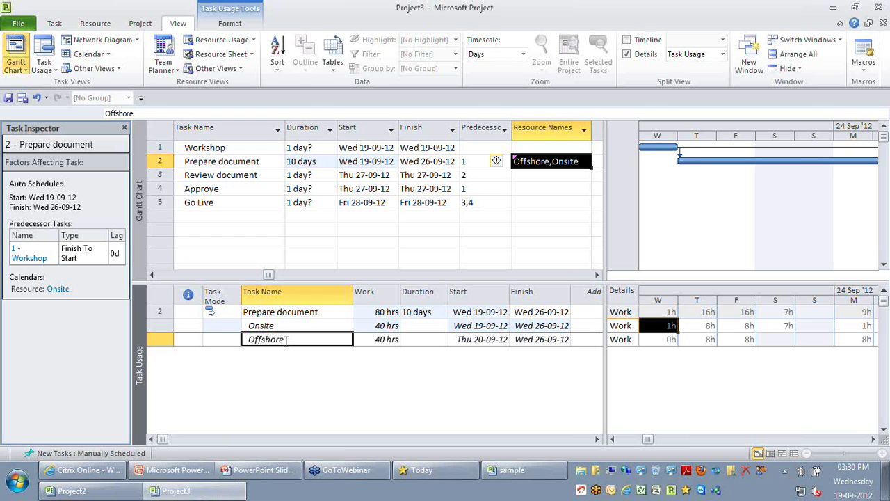
left_click(238, 161)
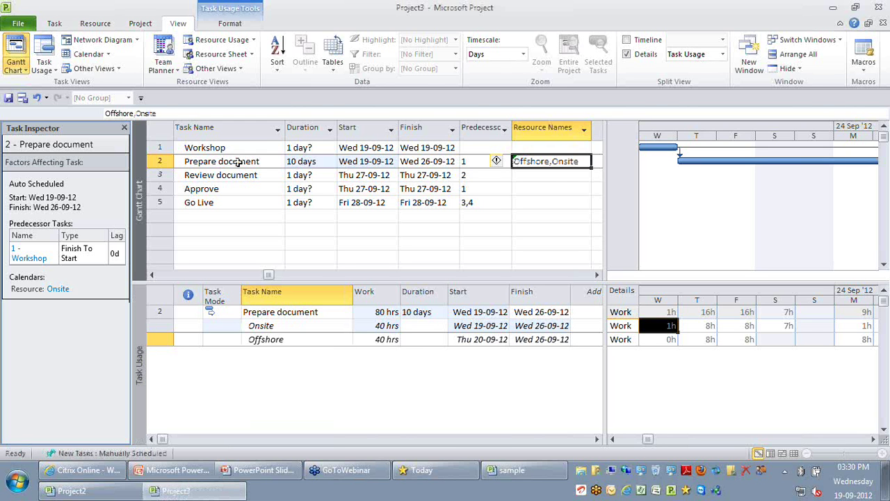
left_click(238, 162)
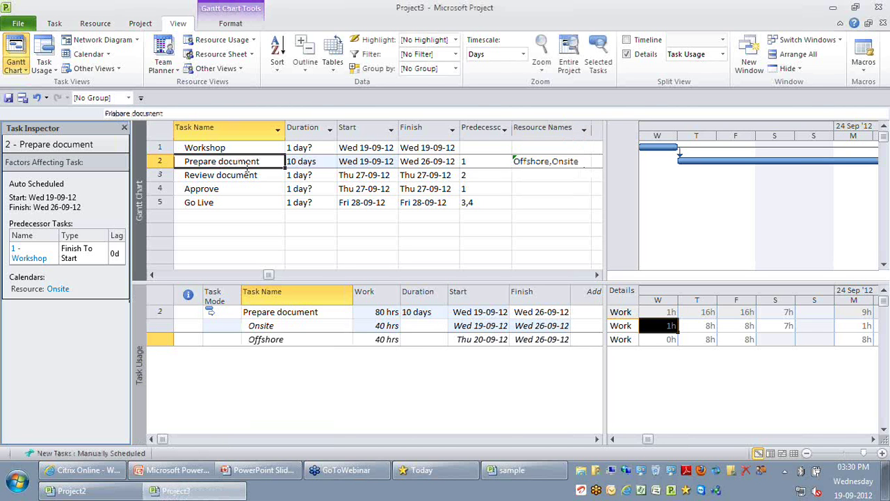
- Set the Prepare document task's calendar to Night Shift and make its scheduling ignore resource calendars
left_click(159, 161)
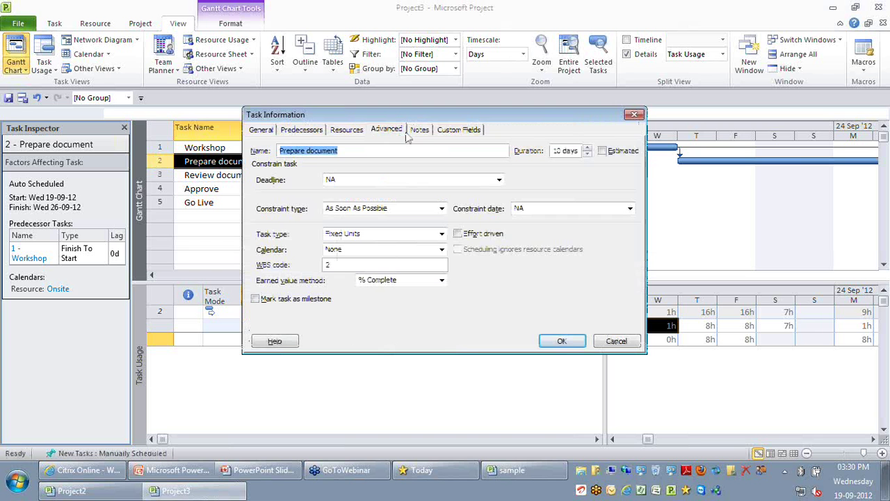
left_click(442, 249)
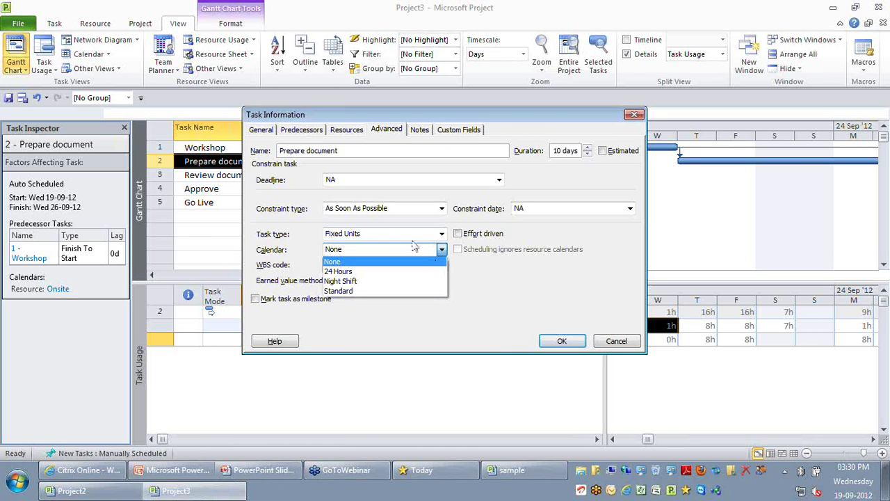
left_click(377, 283)
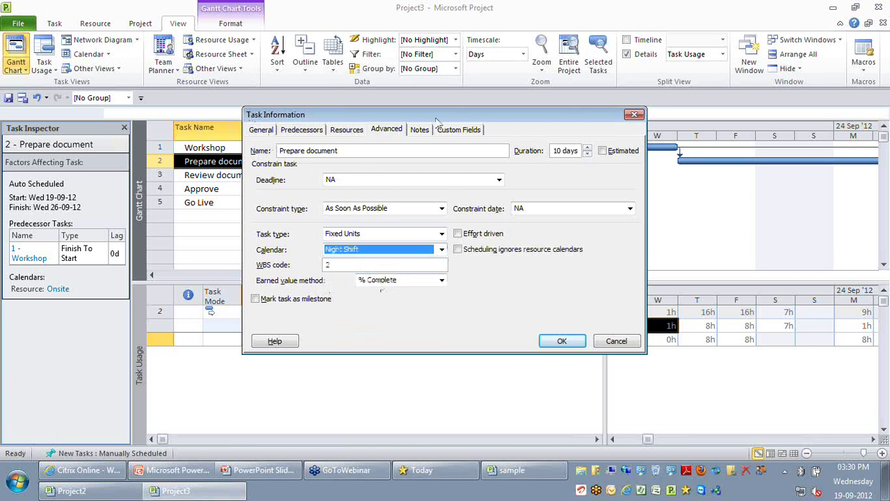
left_click_drag(437, 118, 348, 203)
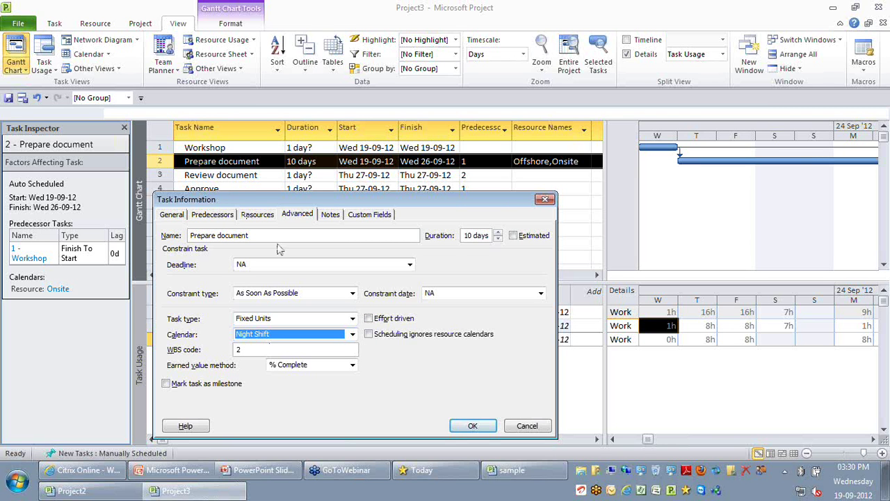
left_click(413, 335)
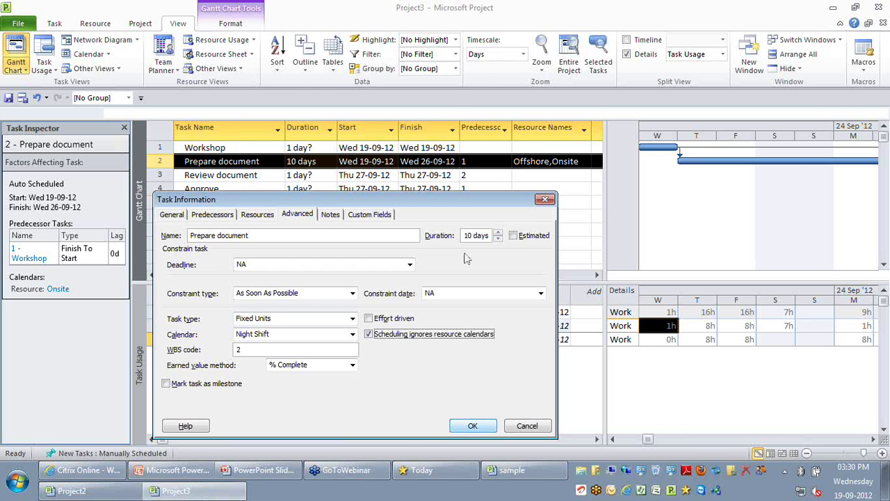
left_click_drag(452, 201, 451, 33)
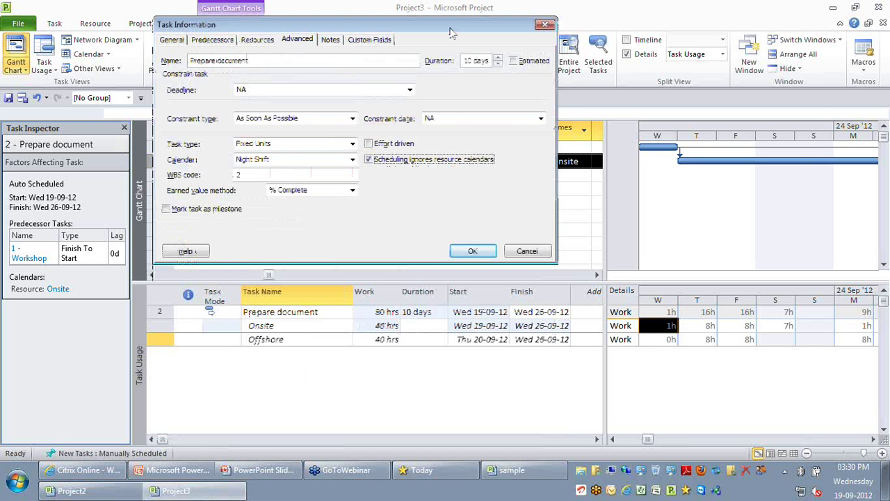
left_click_drag(451, 33, 476, 35)
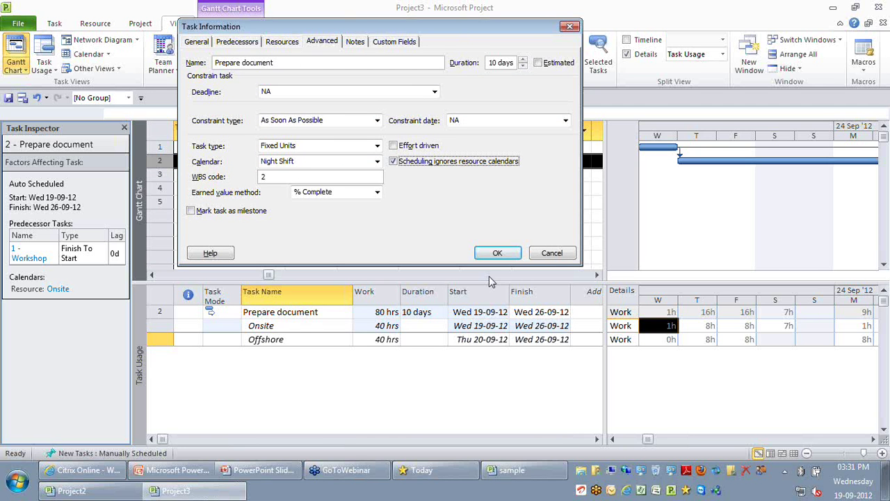
left_click(498, 253)
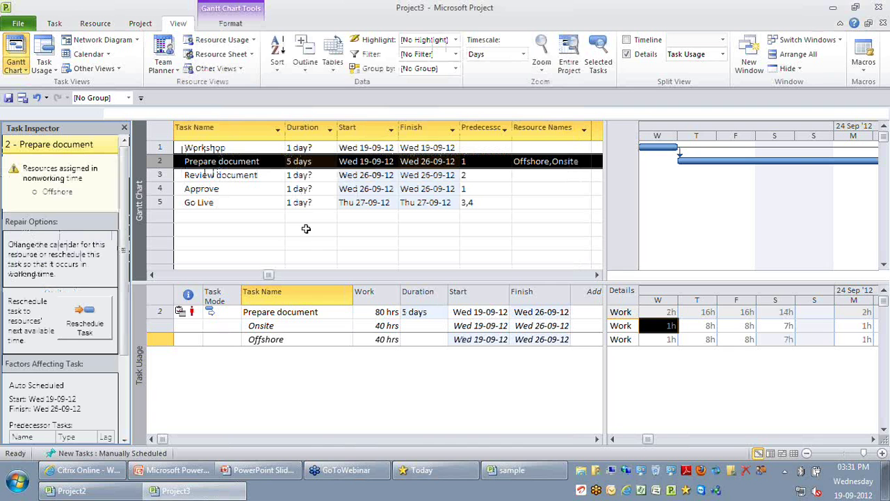
- Review the Prepare document task's scheduling factors, its Onsite and Offshore assignments, and its advanced task information
left_click(124, 399)
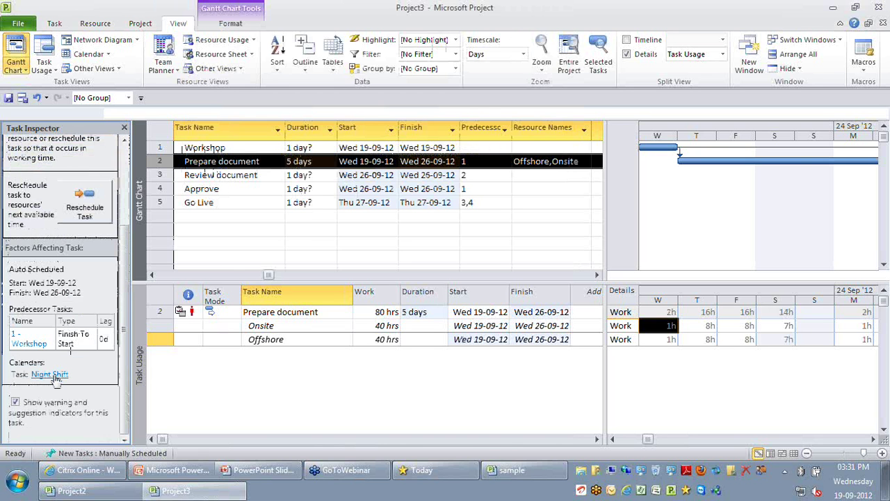
left_click(302, 326)
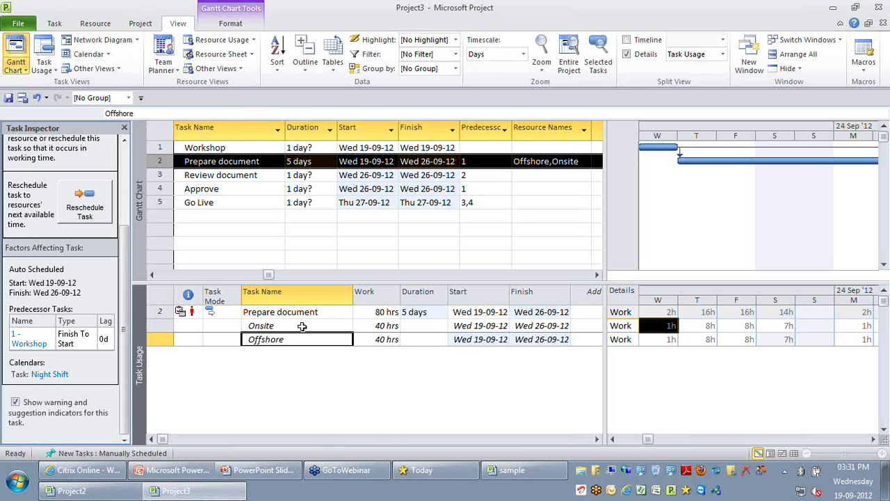
left_click(302, 327)
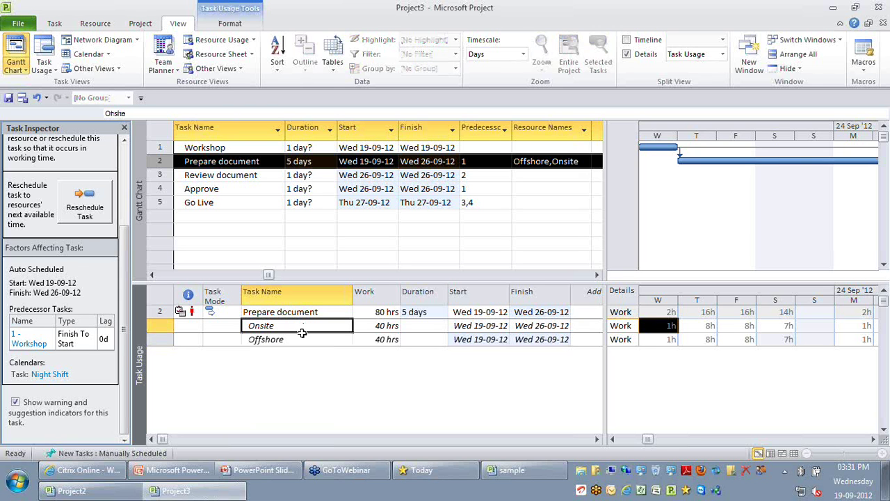
left_click(302, 335)
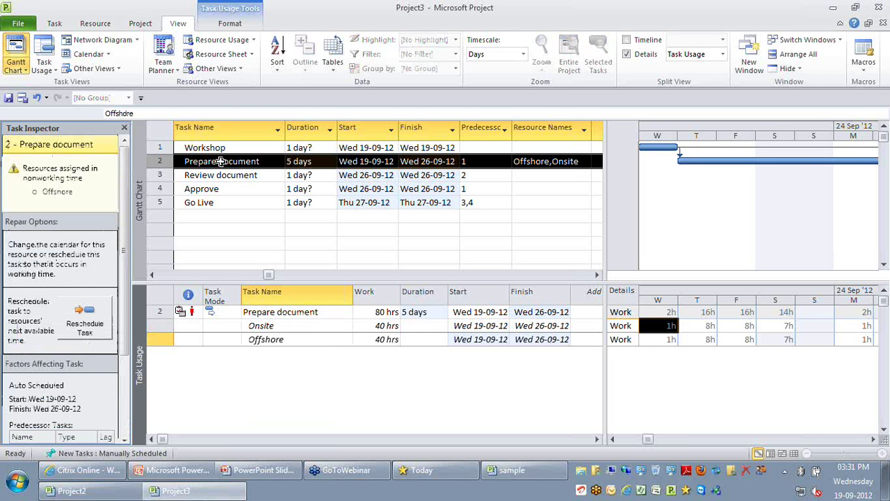
left_click(221, 161)
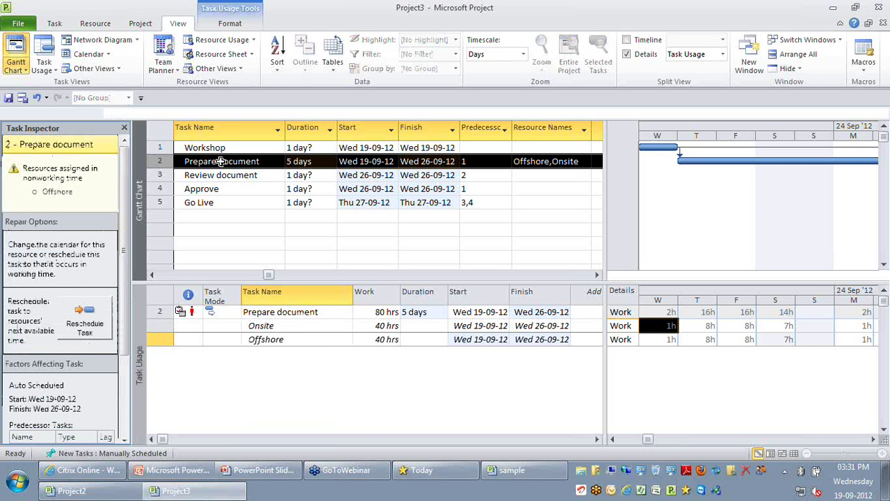
left_click(222, 162)
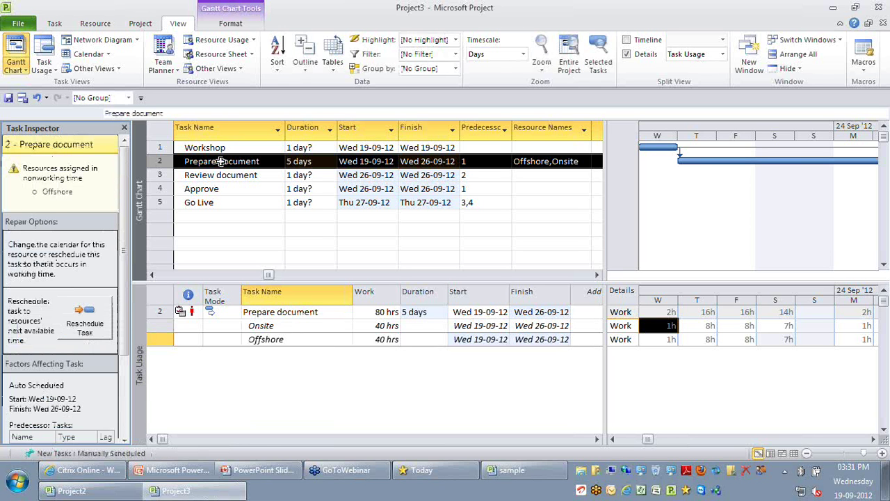
double_click(222, 162)
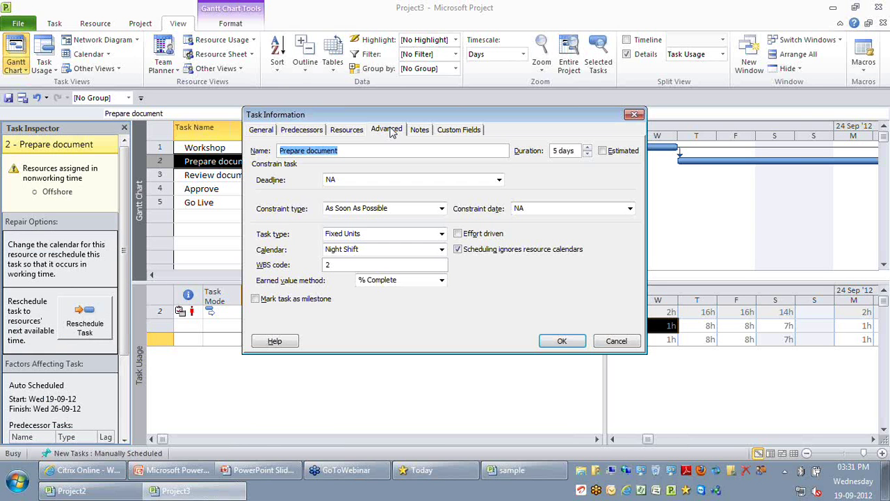
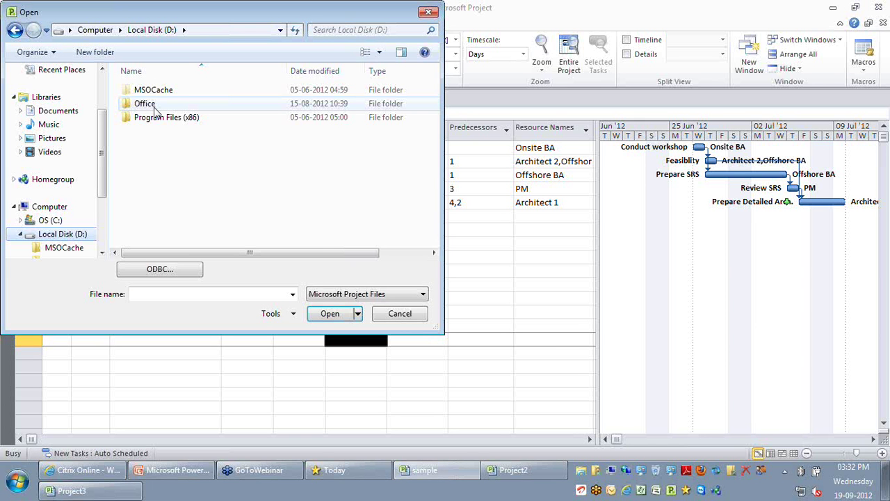
- Browse to the Office\TechGig.com folder on Local Disk (D:) to open the Project Schedule file
double_click(154, 105)
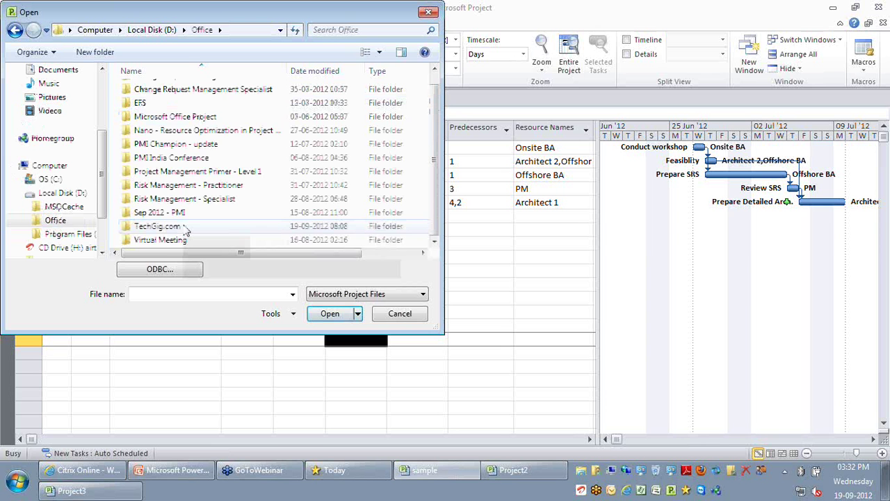
double_click(185, 228)
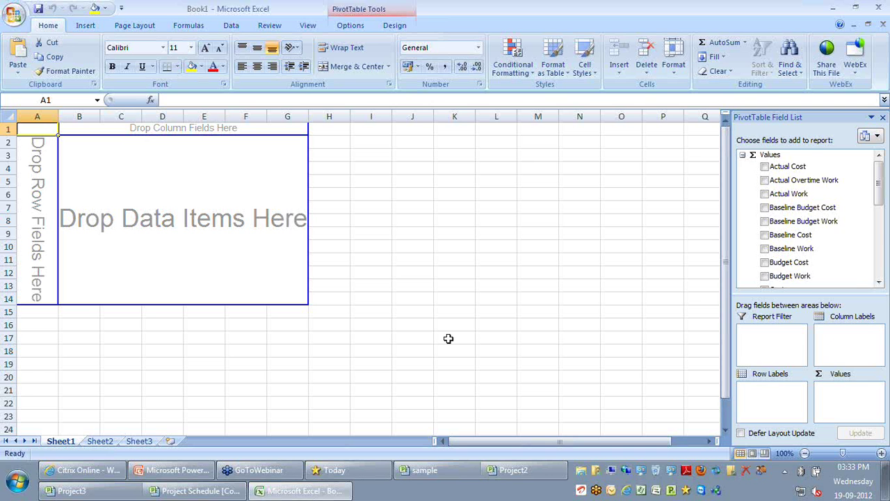
- In the Excel PivotTable, add the Weekly Calendar field as row labels and expand it down to individual weeks
scroll(807, 216, "down", 10)
left_click_drag(795, 240, 786, 410)
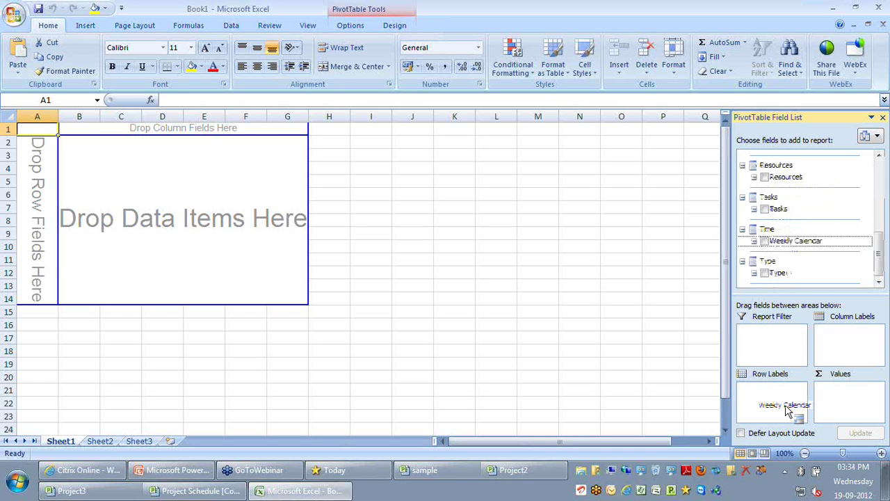
left_click_drag(786, 410, 789, 409)
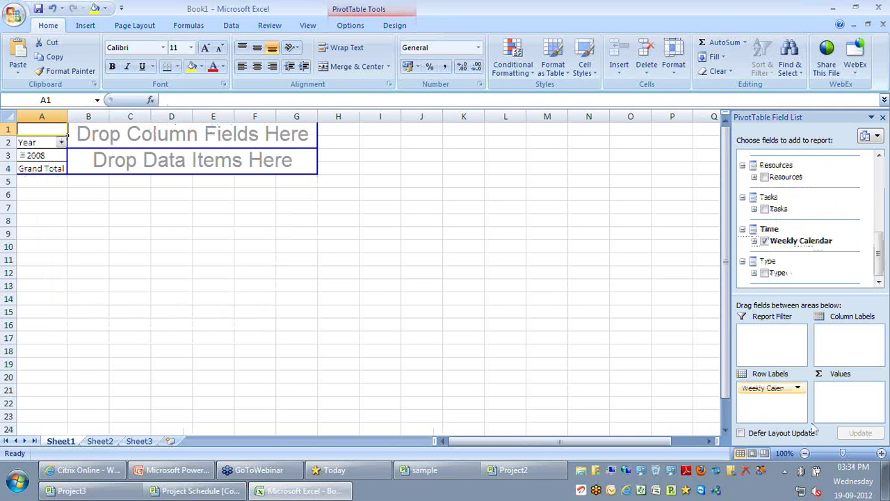
- Add Cumulative Work, Actual Work and Baseline Work as value fields of the PivotTable
scroll(803, 223, "up", 3)
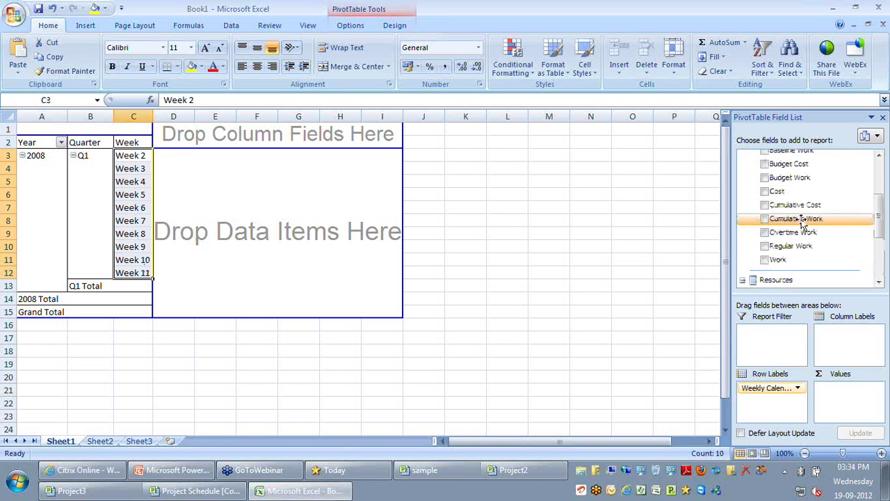
left_click(804, 220)
scroll(878, 202, "up", 2)
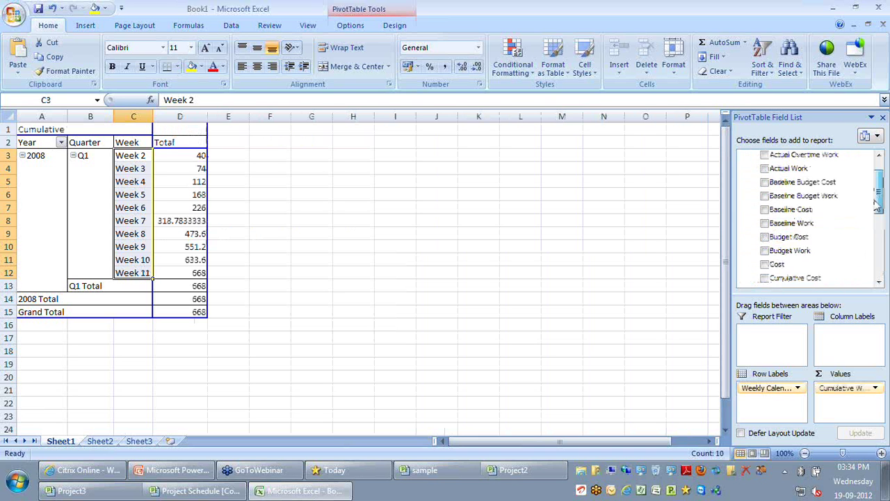
left_click_drag(789, 160, 850, 388)
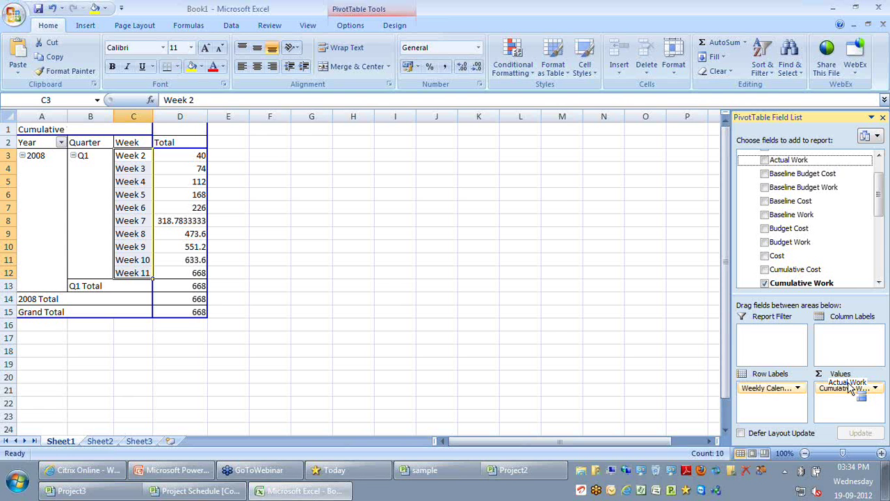
left_click_drag(849, 387, 850, 390)
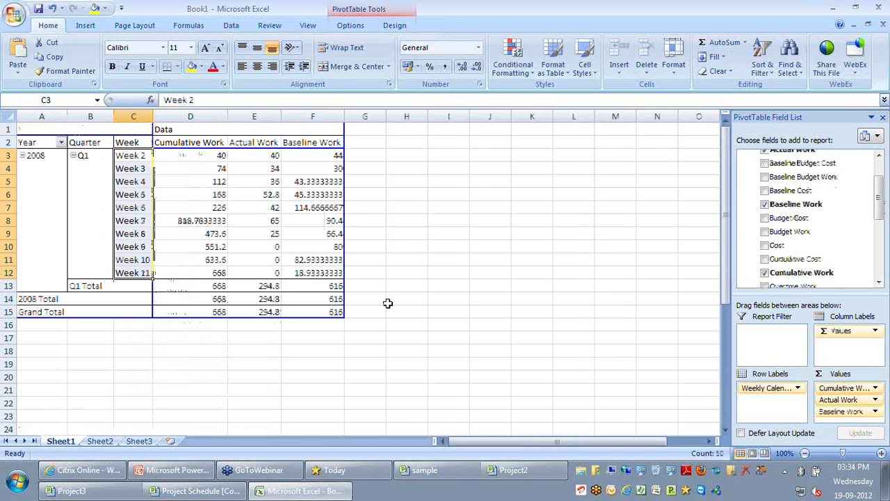
- Add the column headers "cumulative actual work" in G2 and "cumulative baseline work" in H2 beside the PivotTable
left_click_drag(255, 155, 267, 234)
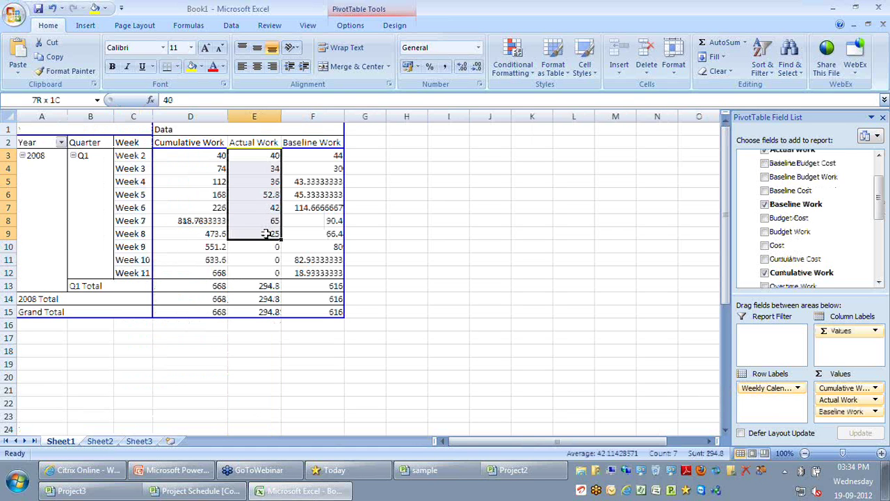
left_click_drag(327, 156, 334, 215)
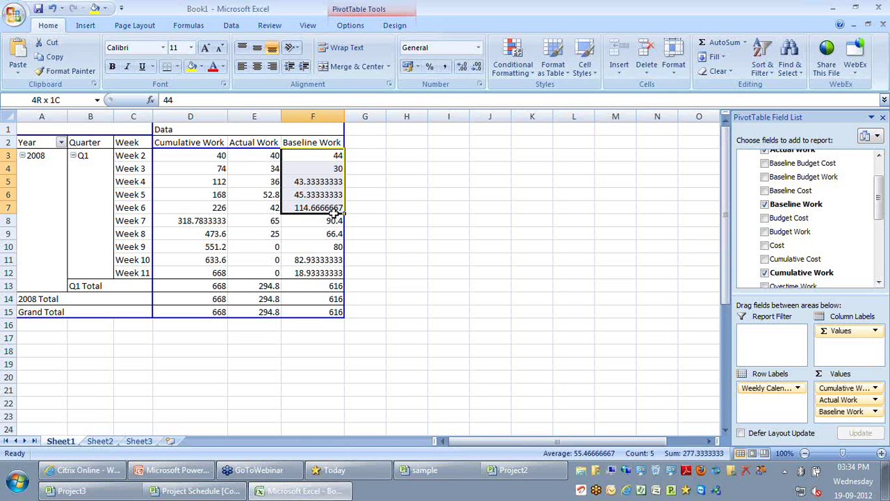
left_click(365, 142)
type("cumulat")
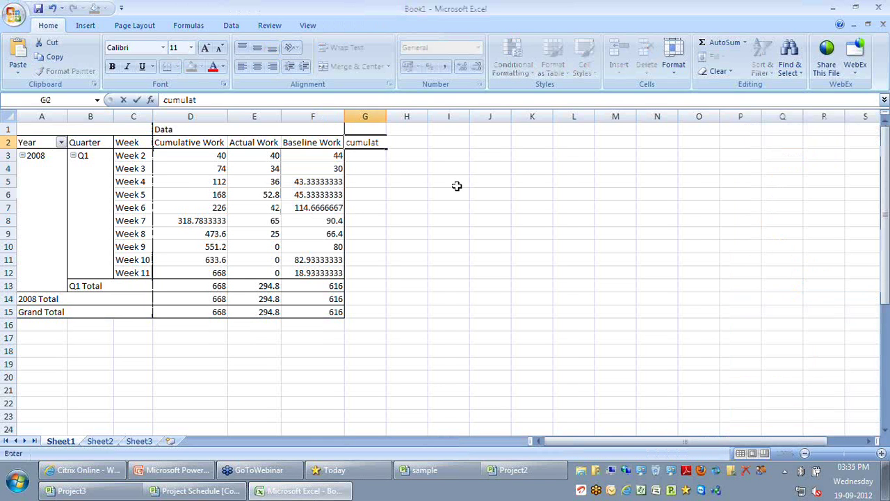
type("cumulative baseline work")
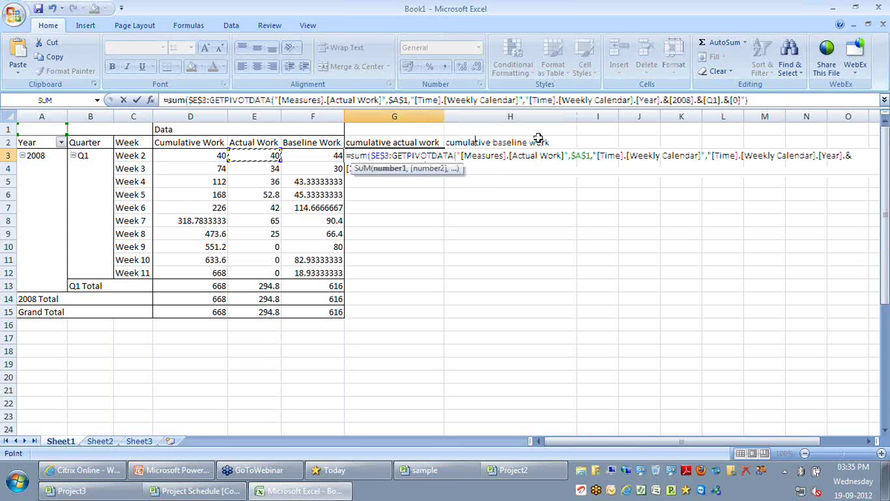
- Enter the running-total formula =SUM($E$3:E3) in G3, replacing the GETPIVOTDATA reference with plain E3
key("BackSpace")
key("BackSpace")
key("BackSpace")
key("BackSpace")
key("BackSpace")
key("BackSpace")
key("BackSpace")
key("BackSpace")
key("BackSpace")
key("BackSpace")
key("BackSpace")
key("BackSpace")
key("BackSpace")
key("BackSpace")
key("BackSpace")
key("BackSpace")
key("BackSpace")
key("BackSpace")
key("BackSpace")
key("BackSpace")
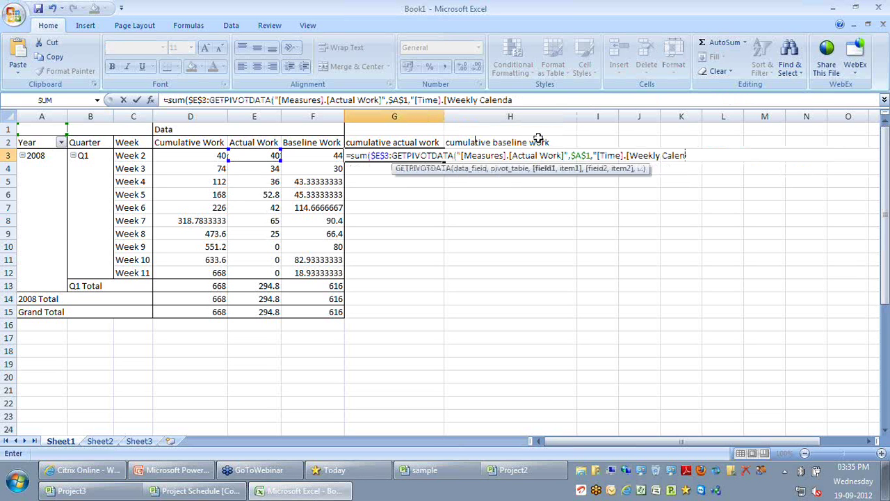
key("BackSpace")
key("BackSpace")
key("BackSpace")
key("BackSpace")
key("BackSpace")
key("BackSpace")
key("BackSpace")
key("BackSpace")
key("BackSpace")
key("BackSpace")
key("BackSpace")
key("BackSpace")
key("BackSpace")
key("BackSpace")
key("BackSpace")
key("BackSpace")
key("BackSpace")
key("BackSpace")
key("BackSpace")
key("BackSpace")
type("E3)")
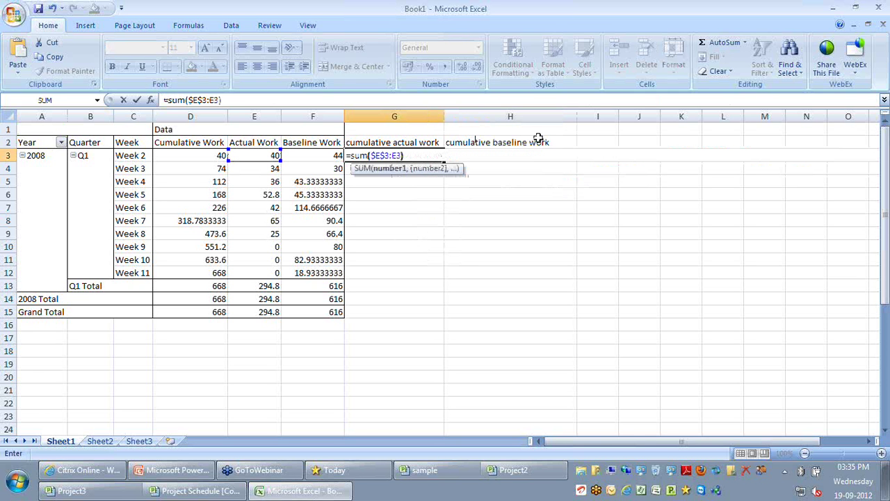
key("ctrl+Return")
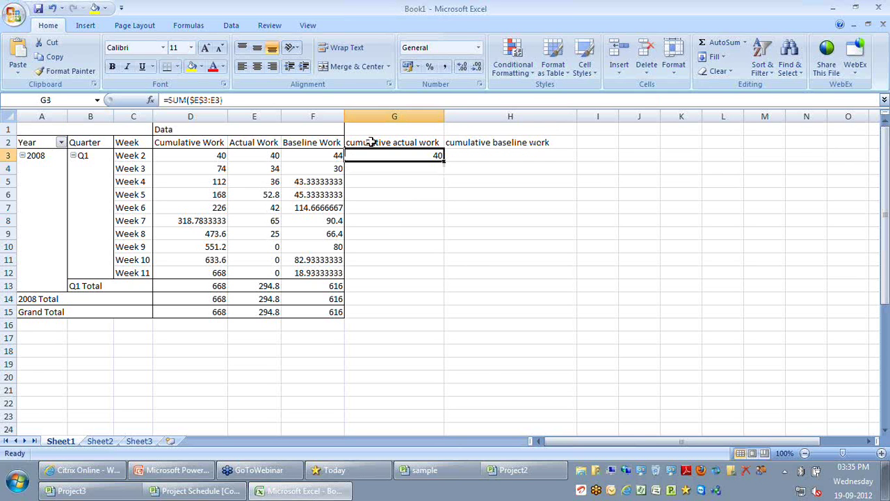
- Fill the cumulative actual work formula down through G12 and check it against the Actual Work grand total
left_click_drag(445, 162, 445, 278)
left_click(389, 300)
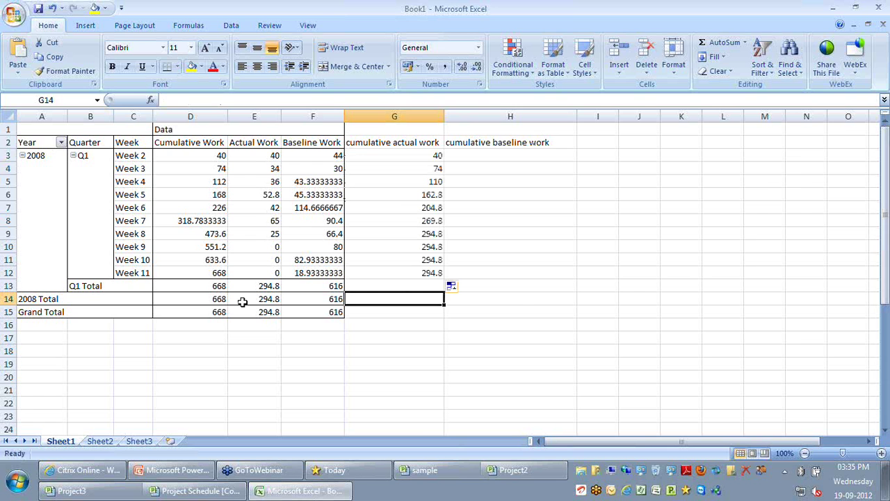
left_click(267, 312)
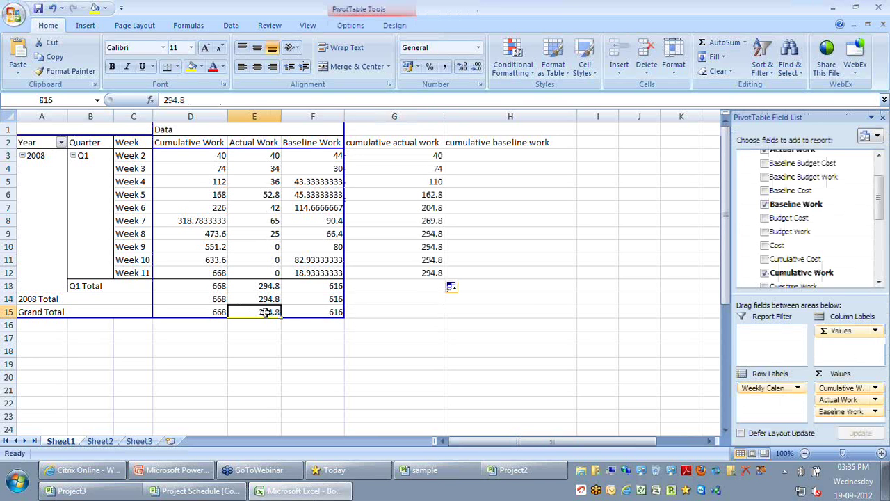
left_click_drag(417, 155, 430, 275)
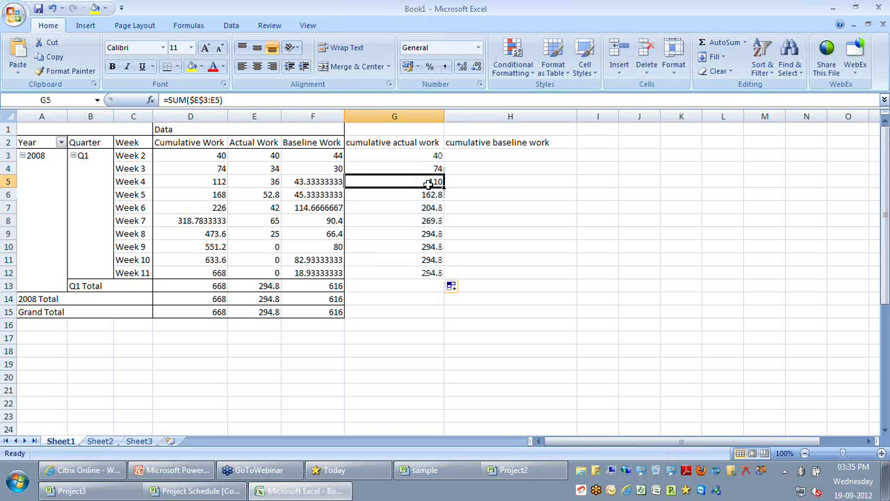
left_click(395, 259)
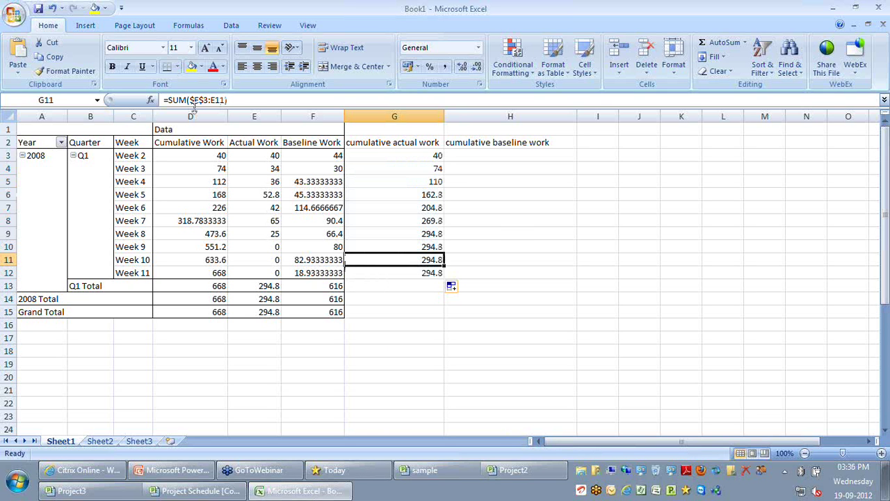
- Enter the running-total formula =SUM($F$3:F3) in H3 for the cumulative baseline work
left_click(511, 154)
type("=")
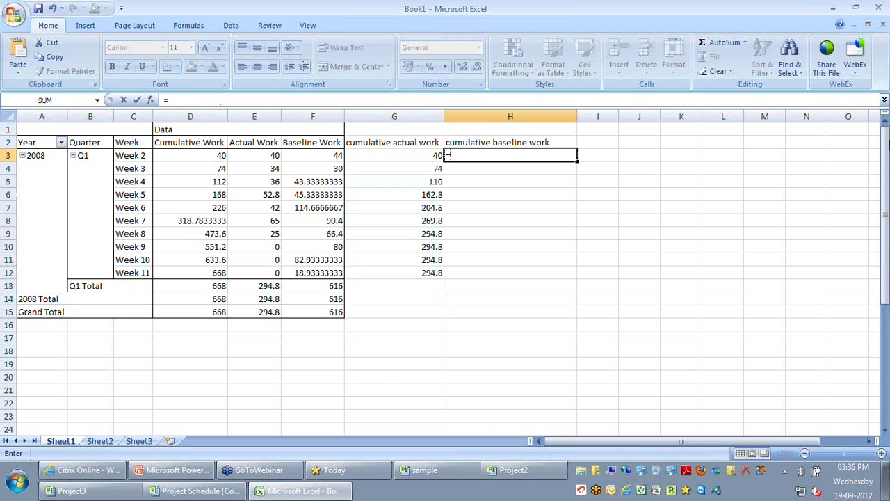
type("su")
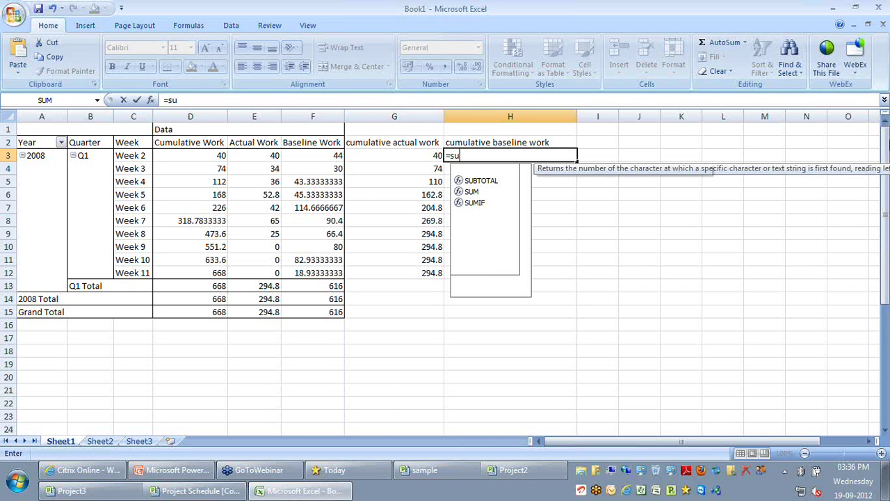
type("m")
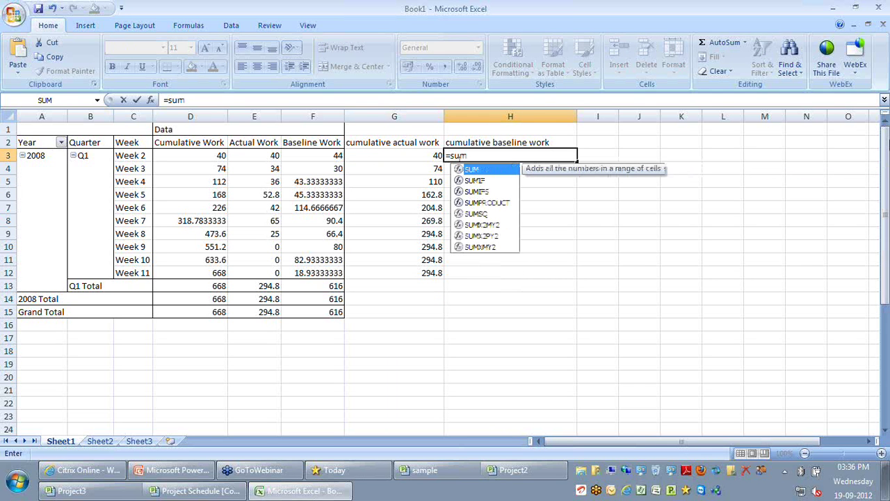
type("($F$e")
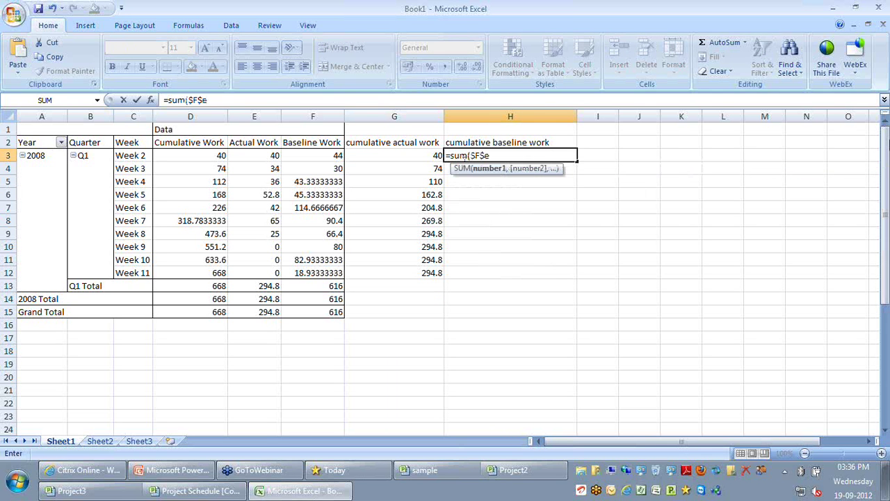
key("BackSpace")
type("3:F3)")
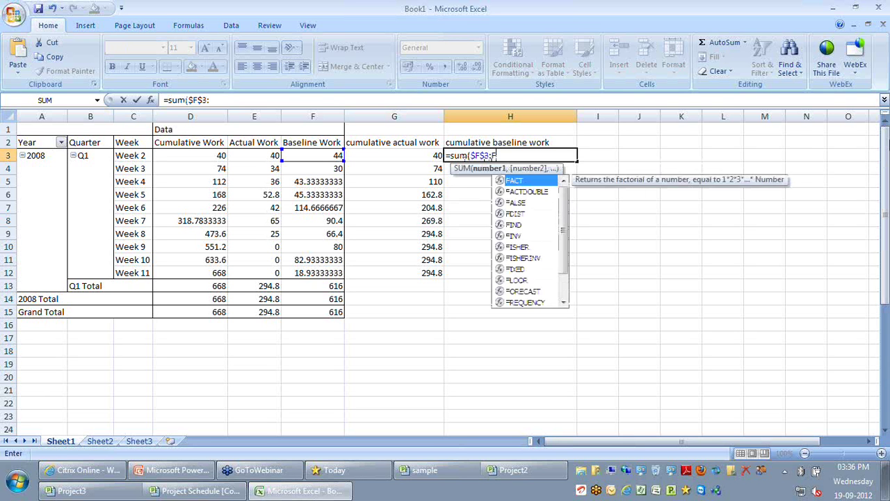
key("Return")
- Fill the cumulative baseline work formula down through H12 and look over the filled cells
left_click(575, 159)
left_click_drag(578, 163, 563, 276)
left_click(532, 154)
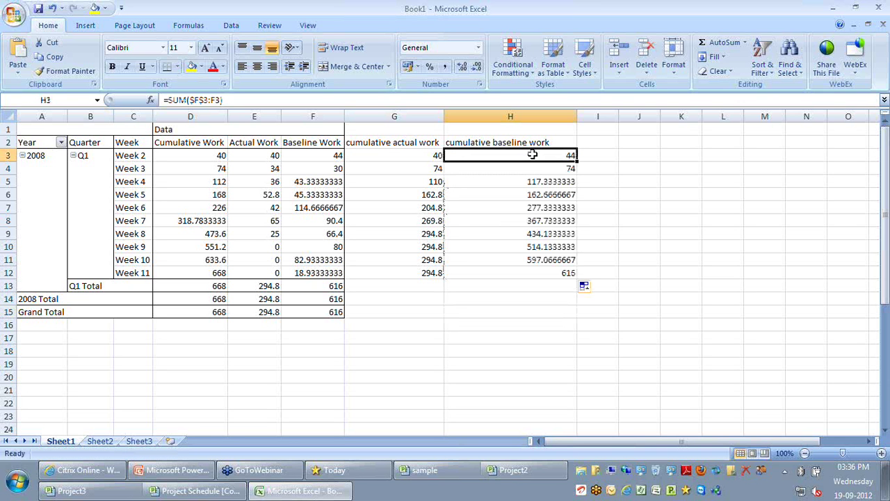
left_click_drag(532, 155, 537, 272)
left_click(510, 311)
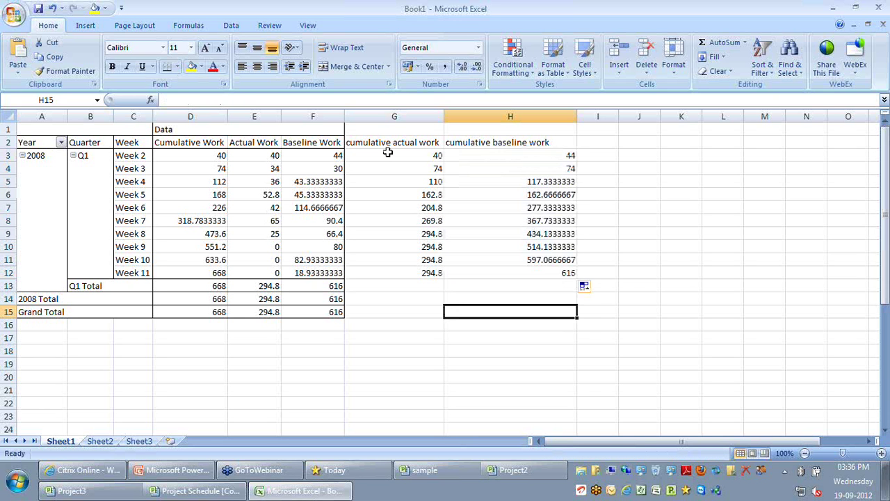
- Widen column I and enter the header "Rem. Actual Work" in I2
left_click(389, 142)
left_click(513, 143)
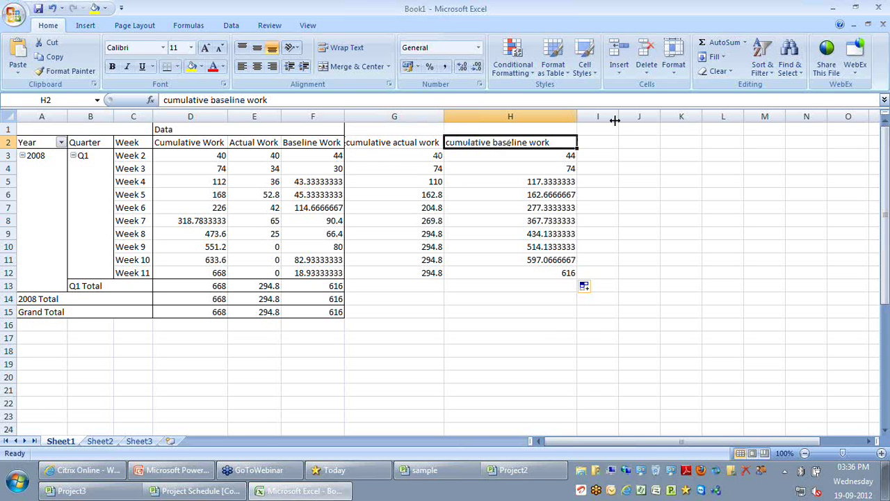
left_click_drag(615, 120, 649, 120)
left_click(631, 145)
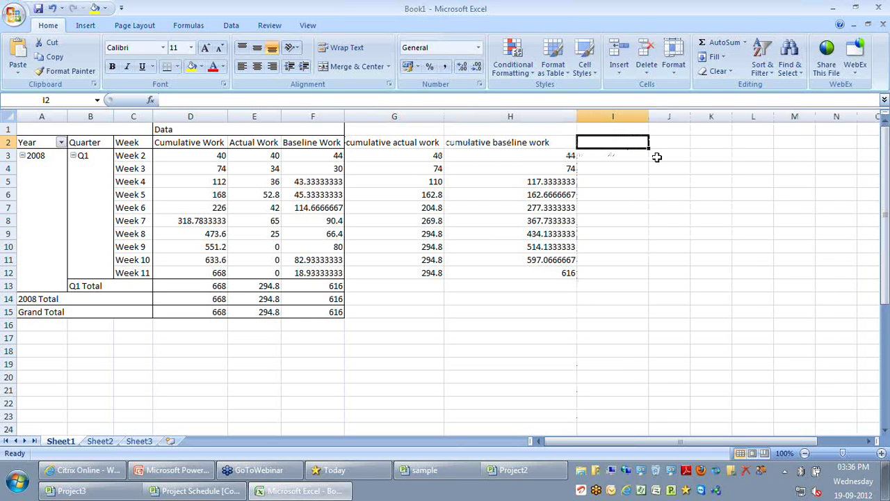
type("Rem. Act")
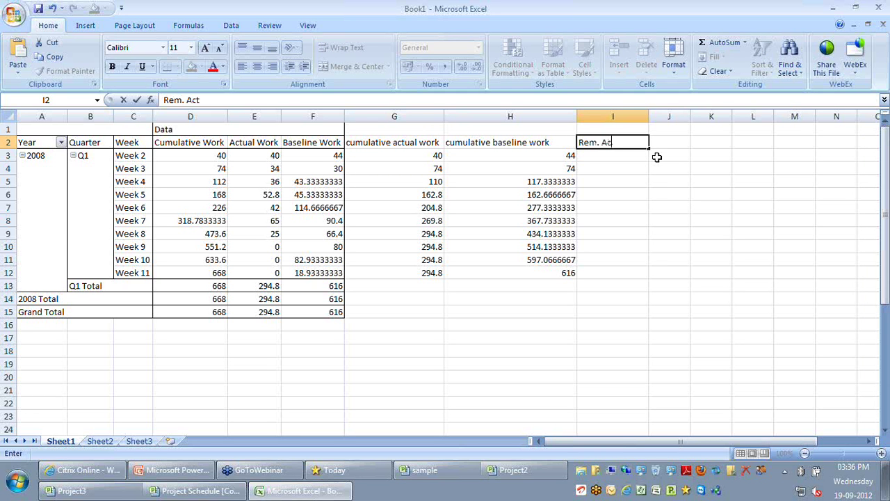
type("ual Work")
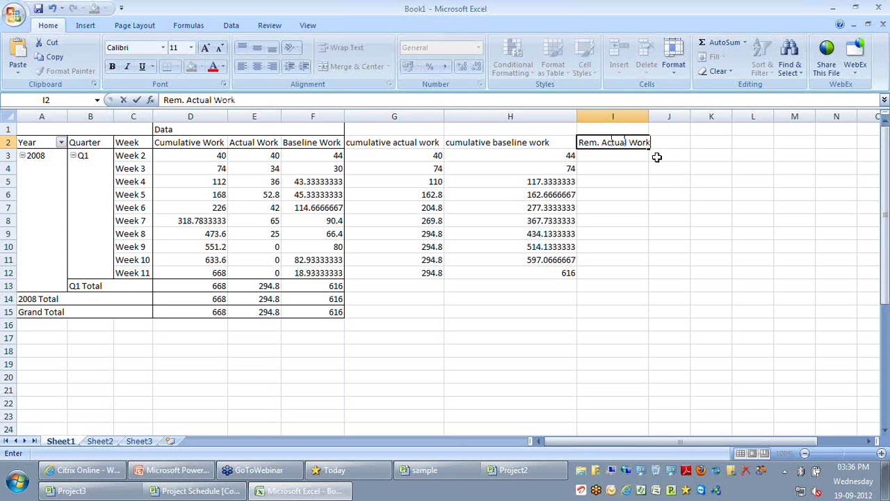
key("Return")
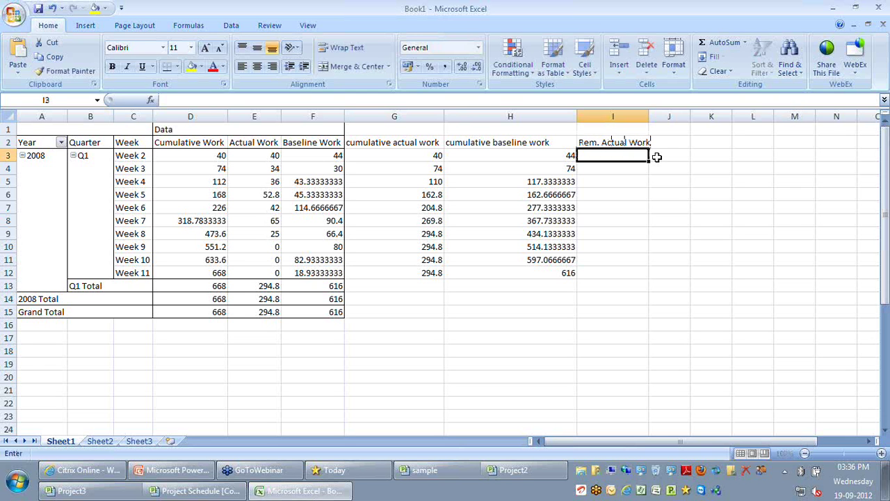
- Calculate the remaining actual work with =668-G3 in I3 and fill the formula down through I12
type("=")
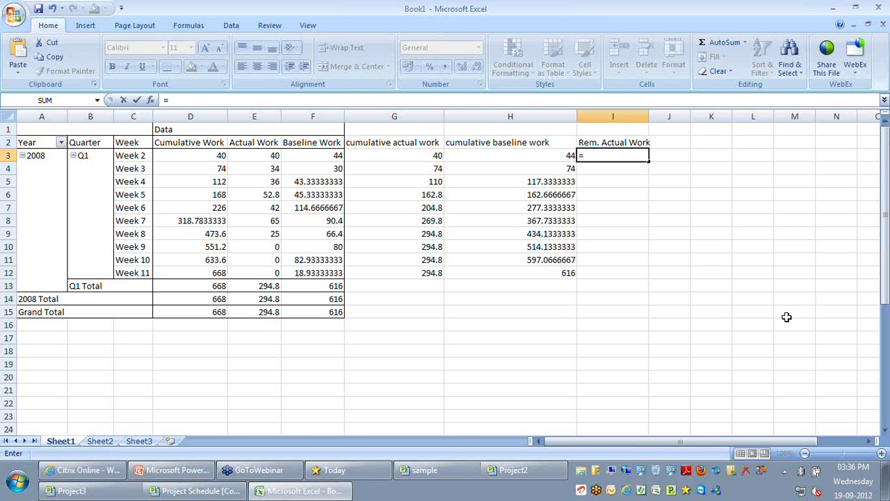
type("668-")
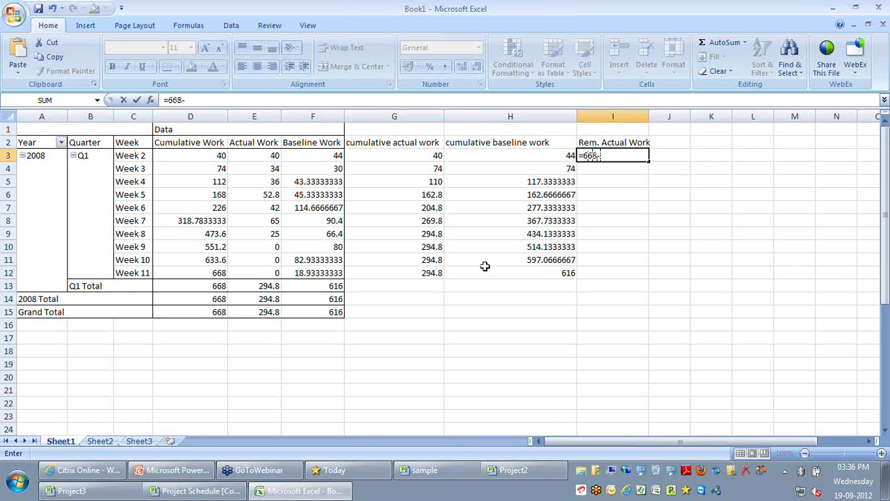
left_click(414, 155)
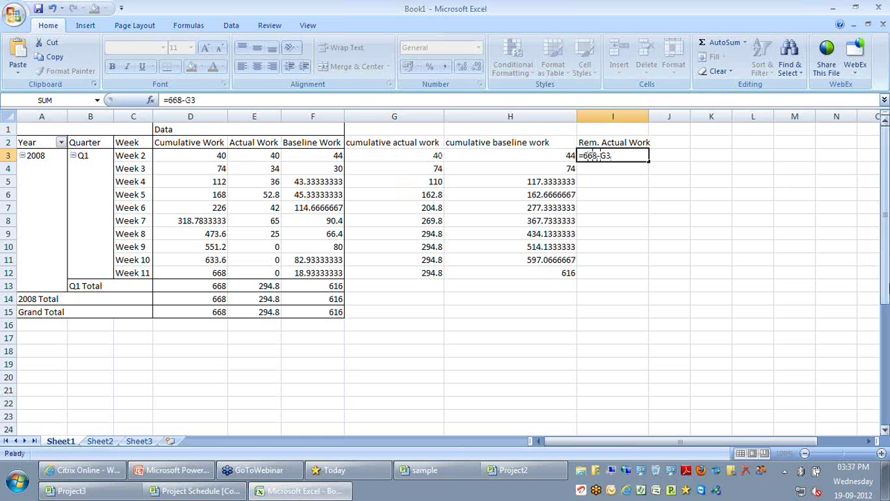
key("Return")
left_click(633, 155)
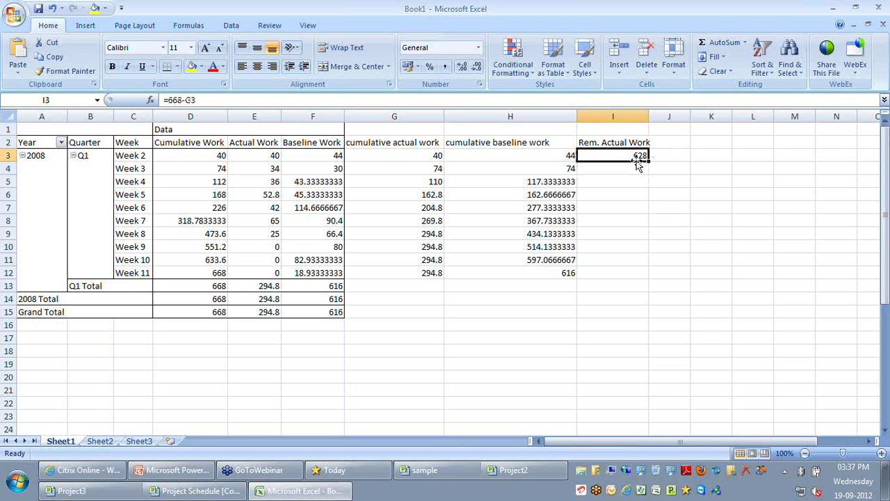
left_click_drag(645, 157, 648, 277)
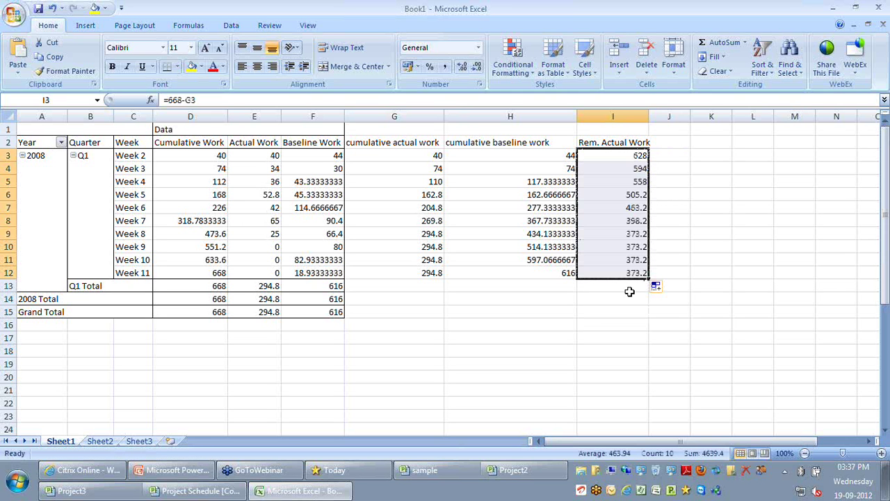
- Examine the remaining actual work formulas in column I, including the cell reference used in I3
left_click(627, 155)
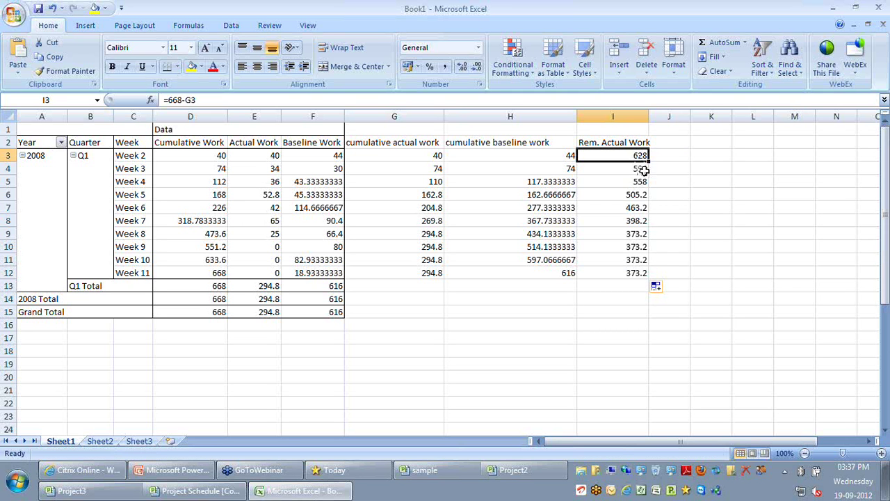
left_click(645, 170)
left_click(646, 196)
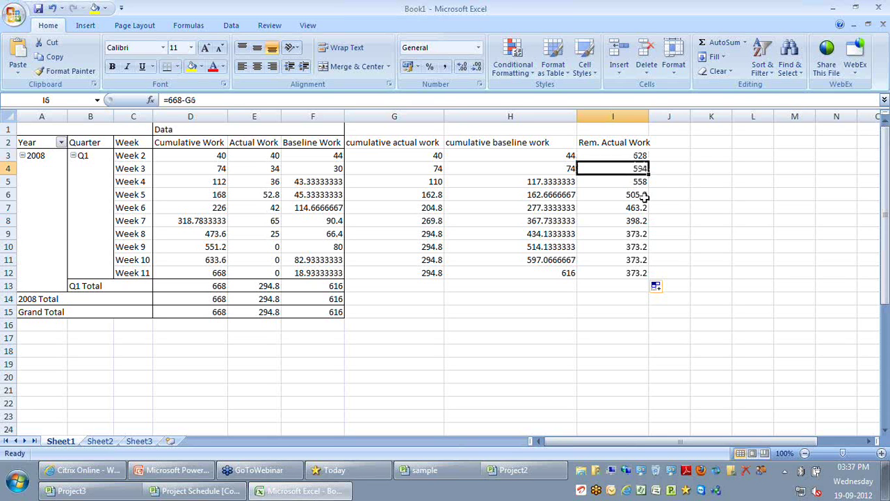
left_click(640, 157)
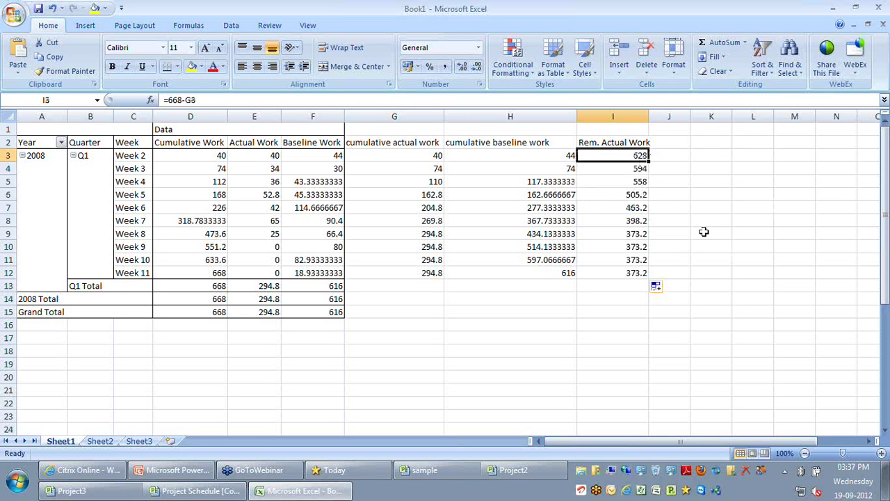
left_click(644, 219)
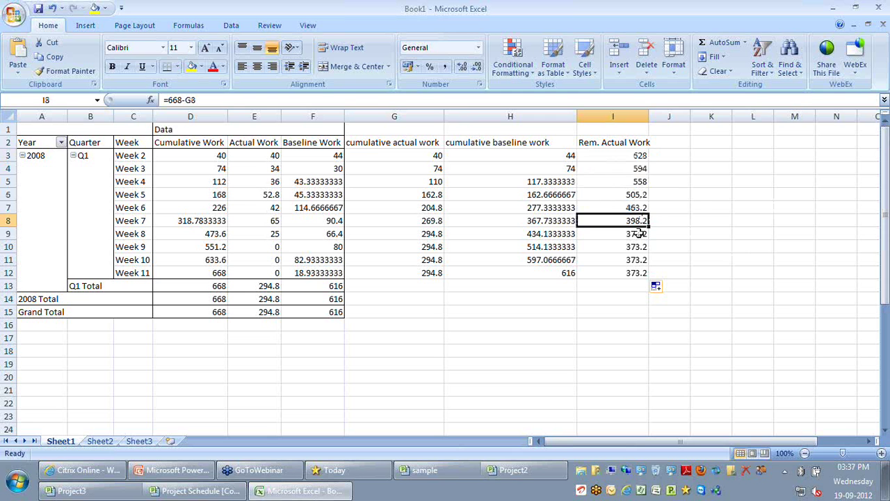
left_click(631, 155)
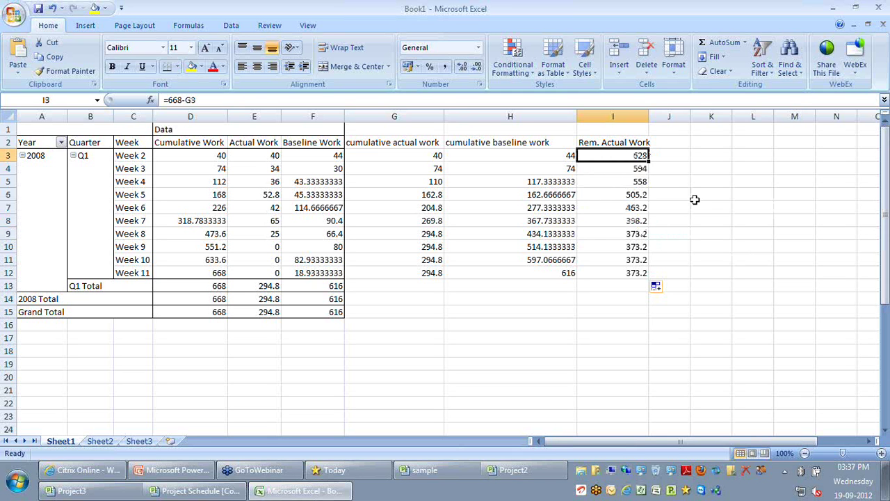
key("F2")
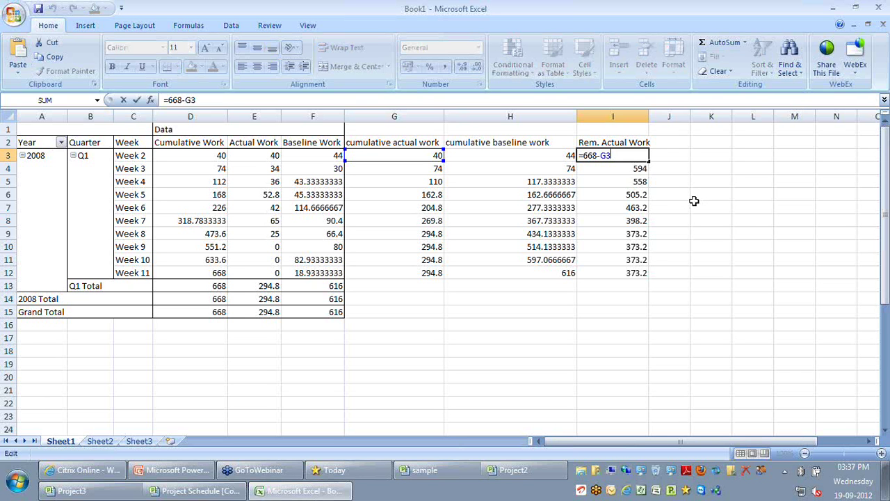
key("Escape")
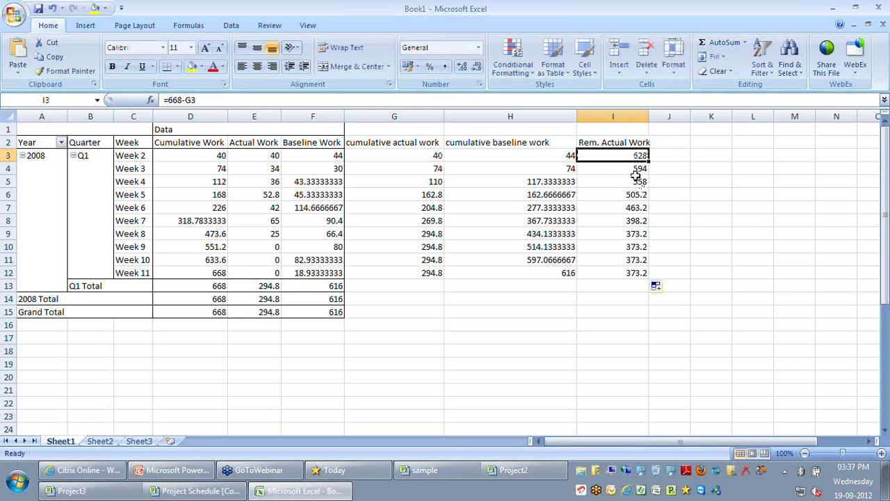
- Check the remaining actual work formula in I4 without changing it
left_click(636, 168)
double_click(636, 168)
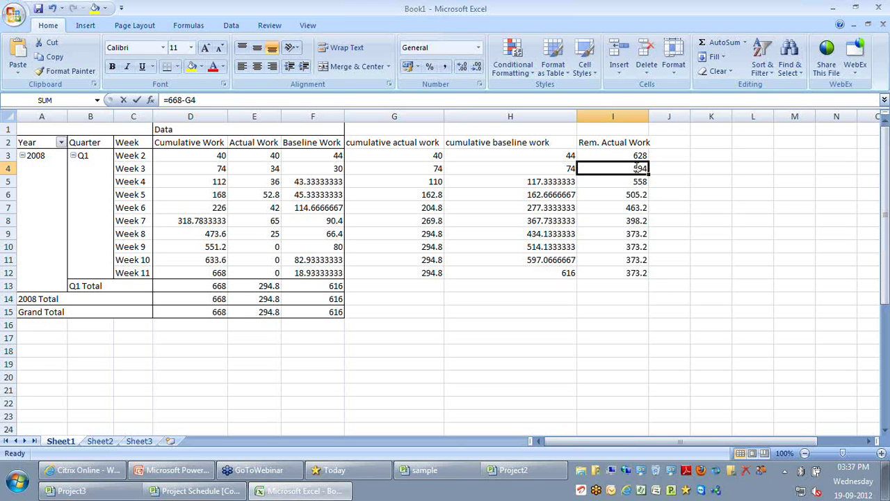
key("Escape")
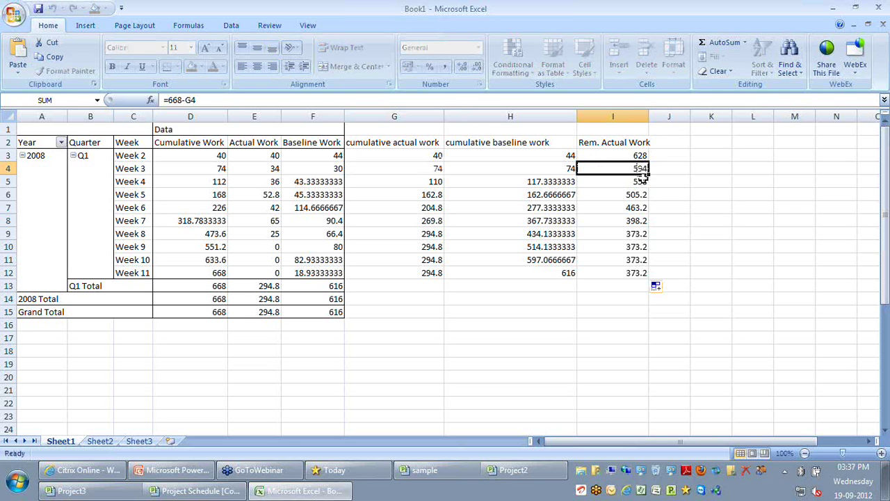
- Enter the header "Rem. Planned work" in J2
left_click(666, 143)
type("R")
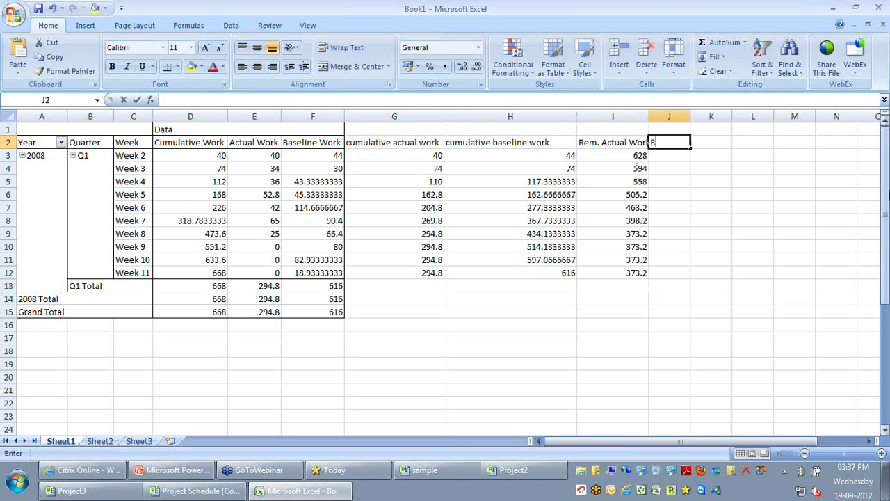
type("em. P")
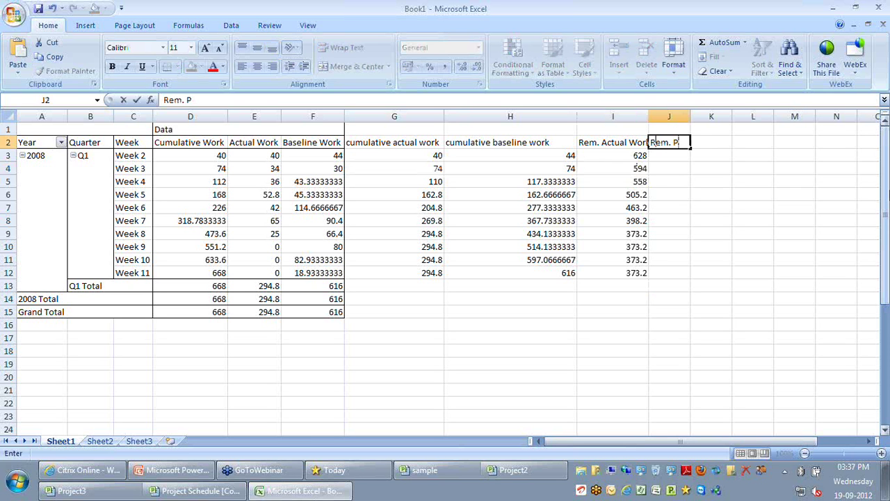
type("lanned work")
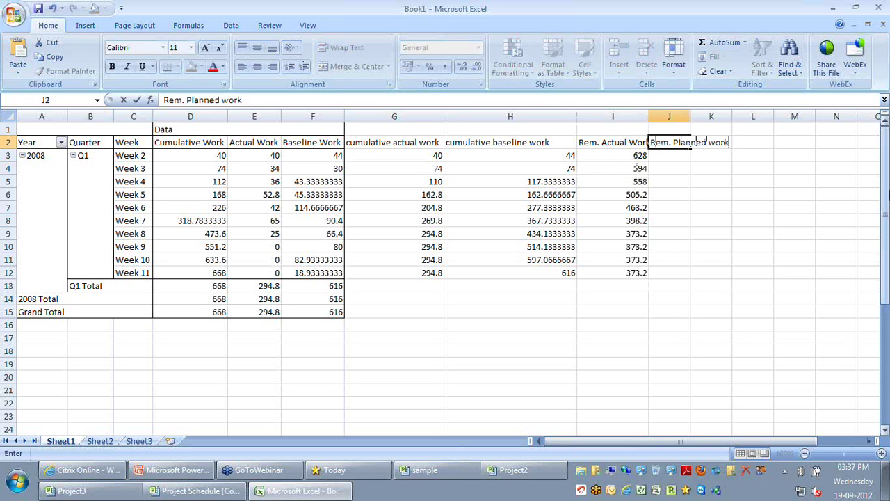
key("Return")
- Calculate the remaining planned work with =616-H3 in J3 and fill the formula down through J12
type("=")
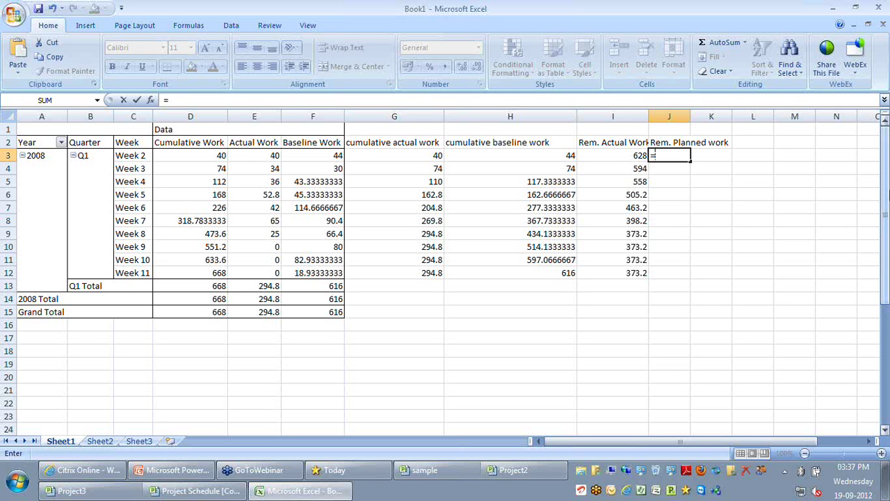
type("615")
type("-")
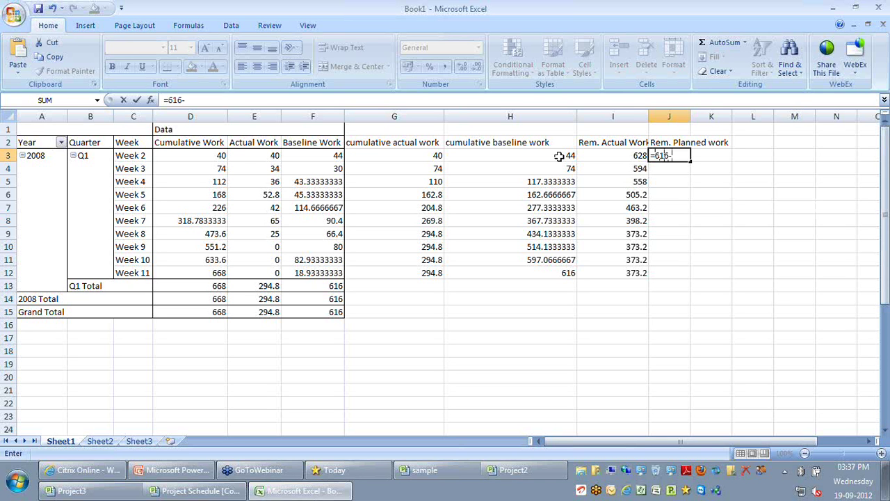
left_click(559, 156)
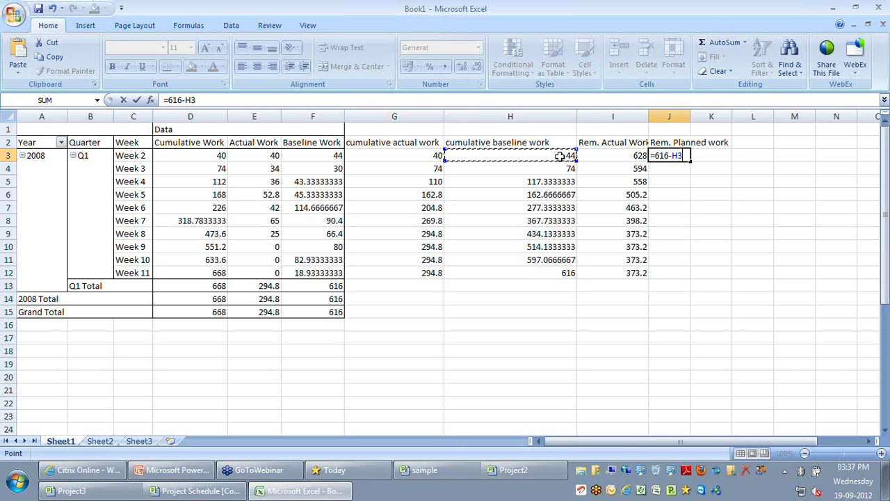
key("Return")
left_click(668, 155)
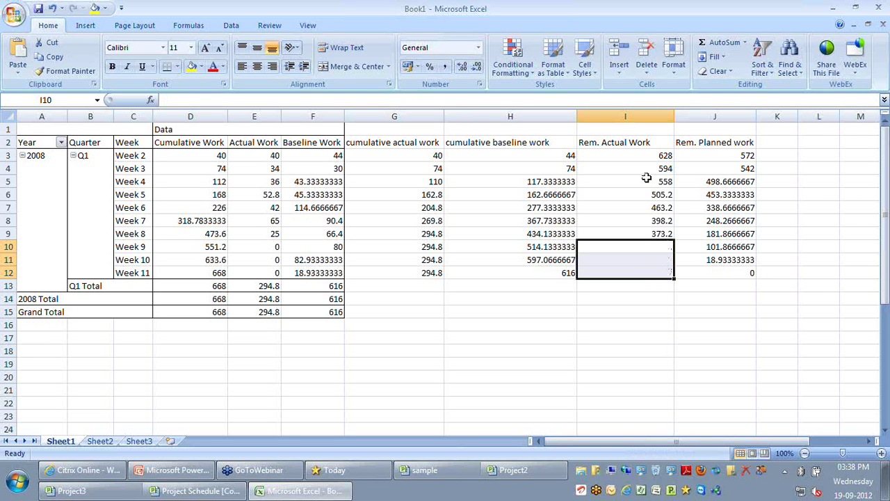
- Insert a column before Rem. Actual Work and enter the header "week" in I2
left_click(618, 111)
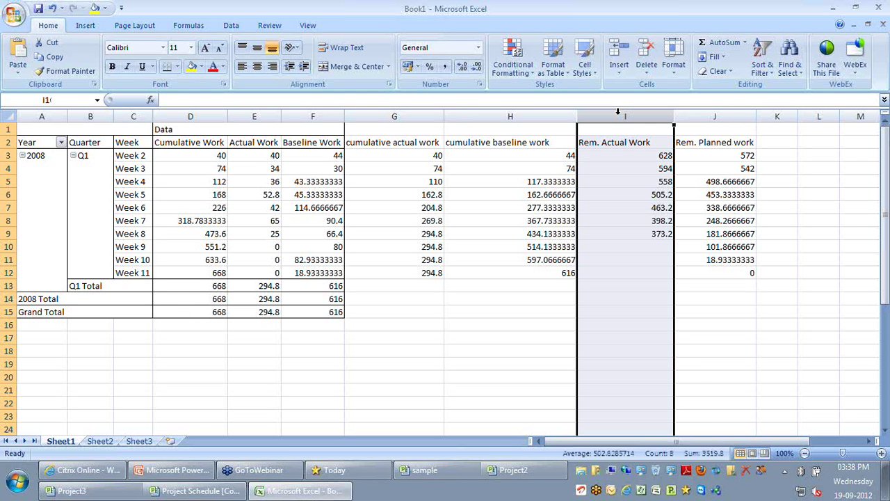
right_click(618, 111)
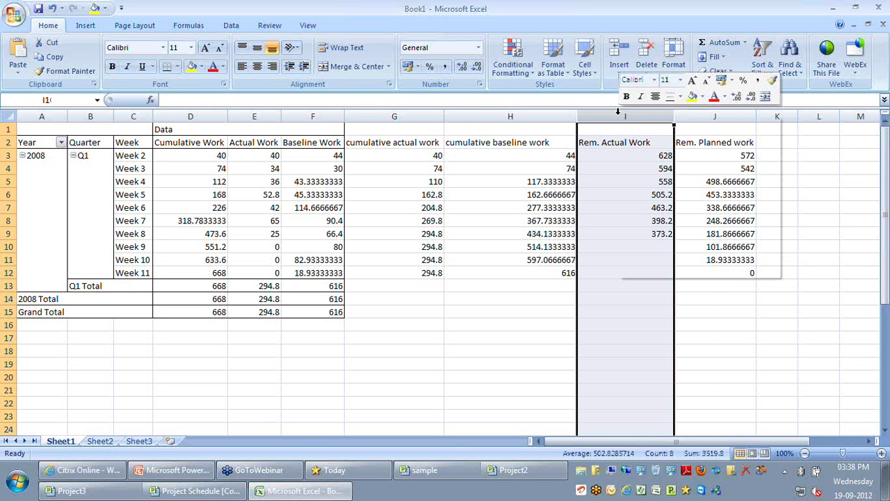
left_click(672, 160)
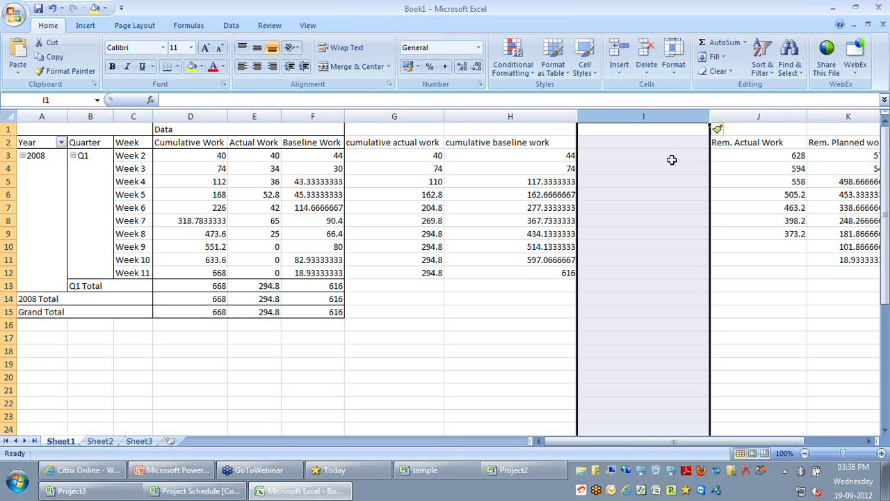
left_click(670, 145)
type("week")
key("Return")
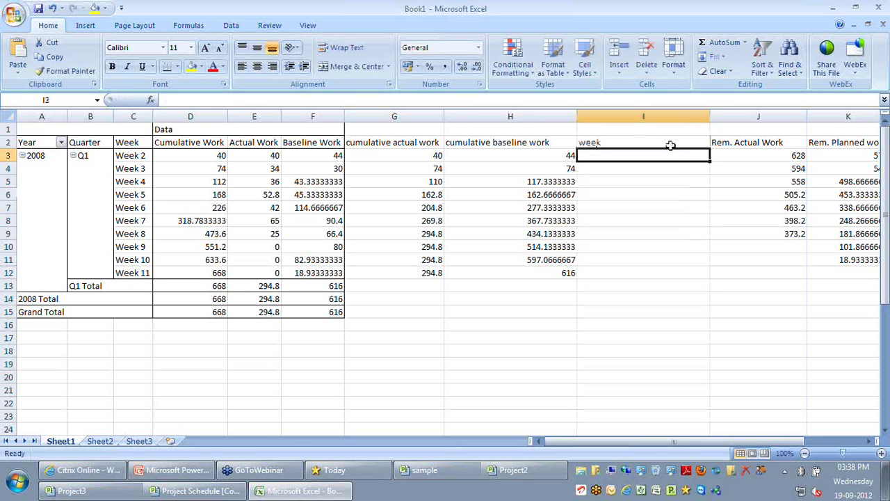
- Enter week numbers 2 and 3 in I3 and I4 and extend the series down to week 10
type("2")
key("Return")
type("3")
key("Return")
left_click_drag(643, 155, 643, 169)
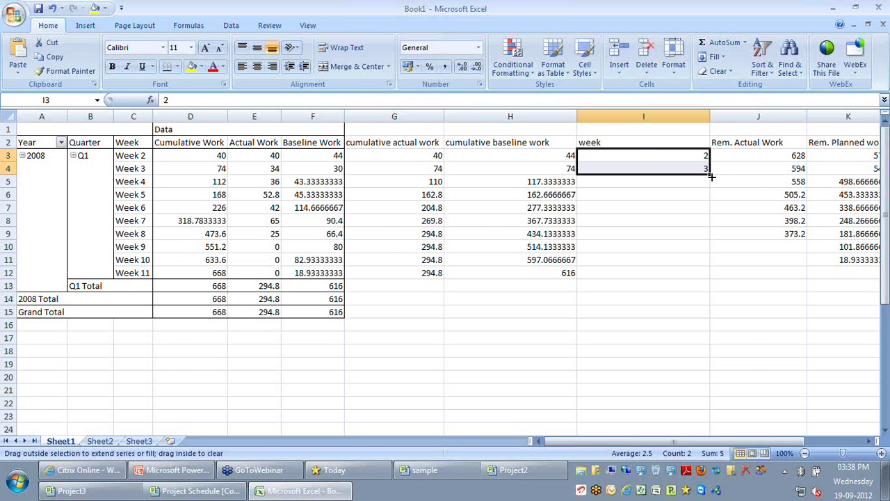
left_click_drag(711, 176, 710, 271)
left_click(644, 298)
left_click(871, 441)
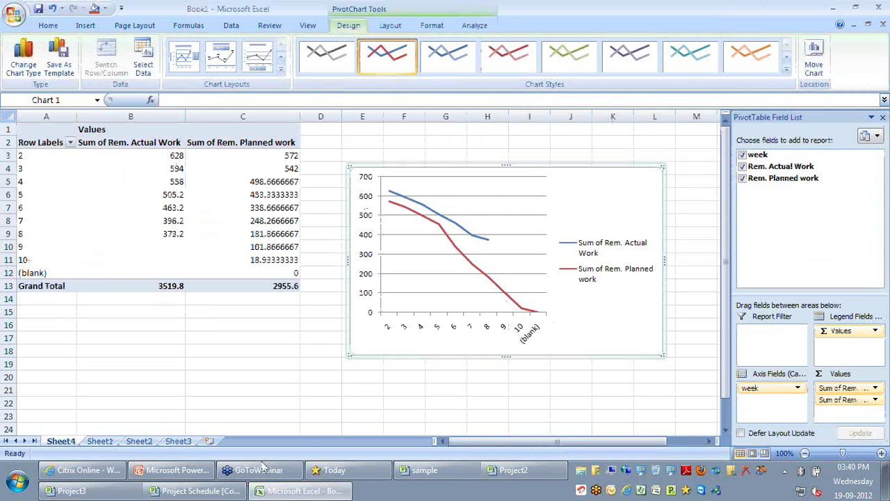
- Return to the source table on Sheet1 and look over the week column
mouse_move(258, 472)
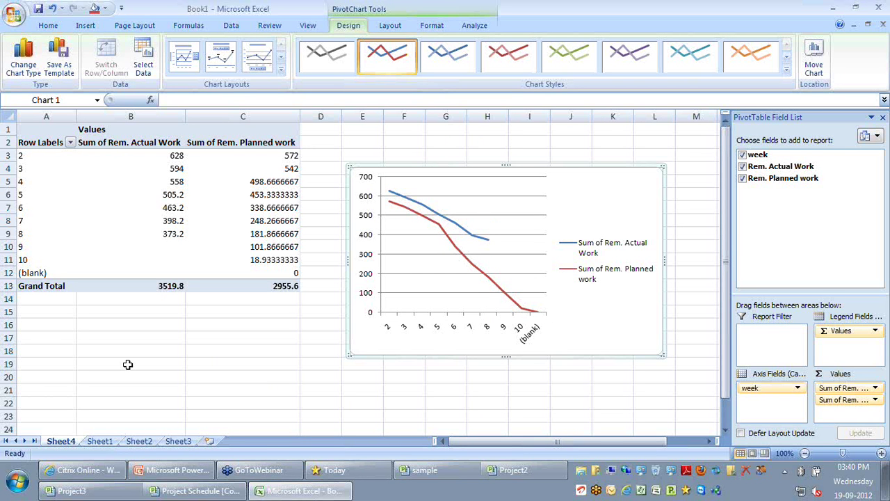
left_click(99, 441)
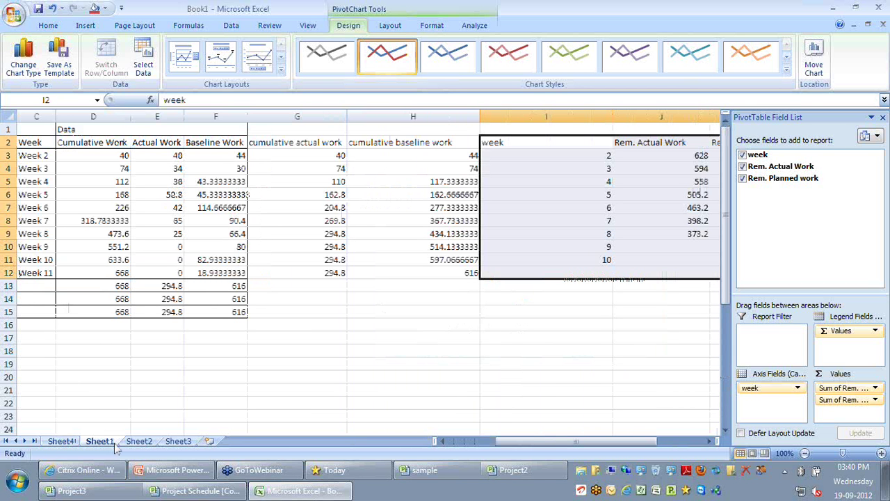
left_click(607, 271)
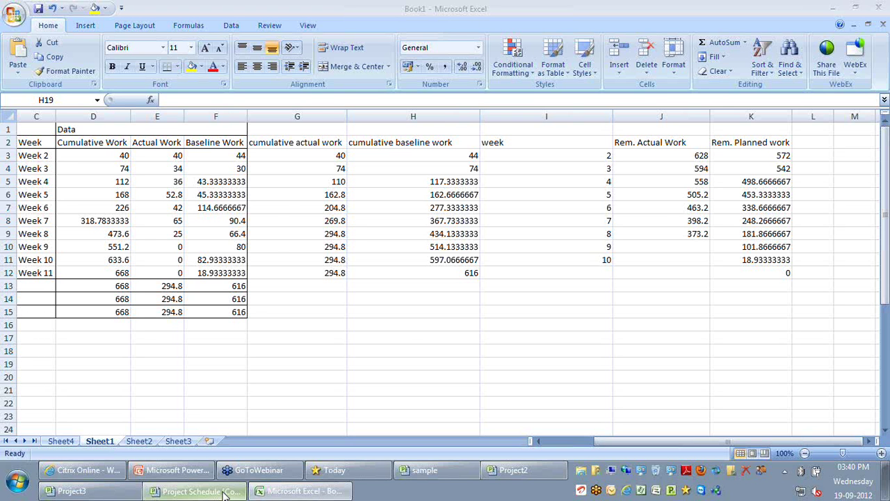
- Switch to the sample project in Microsoft Project and set task 7, Prepare document, as the predecessor of Review document
left_click(224, 493)
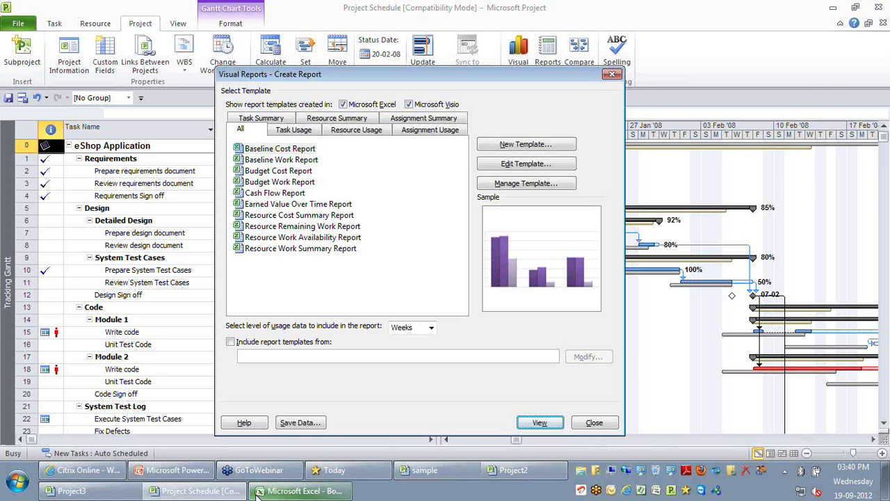
left_click(424, 469)
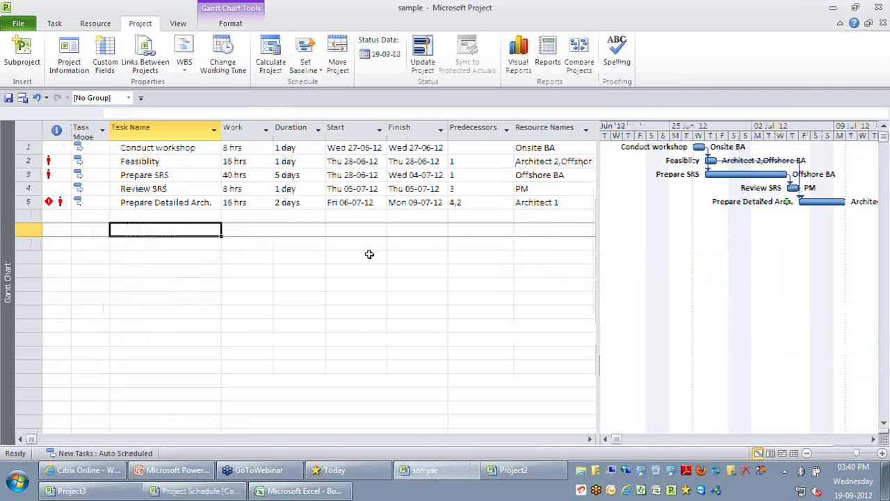
left_click(501, 245)
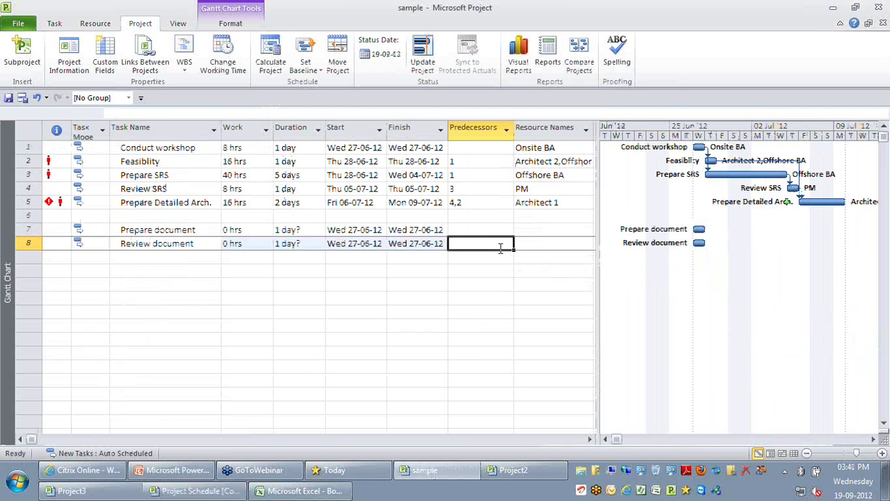
type("7")
key("Return")
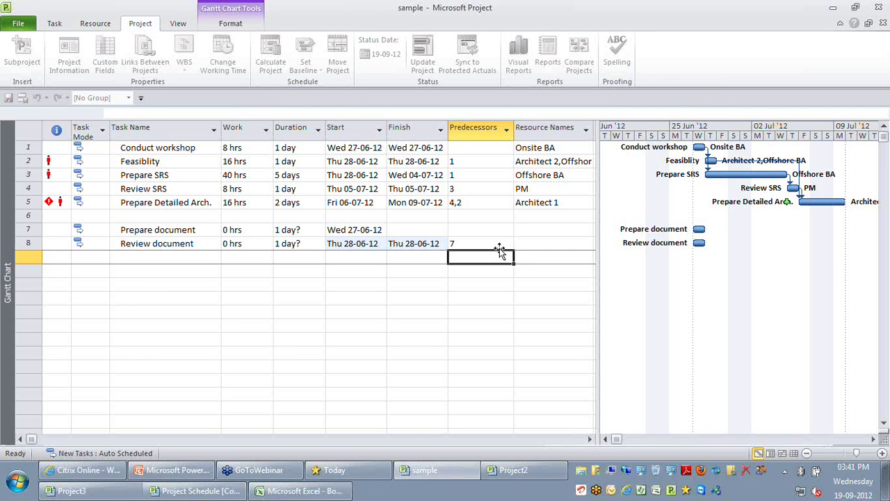
left_click(196, 246)
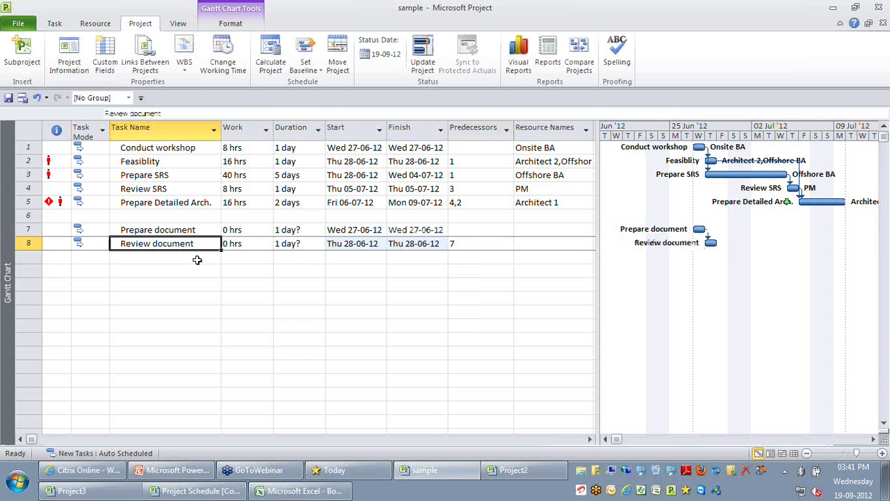
- Show the Task Form details for Review document to examine its predecessor link type and lag, and close the split view
left_click(177, 24)
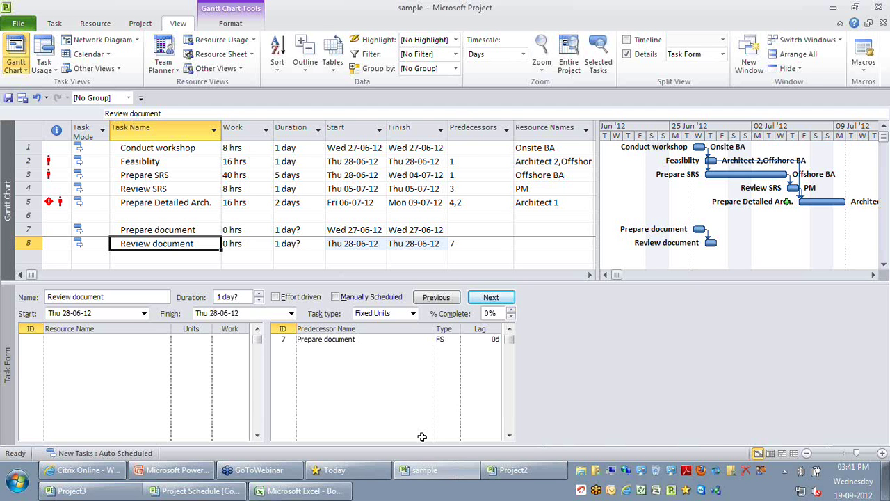
left_click(422, 436)
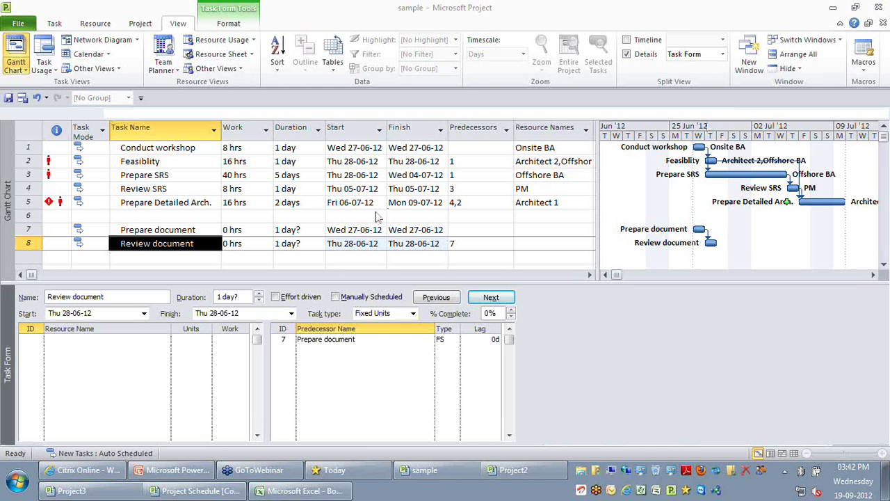
key("F6")
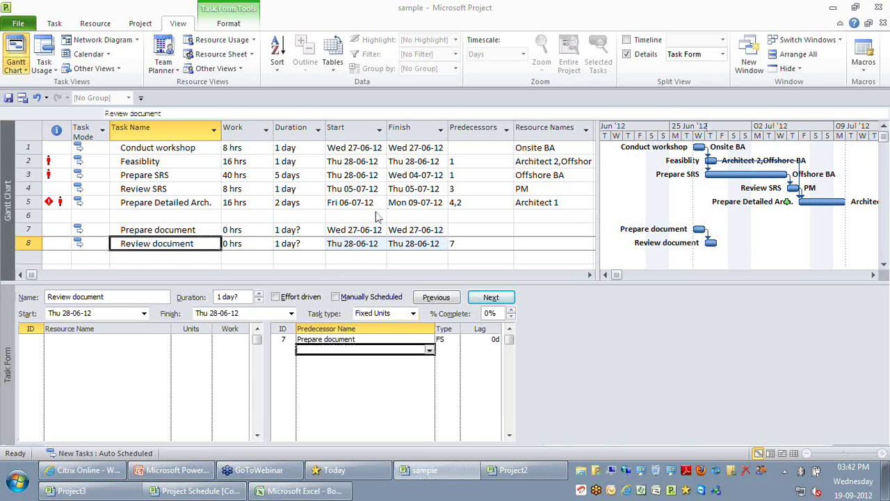
left_click(376, 216)
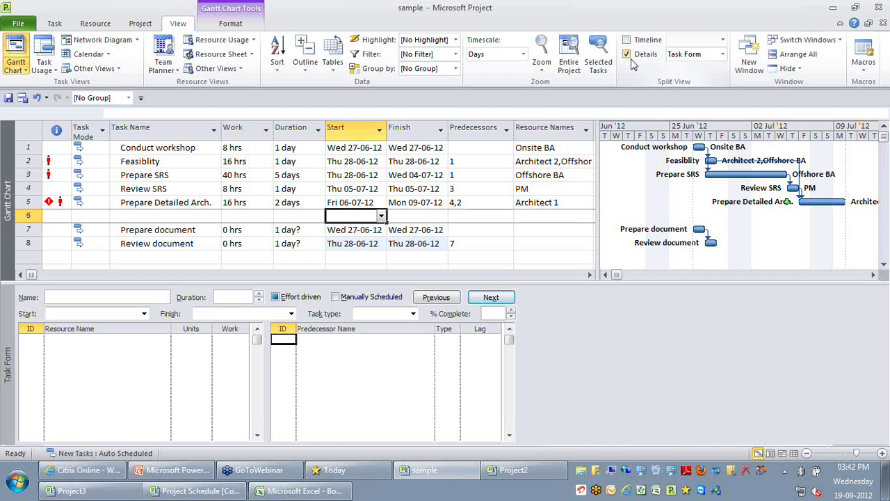
left_click(629, 55)
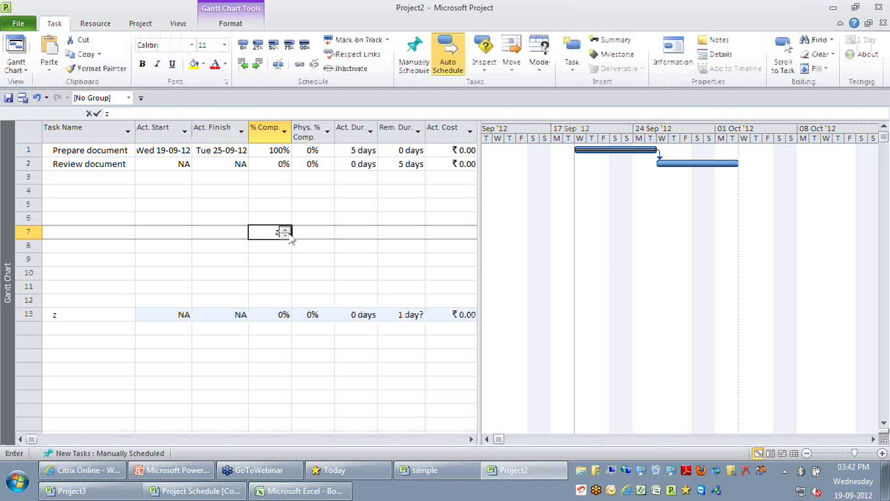
key("F1")
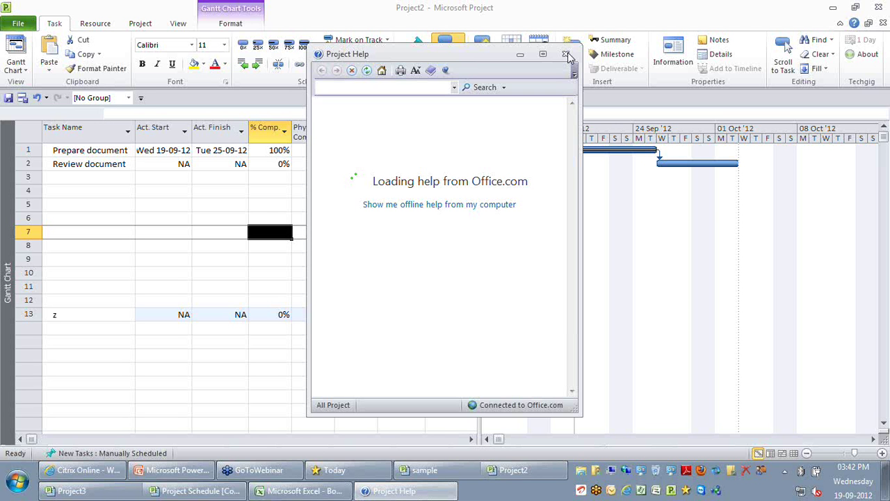
left_click(567, 56)
left_click(186, 491)
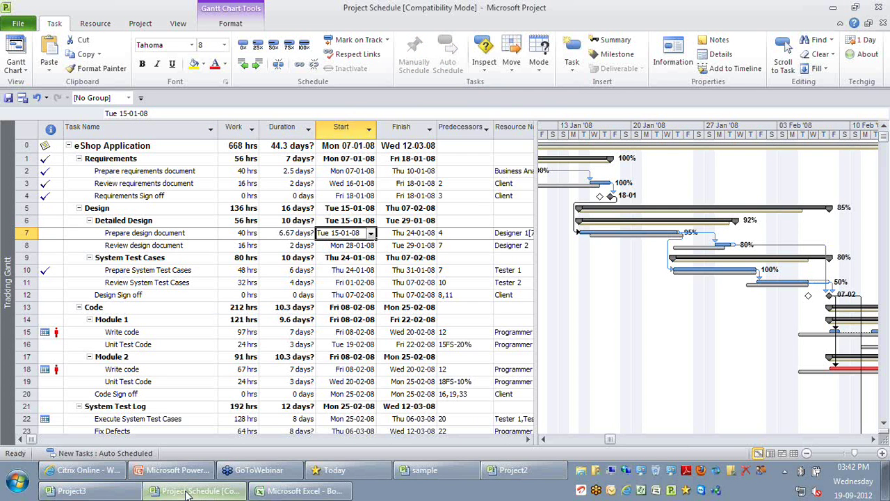
left_click(187, 492)
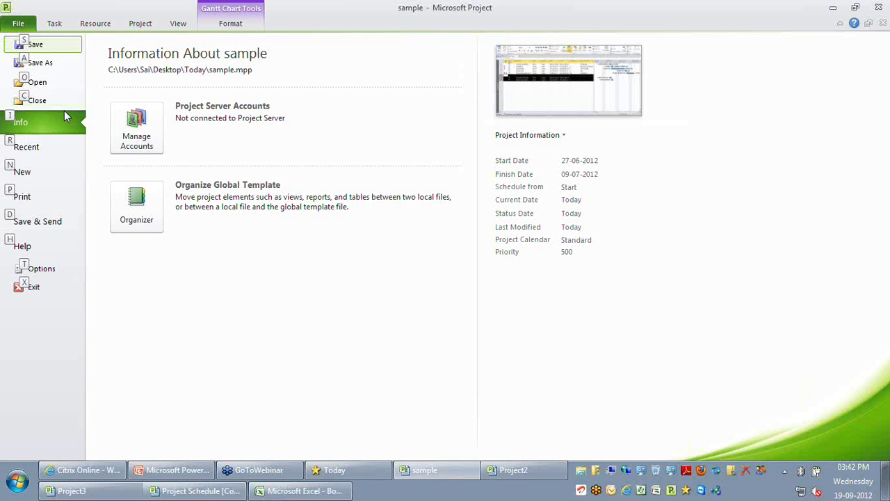
- Close the sample project without saving its changes and create a new blank project, ready for the first task name
key("c")
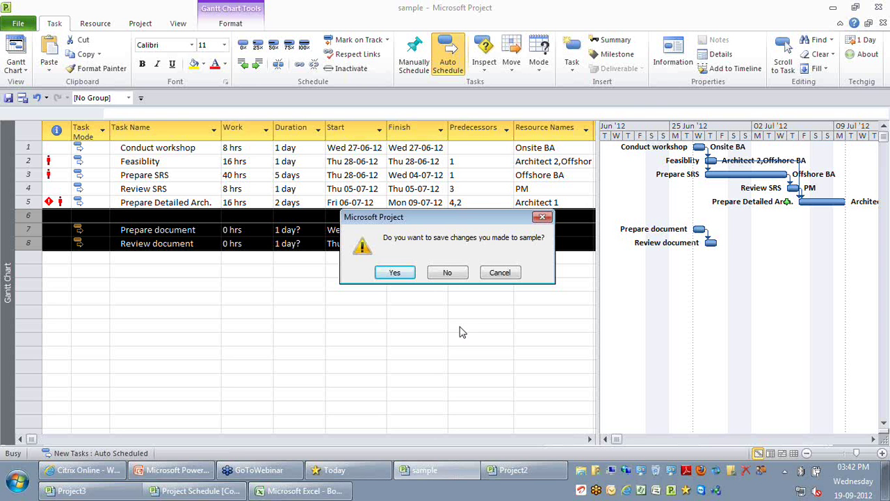
key("n")
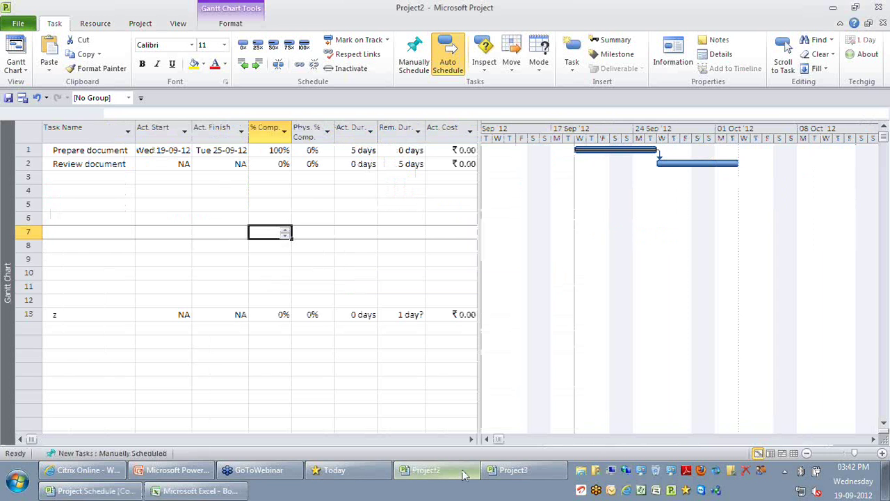
key("ctrl+n")
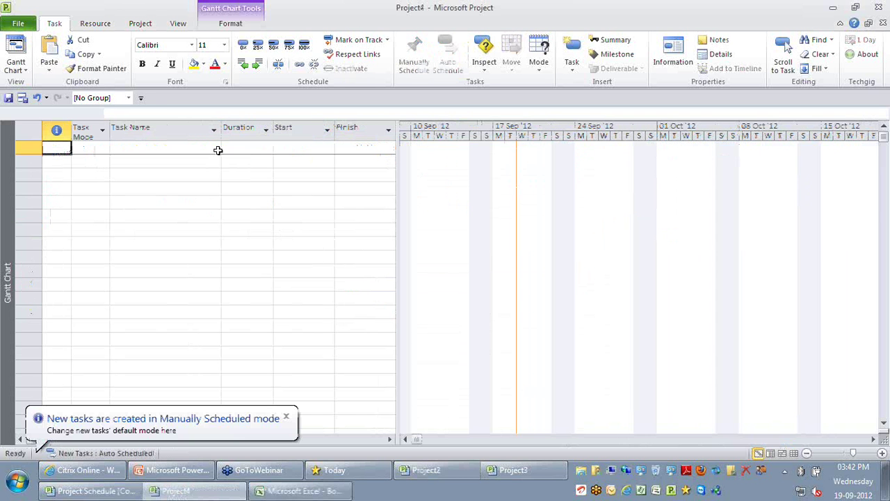
left_click(212, 151)
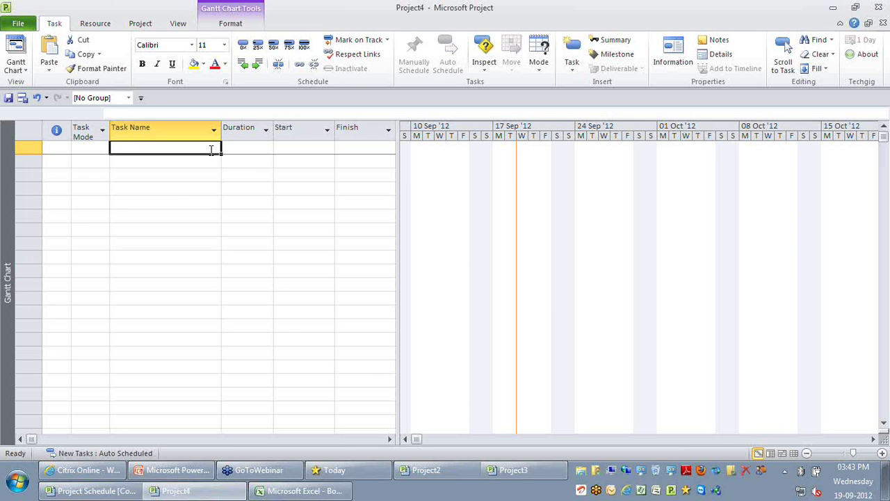
- Enter four tasks named A, B, C and D in the first four rows of the blank project
type("A")
key("Return")
type("B")
key("Return")
type("C")
key("Return")
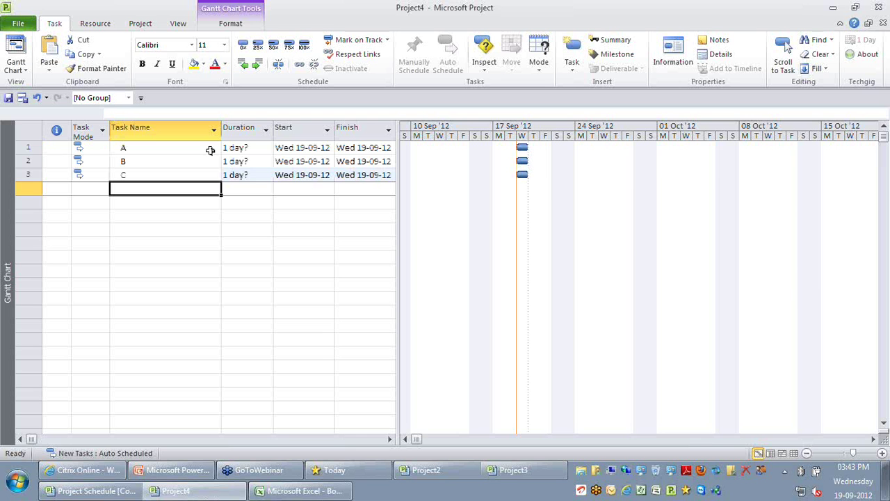
type("D")
key("Return")
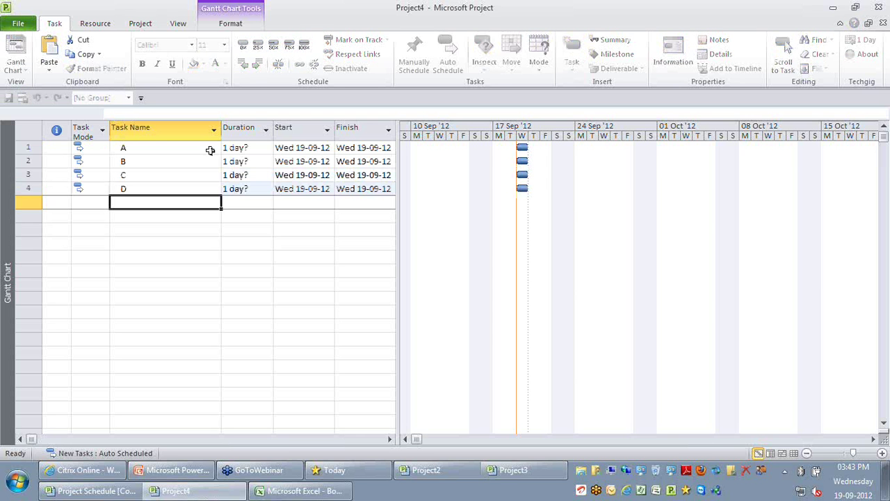
- Set the durations of tasks A, B and D to 2 days and of task C to 5 days
key("Up")
key("Up")
key("Up")
key("Up")
key("Right")
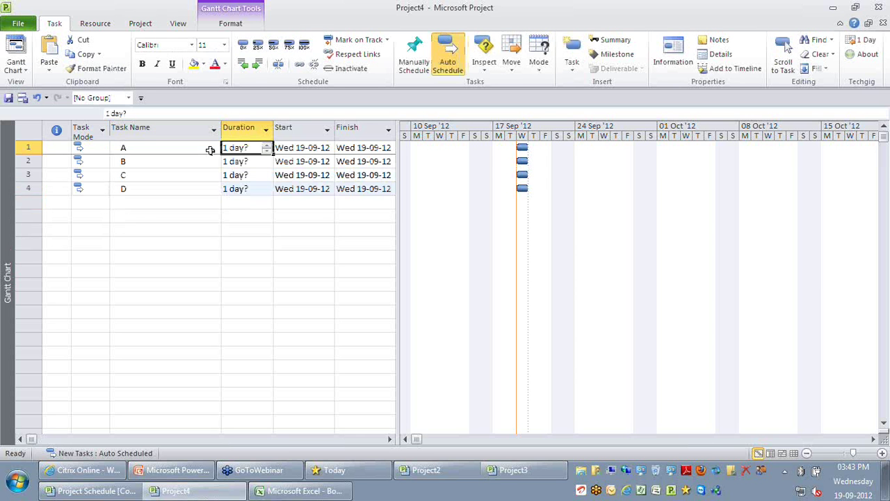
type("2")
key("Return")
type("2")
key("Return")
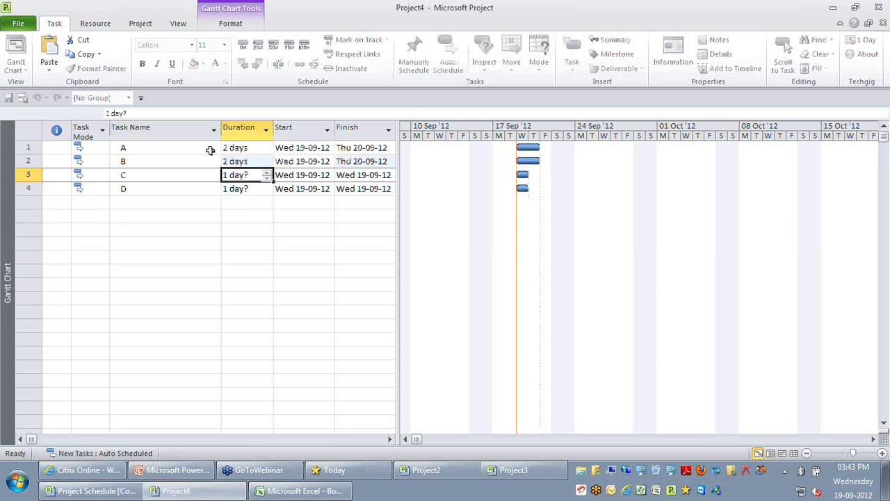
type("5")
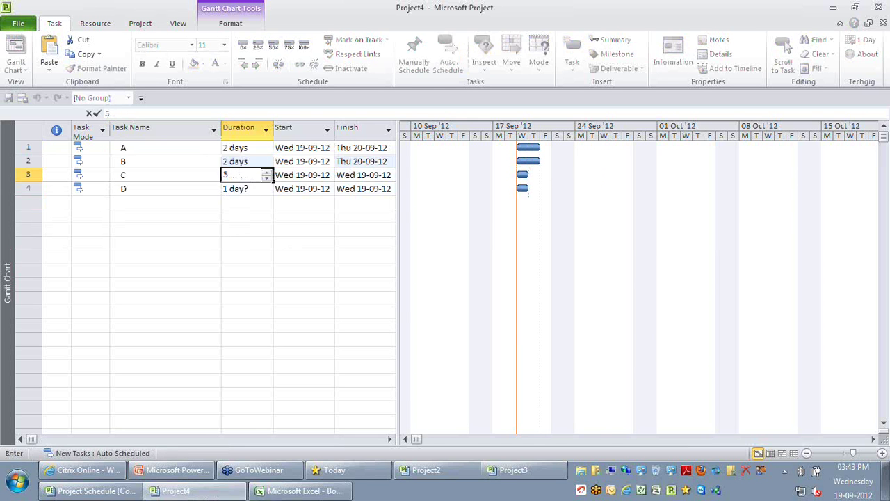
key("Return")
type("2")
key("Return")
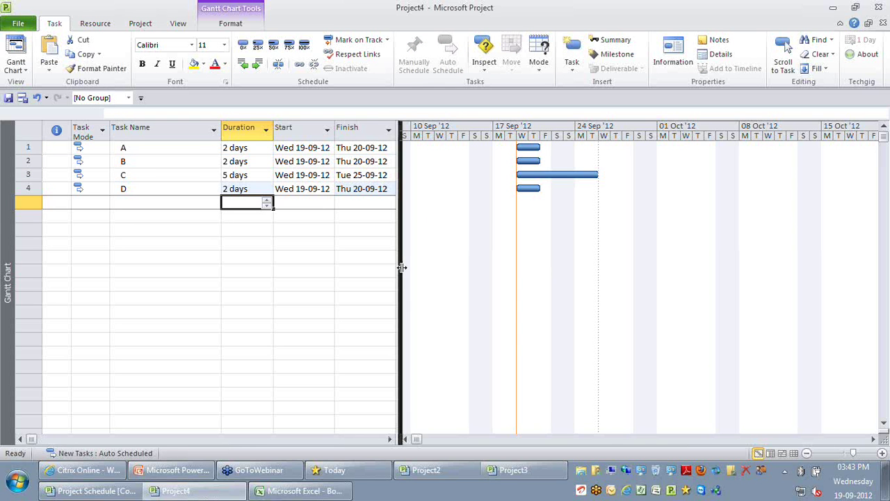
- Reveal the Predecessors column and set predecessor 1 for tasks B and C and predecessors 2,3 for task D
left_click_drag(402, 267, 419, 258)
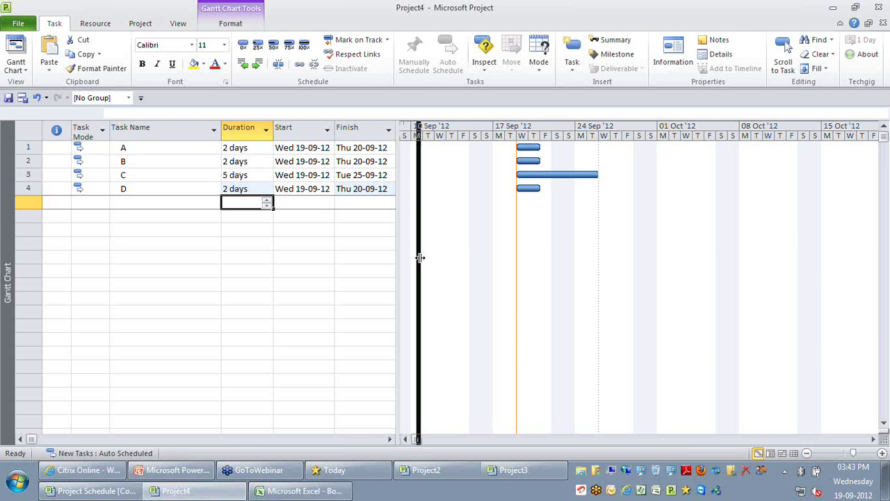
left_click_drag(420, 257, 726, 258)
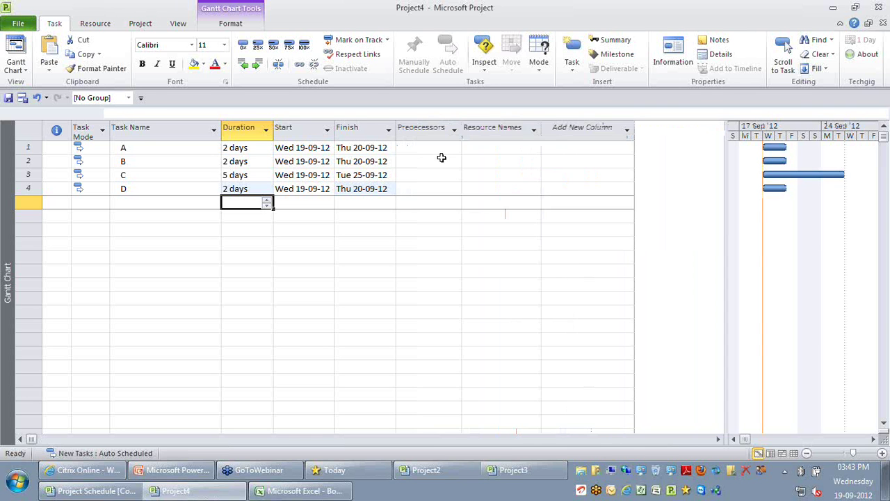
left_click(439, 148)
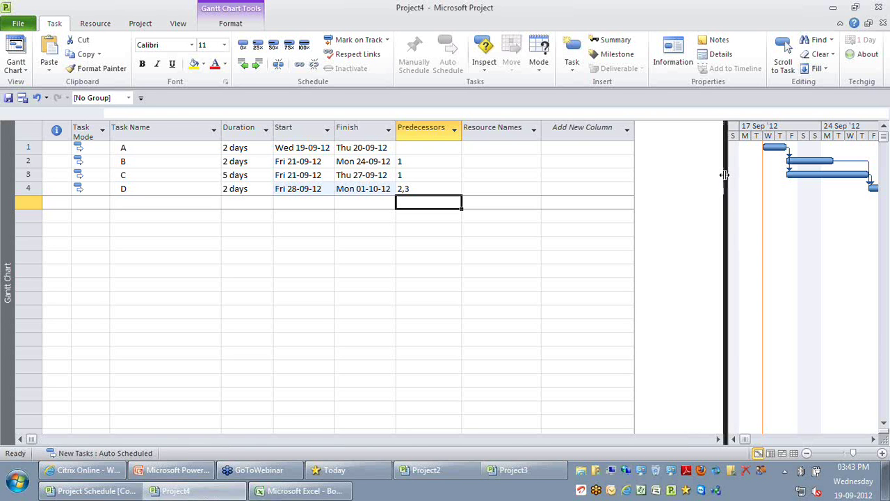
left_click_drag(724, 175, 649, 186)
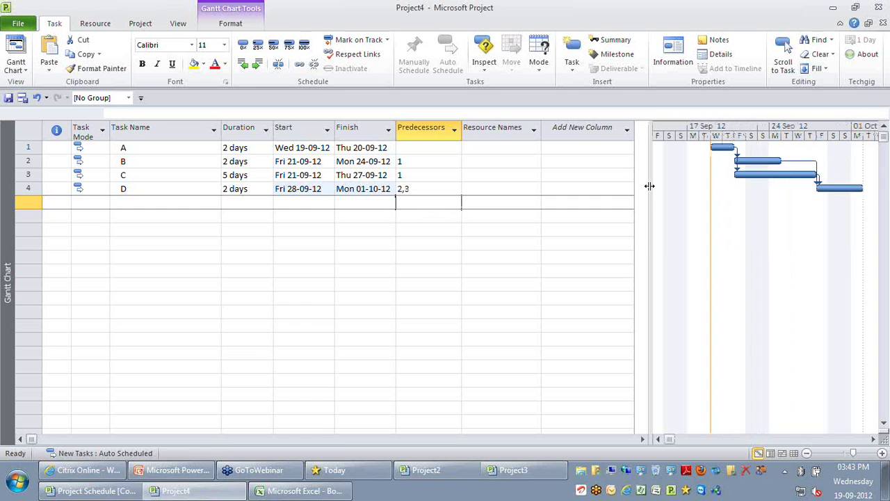
left_click(441, 350)
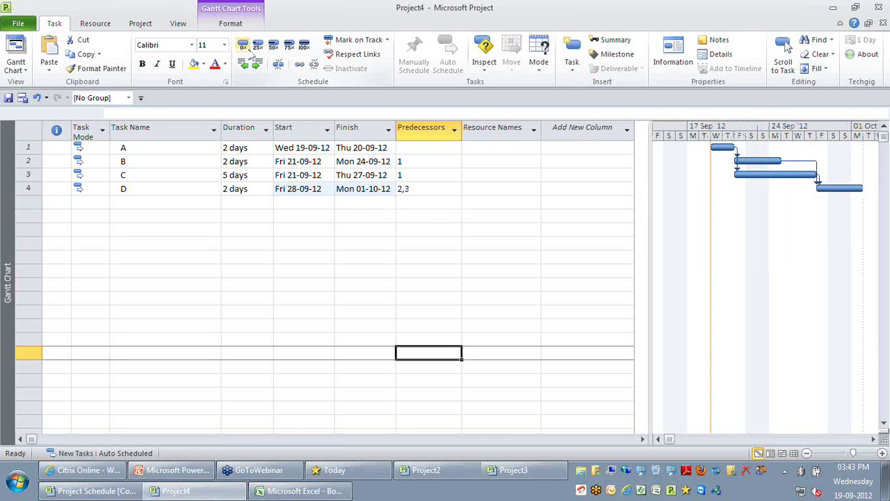
- Find the project's baseline commands and open the Set Baseline options
left_click(179, 24)
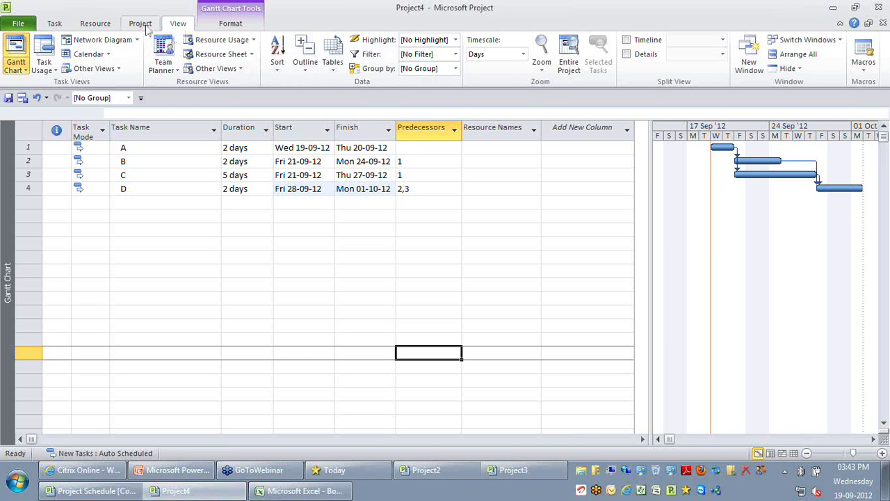
left_click(141, 24)
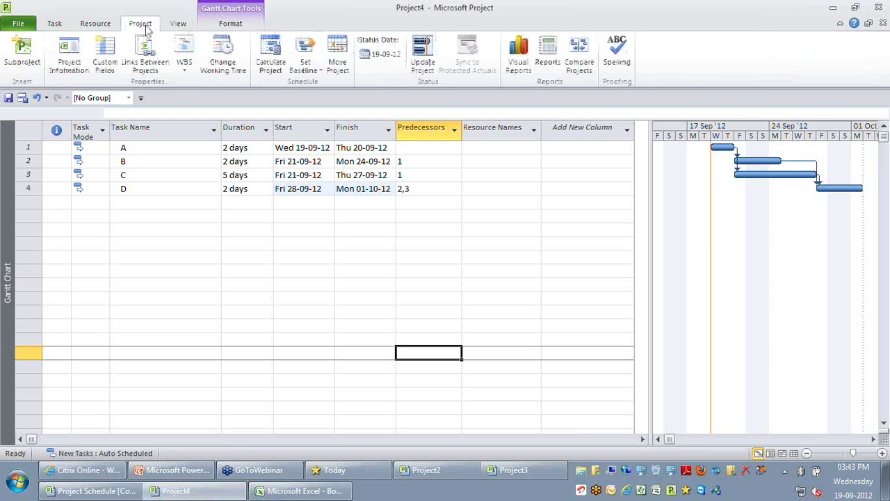
left_click(322, 76)
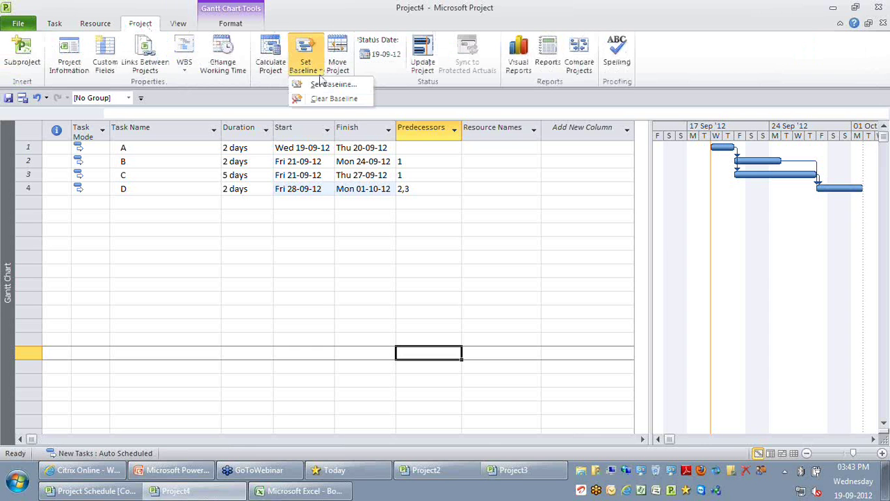
- Set the Baseline for the entire project
left_click(327, 84)
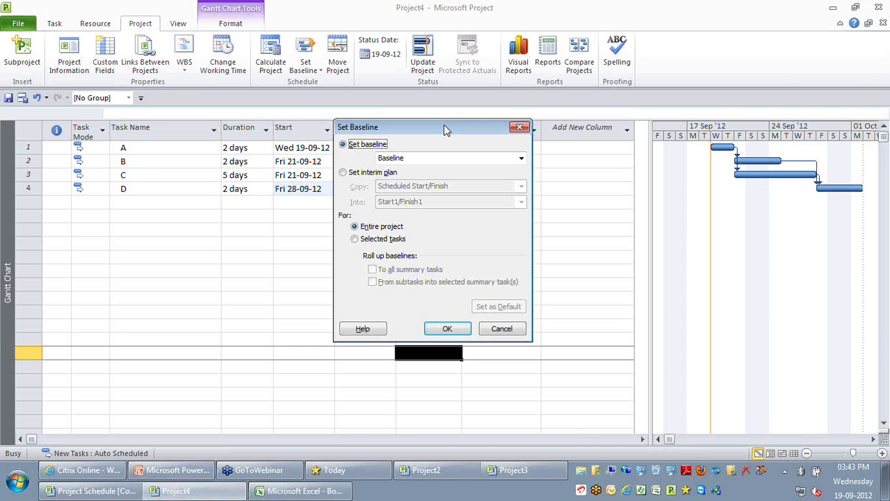
left_click_drag(446, 130, 418, 196)
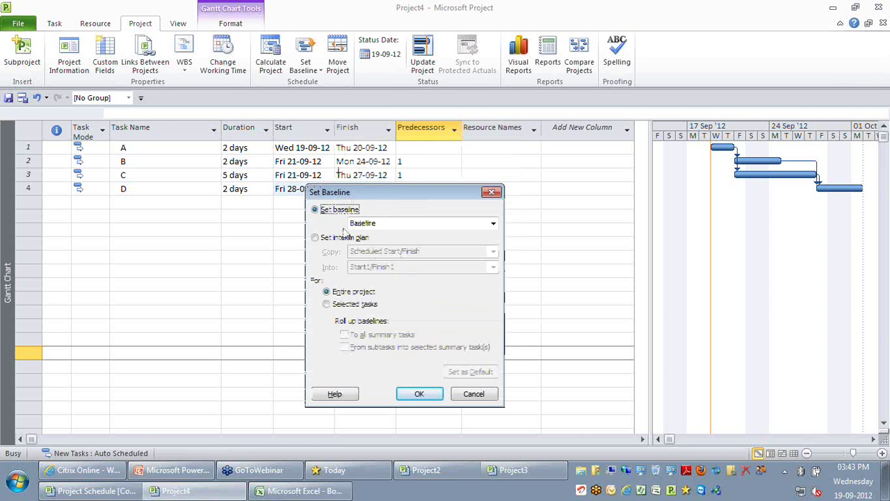
left_click(419, 394)
left_click(315, 313)
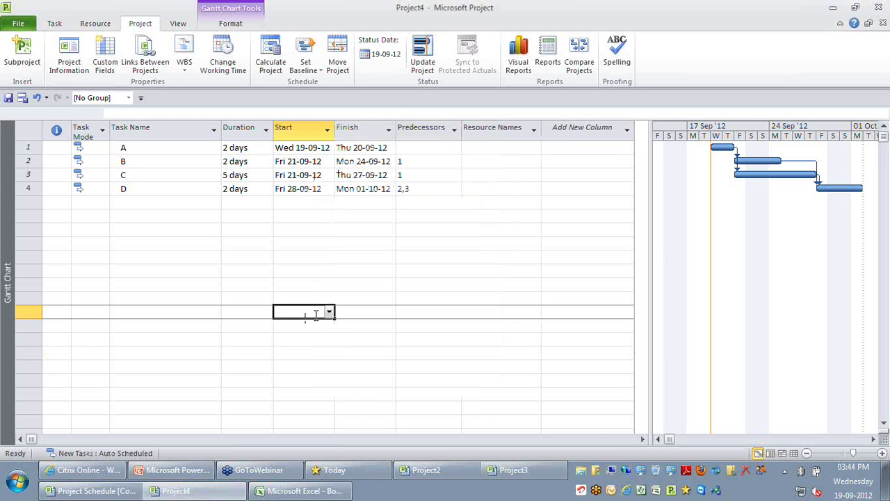
- Display the saved Baseline as bars in the Gantt chart and widen the chart area up to the Resource Names column
left_click(232, 23)
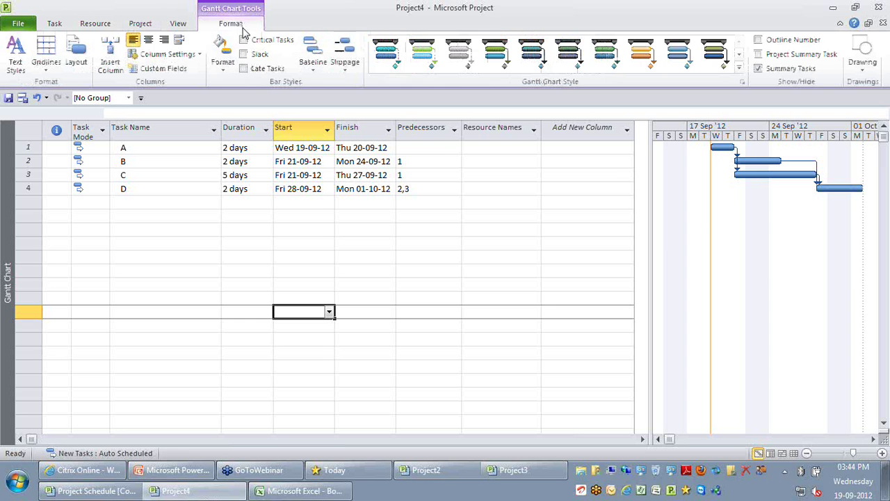
left_click(313, 69)
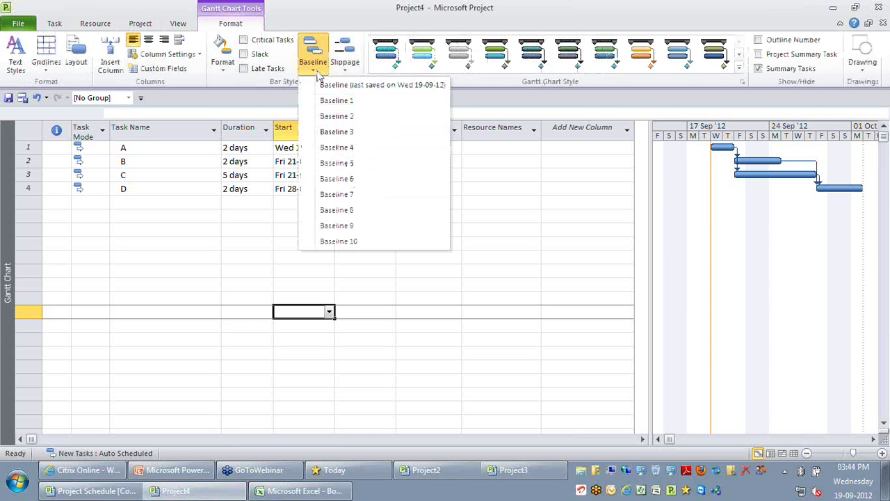
left_click(324, 84)
left_click_drag(652, 192, 487, 190)
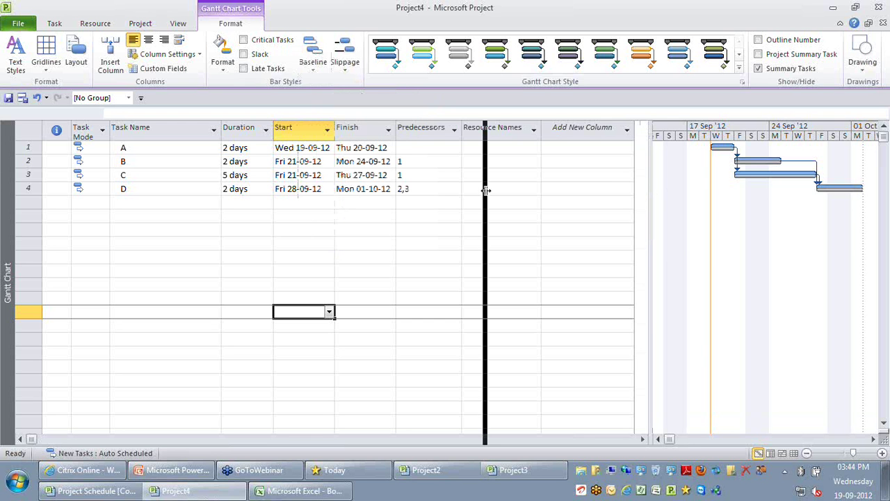
left_click_drag(486, 190, 486, 190)
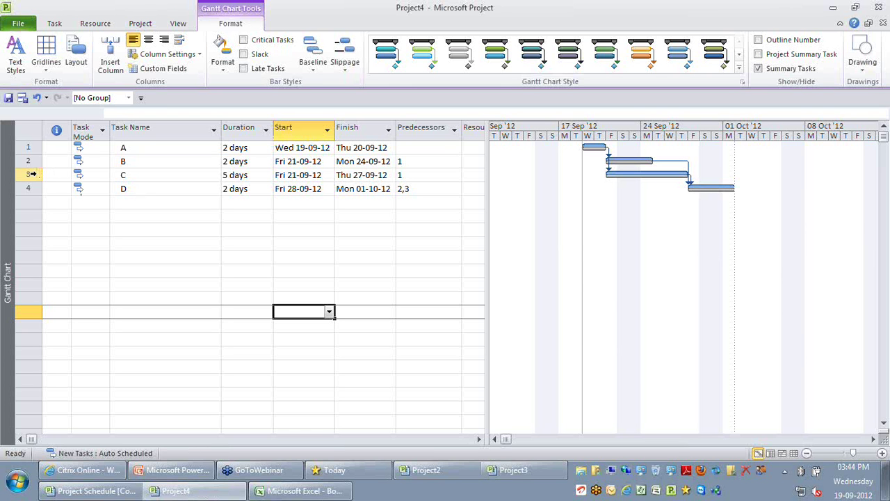
- Insert a Flag1 column before the Task Name column
left_click(126, 130)
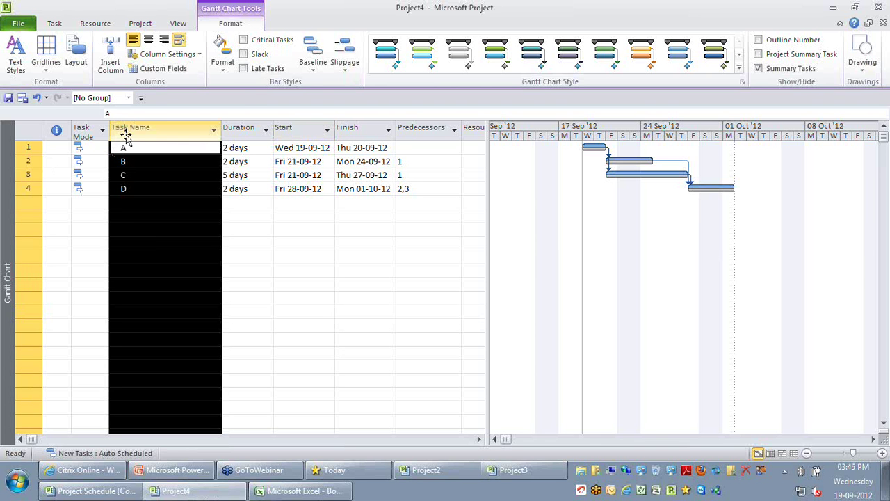
right_click(126, 135)
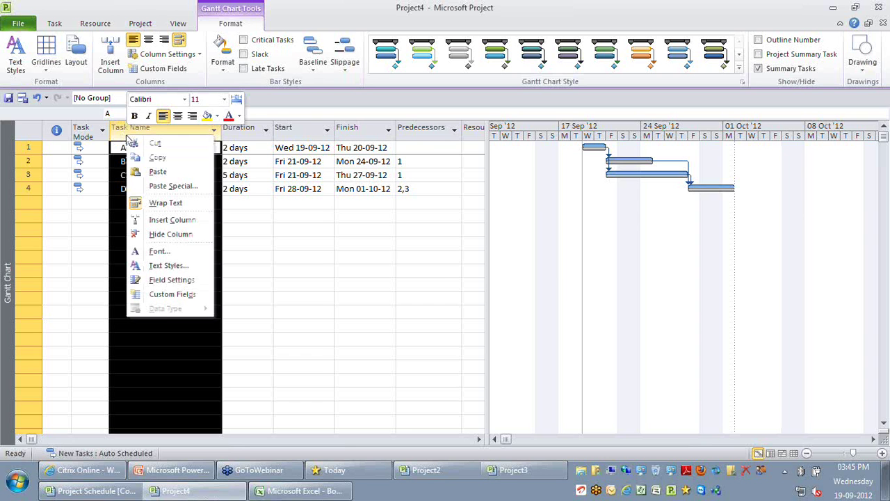
left_click(178, 220)
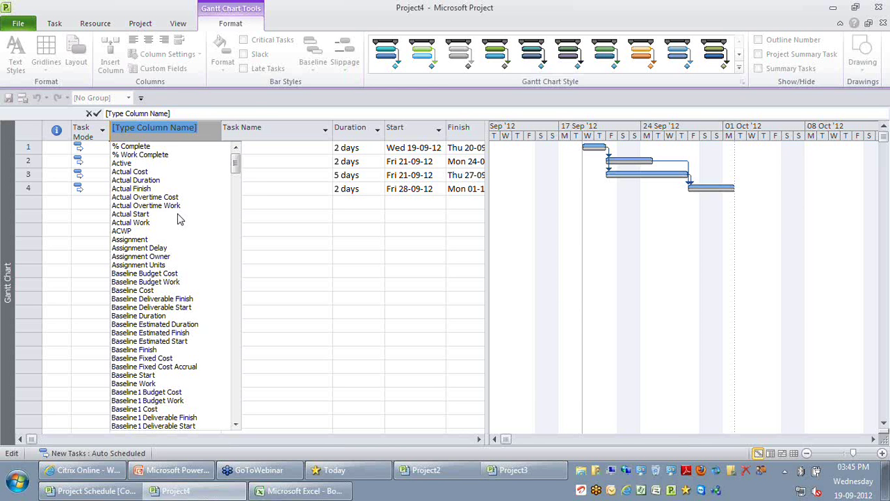
type("flag1")
key("Return")
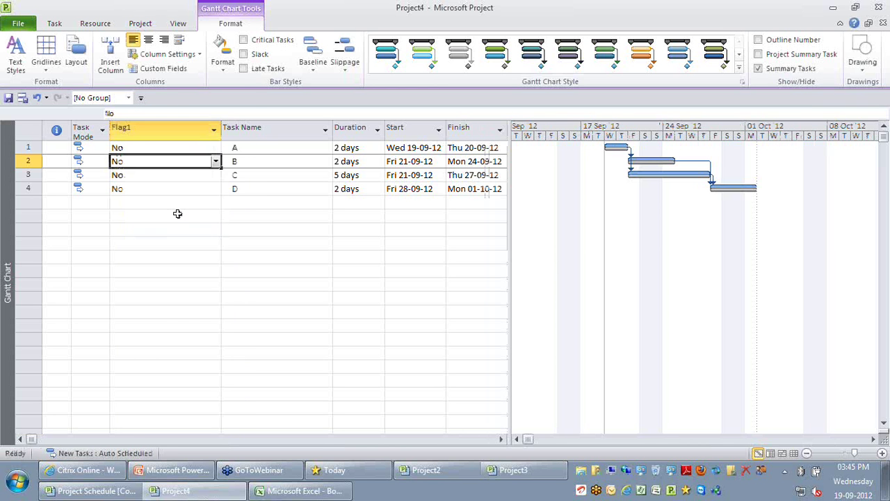
- Insert a 5-day task b1 above C with Flag1 Yes and predecessor 1, and set D's predecessors to tasks 3 and 4
left_click(198, 177)
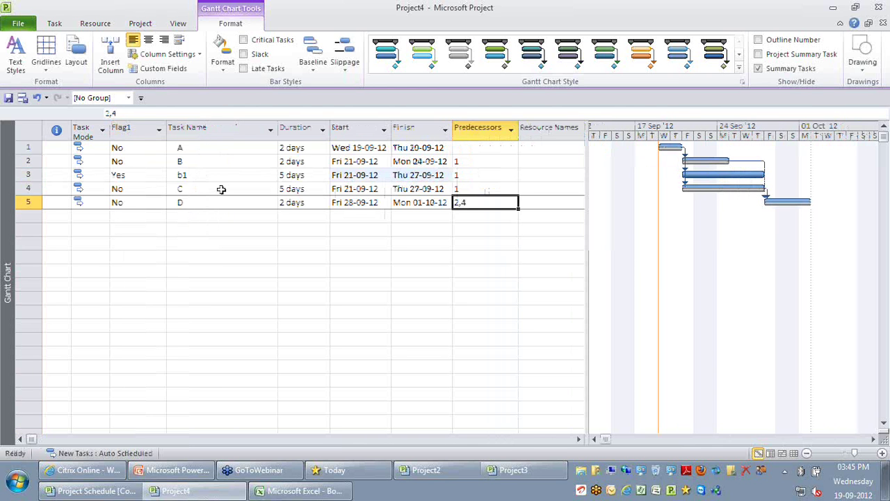
type("3,")
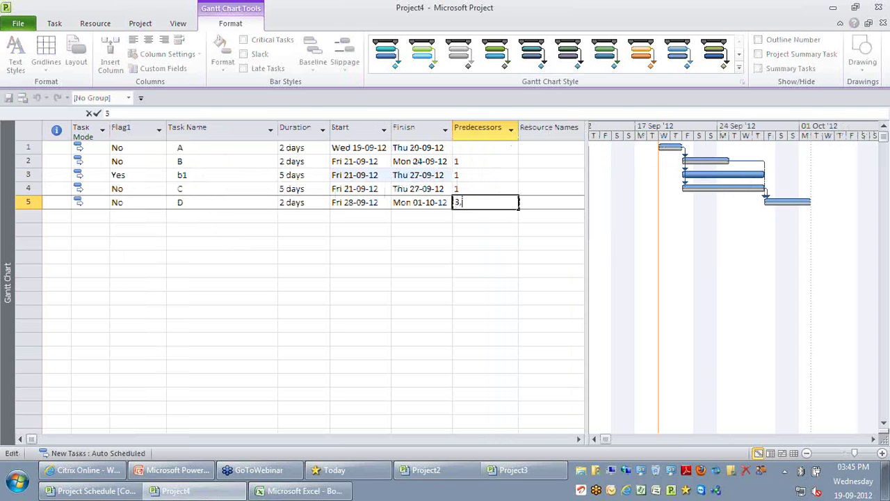
type("4")
key("Return")
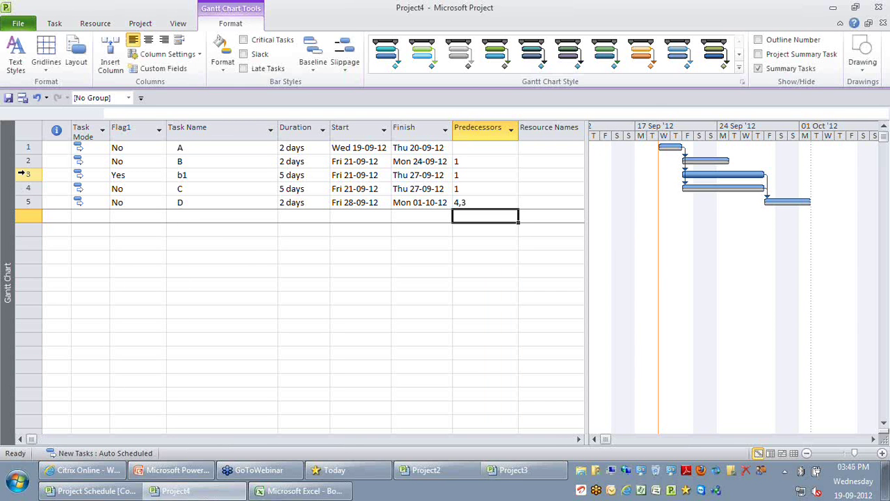
- Set the Flag1 value of task D to Yes
left_click(22, 174)
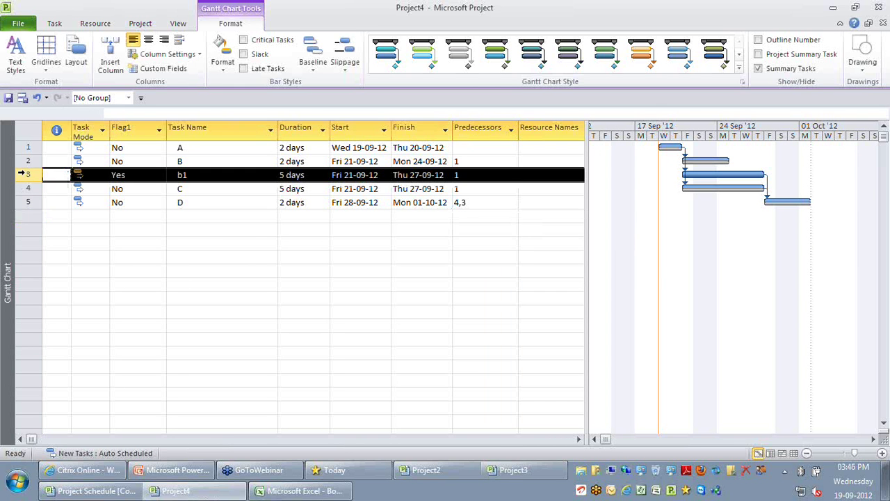
left_click(191, 292)
left_click(154, 204)
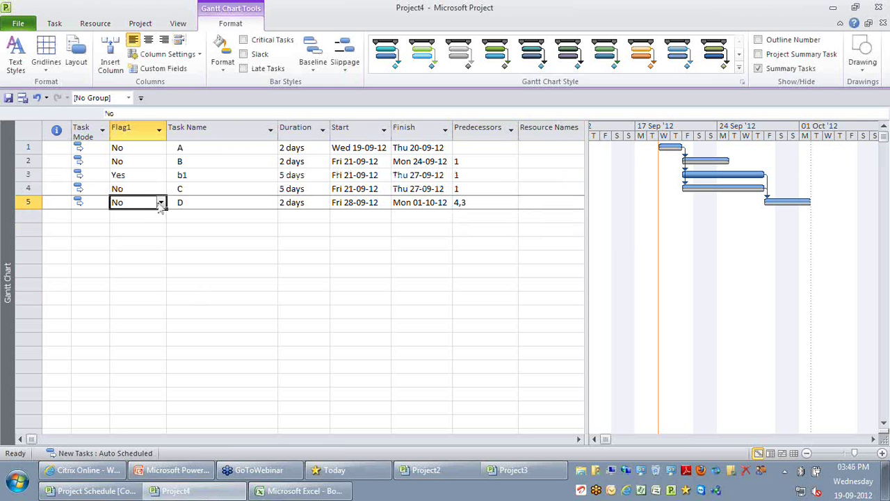
left_click(161, 203)
left_click(238, 298)
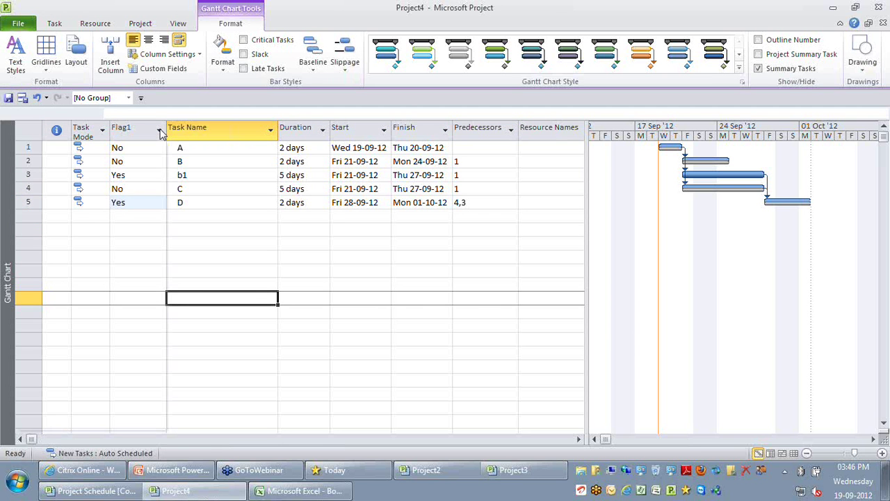
- Filter the task list by the Flag1 value Yes and remove that filter again
left_click(160, 132)
left_click(57, 242)
left_click(57, 253)
left_click(82, 413)
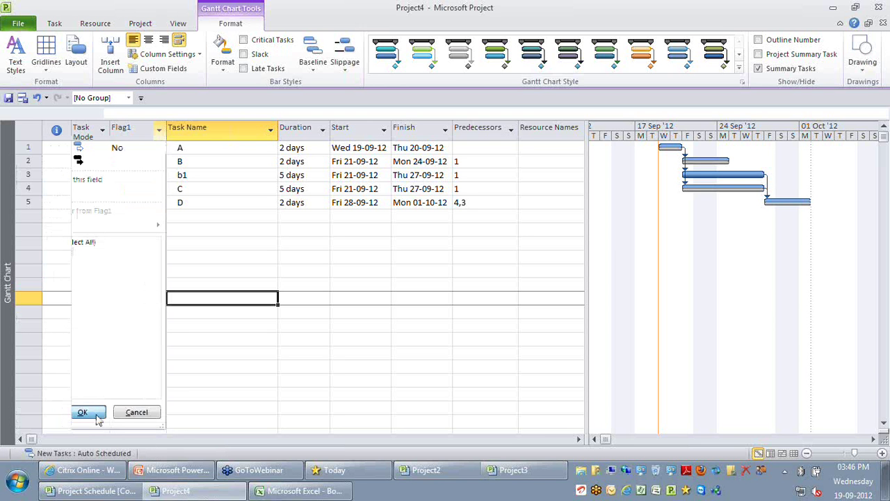
key("F3")
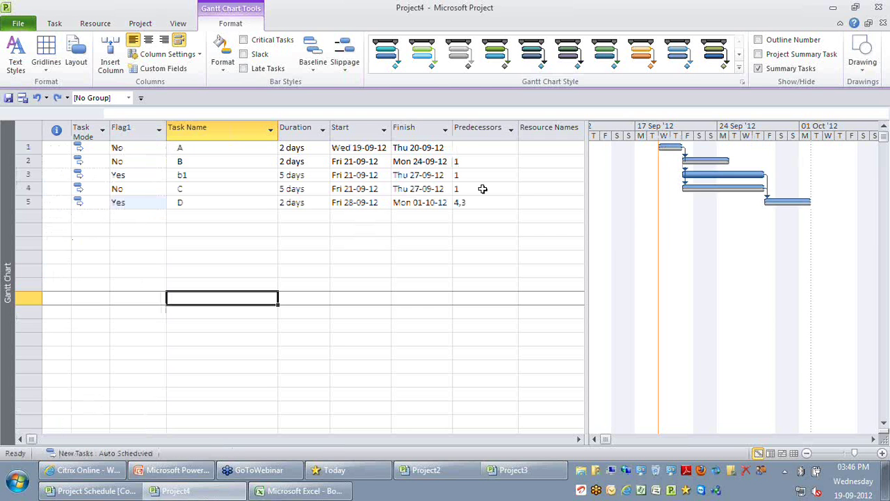
- Change the predecessor of task b1 to 2
left_click(487, 176)
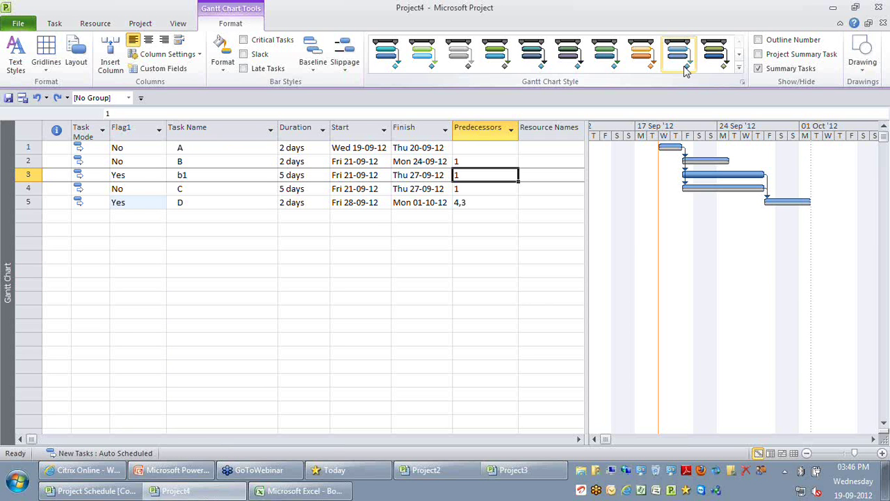
type("2")
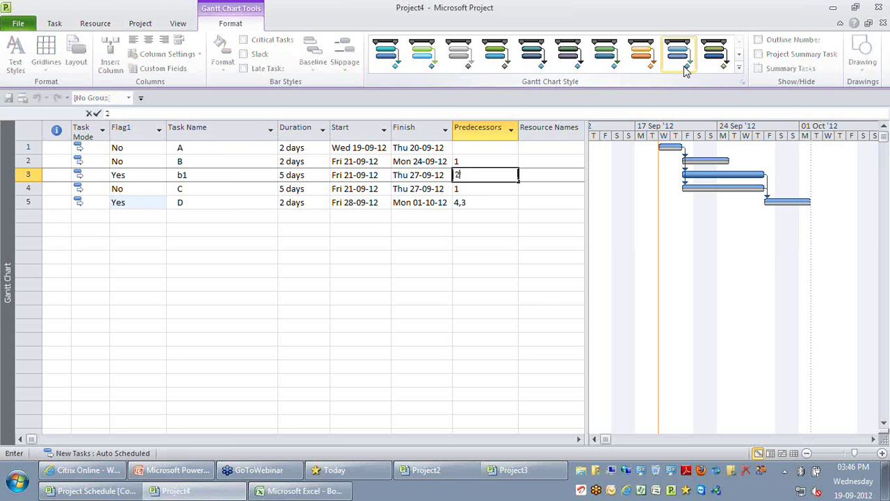
key("Return")
- Select tasks b1 and D, and filter the task list to show only tasks with Flag1 set to Yes
left_click(27, 175)
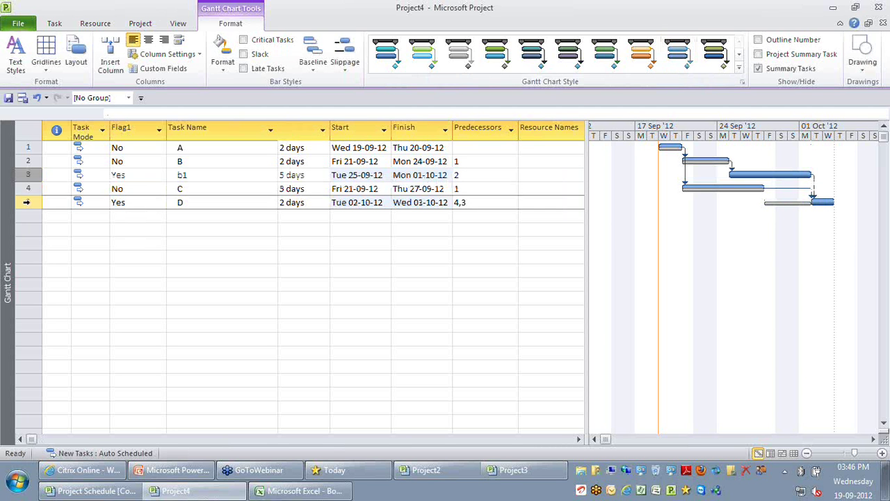
left_click(27, 202)
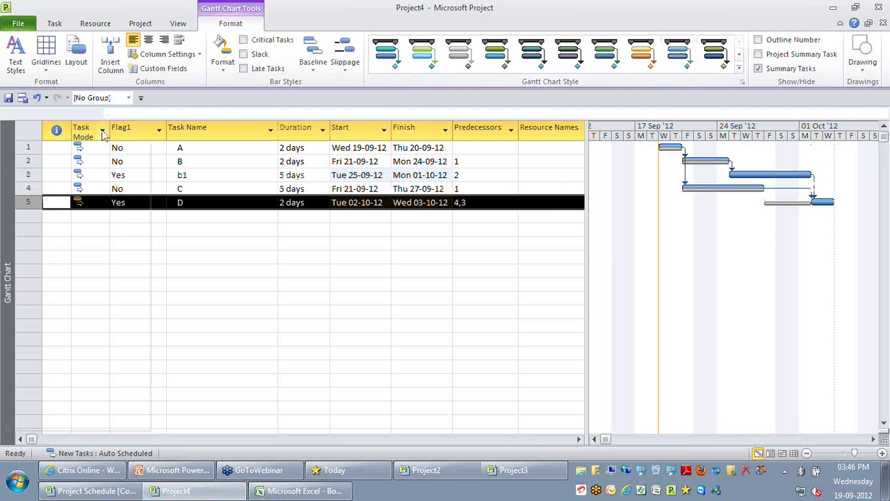
left_click(103, 132)
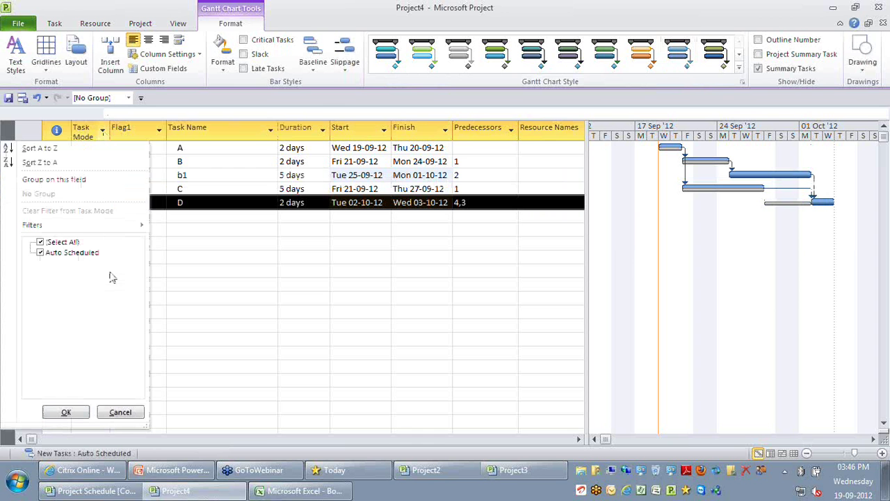
left_click(158, 129)
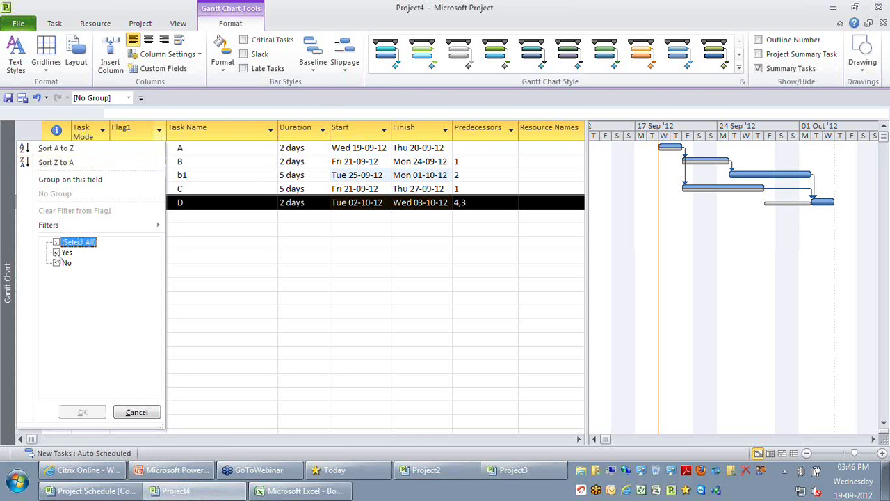
left_click(57, 262)
left_click(83, 412)
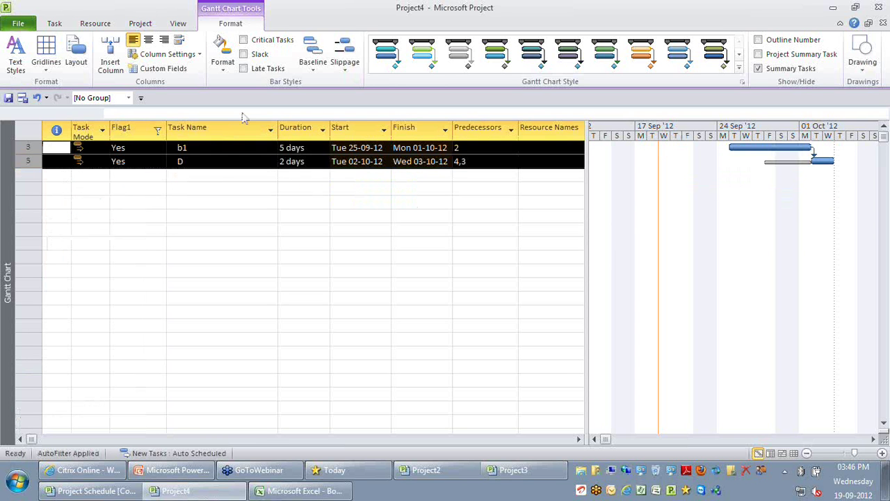
left_click(140, 24)
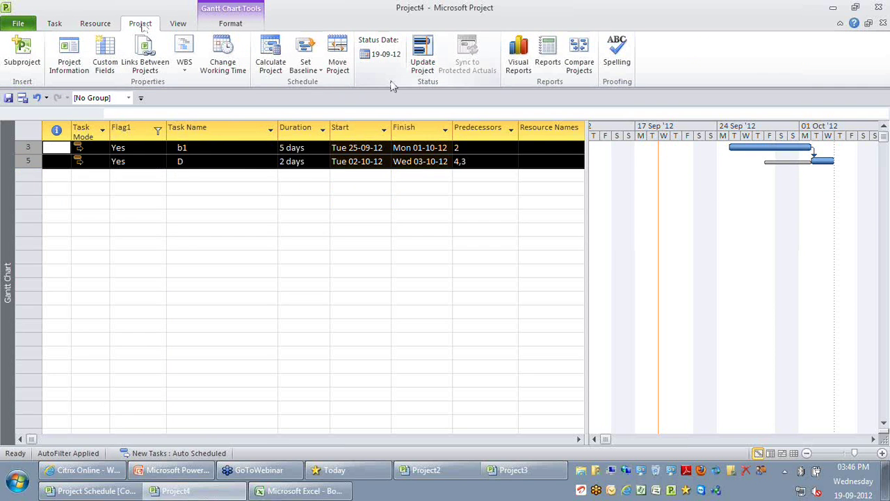
left_click(319, 72)
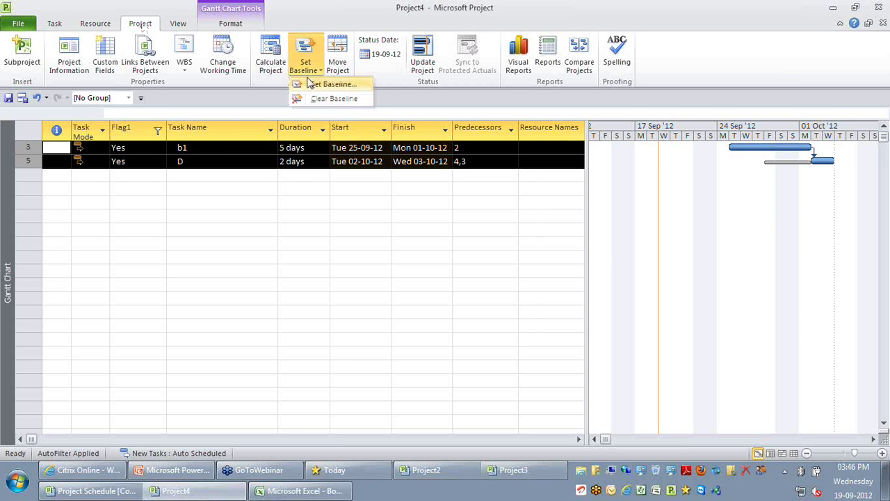
left_click(327, 84)
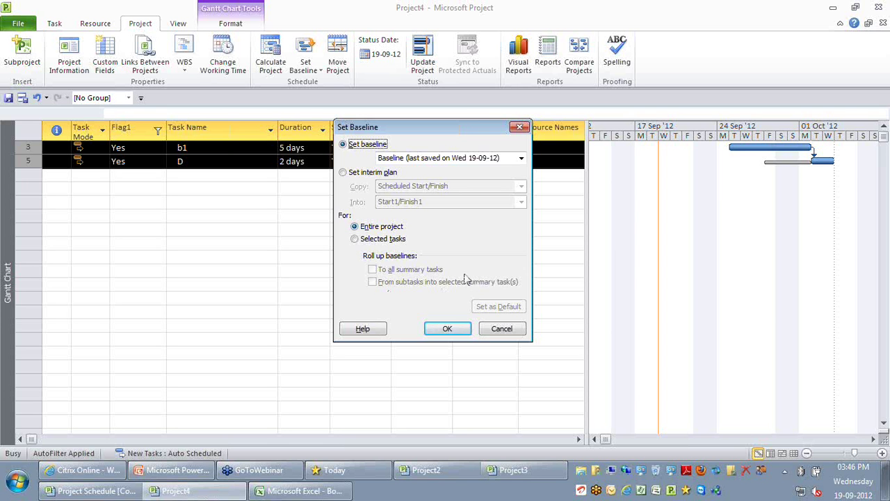
left_click(388, 242)
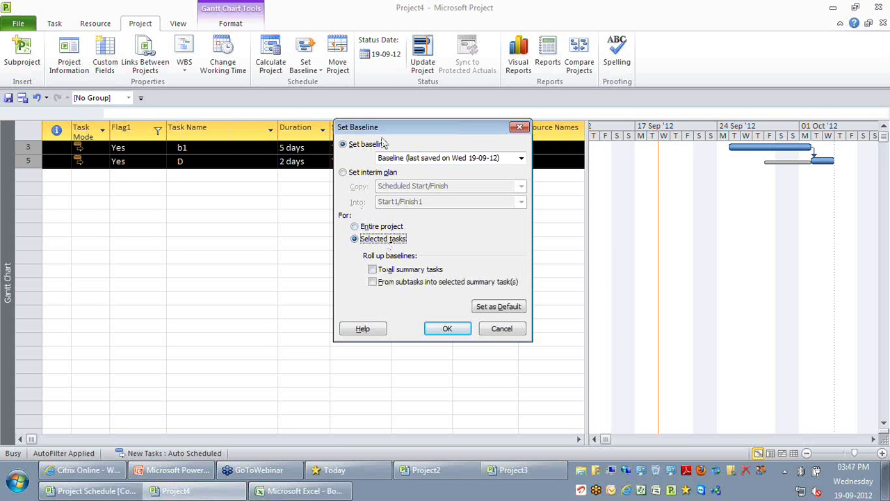
left_click(446, 203)
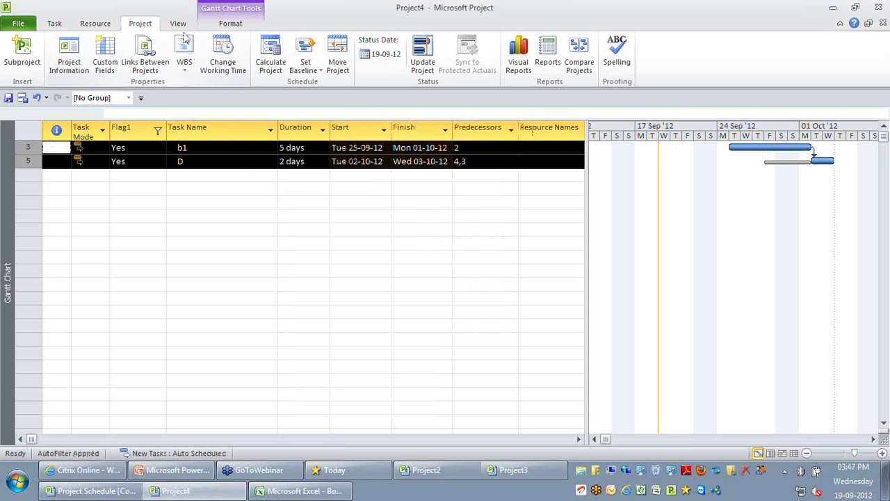
- Show the project summary task and insert a Baseline Duration column before the Duration column
left_click(150, 129)
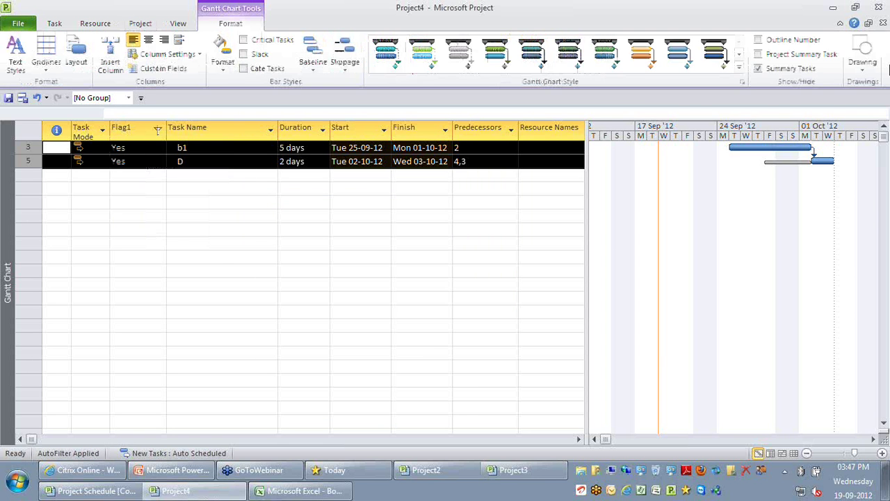
left_click(800, 57)
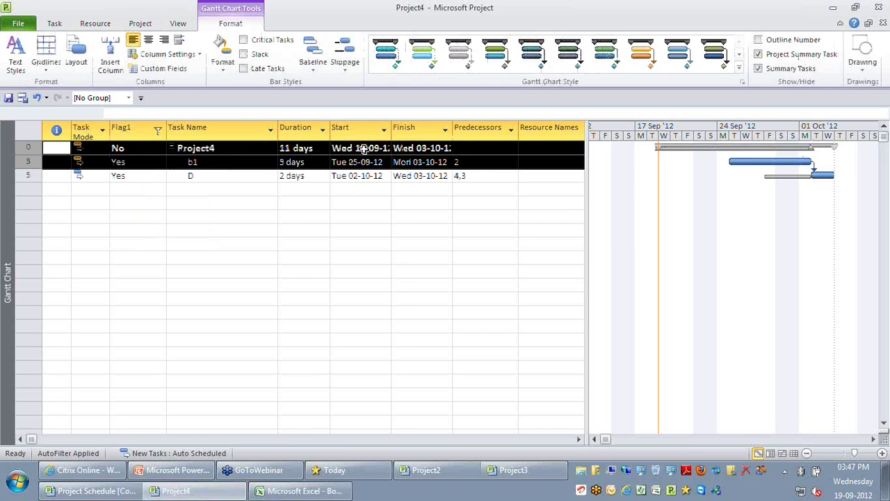
key("Insert")
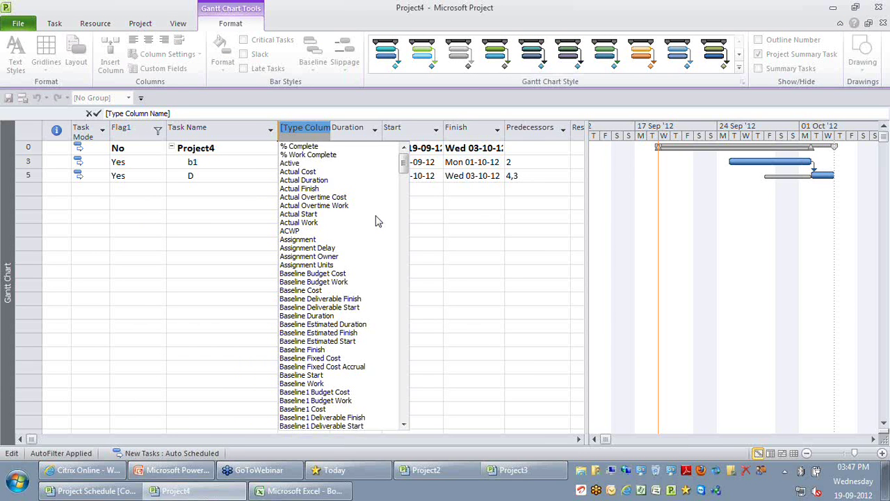
left_click(306, 315)
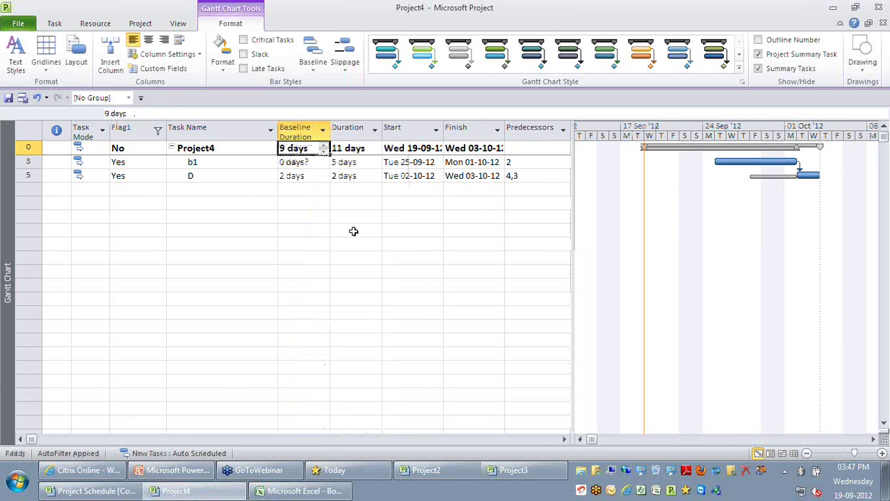
- Set the baseline for selected tasks b1 and D only, rolling it up to all summary tasks and overwriting the existing baseline
left_click_drag(28, 161, 28, 175)
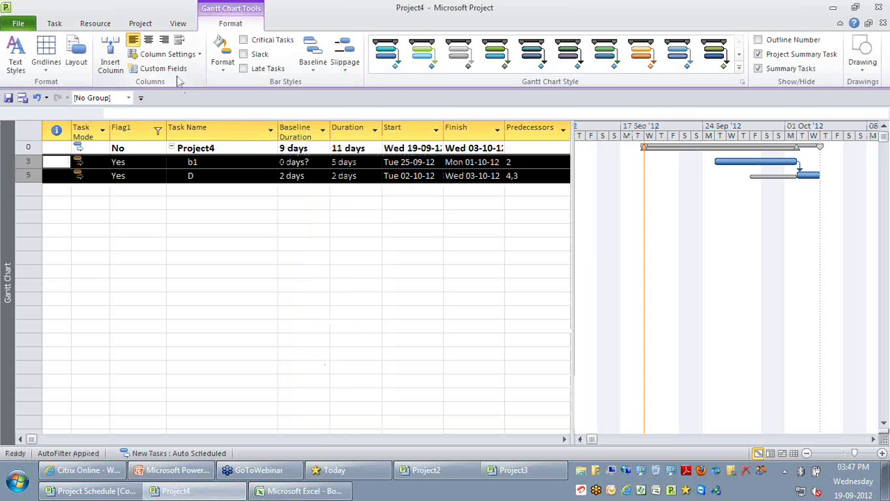
scroll(178, 81, "up", 2)
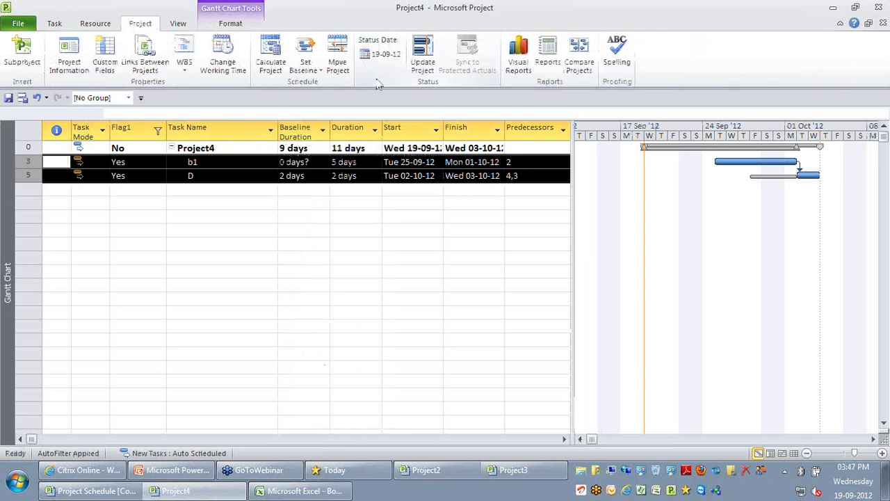
left_click(306, 66)
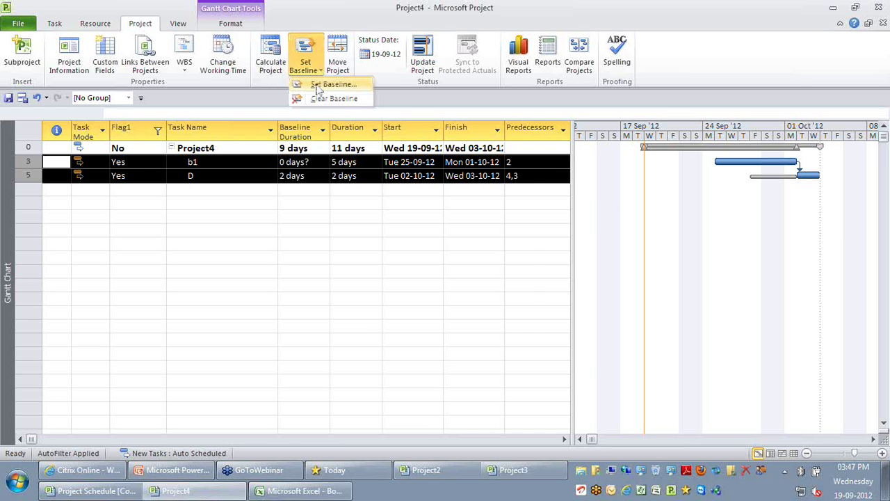
left_click(327, 84)
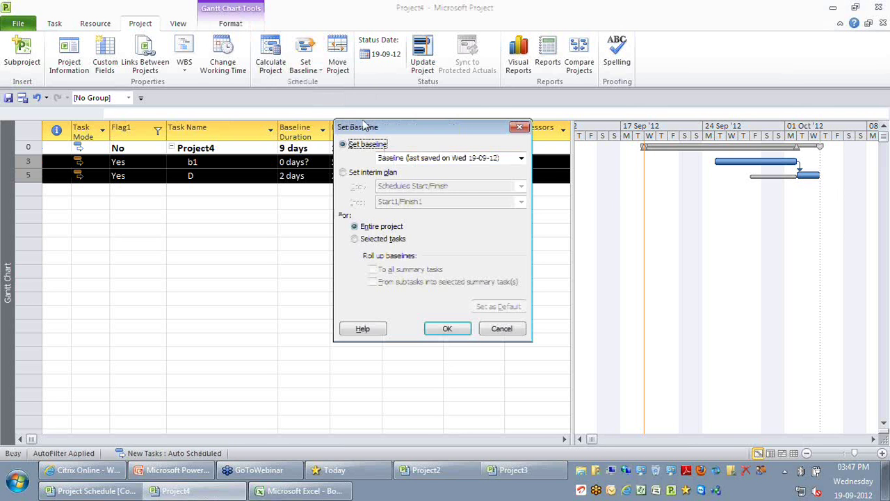
left_click(381, 239)
left_click(390, 271)
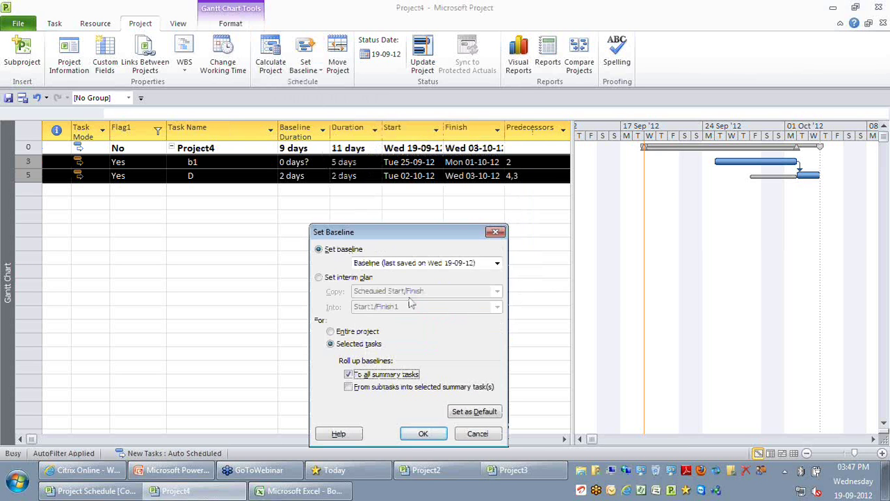
left_click(422, 434)
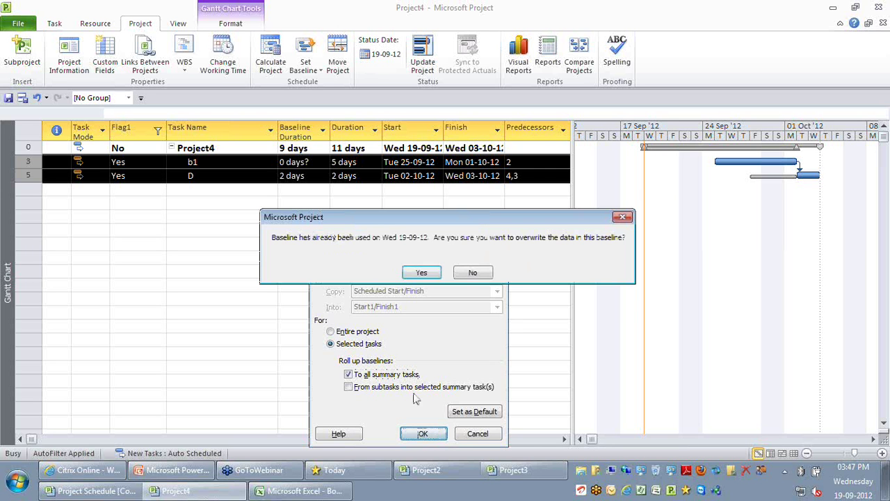
double_click(422, 272)
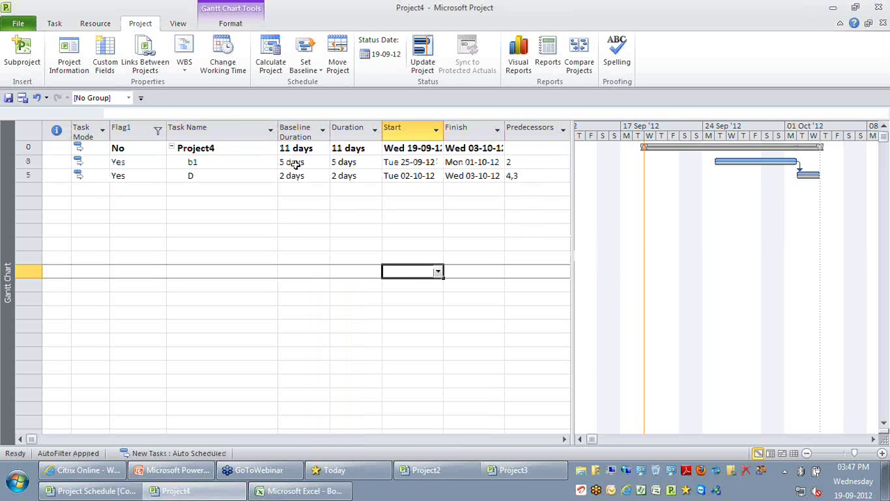
left_click(297, 149)
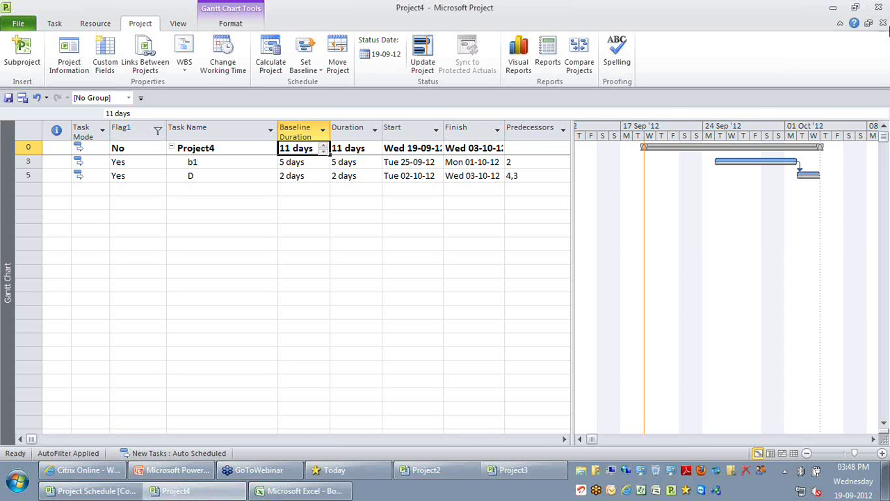
left_click(884, 24)
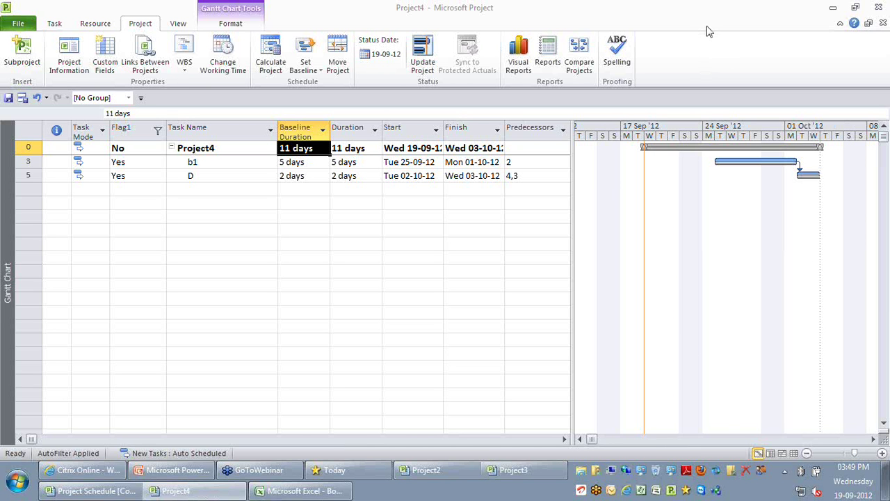
left_click(485, 228)
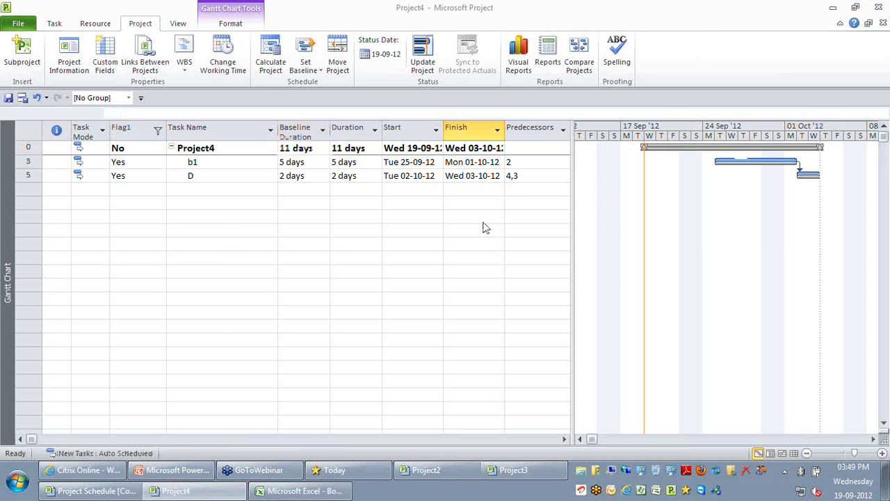
left_click(485, 218)
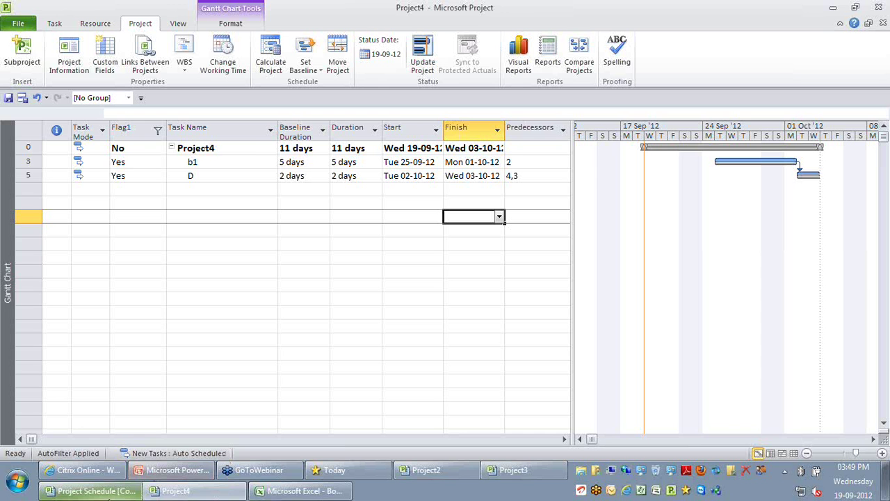
- Switch to the Project Schedule file and bring its coding and system test tasks into view in the Tracking Gantt
left_click(109, 492)
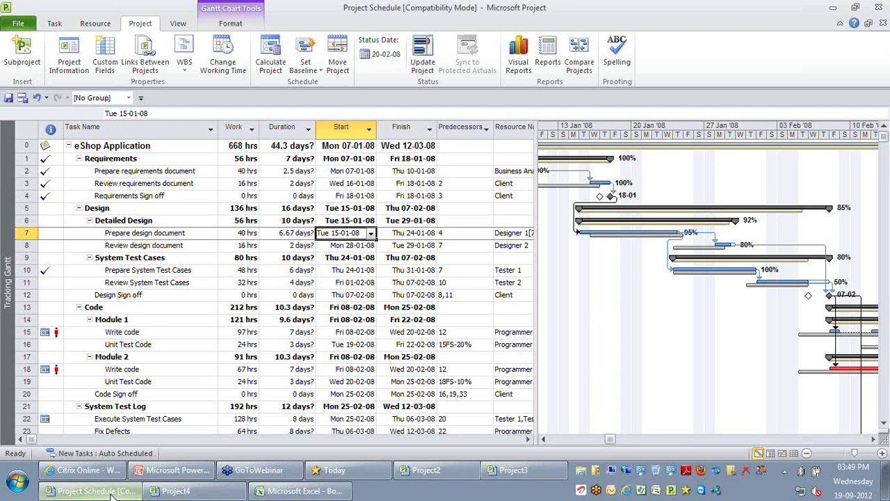
left_click(96, 23)
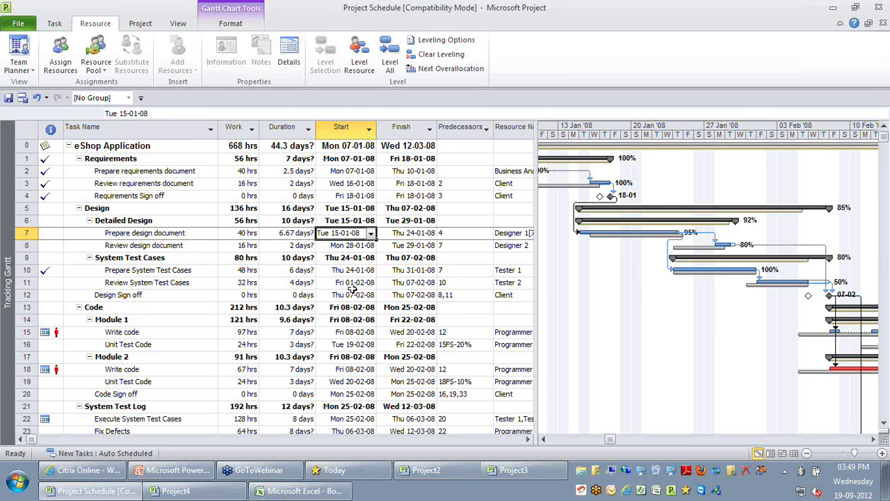
scroll(352, 289, "down", 1)
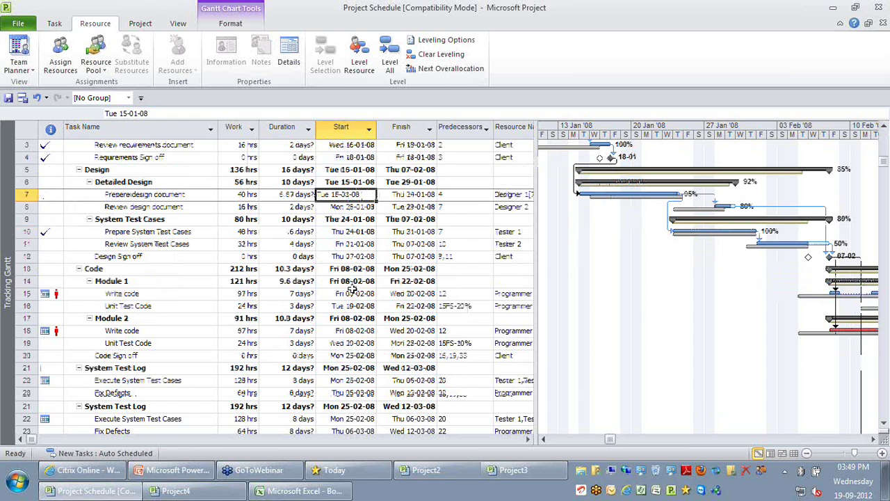
scroll(353, 290, "down", 2)
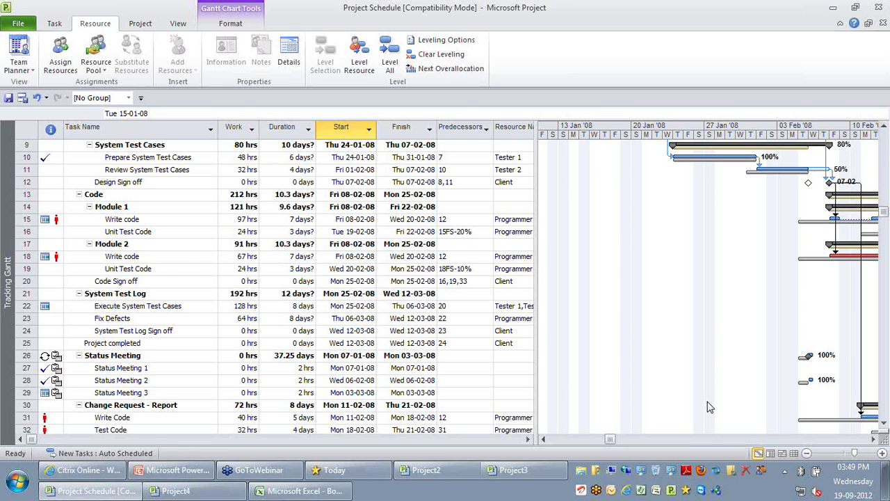
left_click(875, 439)
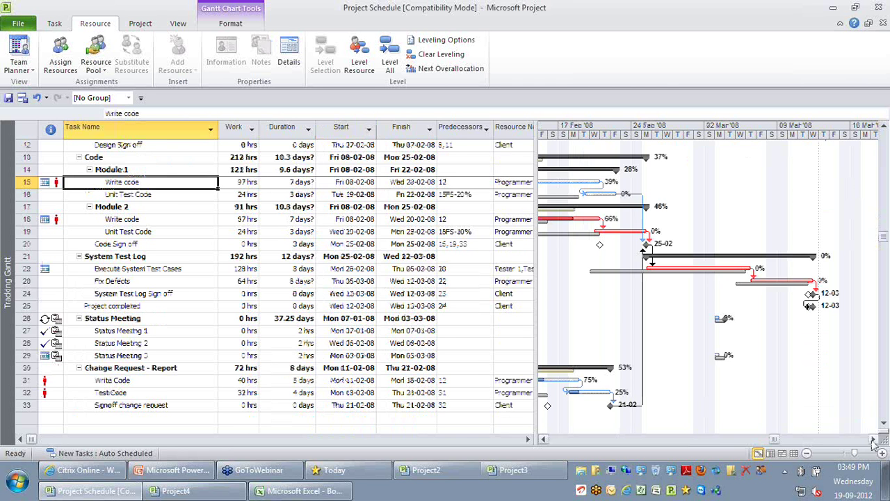
- Set the duration of the Execute System Test Cases task to 15 days and check the effect on Project completed
left_click(301, 233)
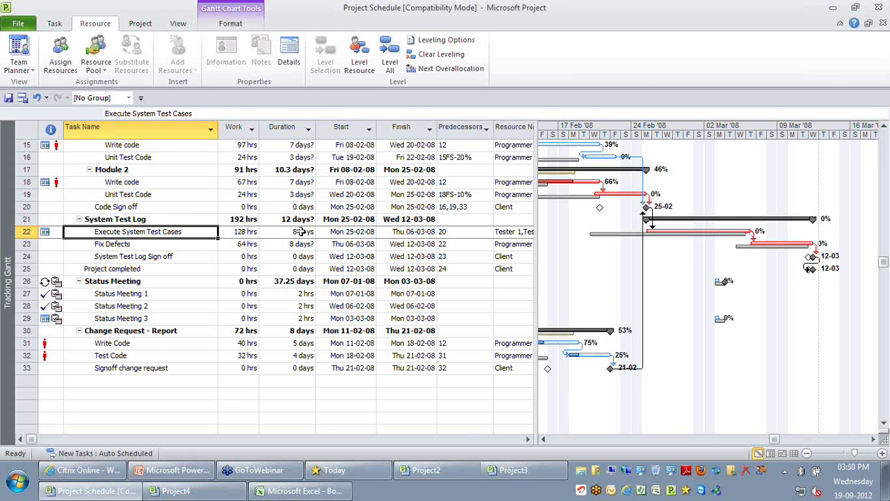
left_click(301, 233)
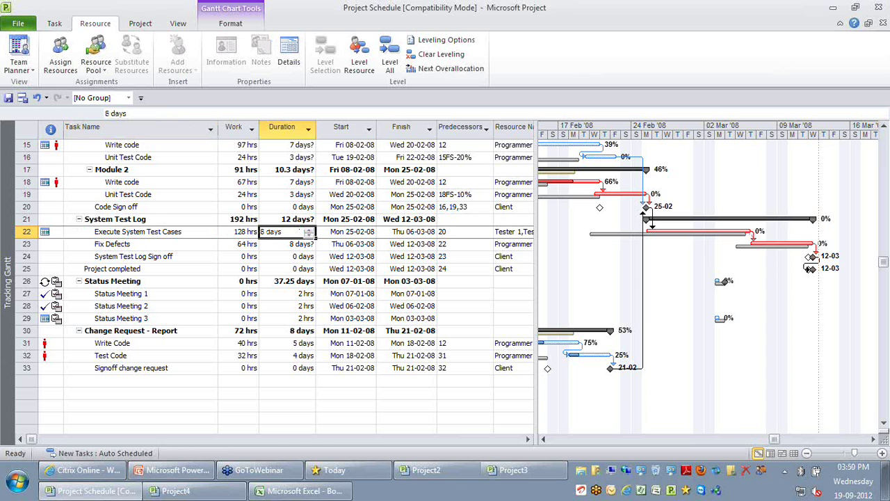
type("1")
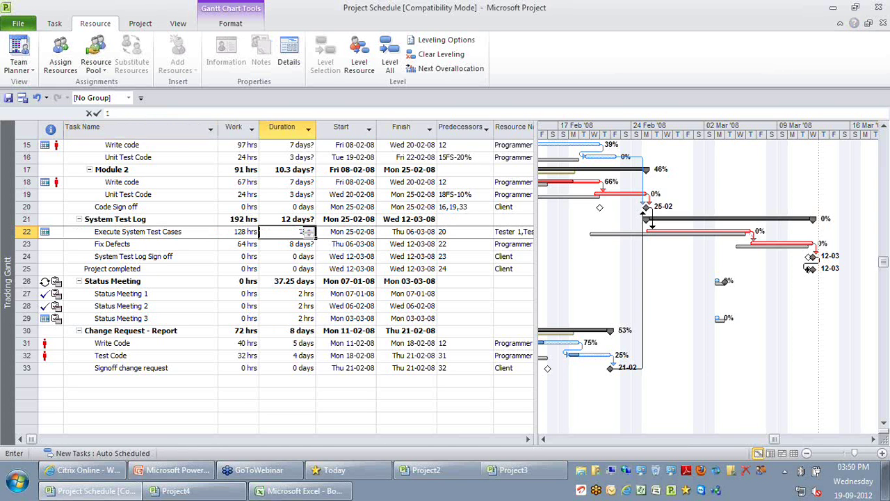
type("5")
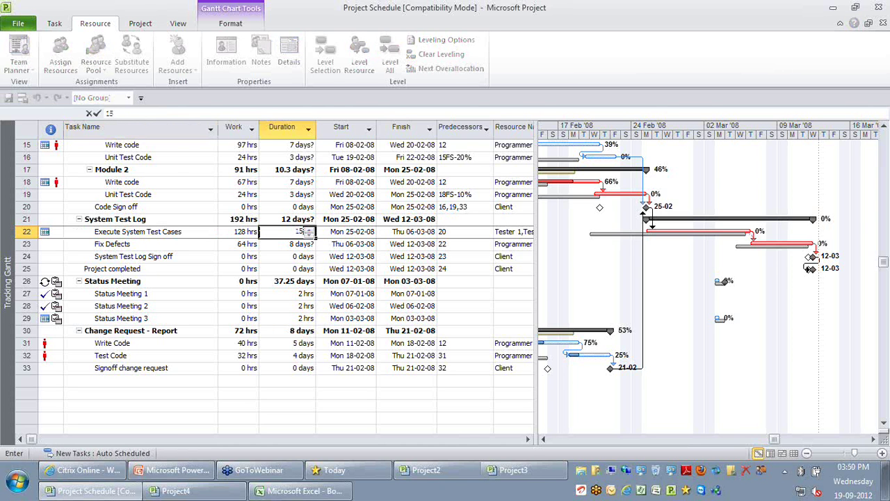
key("Return")
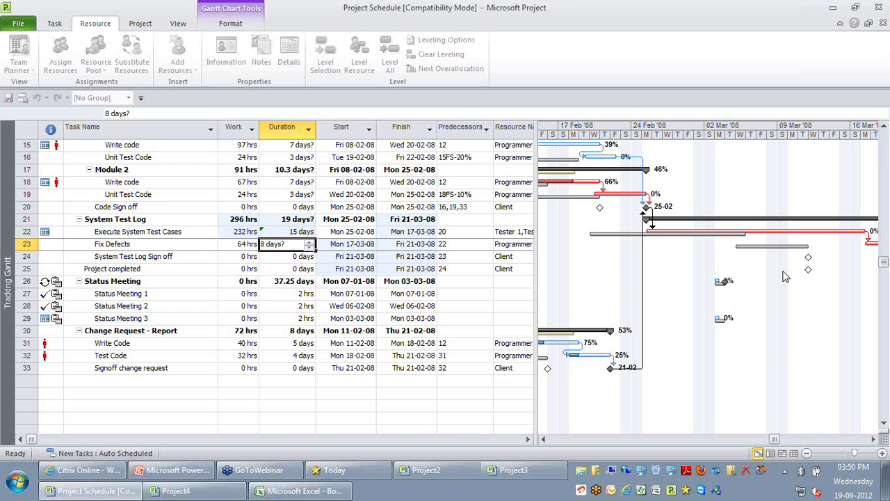
left_click(140, 269)
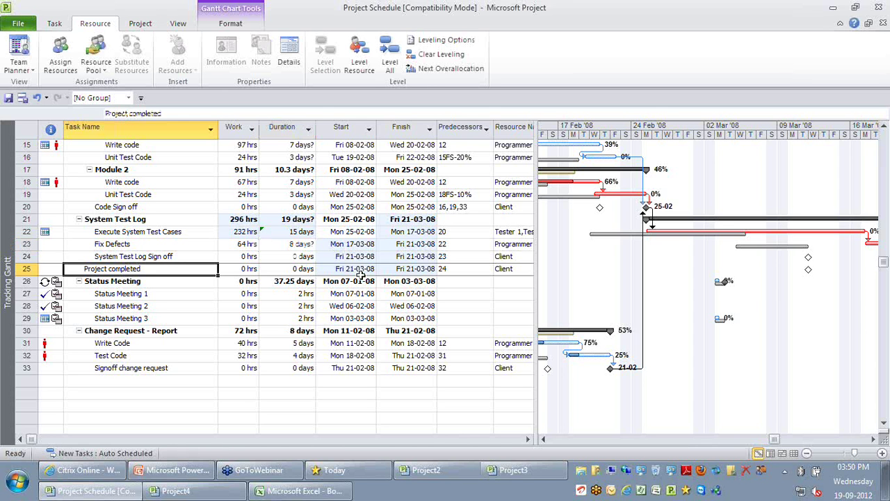
left_click(407, 318)
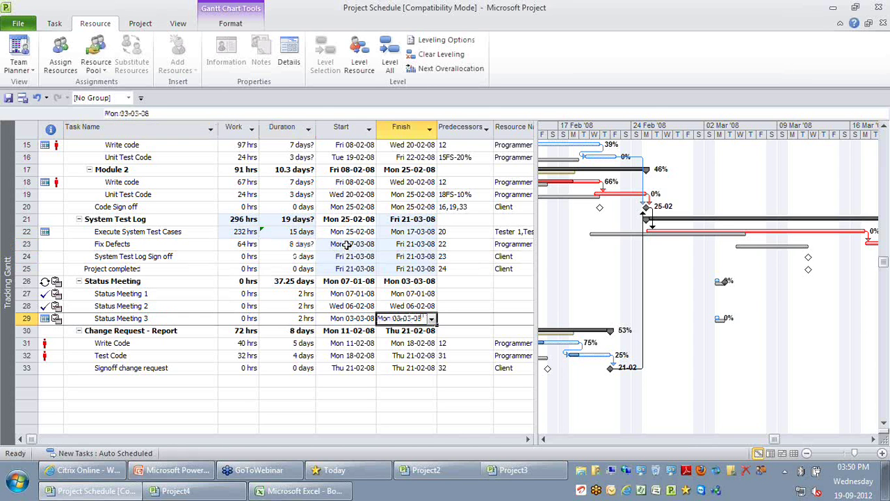
- Return the duration of the Execute System Test Cases task to 8 days
left_click(285, 231)
type("8")
key("Return")
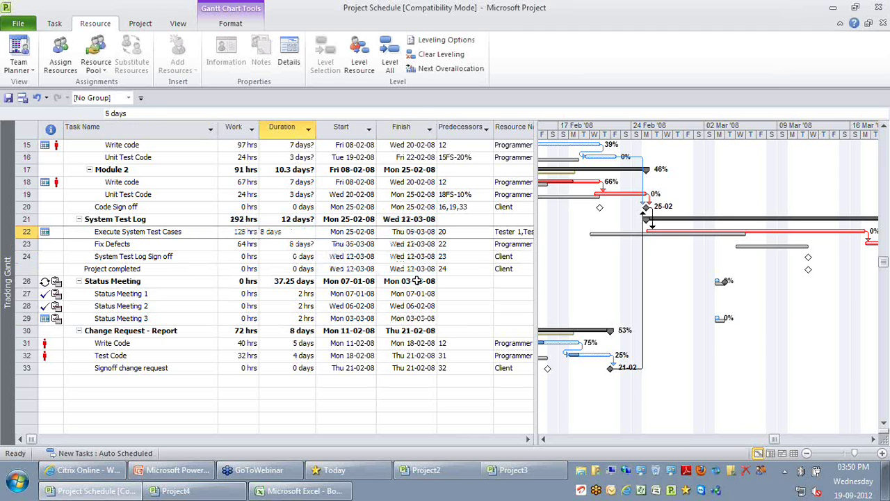
- Set the duration of the Write code task under Module 1 to 5 days
left_click(175, 157)
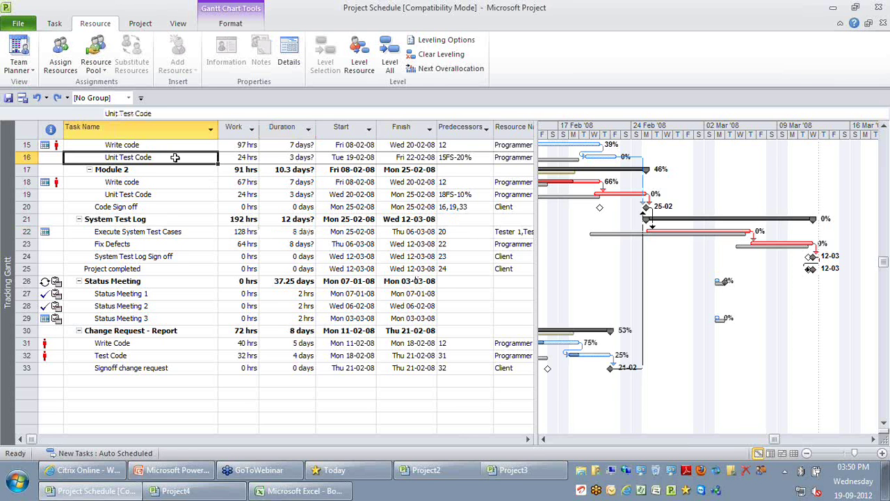
scroll(175, 157, "up", 1)
key("Up")
left_click(286, 182)
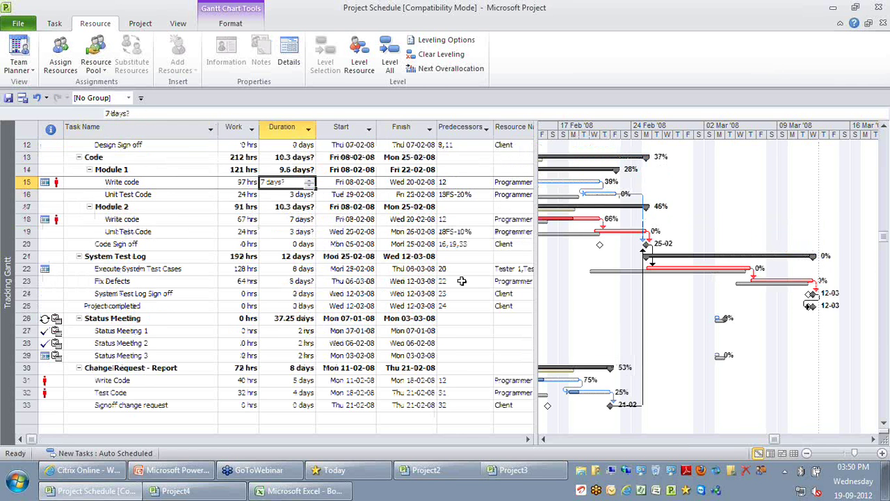
type("5")
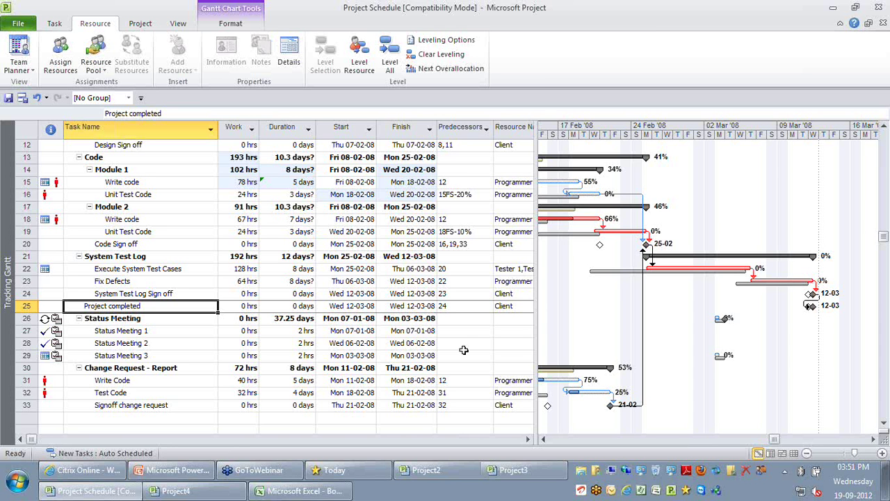
left_click(885, 24)
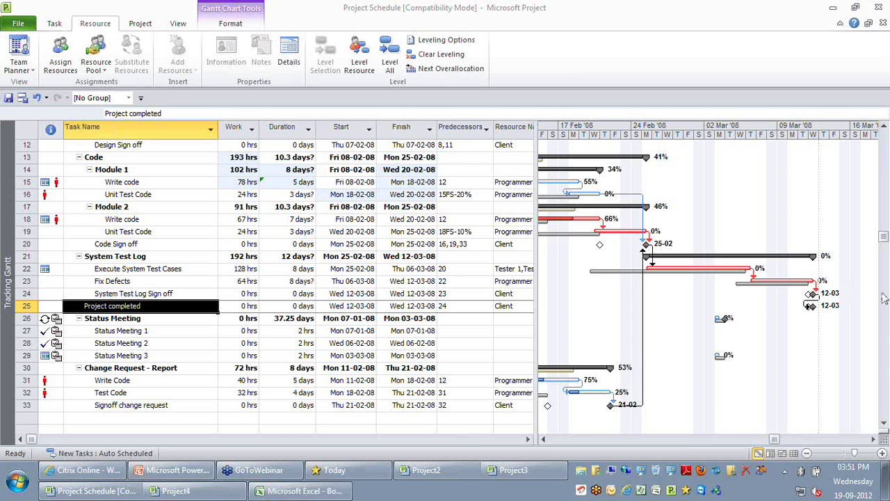
left_click(230, 249)
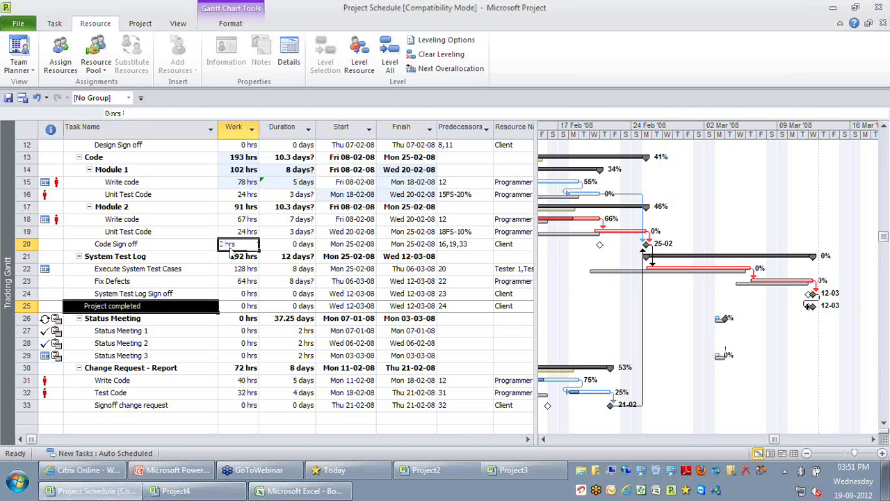
left_click(231, 245)
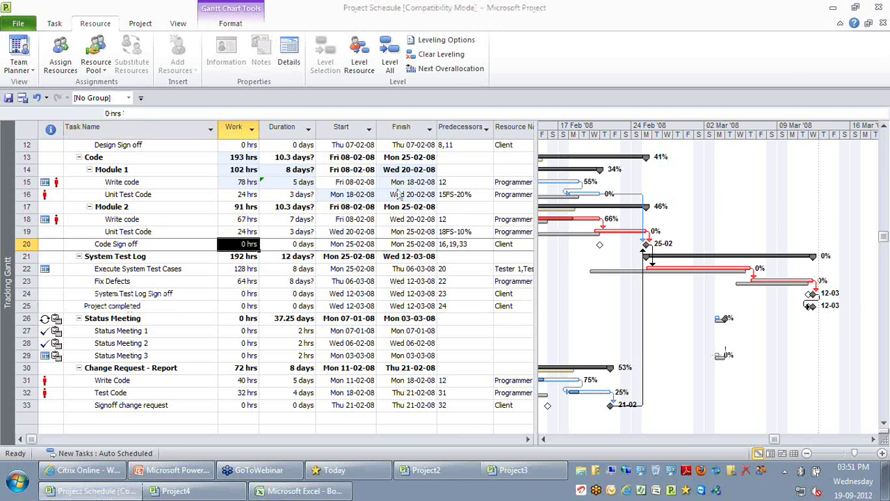
left_click(322, 217)
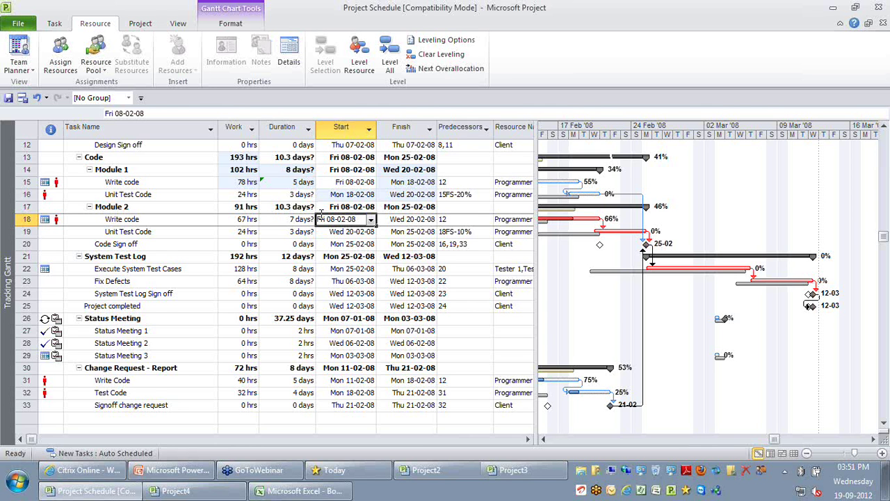
scroll(322, 212, "up", 4)
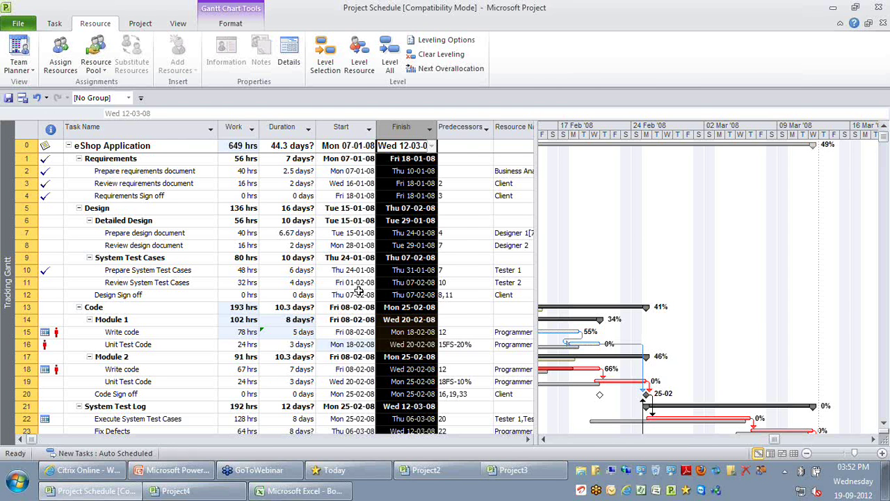
left_click(358, 293)
- Switch to the Project4 file, clear its Flag1 filter, view the Baseline table, and return to the Entry table
left_click(178, 24)
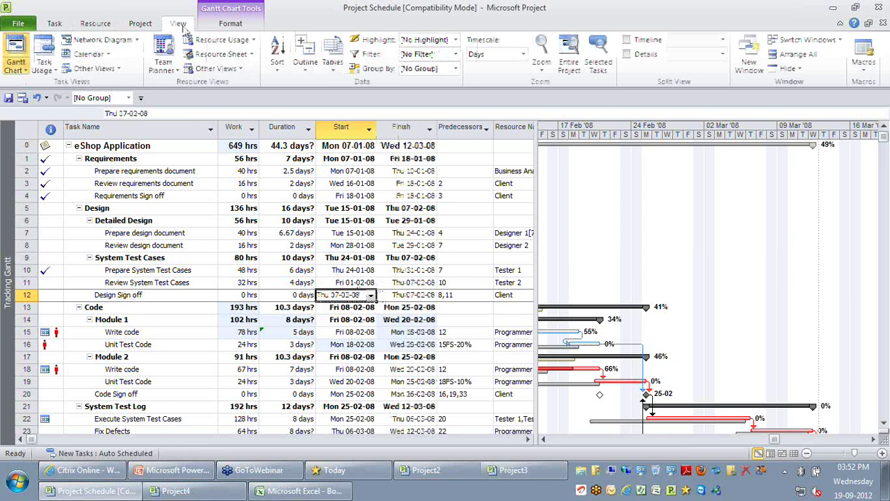
key("ctrl+F6")
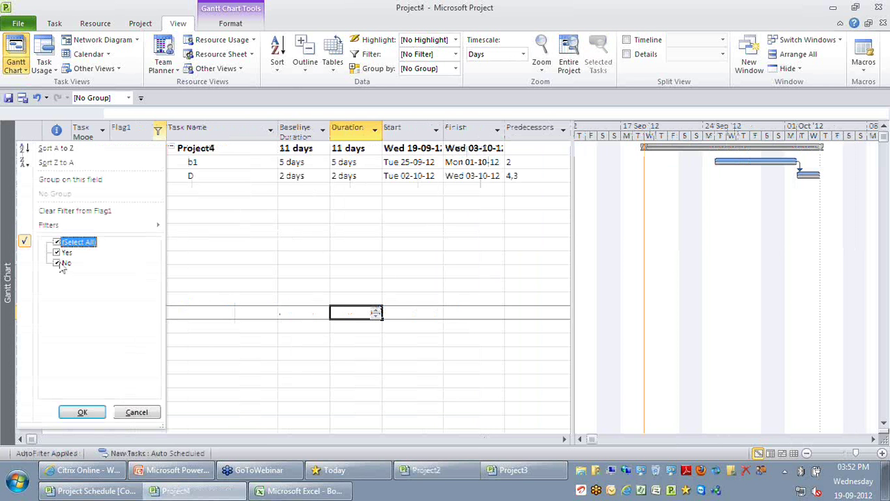
left_click(332, 56)
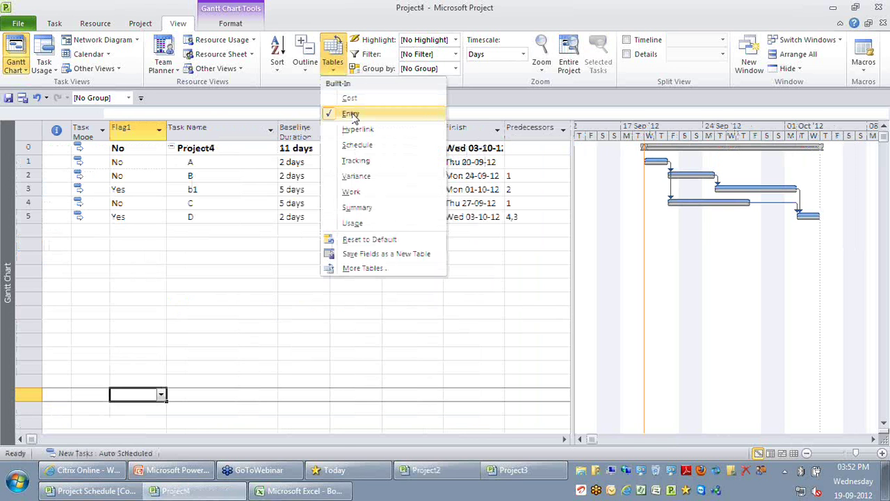
left_click(363, 268)
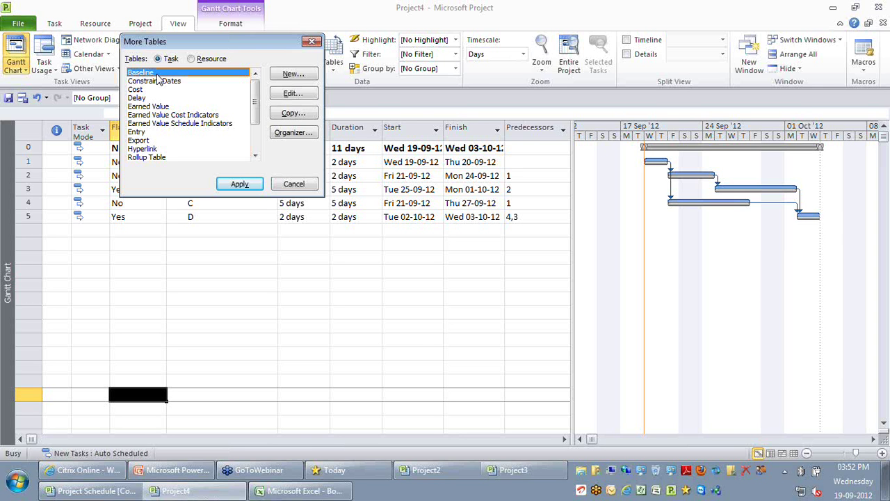
double_click(157, 75)
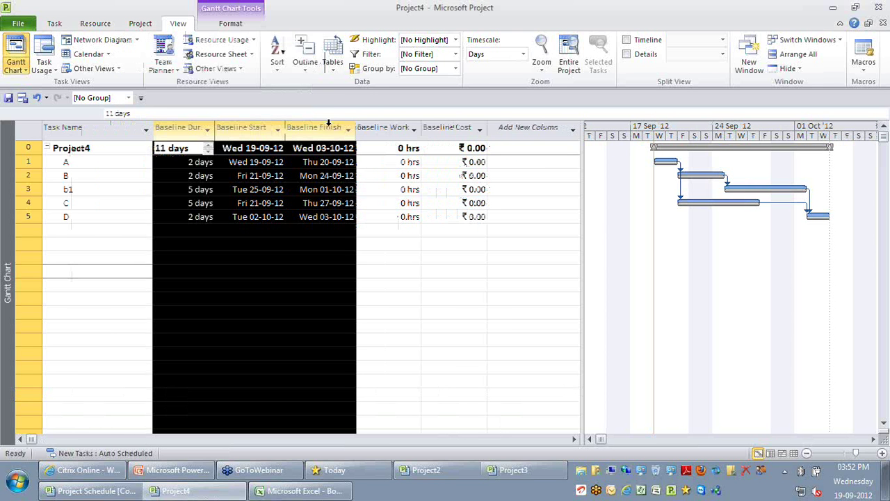
key("ctrl+z")
left_click(408, 270)
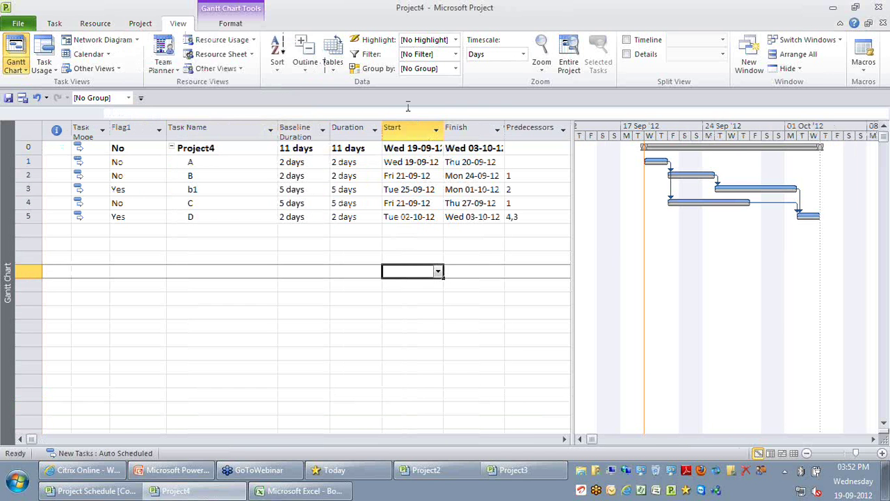
- Display the Tracking table for Project4 and examine the actual start and actual finish columns
left_click(333, 55)
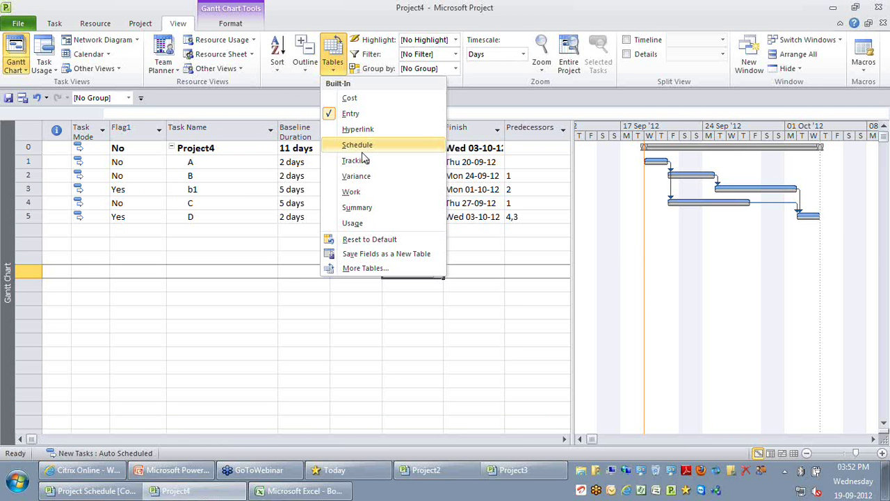
left_click(364, 162)
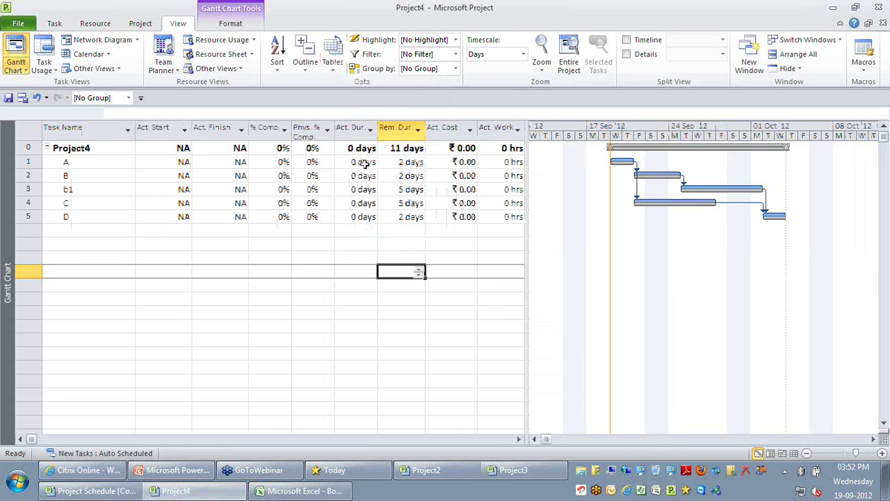
left_click(160, 127)
left_click(228, 127)
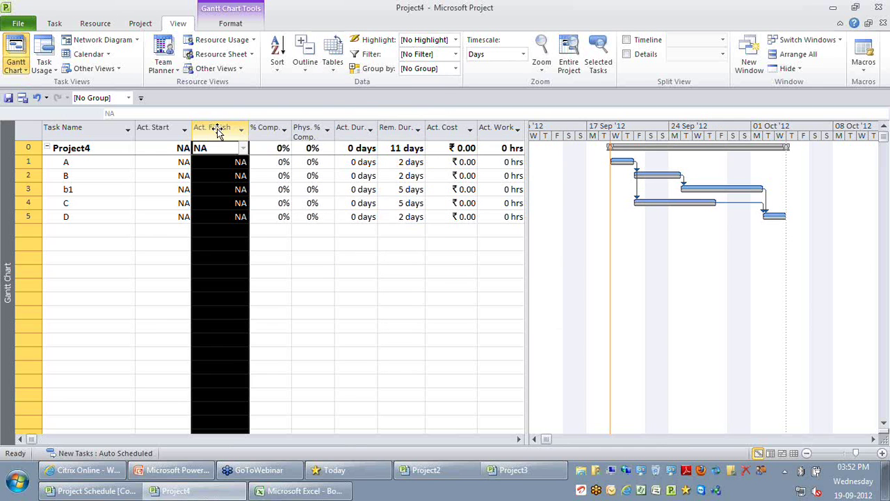
left_click(333, 61)
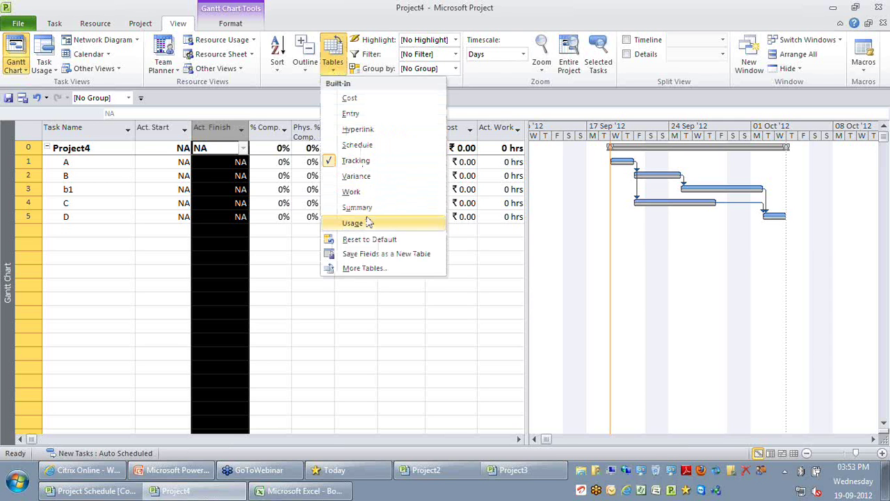
left_click(355, 160)
- Show the Baseline table again and examine its baseline finish column
left_click(332, 52)
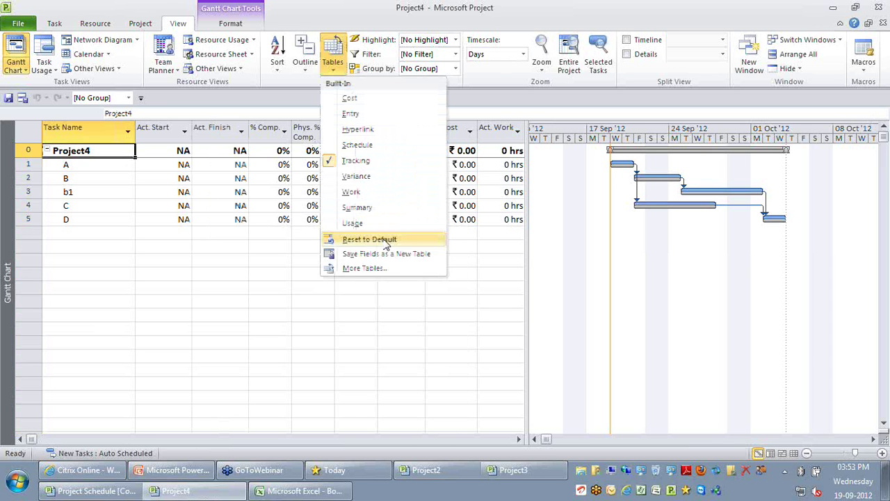
left_click(325, 63)
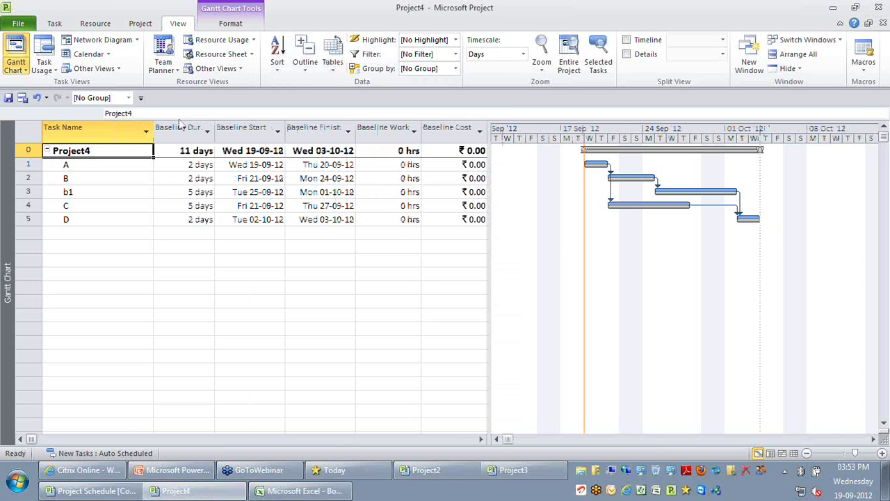
left_click(308, 132)
- Return to the Entry table and examine the Start column and the rows of tasks B to D
left_click(333, 56)
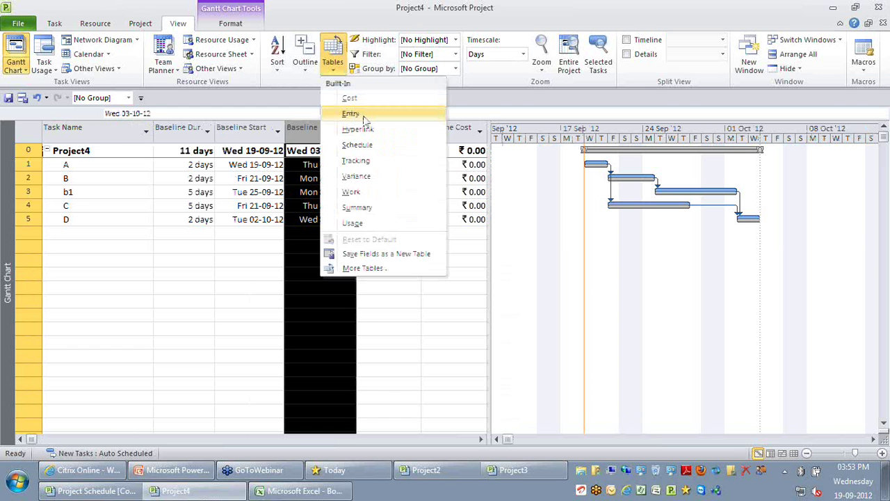
left_click(351, 113)
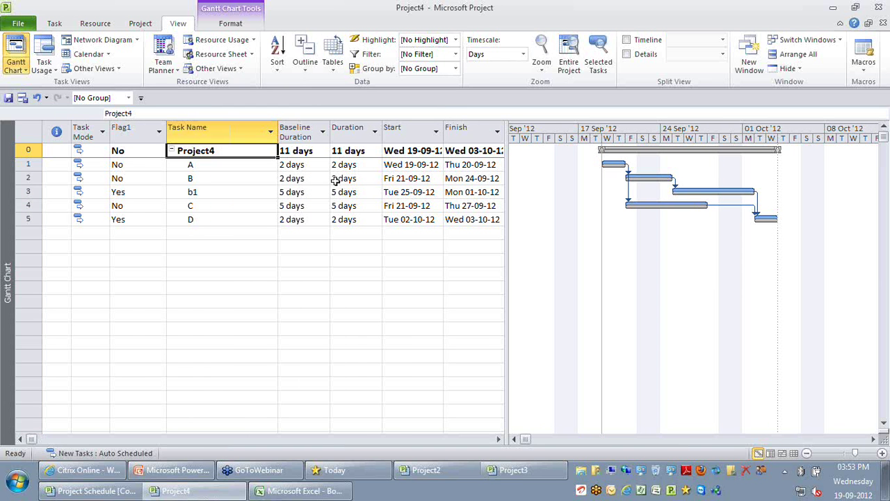
left_click(393, 128)
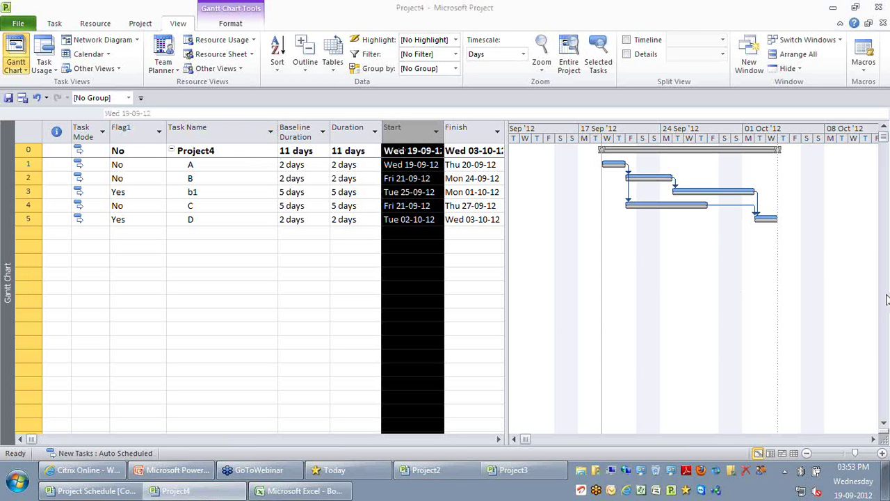
left_click(299, 263)
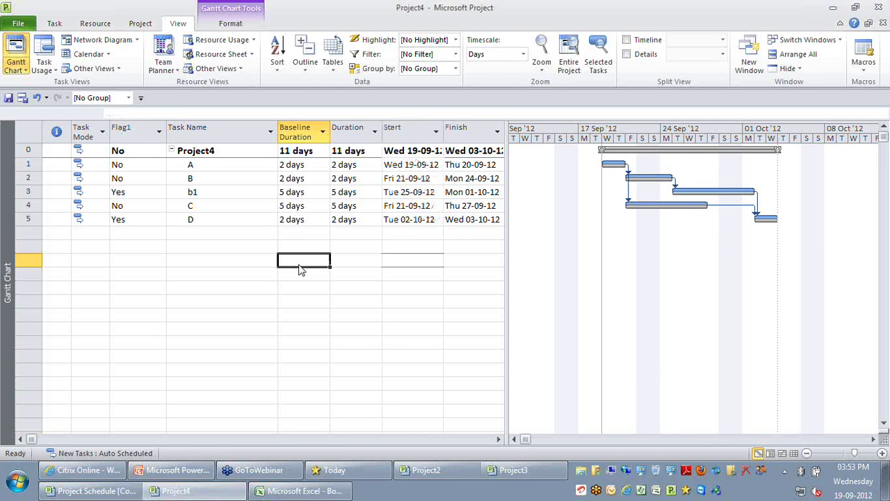
left_click(265, 259)
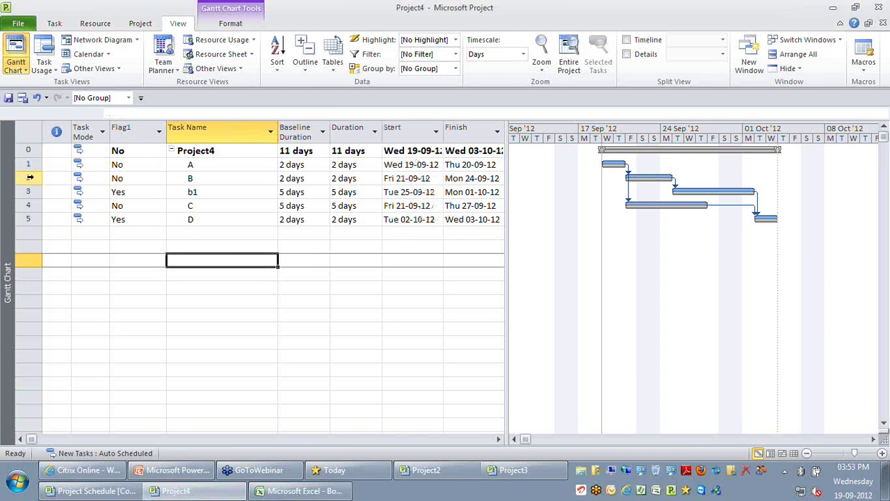
left_click_drag(30, 178, 34, 219)
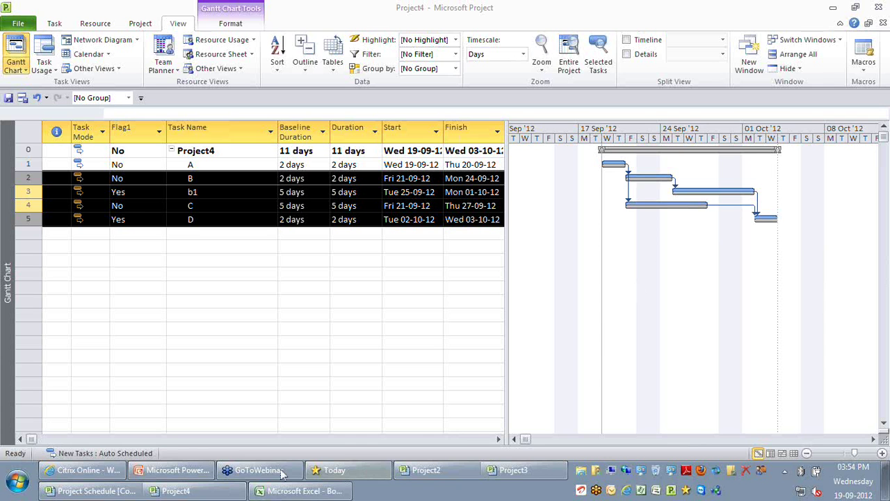
- Switch to PowerPoint to read the Question 6 slide on Earned Value Management, then go back to Project4
left_click(201, 473)
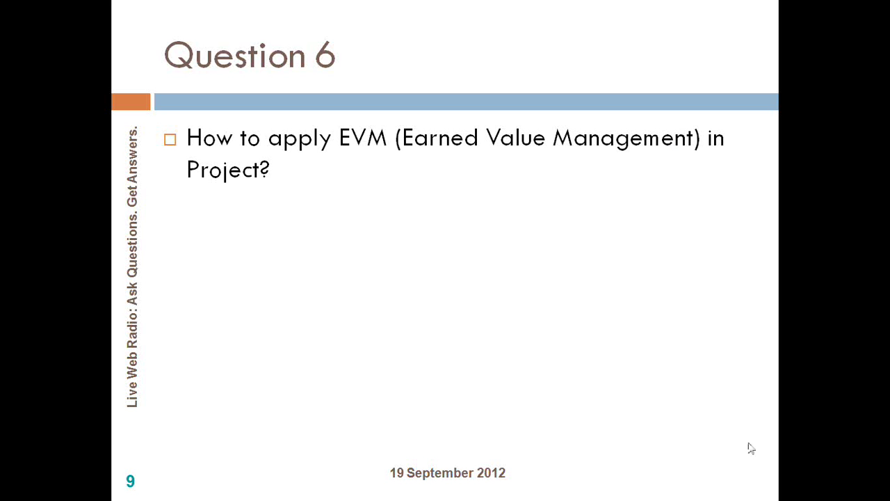
key("alt+Tab")
key("alt+Tab")
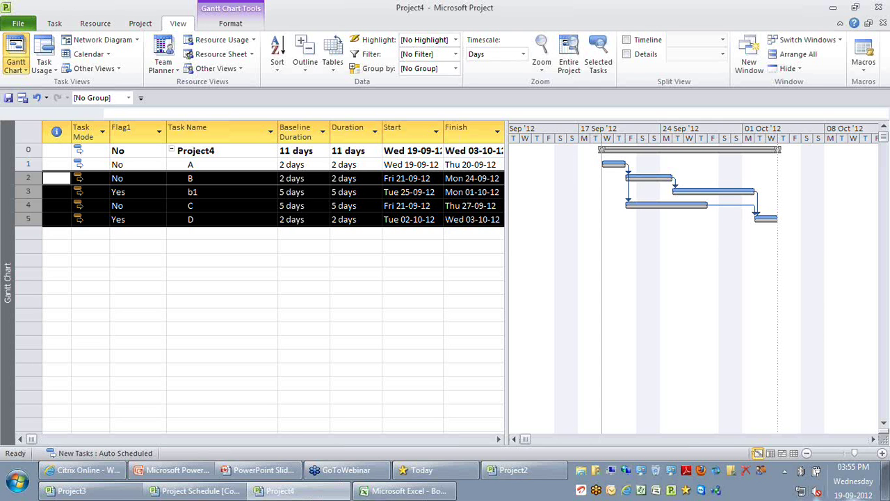
- Reset all Flag1 values to No, hide the Flag1 column, and widen the task table to show Resource Names
left_click(255, 263)
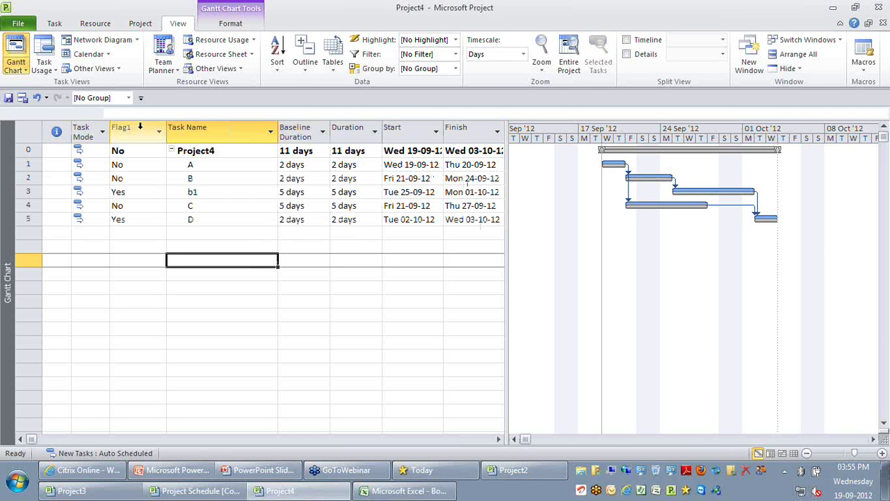
left_click(140, 128)
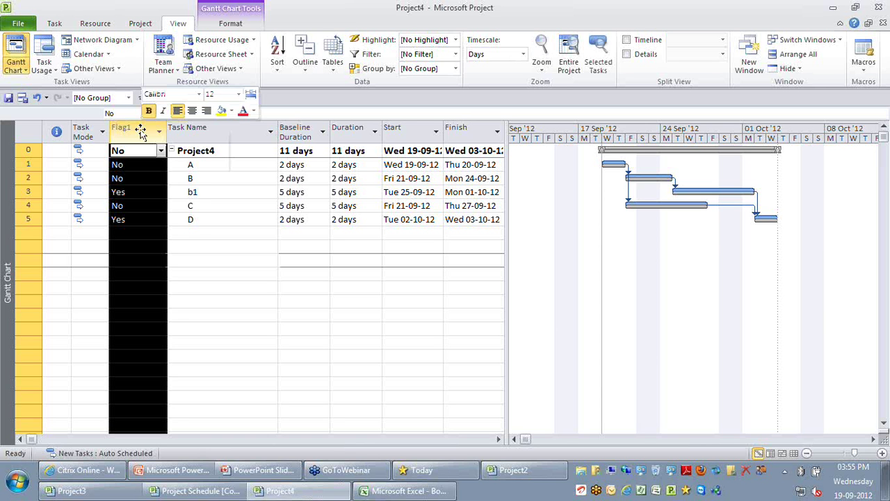
right_click(141, 132)
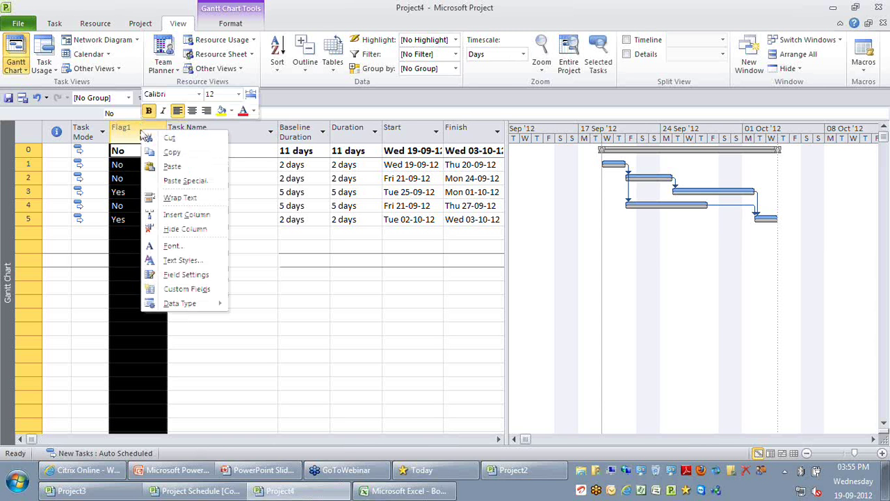
left_click(172, 165)
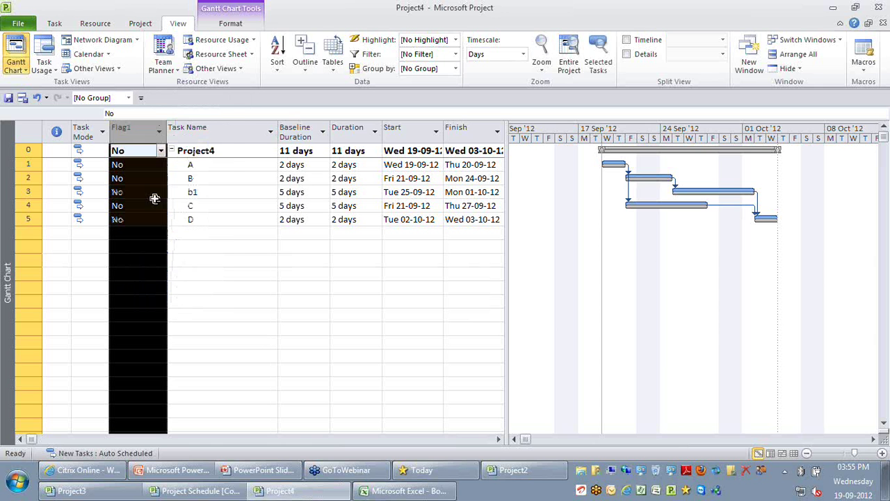
right_click(141, 132)
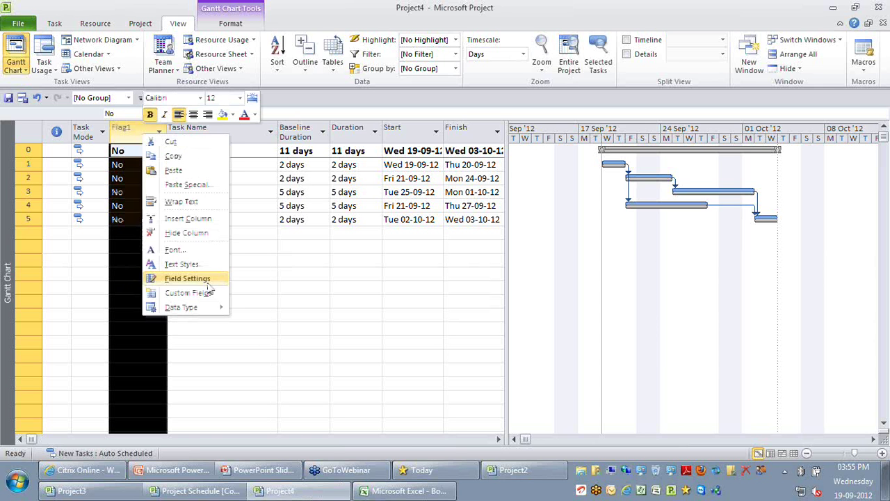
left_click(192, 233)
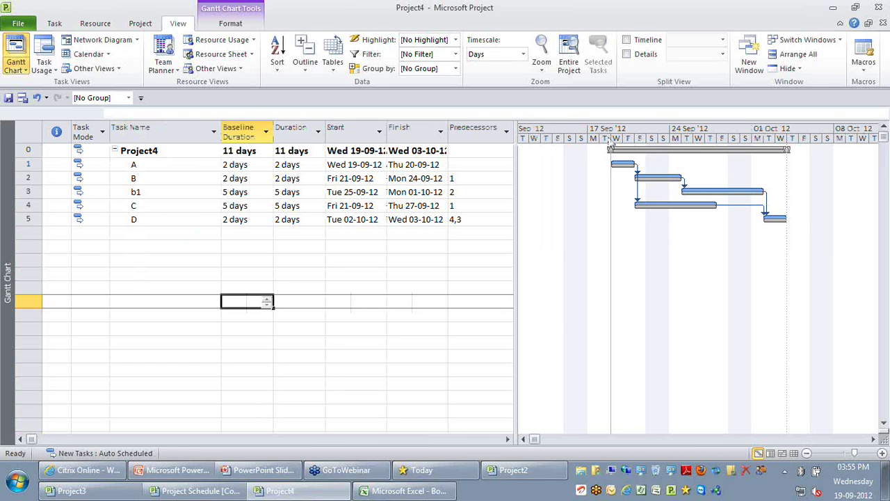
left_click_drag(516, 258, 577, 257)
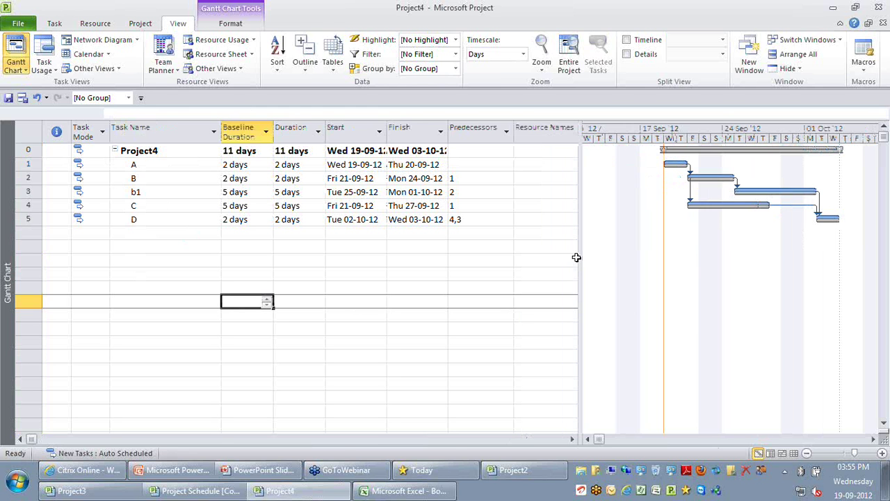
- Set the standard rate of resources R1 and R2 to 1 per day in the Resource Sheet
key("alt+r")
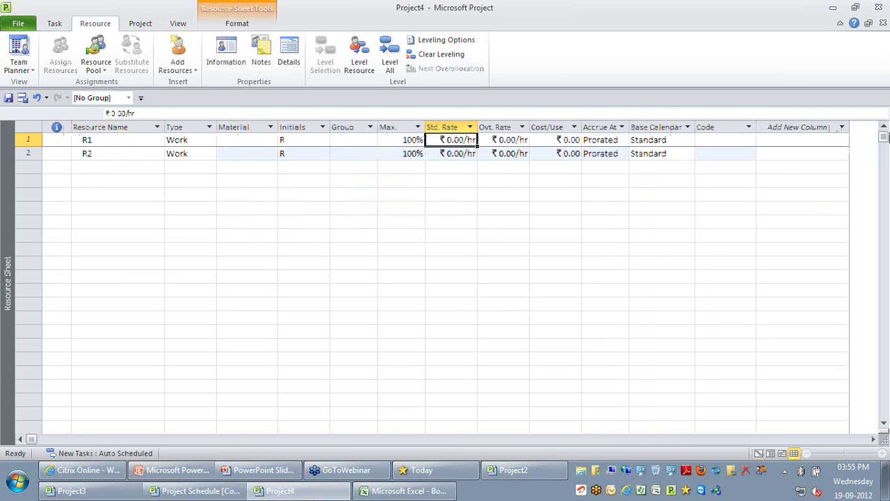
type("1/d")
key("Return")
type("1/d")
key("Return")
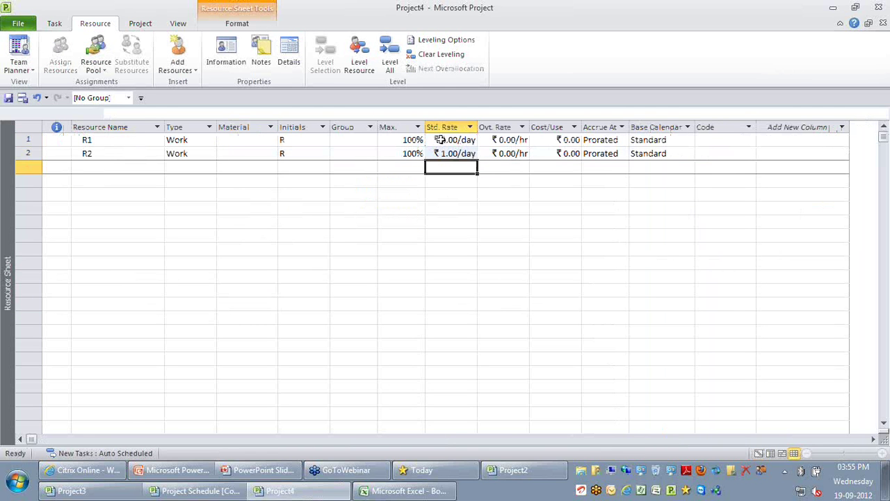
left_click(439, 140)
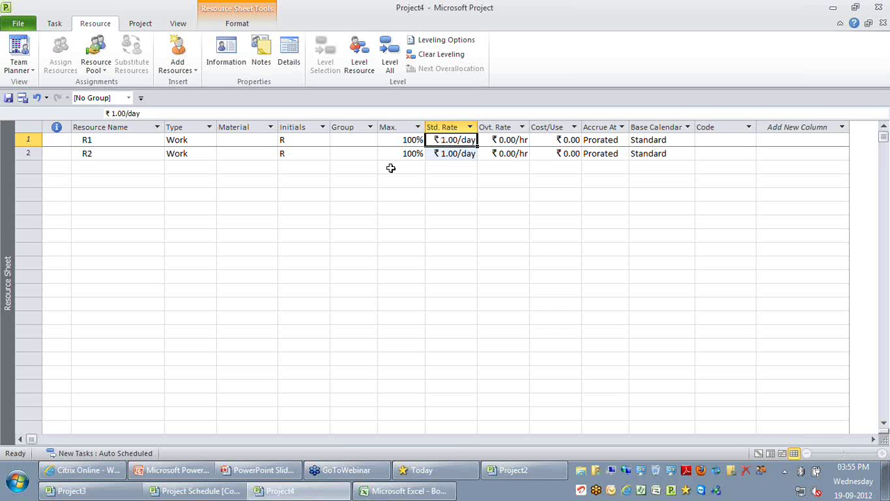
- Return to the Gantt Chart, widen the task table further, and insert a Cost column before Task Name
left_click(54, 27)
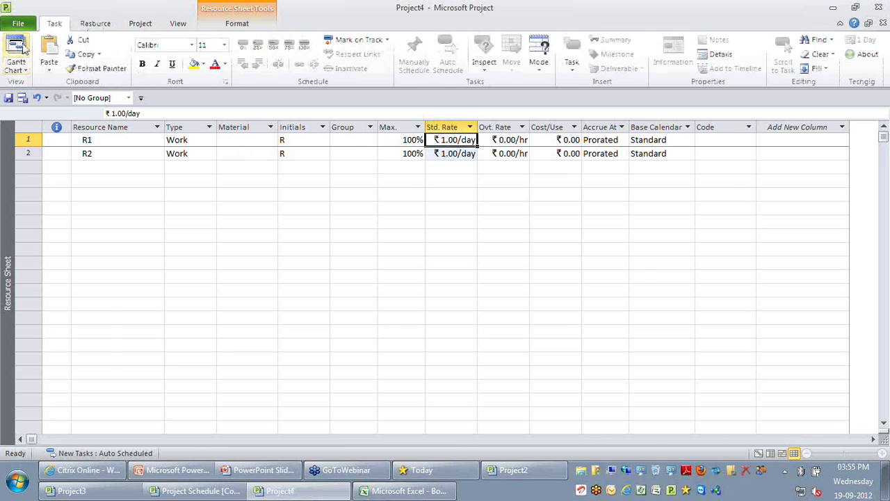
left_click(23, 47)
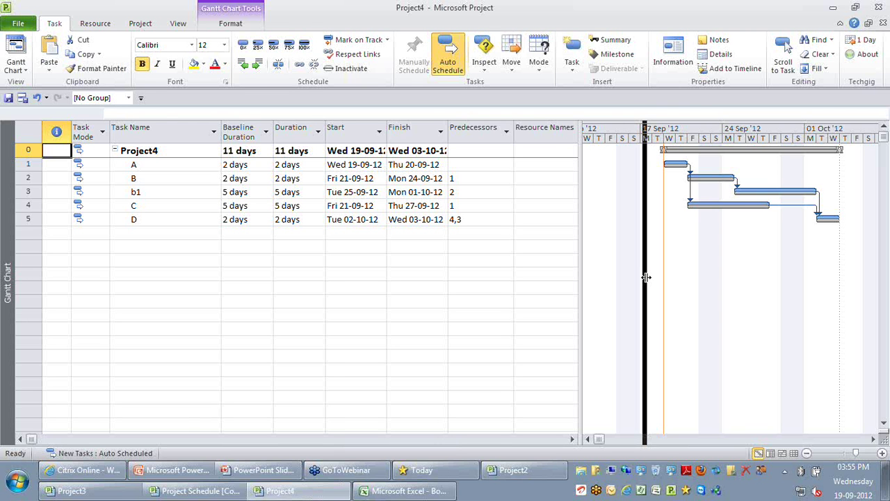
left_click_drag(647, 277, 647, 277)
key("Insert")
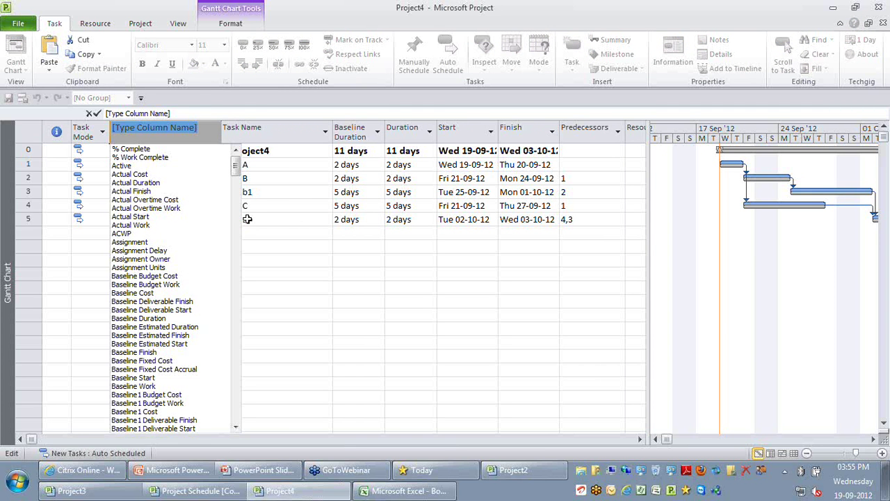
type("Cost")
key("Return")
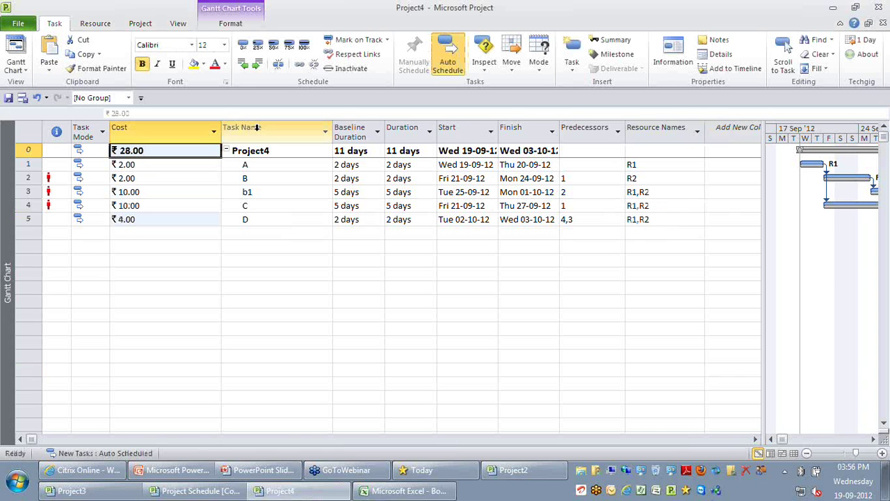
key("Right")
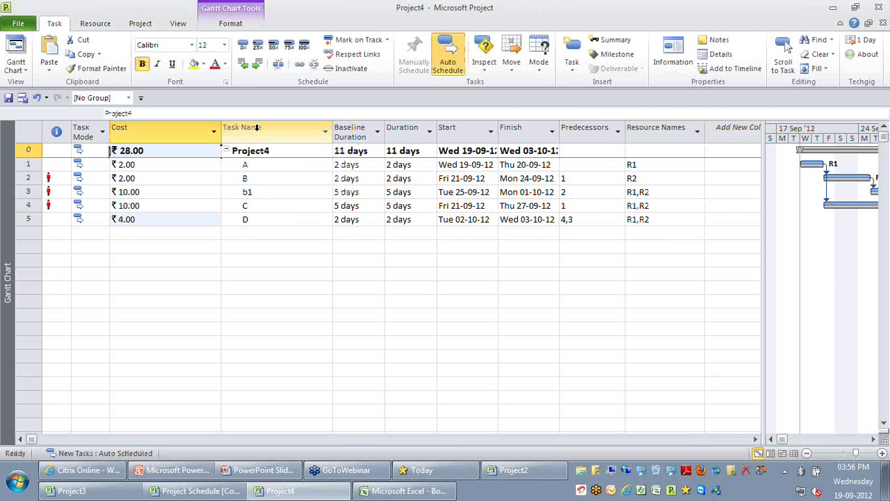
- Insert a Baseline Cost column before the Task Name column
left_click(257, 127)
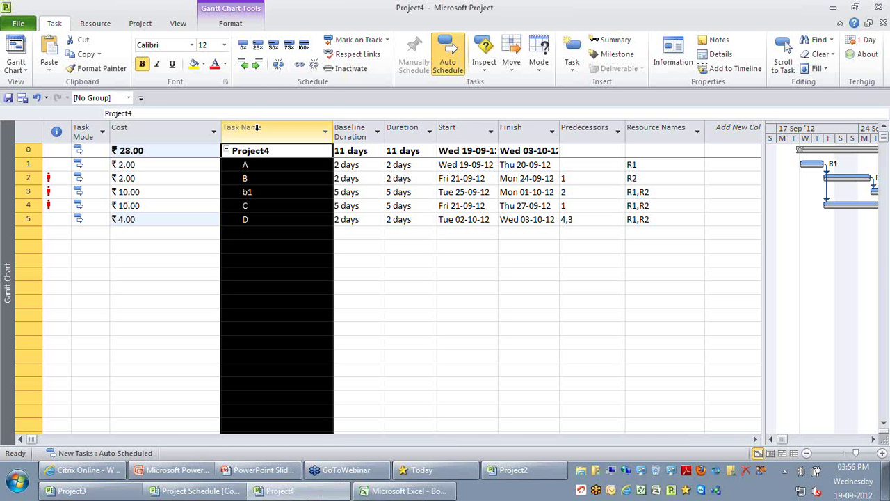
key("Insert")
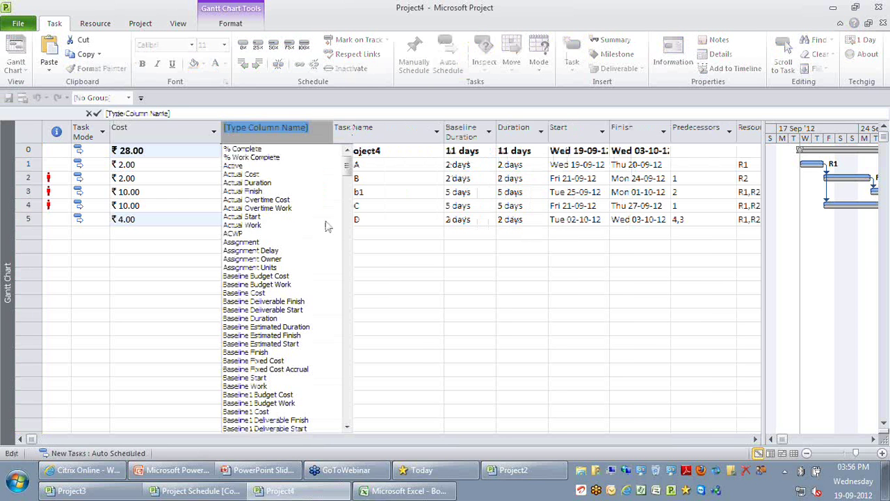
left_click(243, 293)
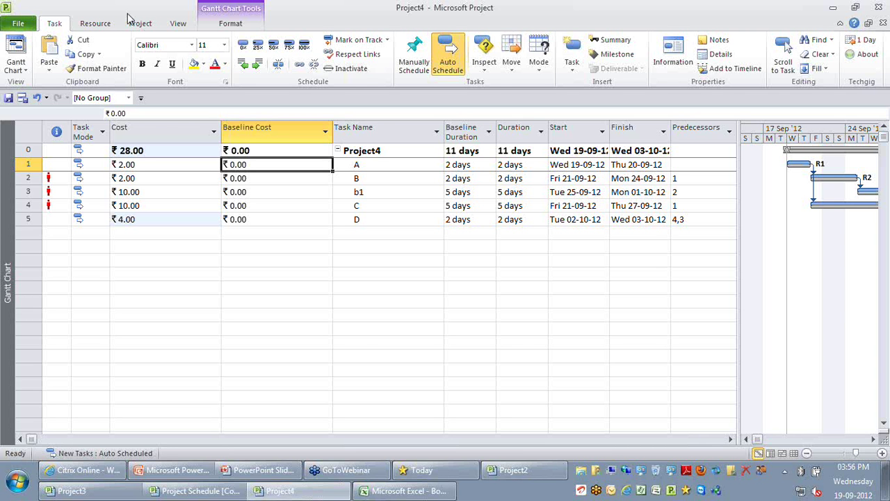
- Set the baseline again, overwriting the data saved on Wed 19-09-12, and compare the Cost and Baseline Cost columns
left_click(136, 23)
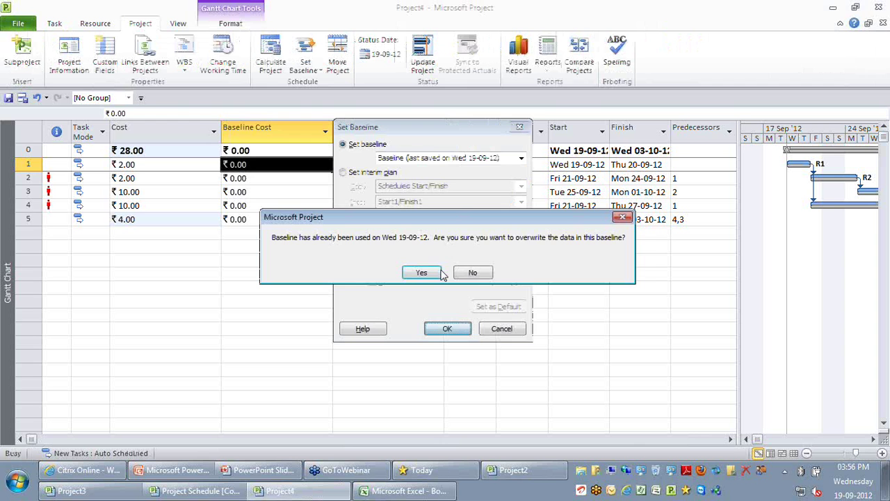
left_click(422, 272)
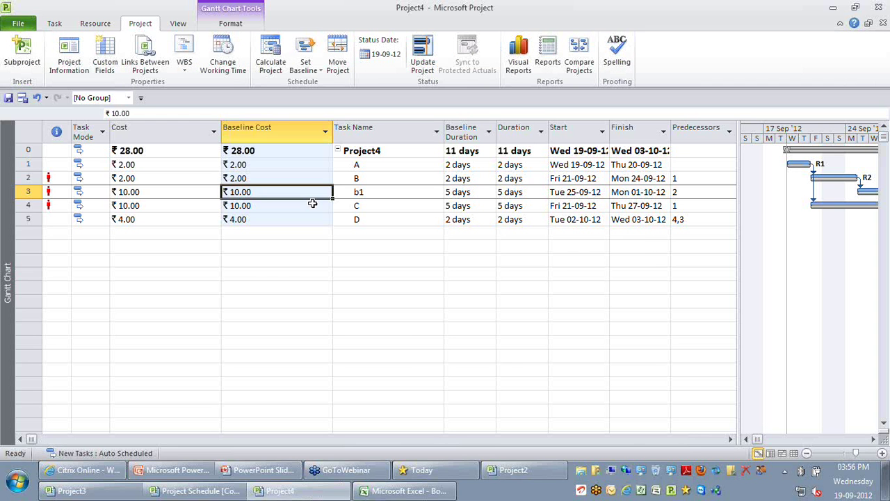
left_click(146, 127)
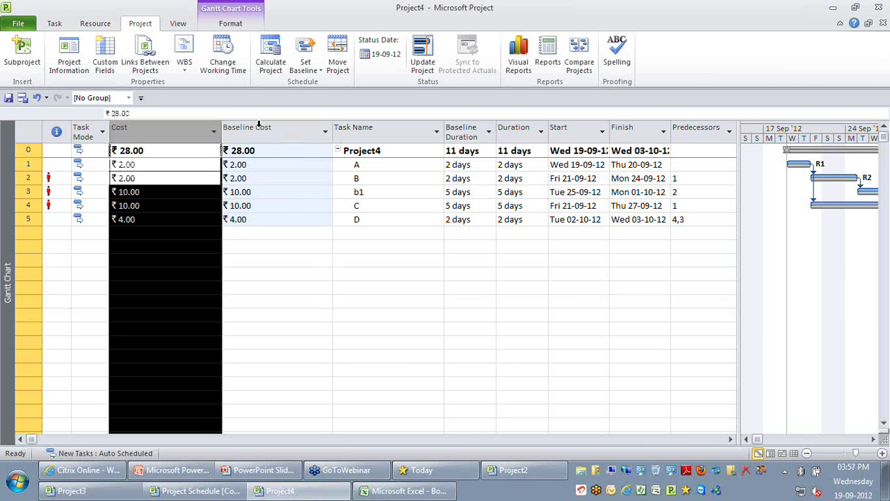
left_click(259, 127)
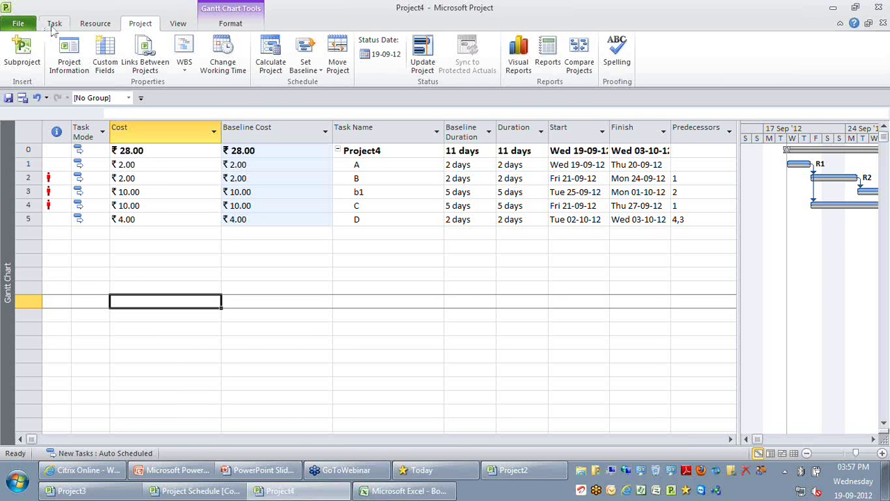
- Show the Tracking table in the Gantt Chart and mark task A as 100% complete
left_click(183, 25)
left_click(332, 56)
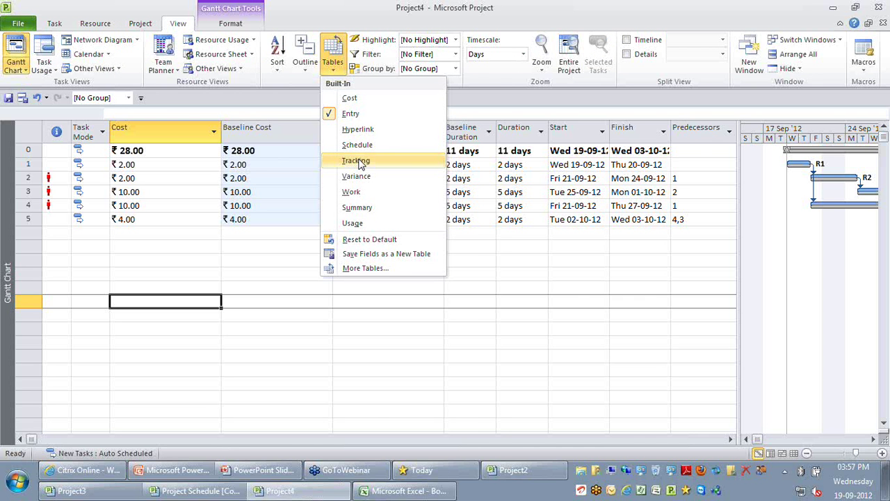
left_click(356, 161)
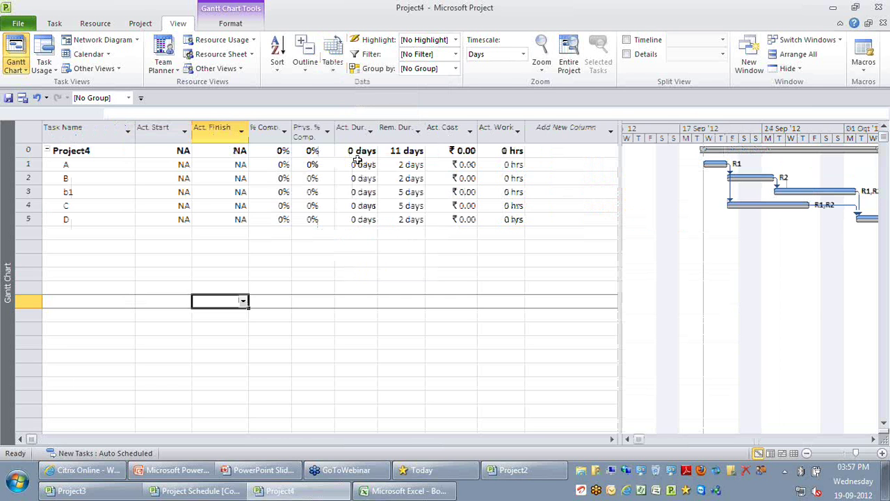
left_click(356, 161)
left_click(54, 24)
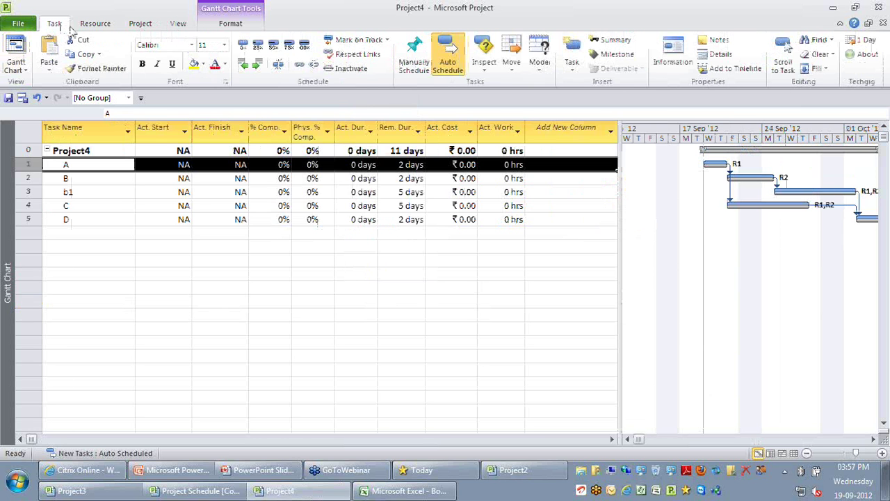
left_click(304, 47)
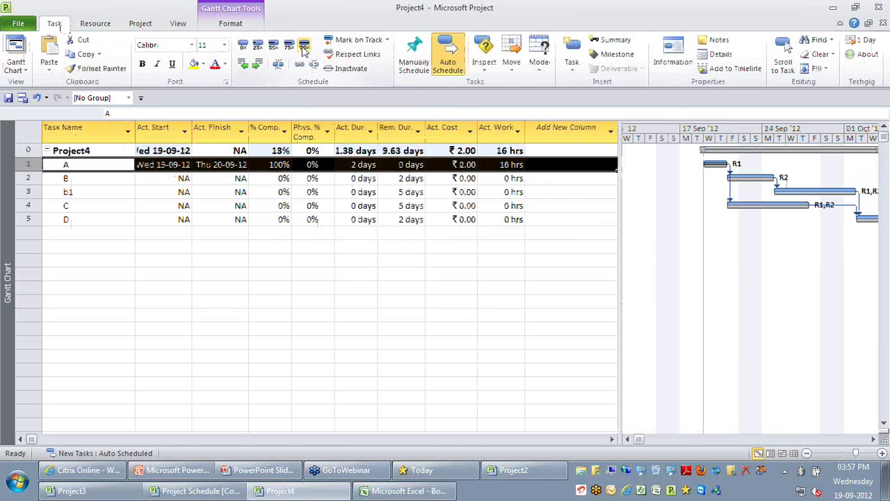
left_click(351, 315)
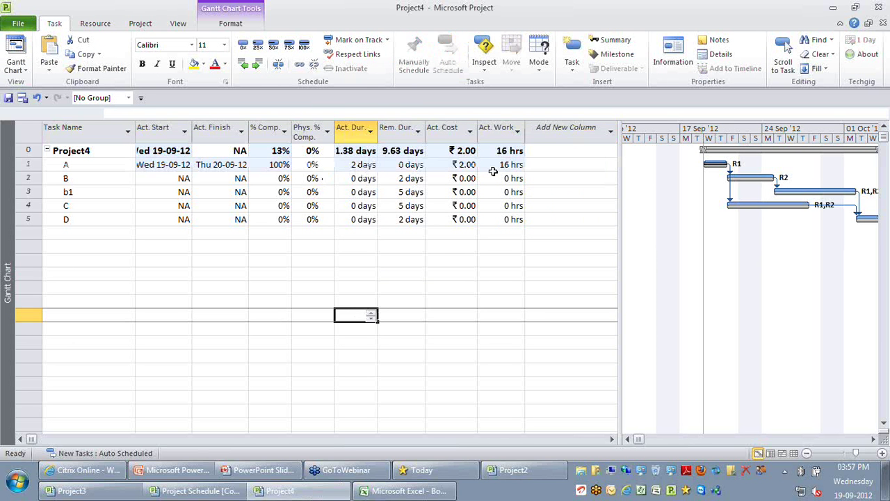
- Set task A's actual duration to 5 days and check its actual cost
left_click(456, 165)
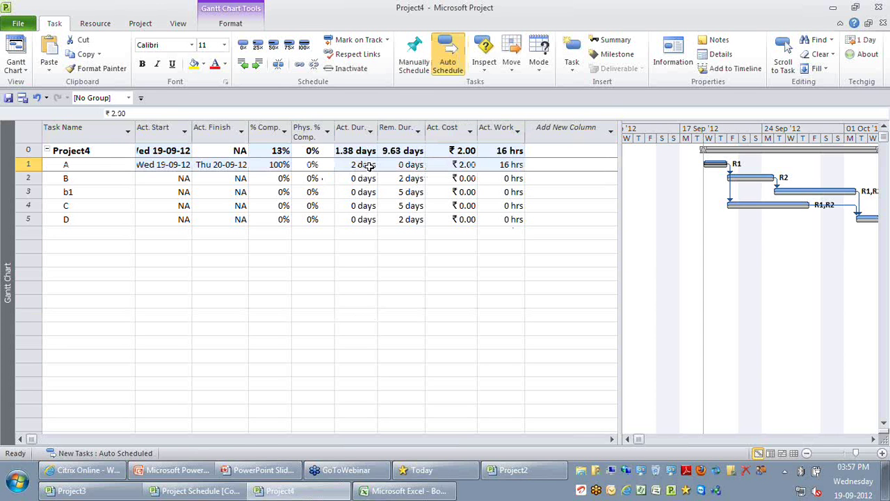
left_click(368, 165)
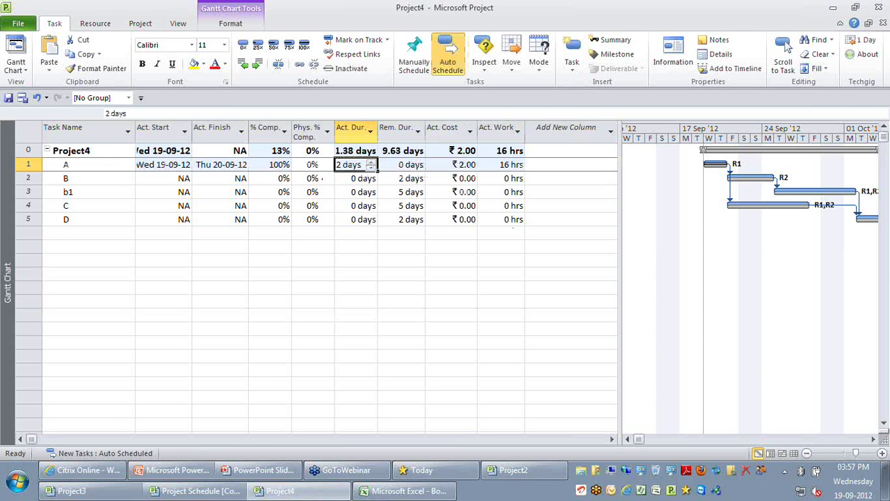
type("5")
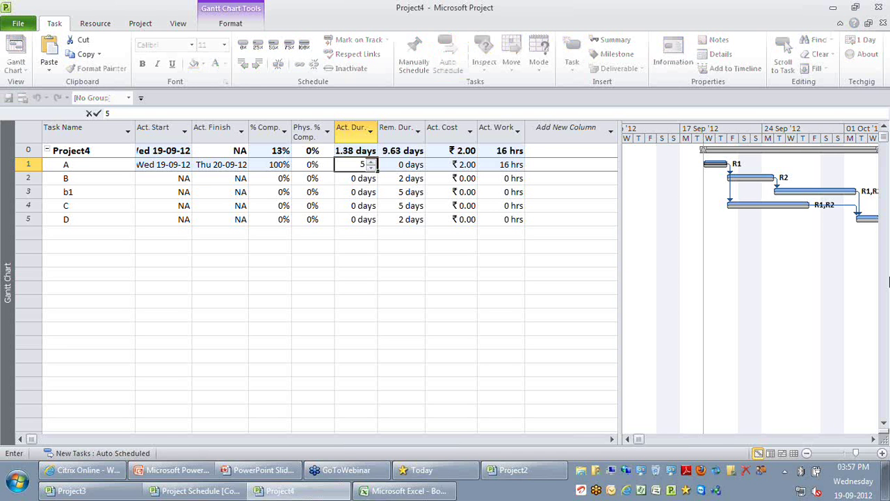
key("Return")
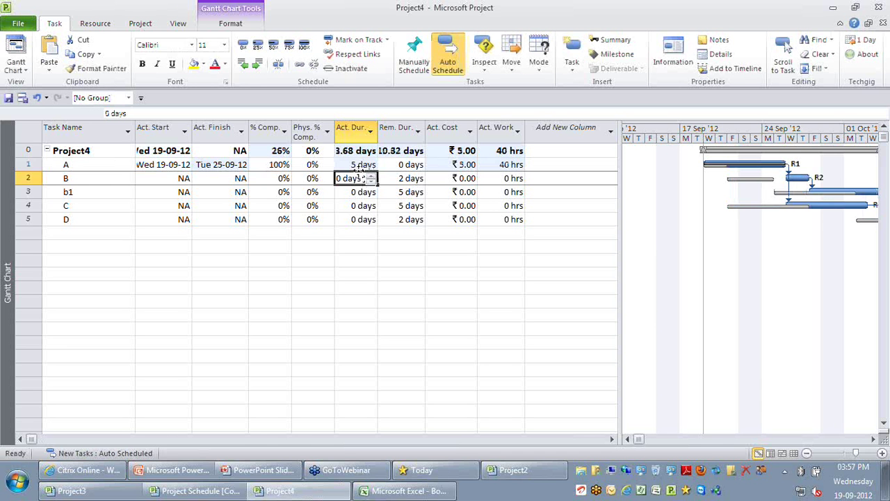
left_click(451, 165)
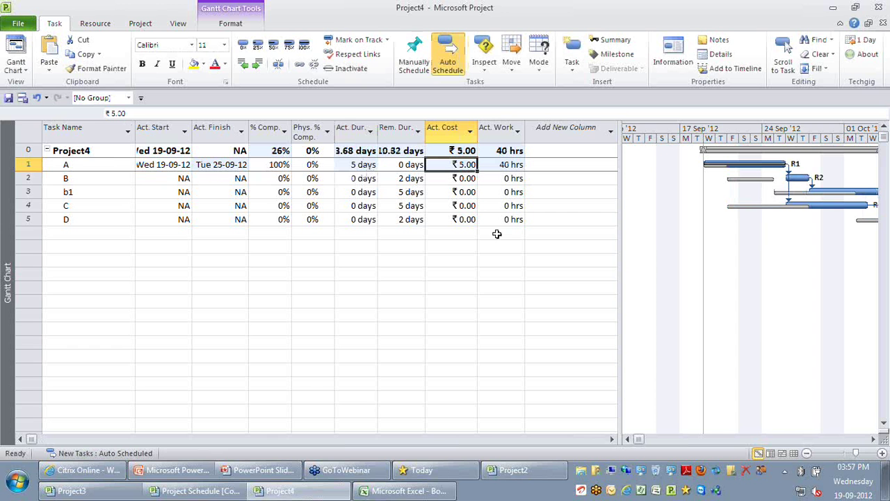
left_click(355, 287)
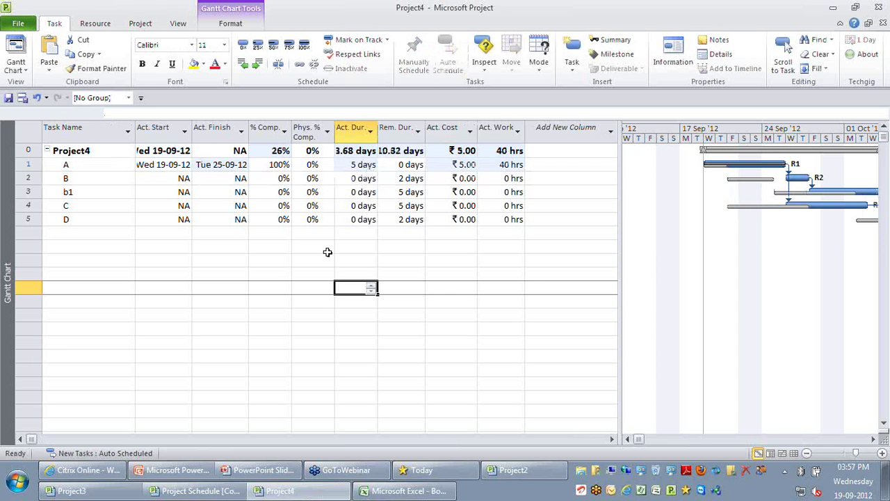
- Set the % Complete of task B to 50%
left_click(27, 178)
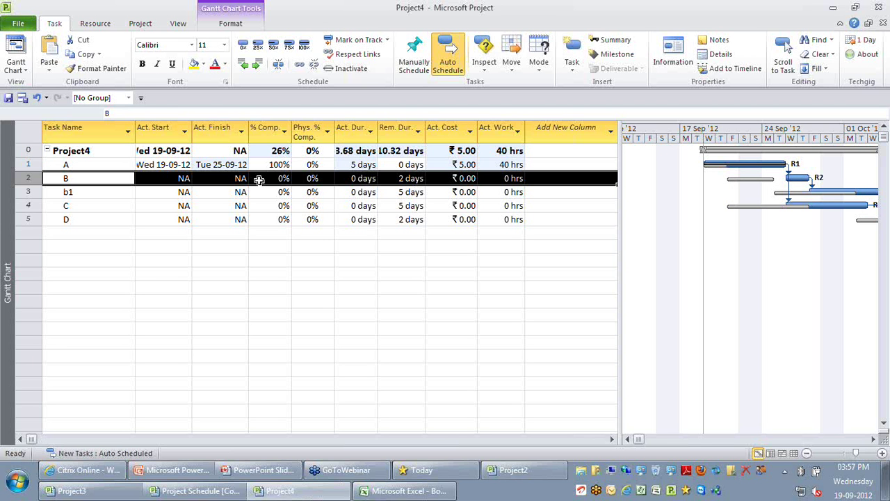
left_click(258, 180)
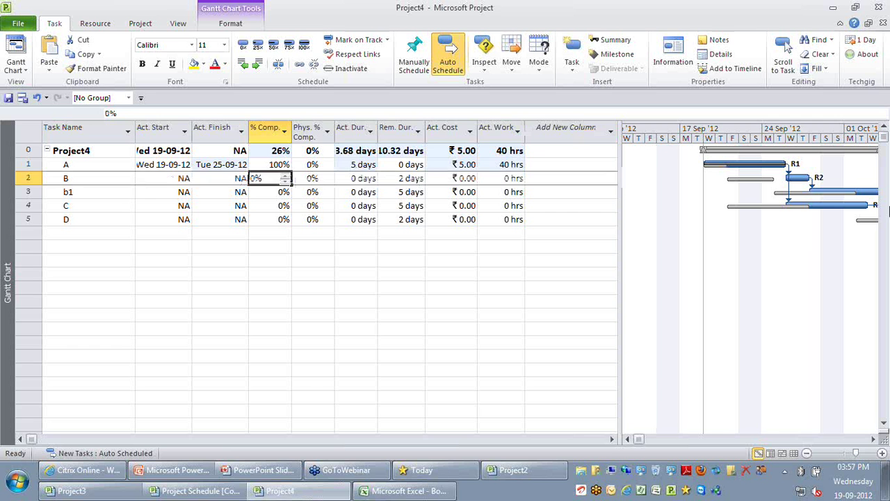
type("50")
key("Return")
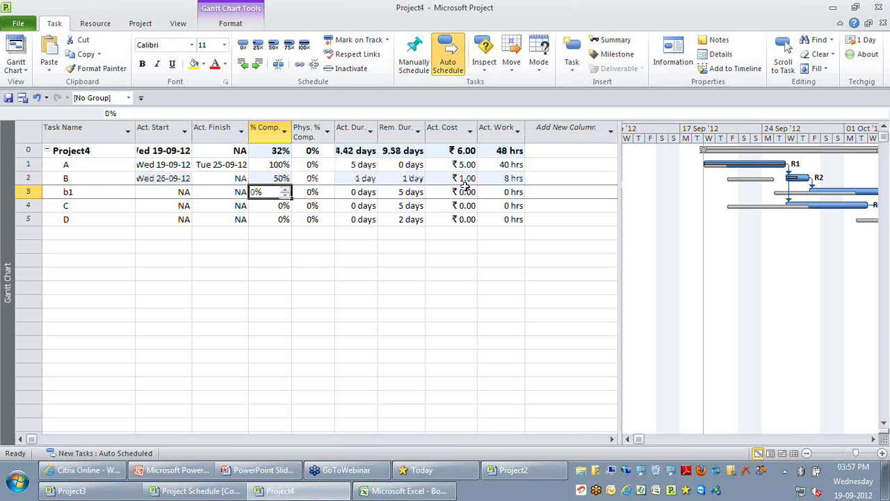
left_click(451, 274)
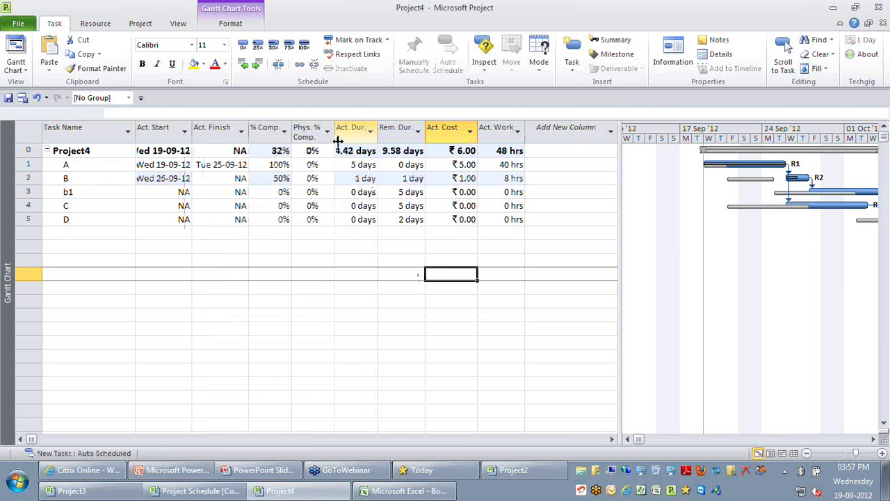
- Widen the Physical % Complete column slightly and highlight it for review
left_click_drag(337, 141, 350, 140)
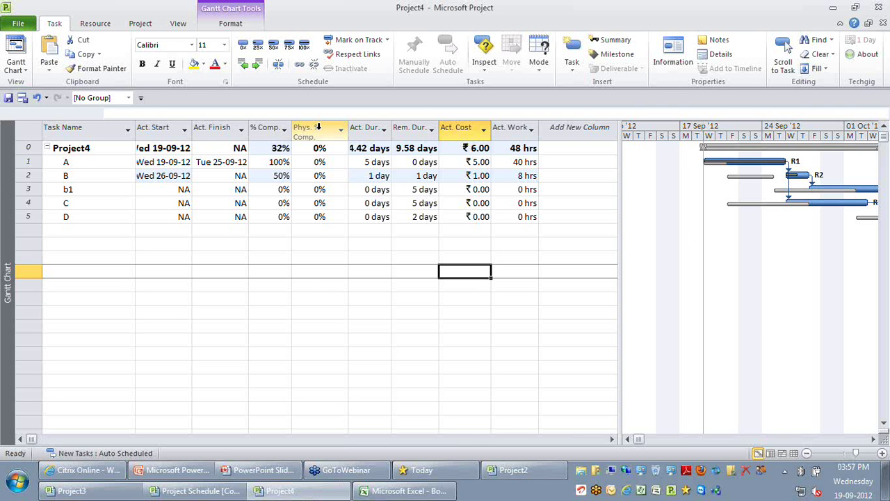
left_click(317, 127)
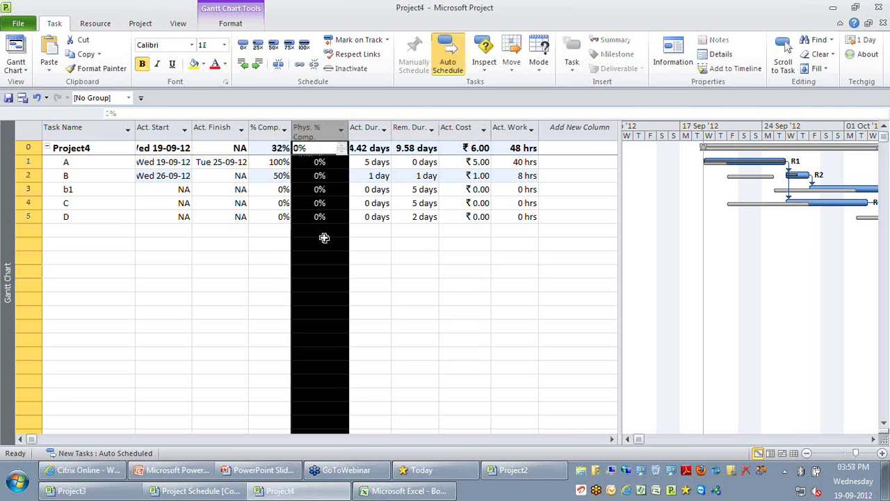
left_click(325, 245)
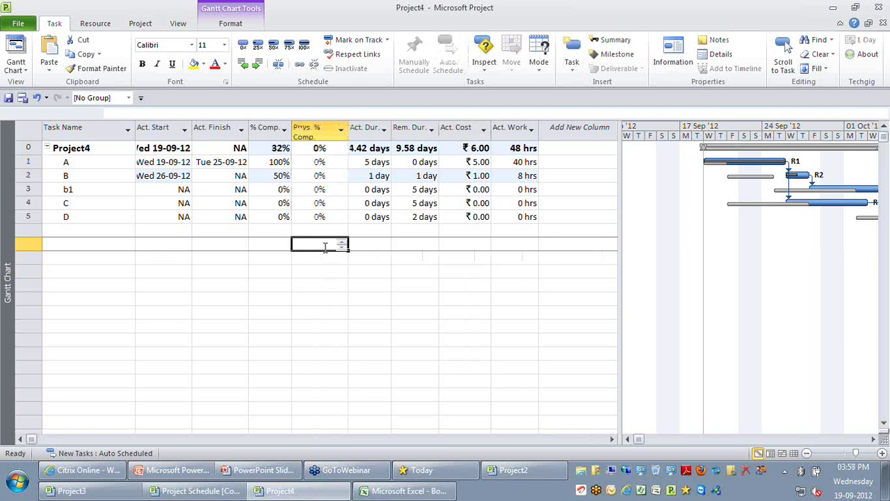
- Set the Physical % Complete of task A to 100%
left_click(123, 164)
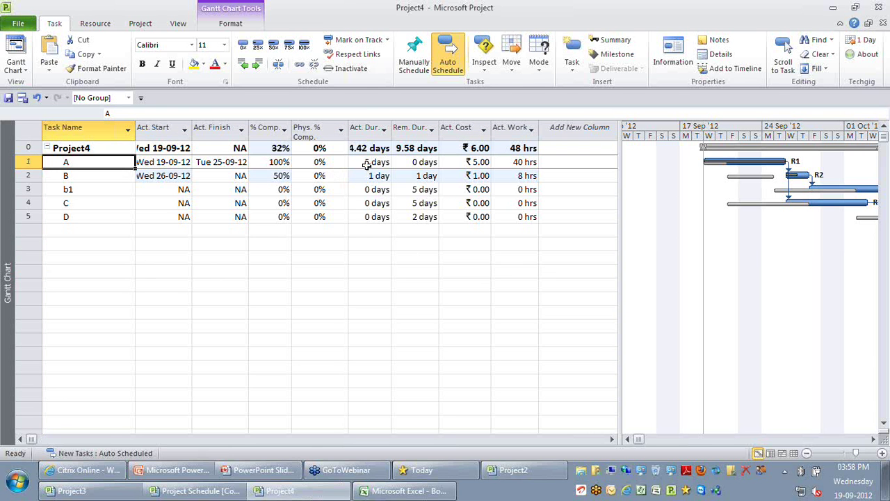
left_click(366, 164)
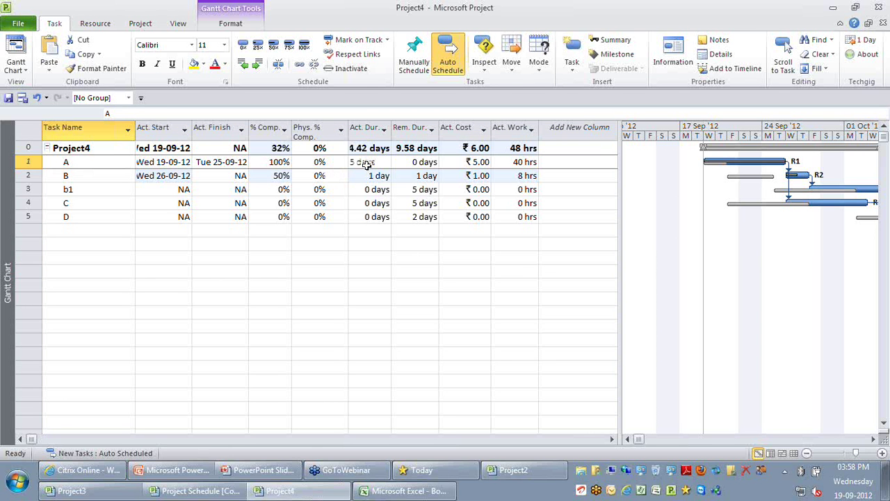
left_click(322, 162)
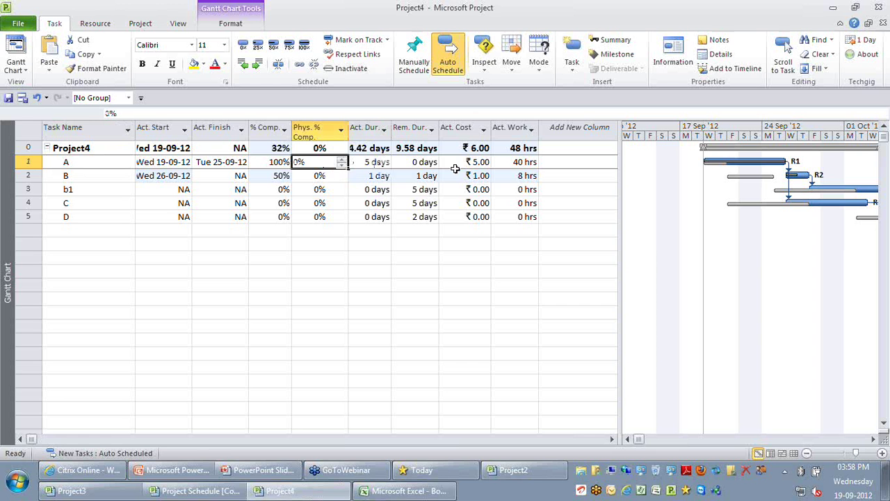
type("100")
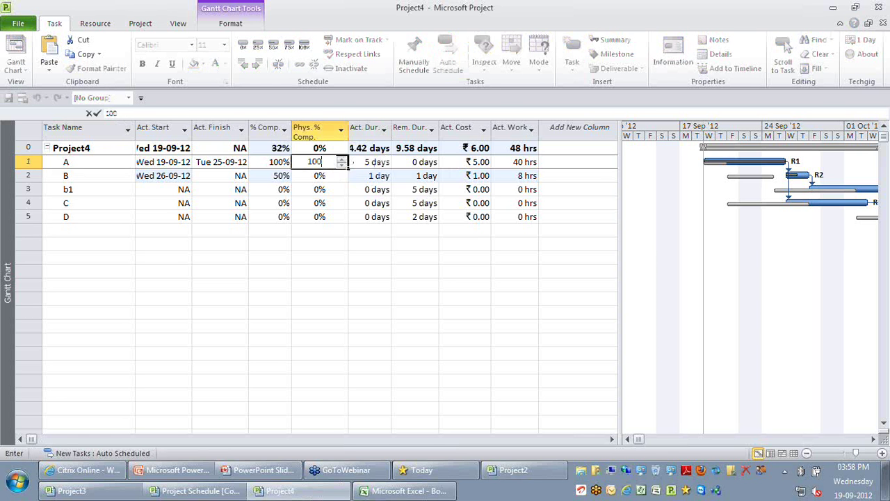
key("Return")
- Set the Physical % Complete of task B to 25%
key("Right")
key("Right")
key("Left")
key("Left")
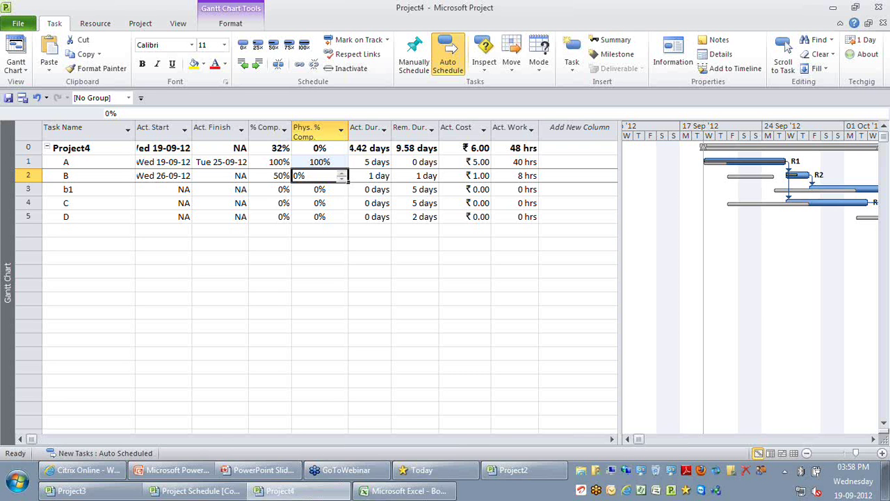
type("25")
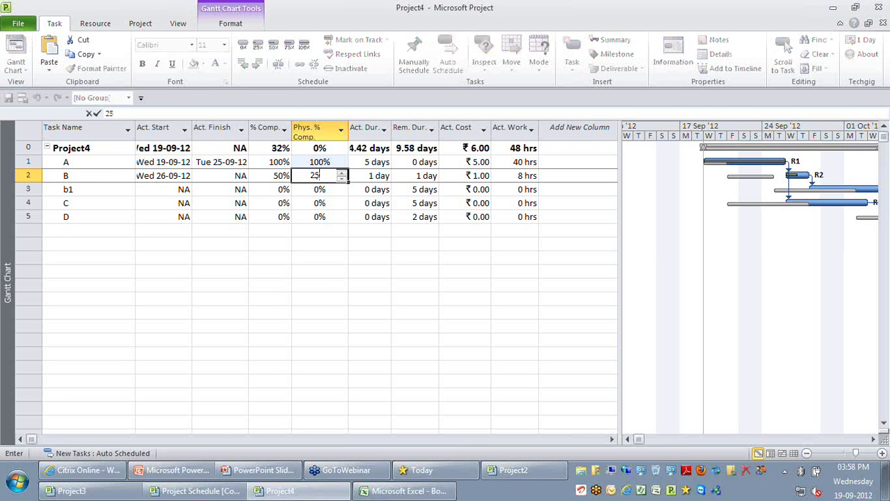
type("%")
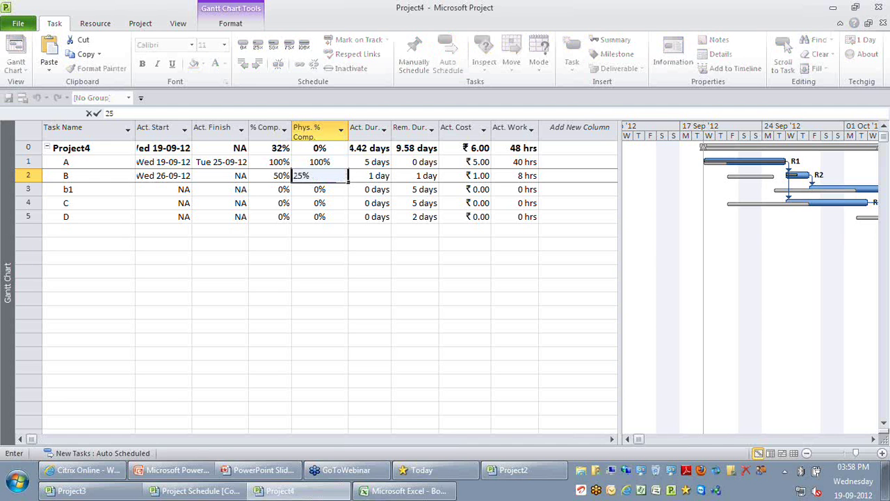
key("Return")
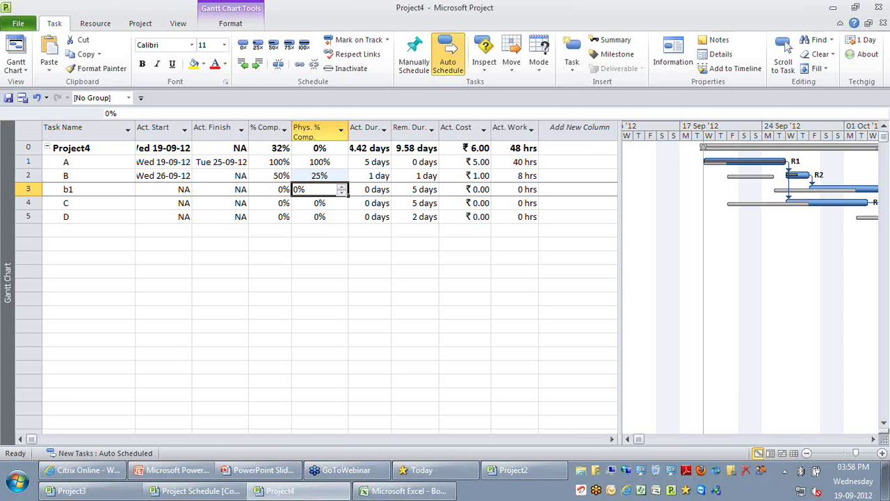
key("Up")
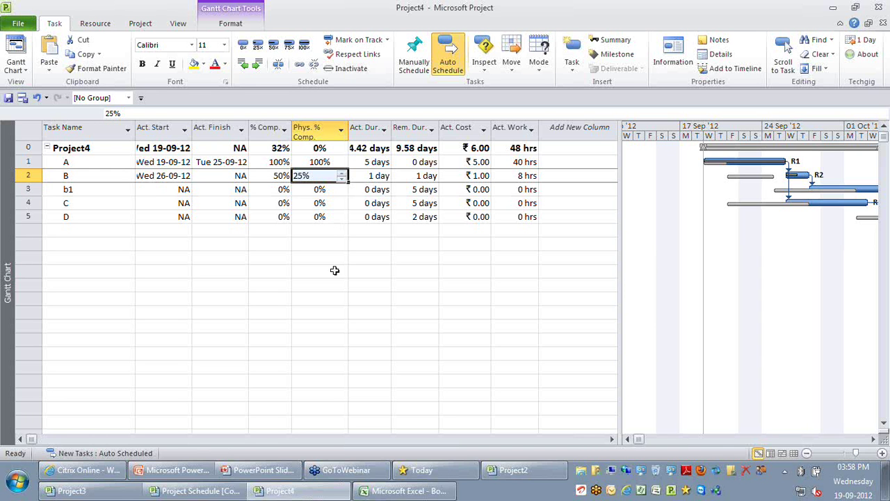
left_click(335, 271)
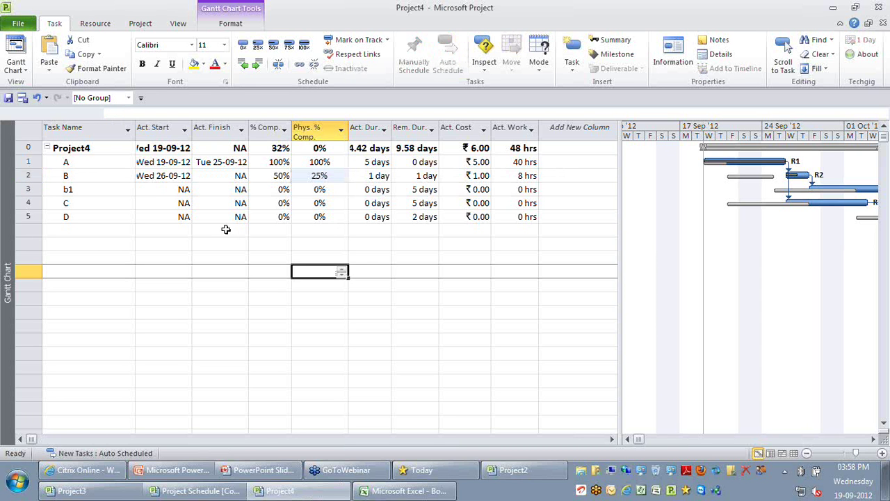
- Insert an Earned Value Method column before the Actual Start column and widen it to fit its contents
left_click(101, 162)
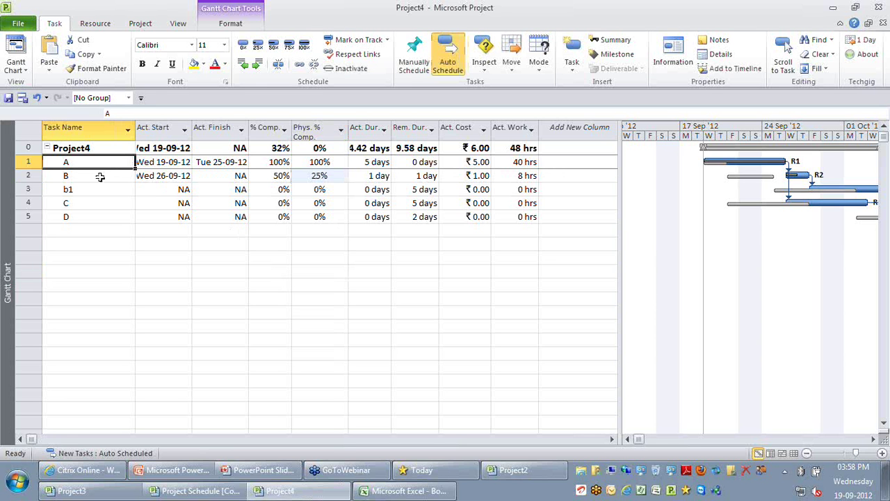
left_click(100, 176)
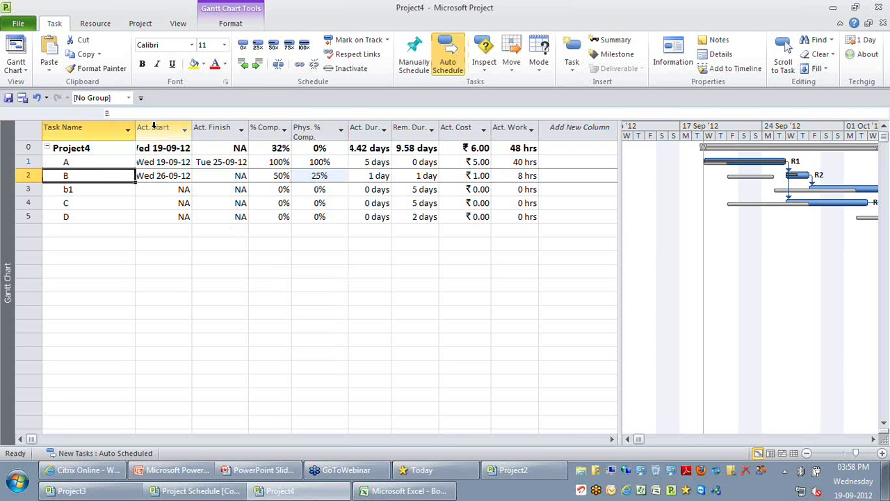
left_click(154, 125)
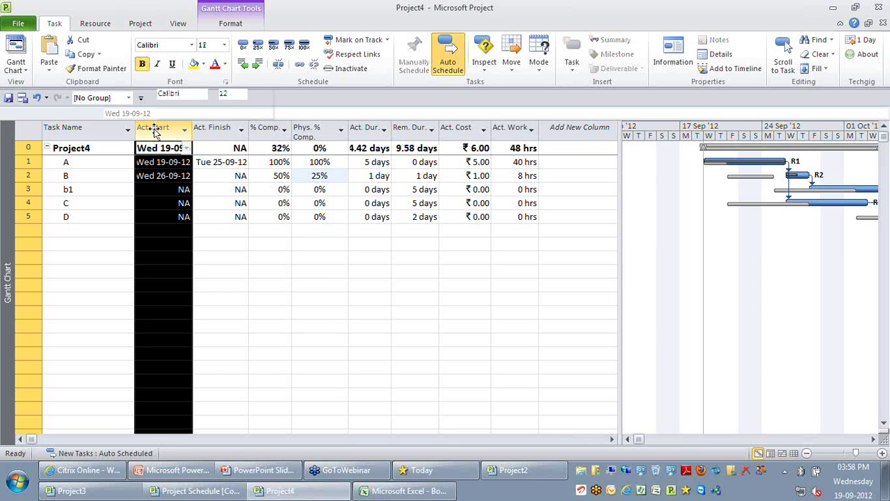
right_click(154, 131)
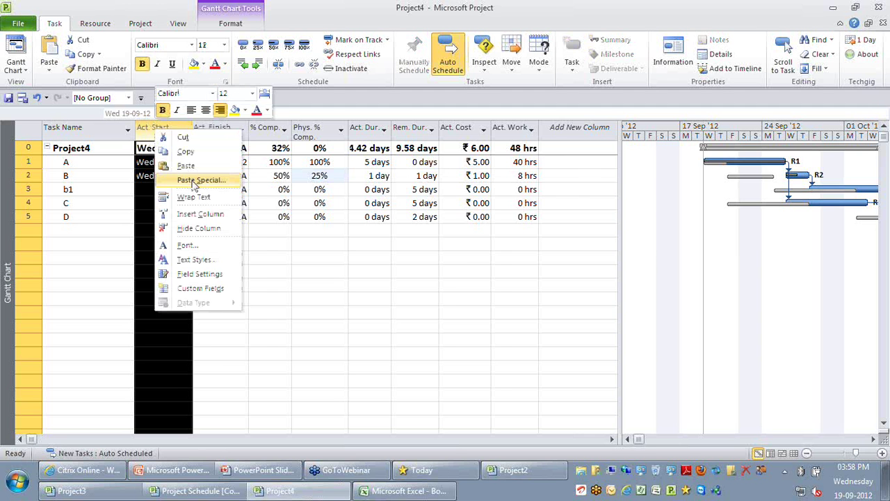
left_click(201, 213)
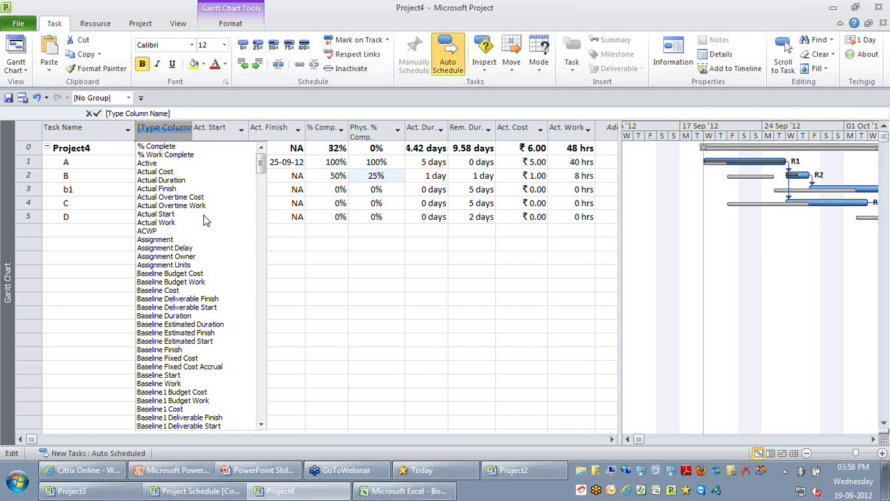
type("Earned Value Method")
key("Return")
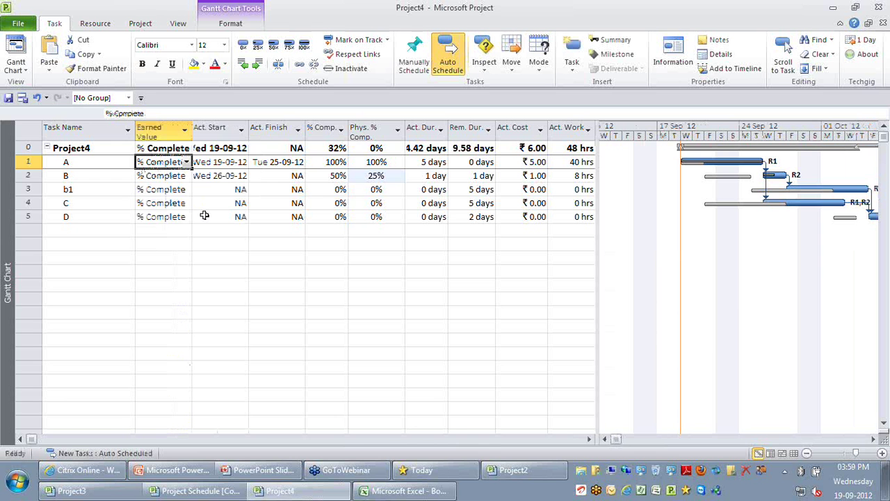
left_click(201, 243)
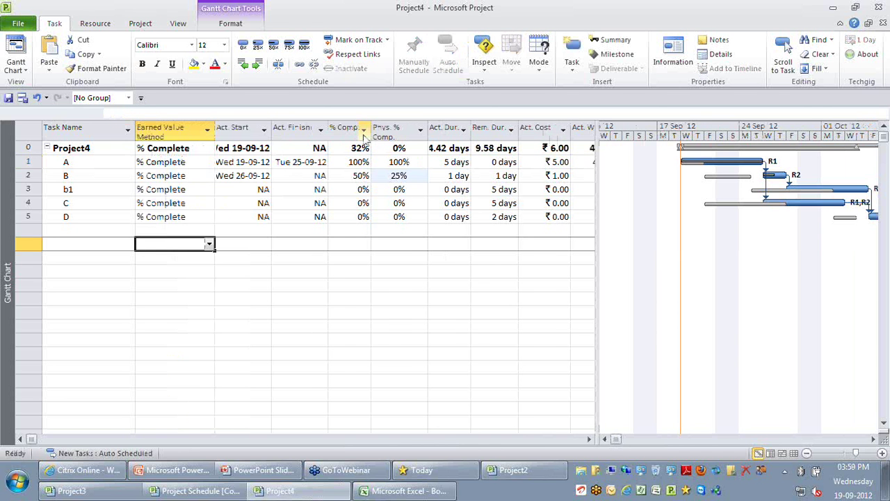
left_click(362, 135)
left_click(299, 312)
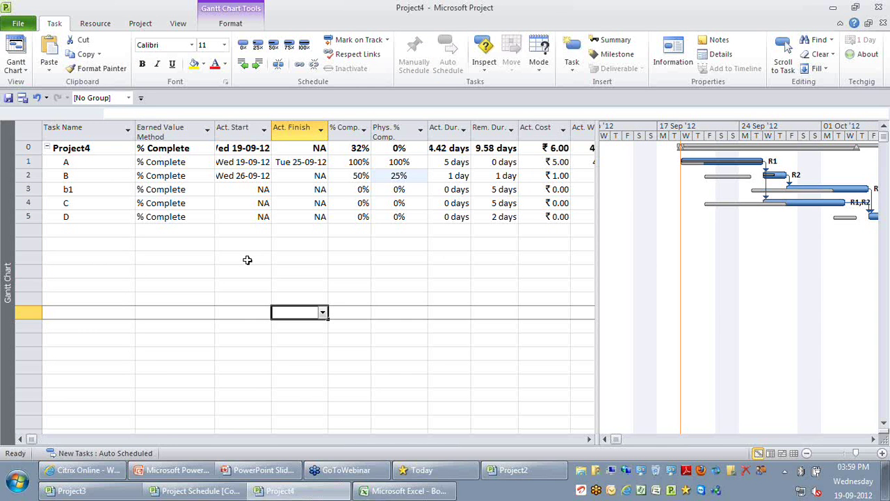
- Set the Earned Value Method of task A to Physical % Complete and fill it down through task D
left_click(208, 162)
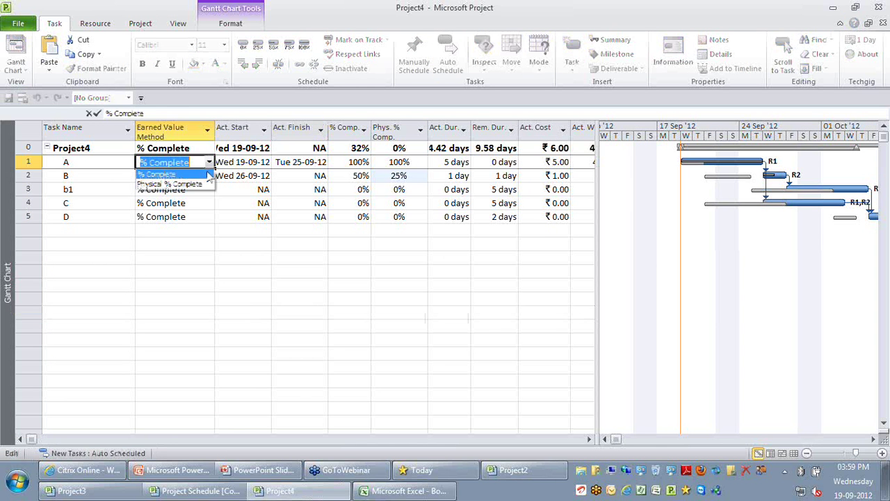
left_click(205, 184)
left_click_drag(215, 168, 215, 216)
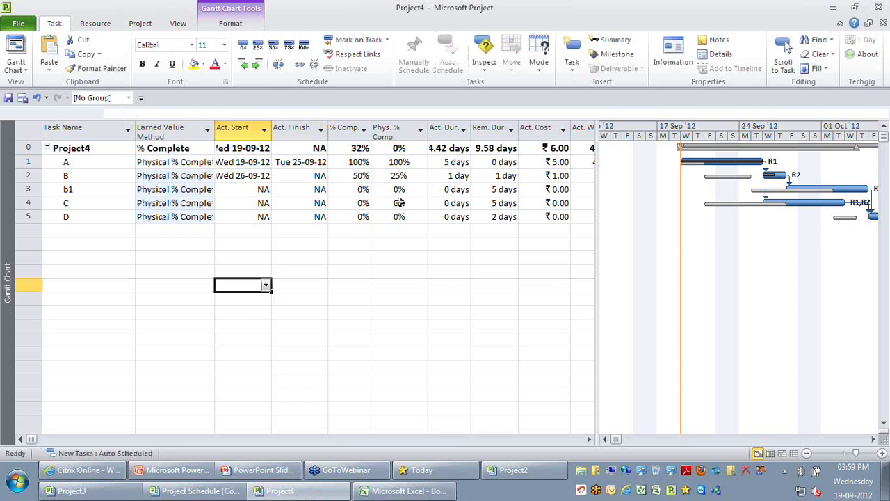
- Re-enter 100% as the Physical % Complete of task A
left_click(399, 175)
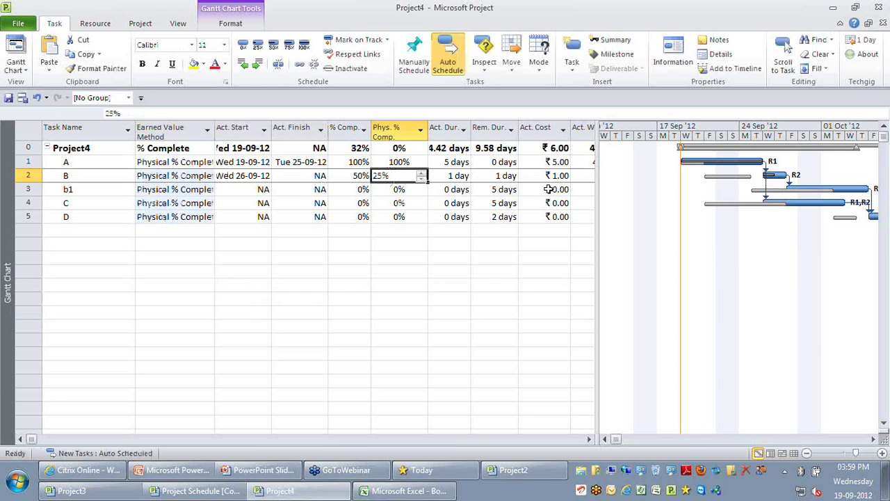
key("Up")
type("100")
key("Return")
key("Down")
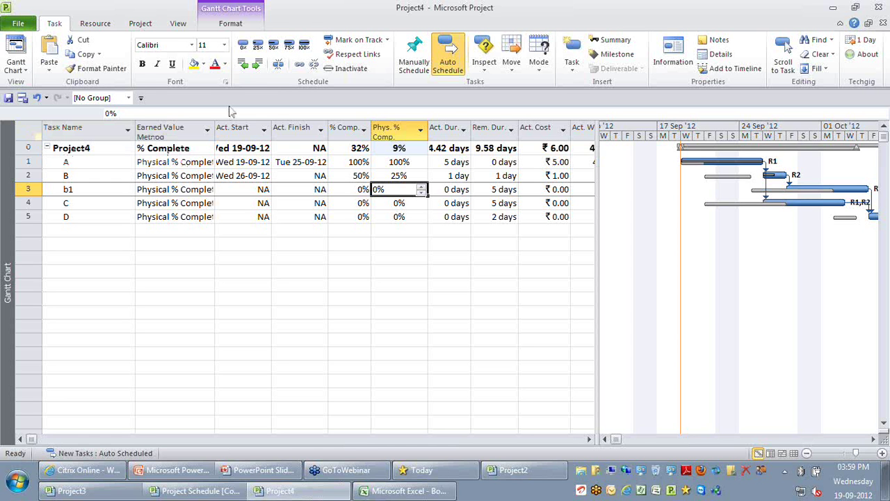
- Apply the Earned Value table to the task sheet and examine the planned and earned values of task B
scroll(332, 66, "down", 3)
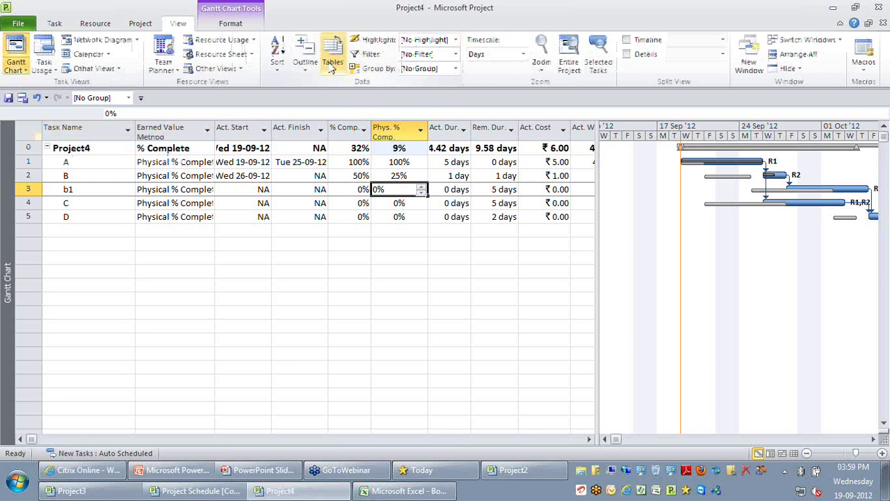
left_click(332, 63)
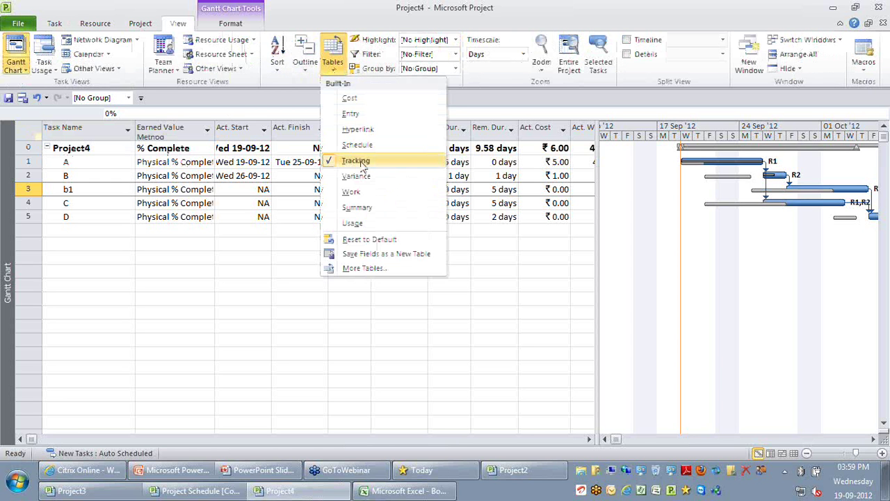
left_click(400, 270)
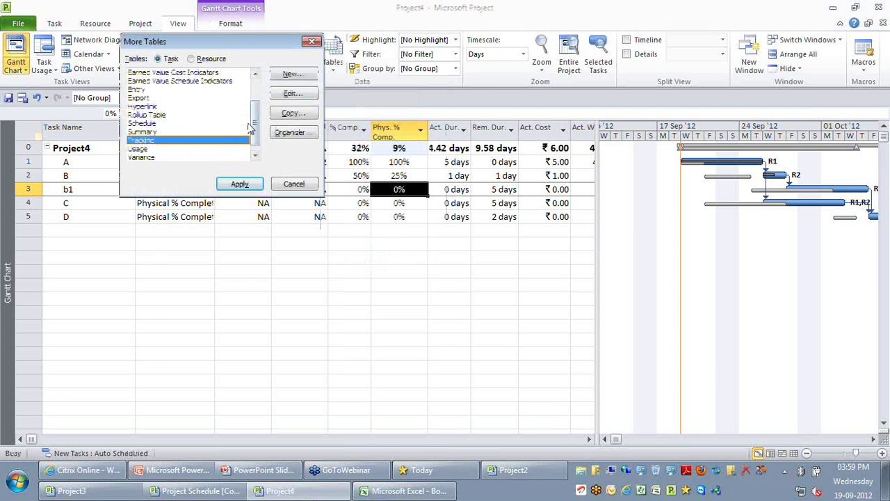
key("e")
key("Return")
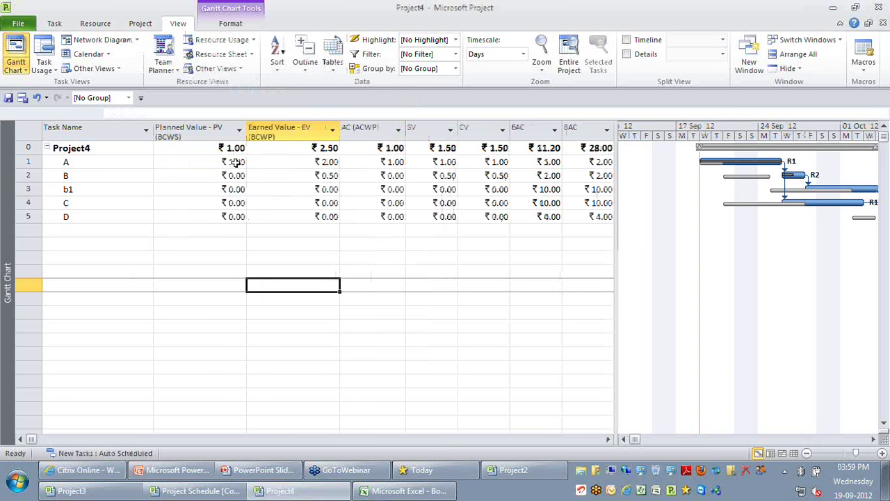
left_click(199, 131)
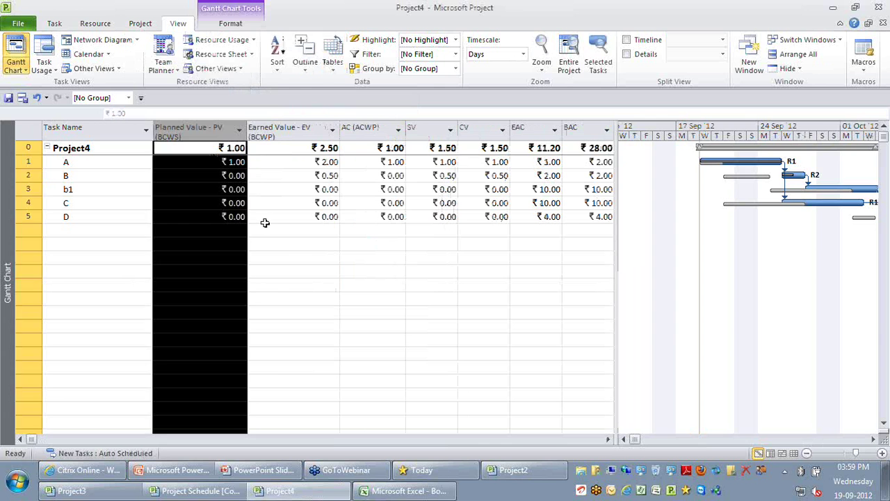
key("Down")
key("Right")
left_click(123, 177)
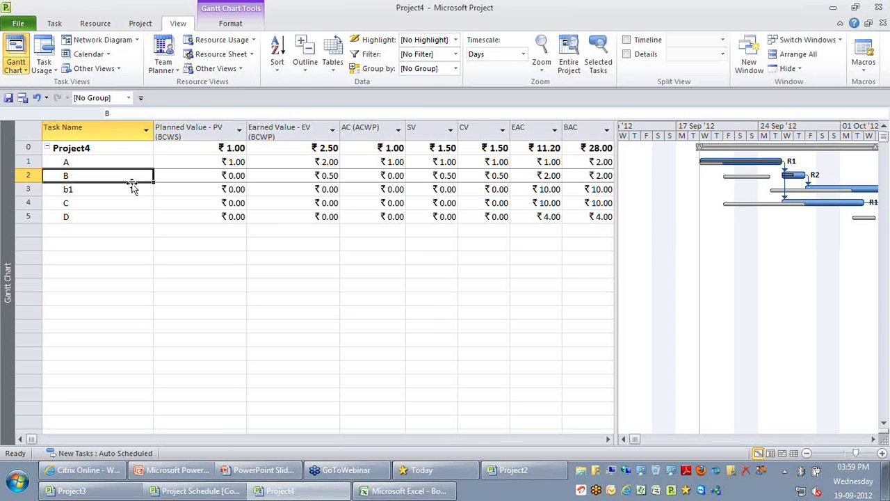
left_click(324, 178)
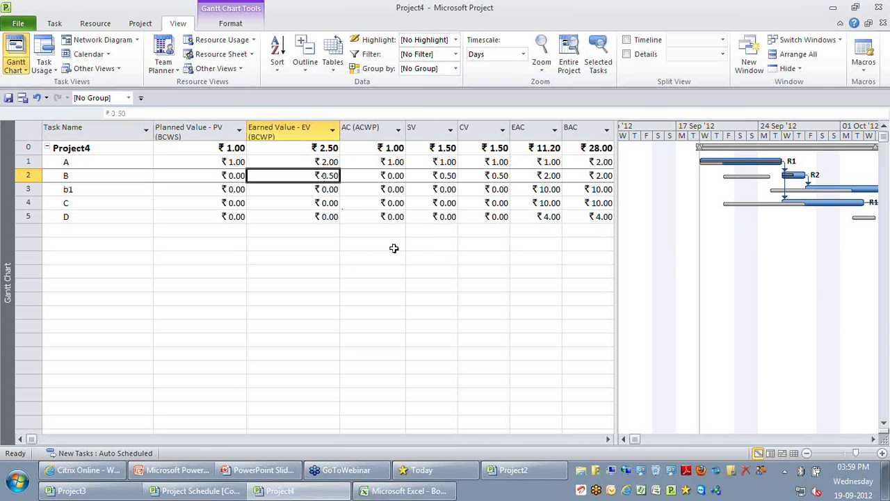
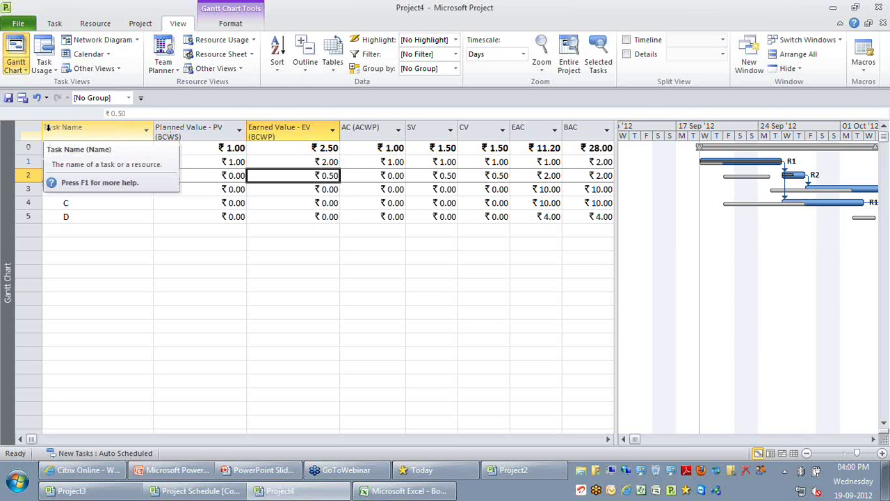
- Select the whole table and recalculate the project
left_click(30, 127)
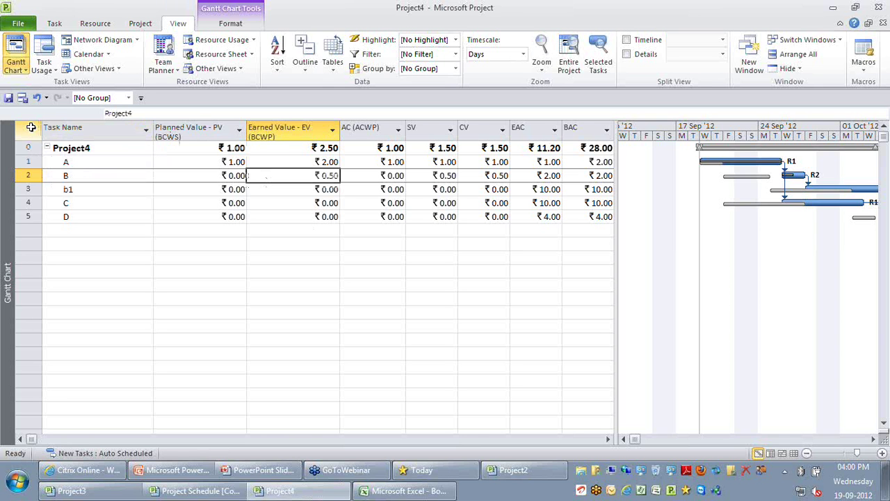
left_click(30, 128)
right_click(30, 128)
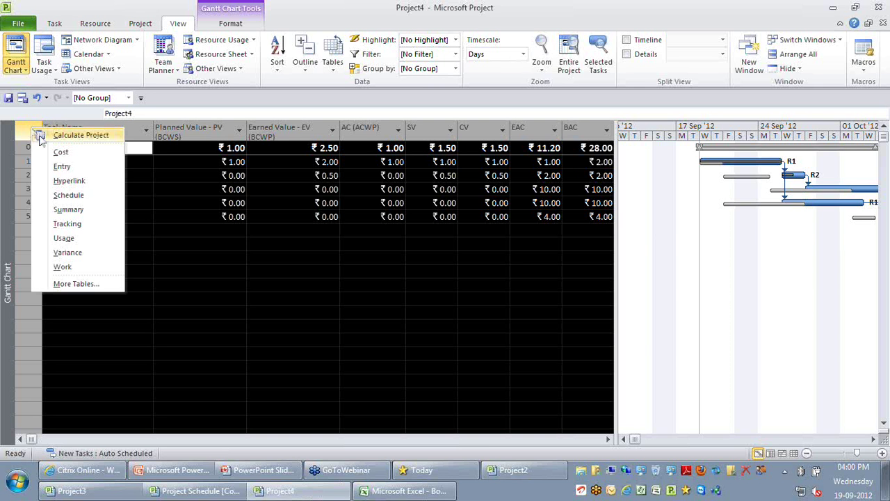
left_click(40, 138)
- Insert a Physical % Complete column before Planned Value and check the planned values of tasks A and B
left_click(204, 132)
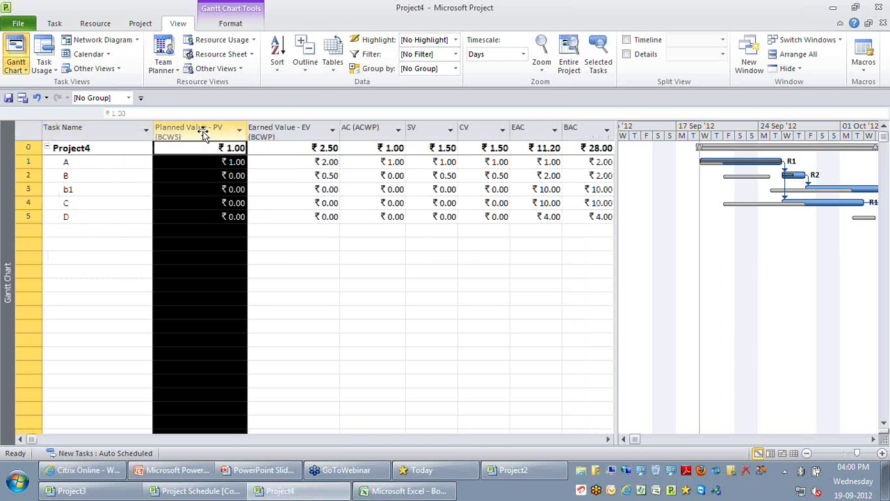
right_click(204, 133)
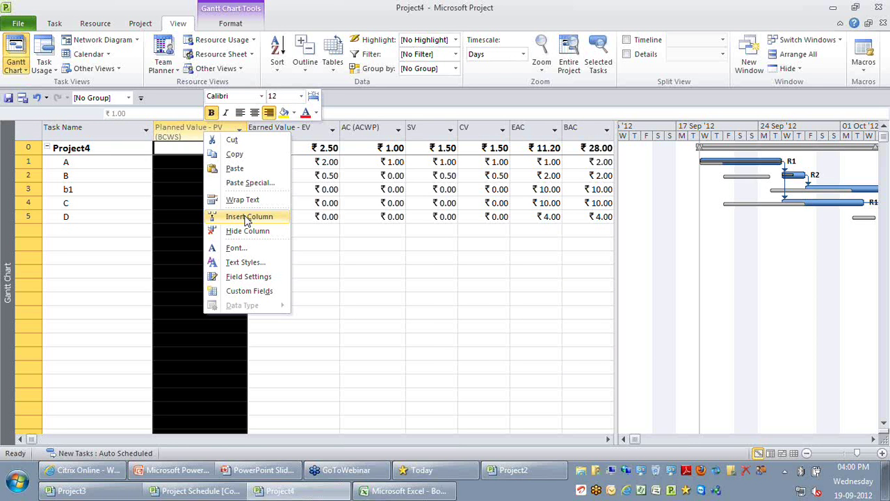
left_click(245, 217)
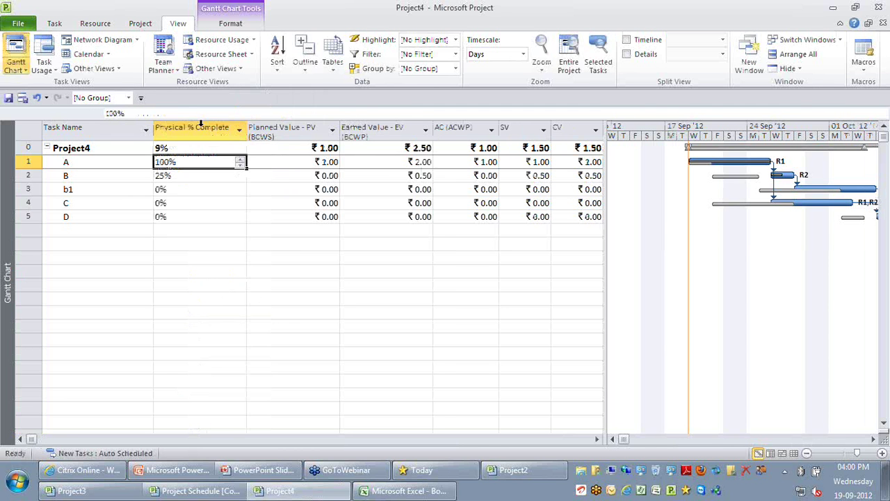
left_click(282, 131)
left_click(318, 162)
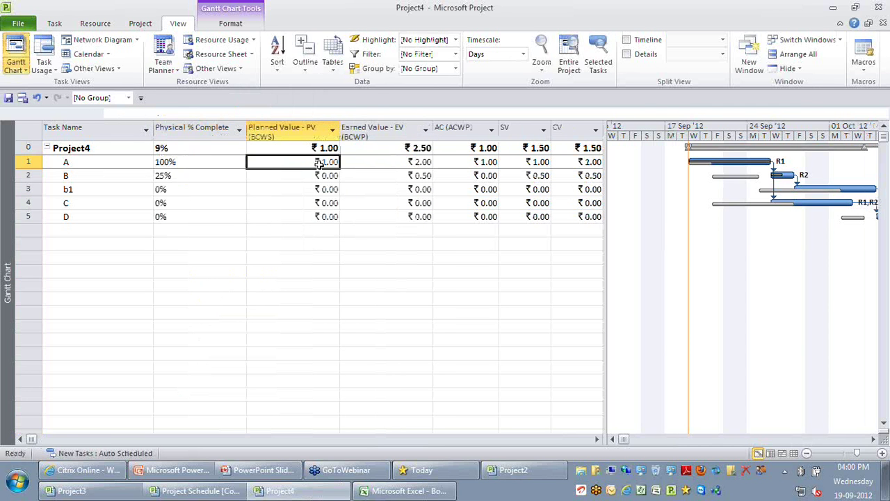
key("Down")
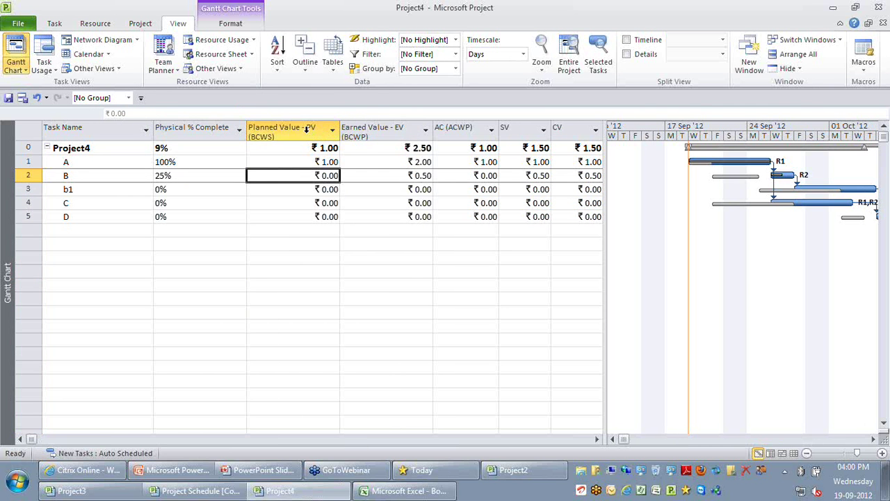
left_click(310, 130)
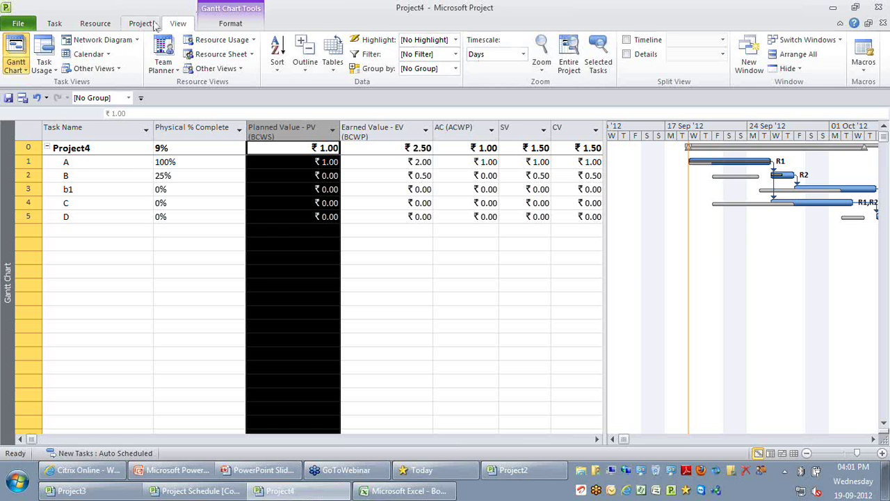
- Set the project's status date to 28-09-12 and review the planned and earned values
left_click(156, 25)
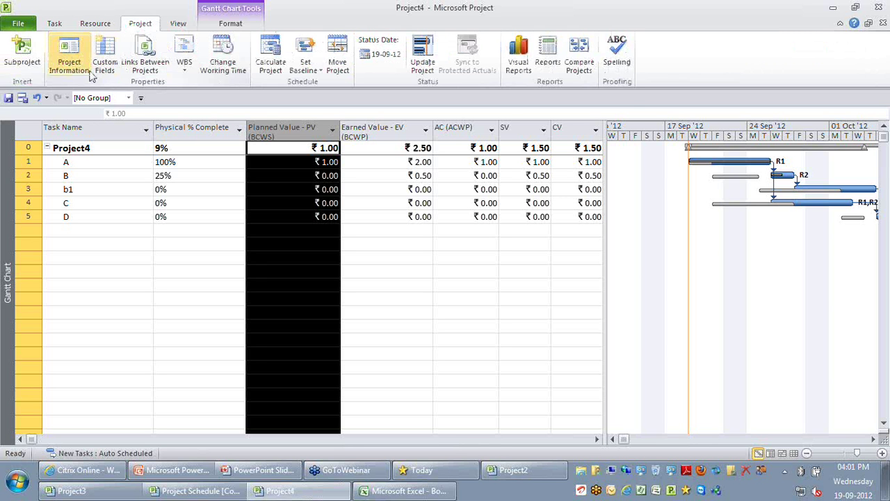
left_click(86, 74)
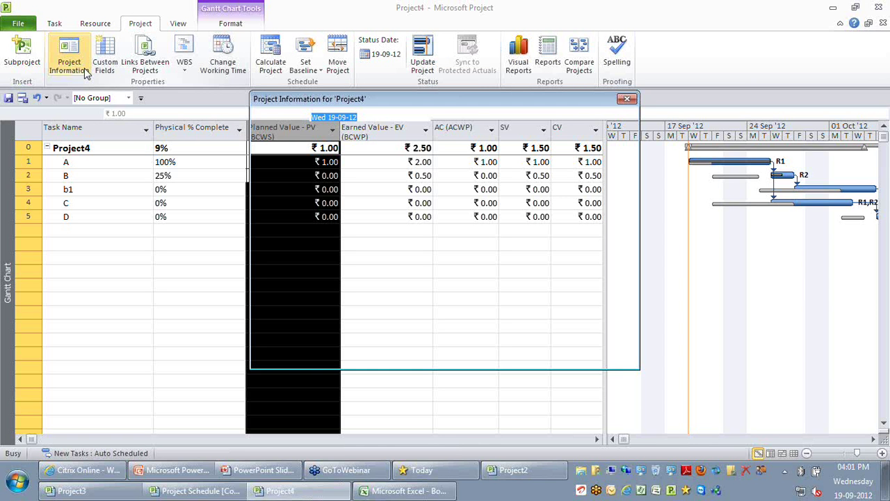
left_click(629, 137)
left_click(555, 356)
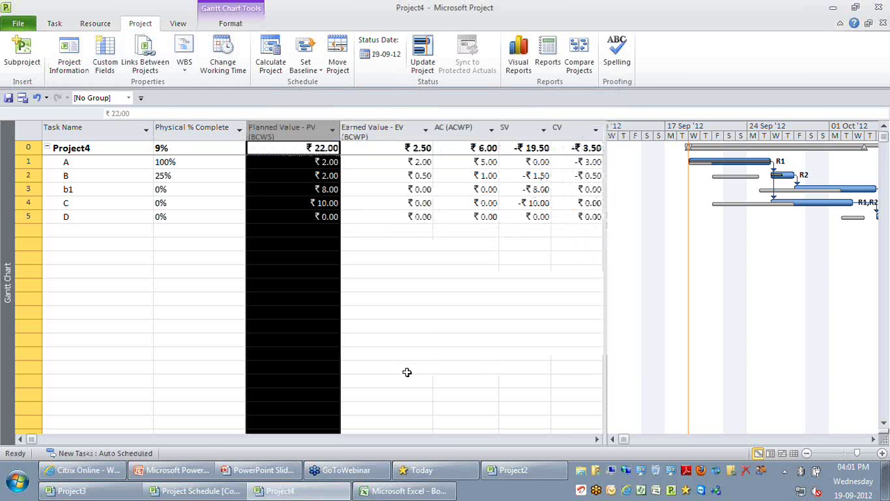
left_click(309, 200)
left_click(320, 175)
left_click(426, 148)
left_click(303, 146)
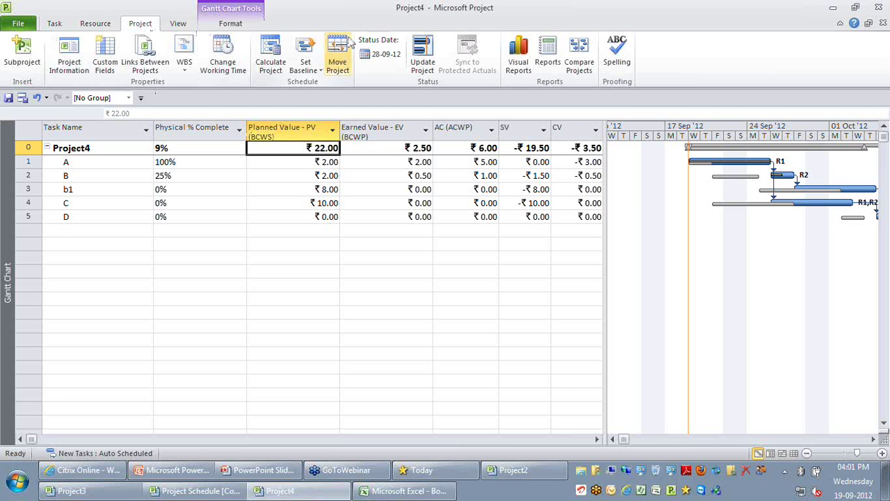
- Generate the Earned Value Over Time visual report in Excel with weekly usage data
left_click(527, 62)
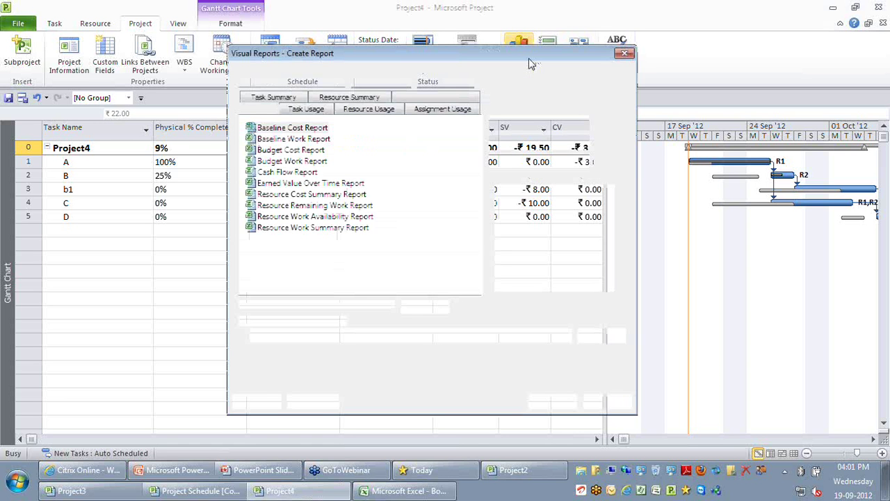
left_click(306, 183)
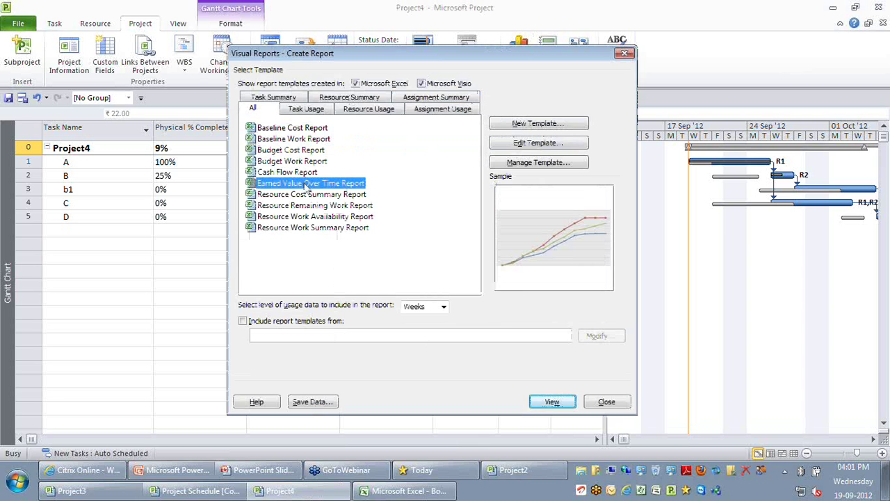
left_click(566, 402)
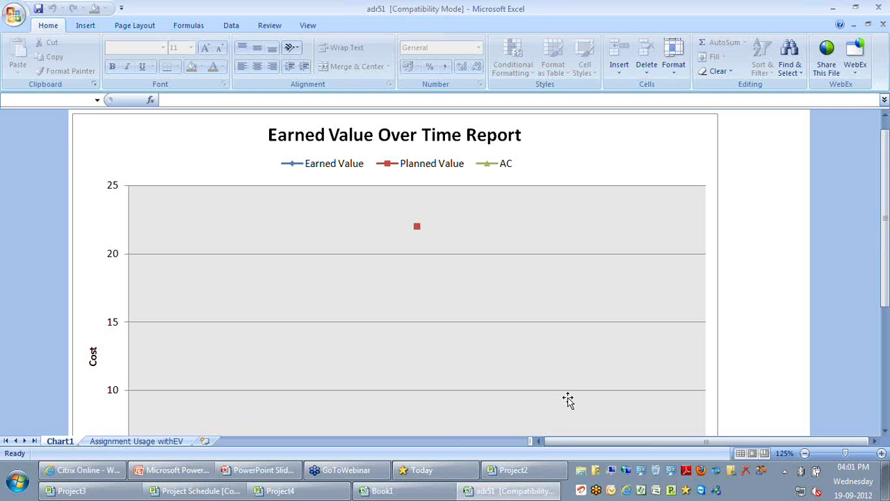
- Expand Q3 into weeks in the report's pivot table and view the Earned Value Over Time chart by week
key("ctrl+Page_Down")
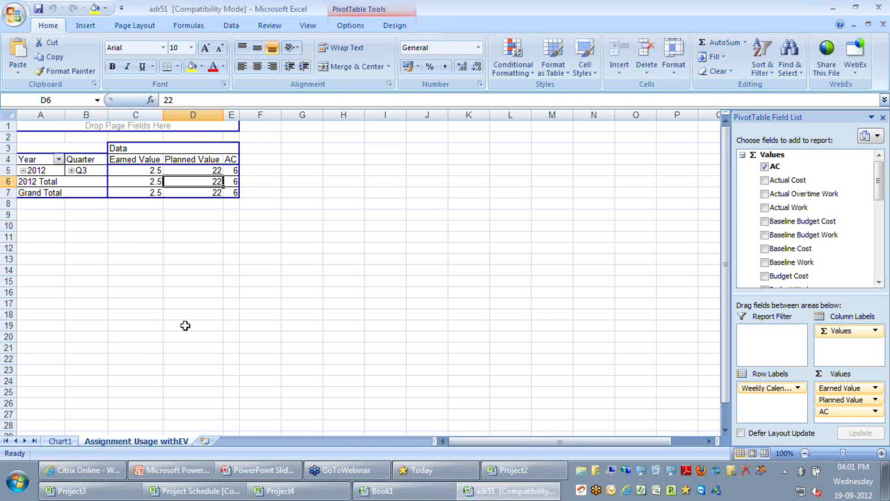
key("ctrl+Page_Up")
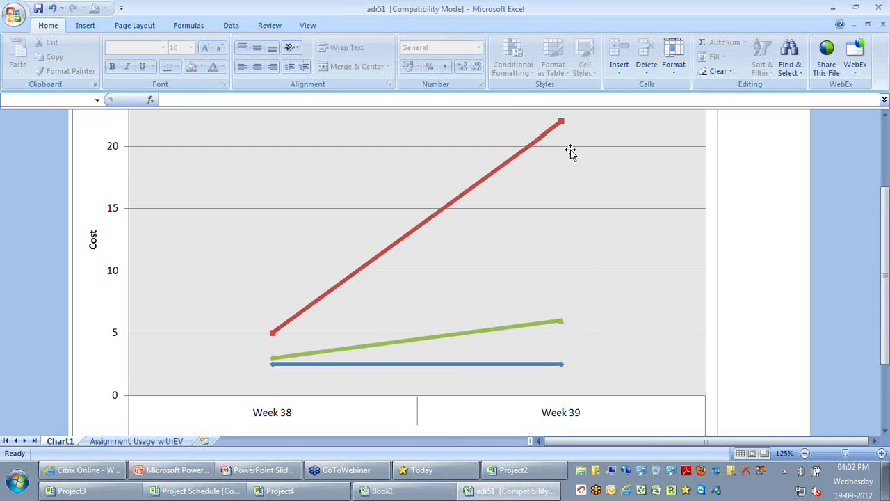
scroll(487, 244, "down", 1)
- Close the weekly report without saving and regenerate the Earned Value Over Time report from Project4 with daily usage data
key("alt+F4")
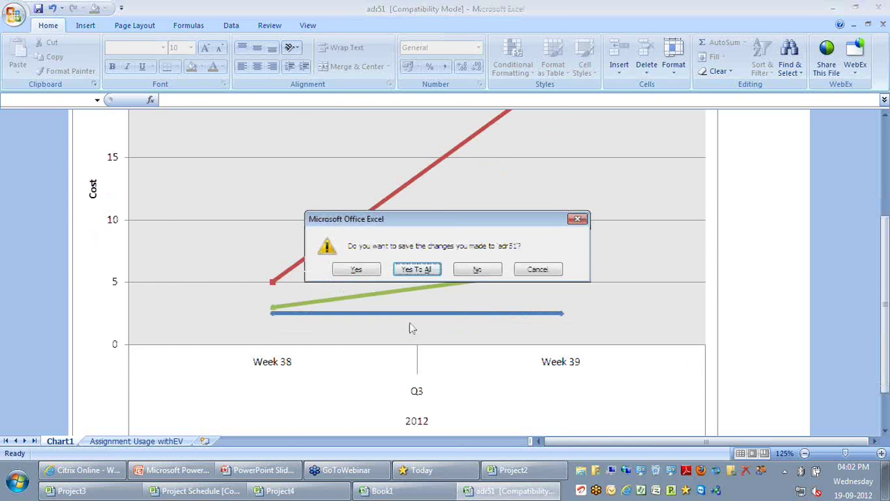
key("n")
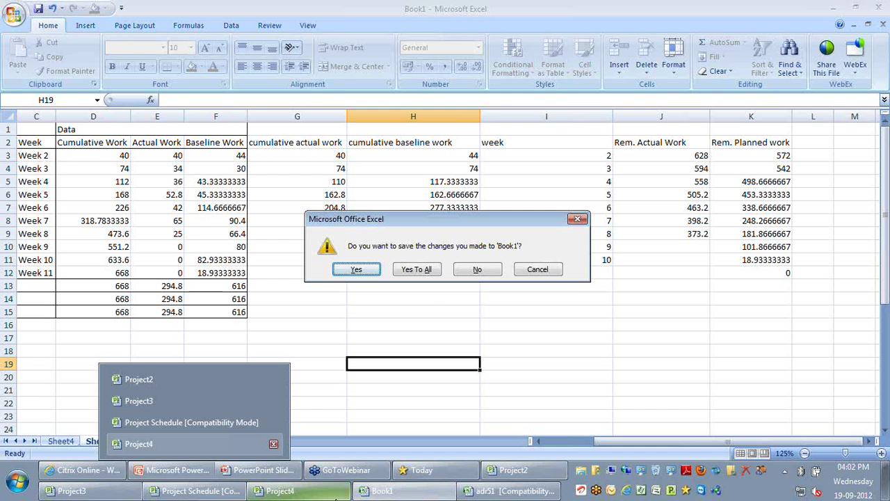
left_click(139, 444)
left_click(444, 306)
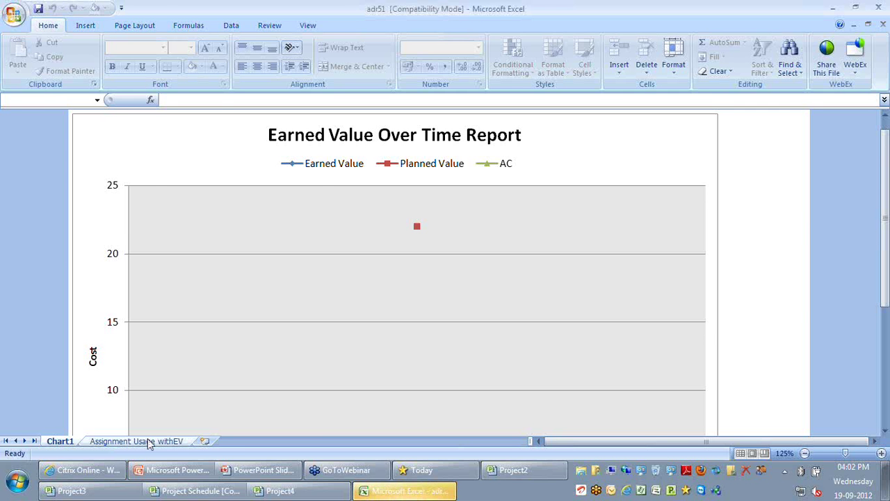
- Expand the pivot table on the Assignment Usage withEV sheet to the days of Weeks 38 and 39 and view the daily chart
left_click(140, 441)
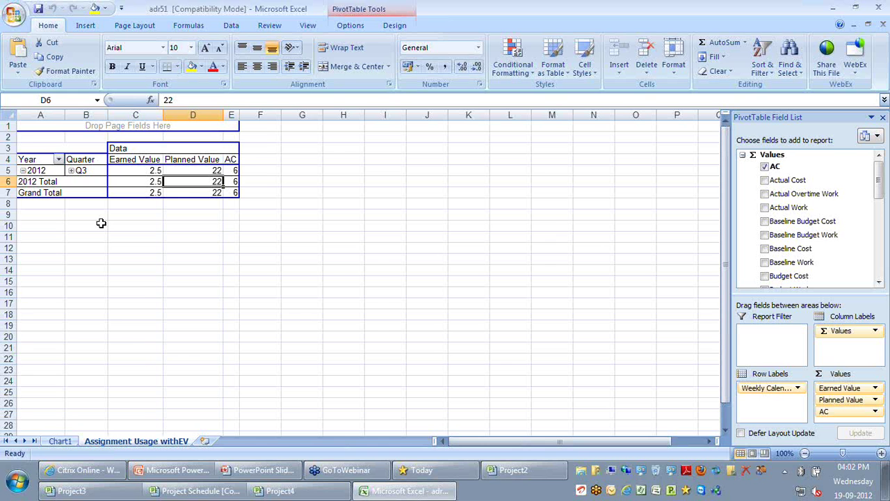
left_click(115, 237)
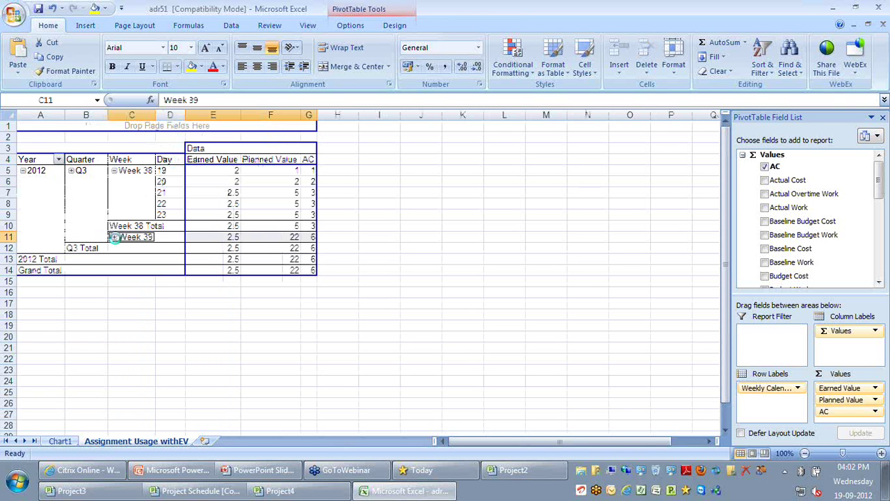
left_click(64, 442)
left_click_drag(886, 208, 887, 242)
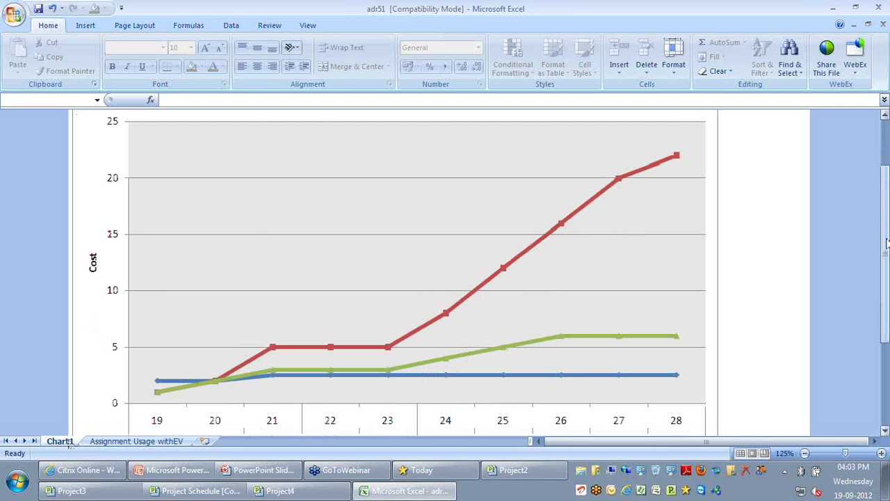
- Return to Project4, dismiss the visual report dialog and check the earned value method in task A's advanced information
left_click(280, 491)
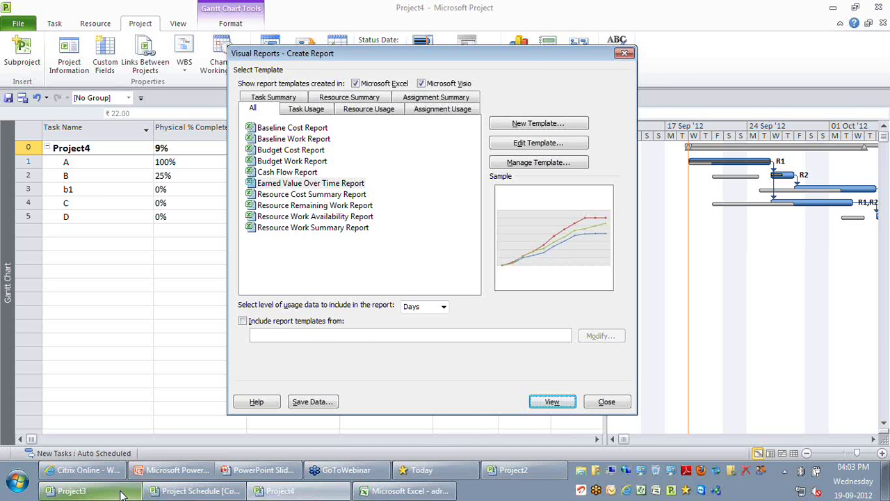
key("Escape")
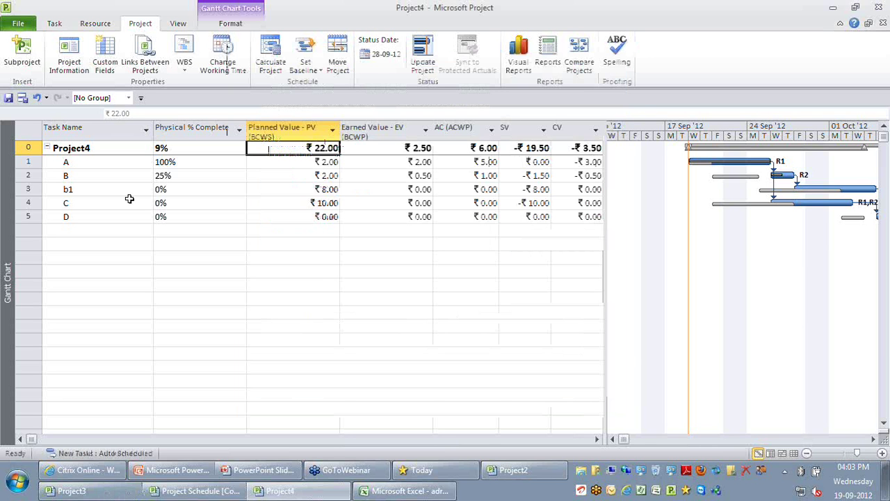
double_click(65, 161)
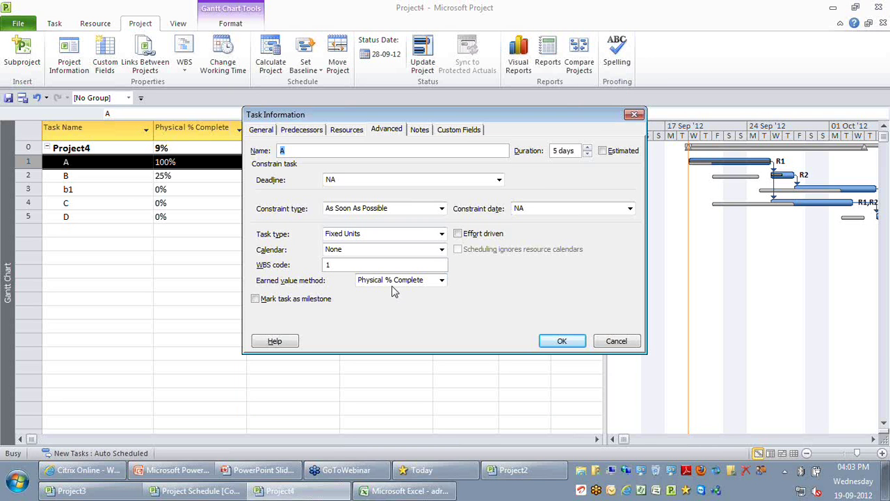
key("Escape")
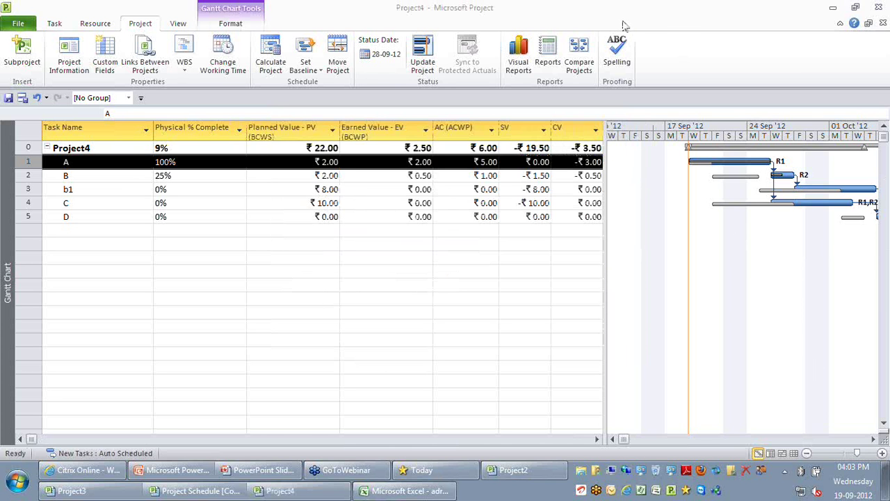
- Examine task A's schedule variance in the earned value table
left_click(549, 164)
left_click(548, 162)
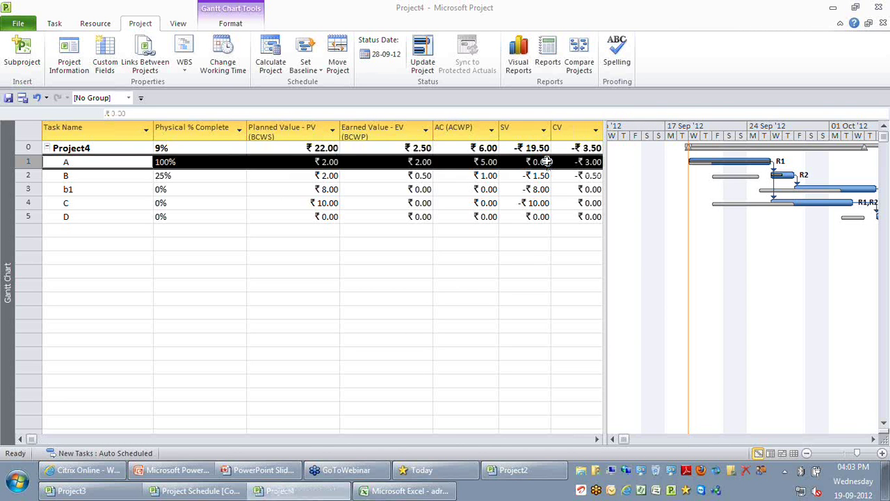
left_click(548, 162)
left_click(549, 161)
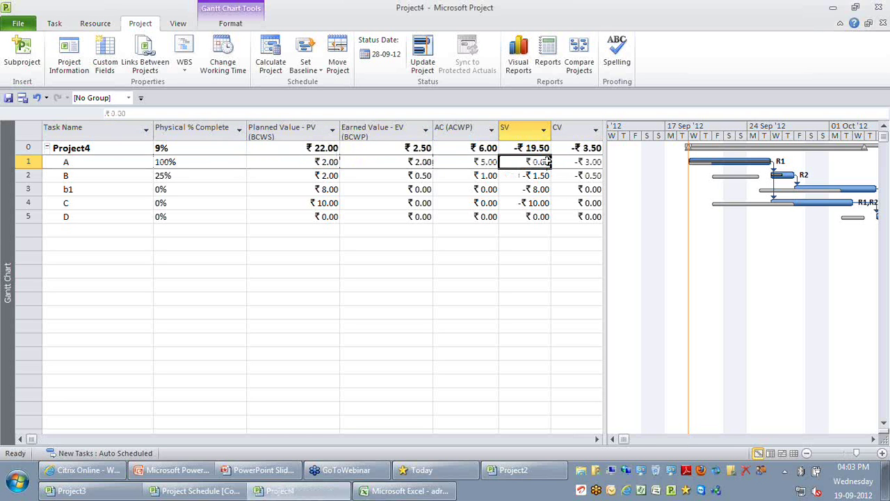
left_click(480, 231)
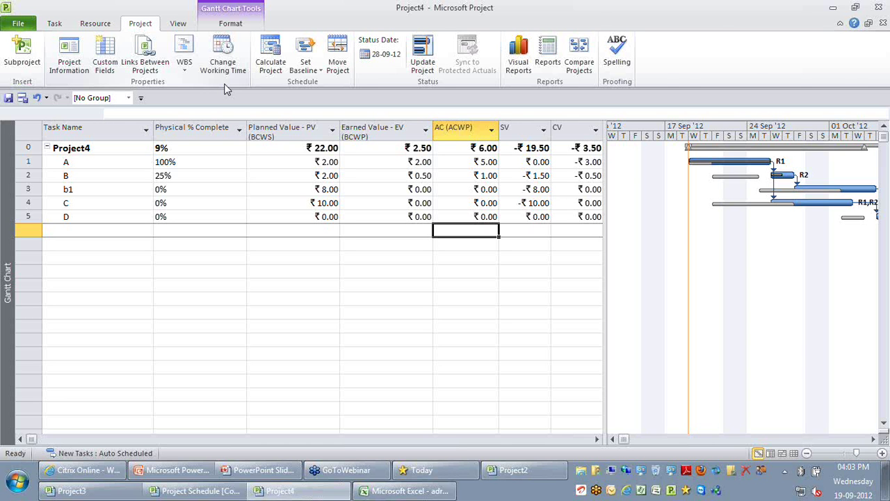
- Switch the Gantt Chart to the Variance table and review the Baseline Start, Start Variance and Finish Variance columns
left_click(179, 24)
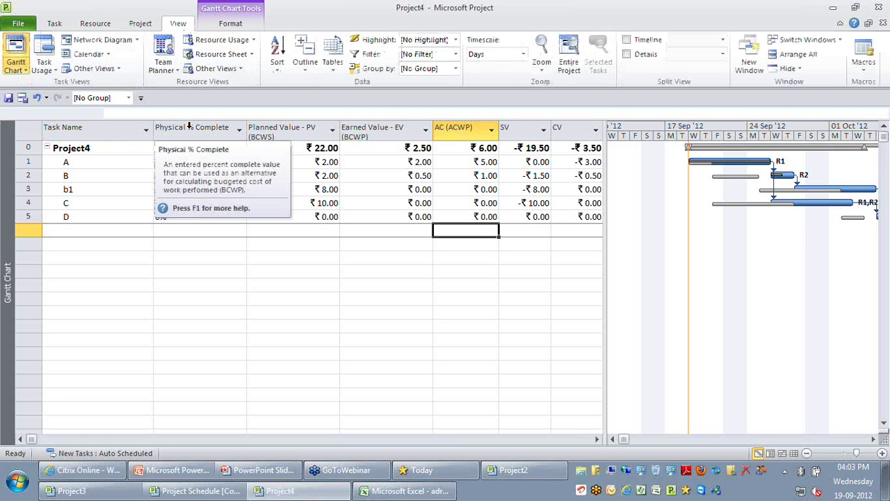
left_click(339, 62)
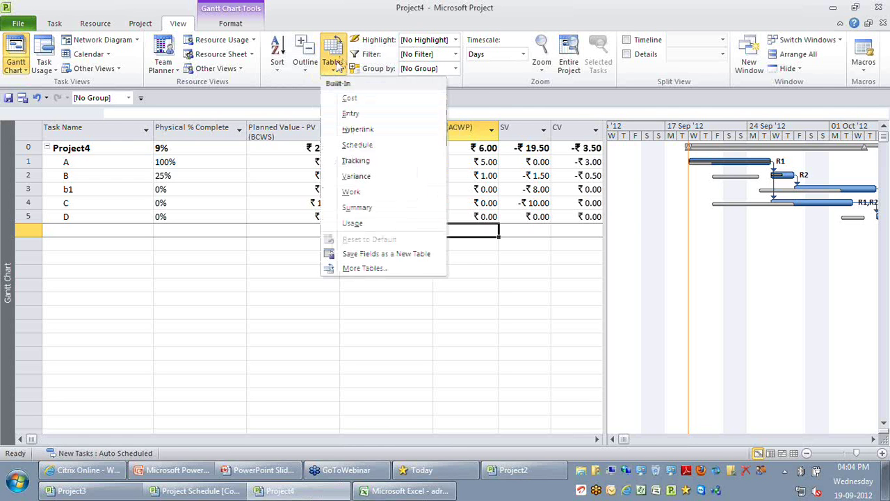
left_click(356, 176)
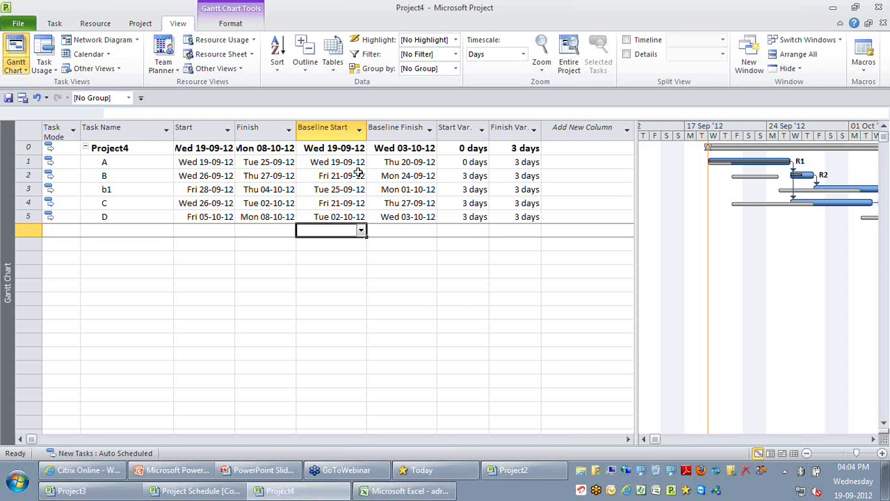
left_click(326, 128)
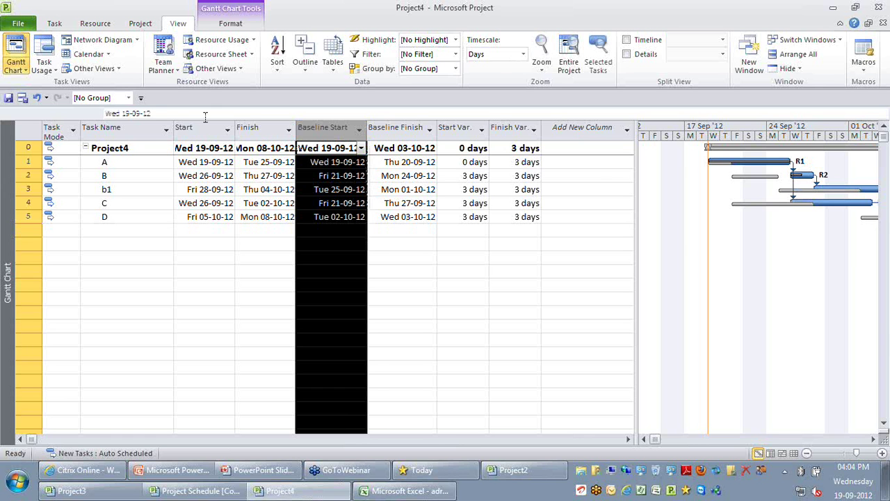
left_click(456, 128)
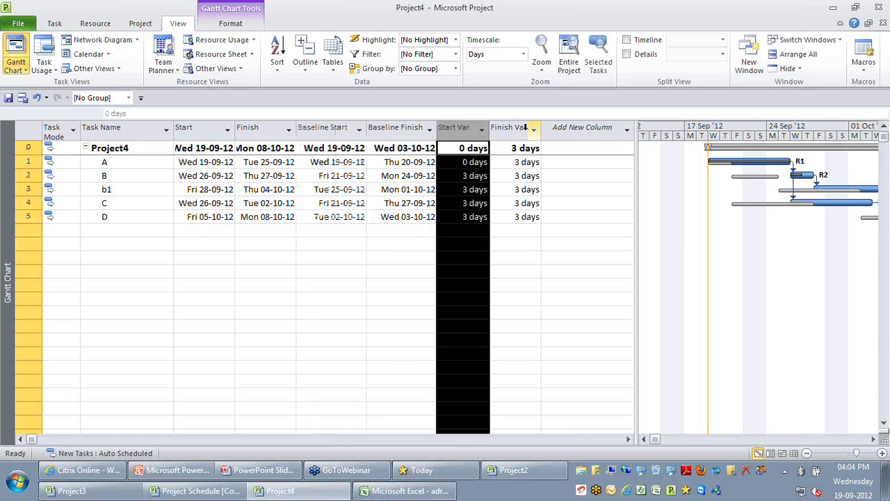
left_click(526, 127)
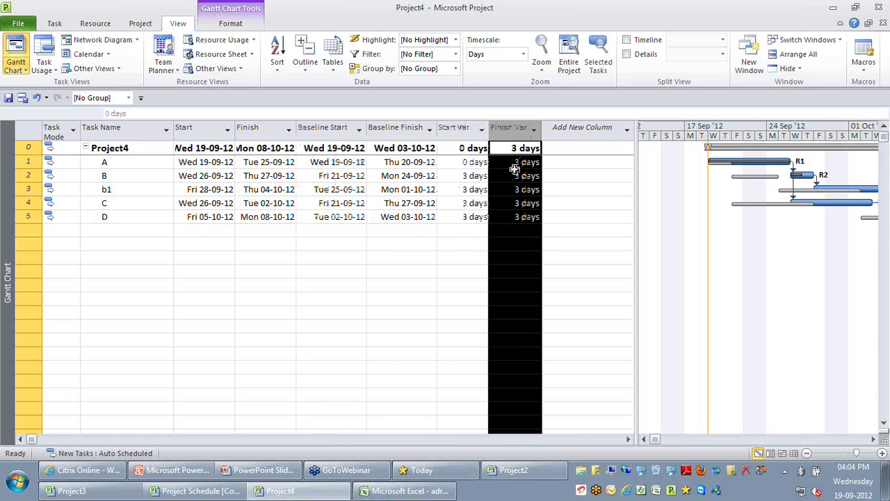
left_click(376, 256)
- Display the Cost table in the Gantt Chart to show the tasks' baseline, variance, actual and remaining costs
left_click(332, 54)
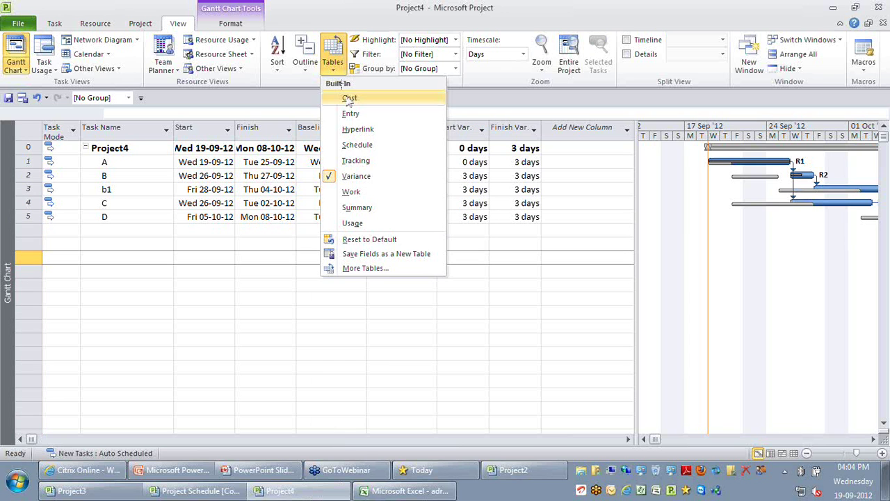
left_click(347, 98)
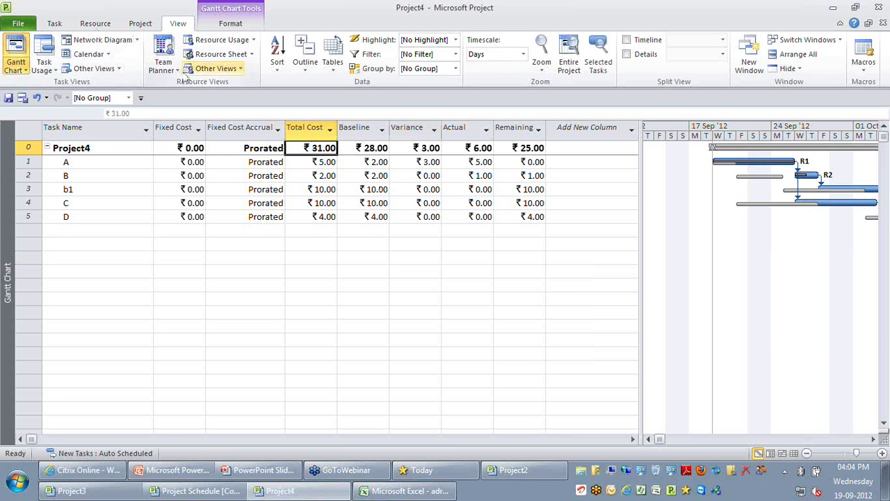
- Open the Resource Sheet and show the Cost table followed by the Work table for R1 and R2
left_click(222, 54)
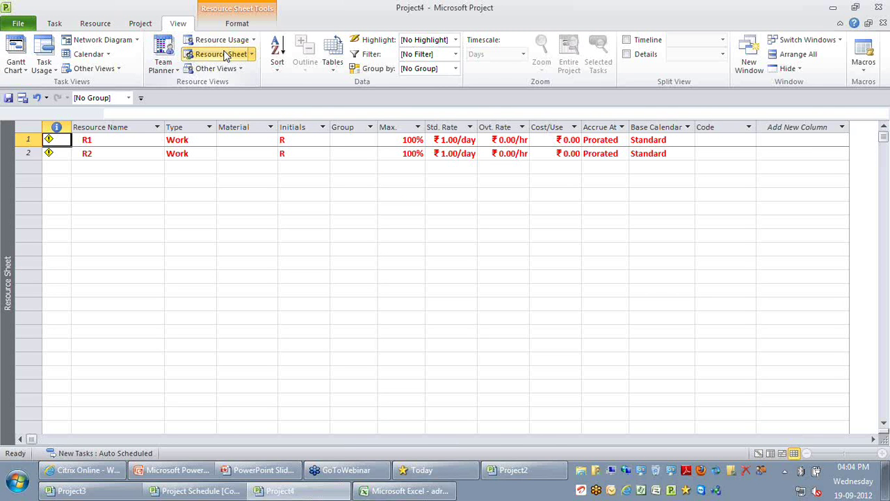
left_click(333, 54)
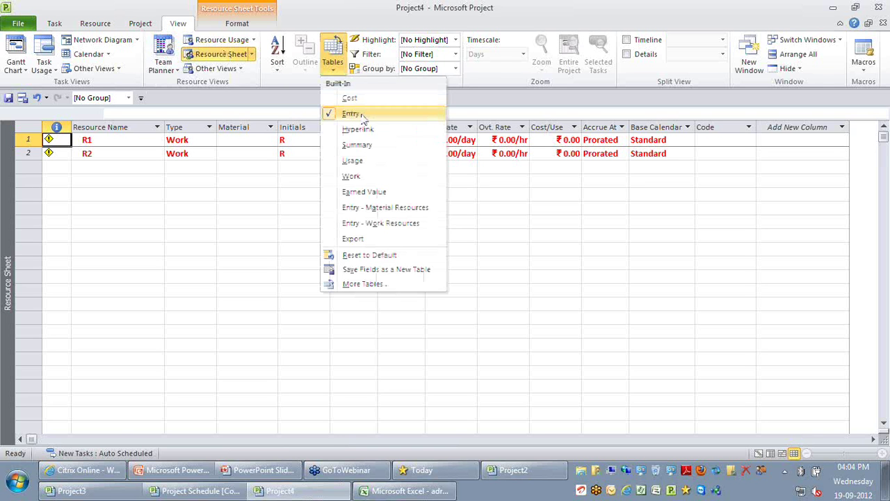
left_click(349, 98)
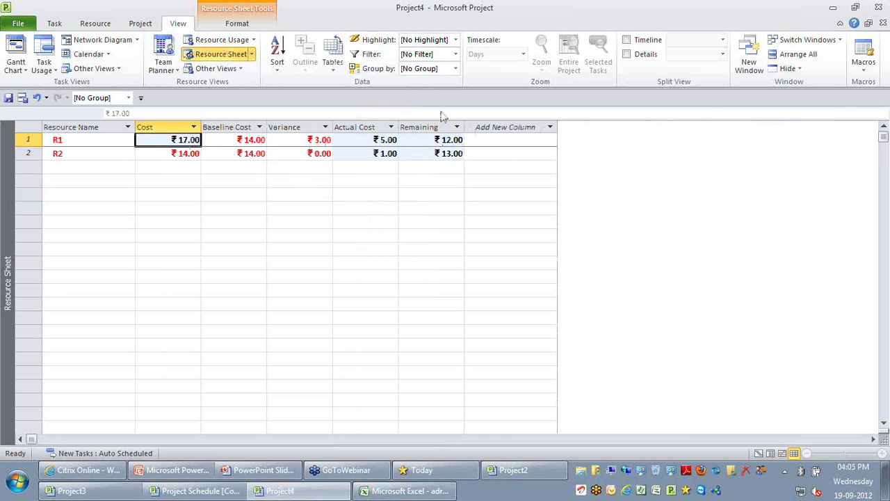
left_click(332, 69)
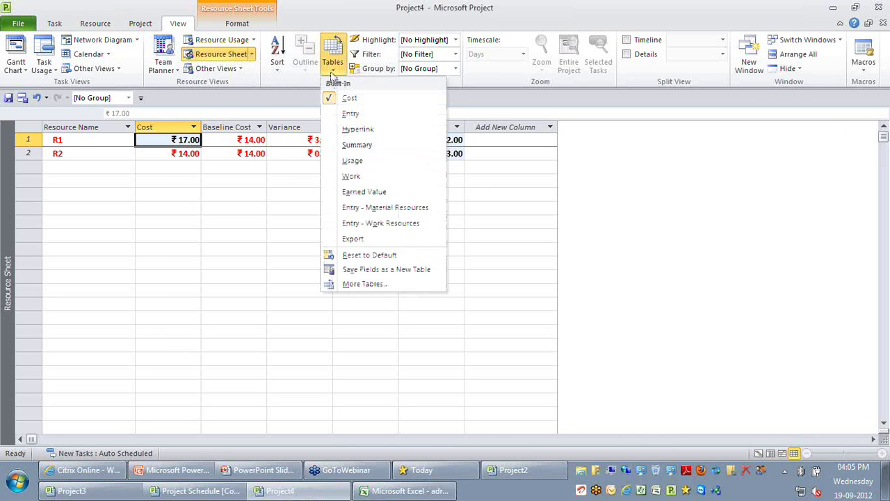
left_click(351, 176)
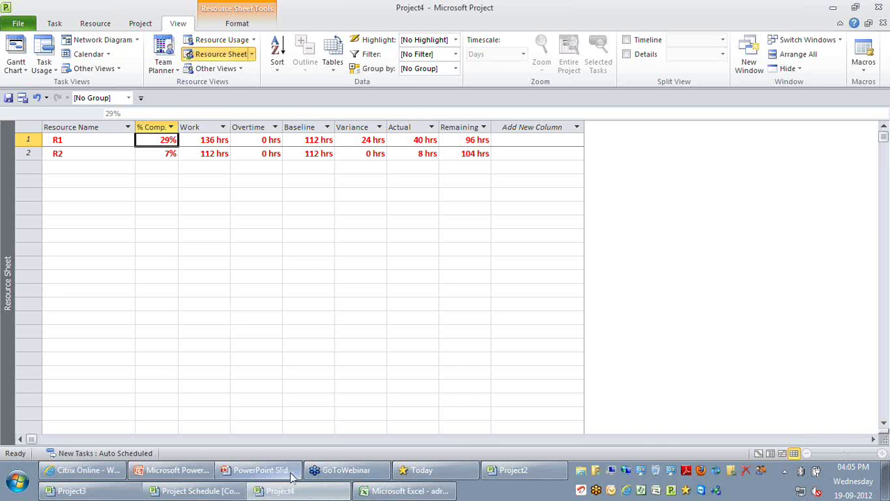
- Switch to the PowerPoint slide show and advance from Question 7 to Question 8 about overhead hammock tasks
mouse_move(292, 476)
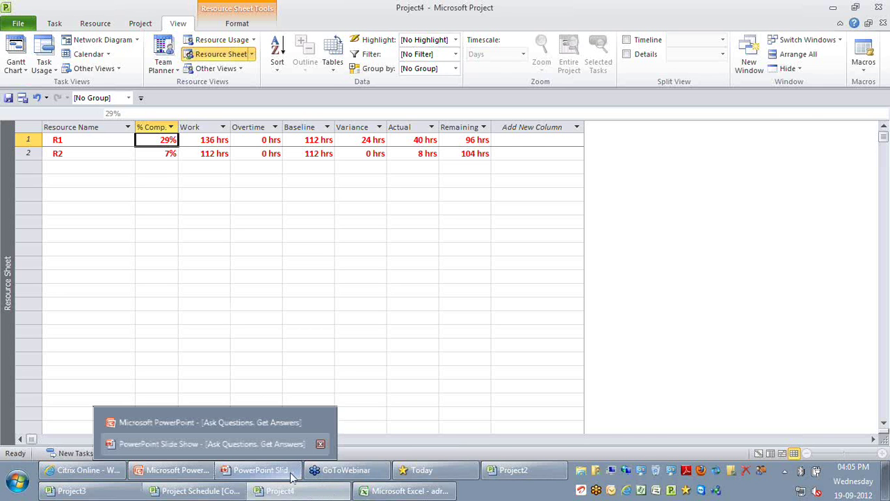
left_click(306, 449)
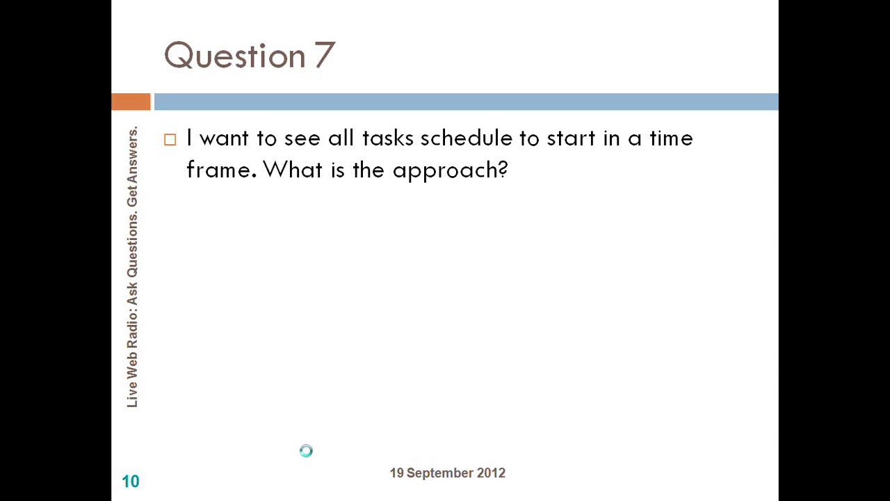
left_click(306, 452)
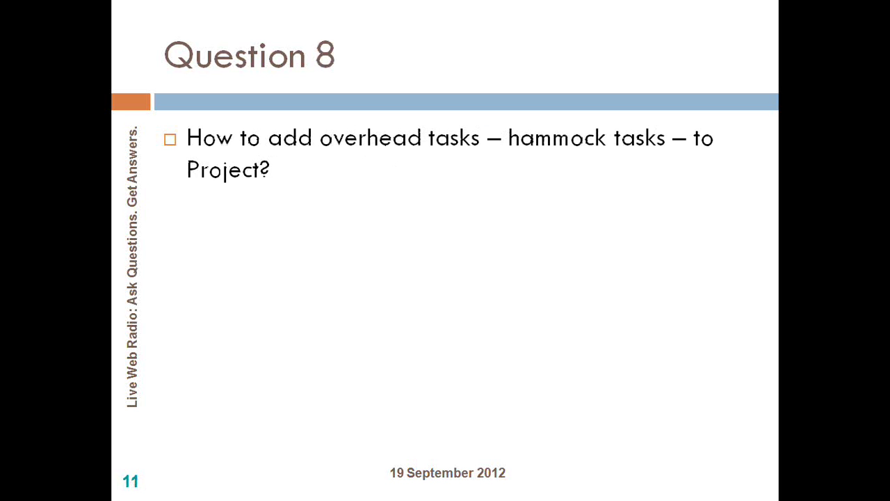
left_click(306, 456)
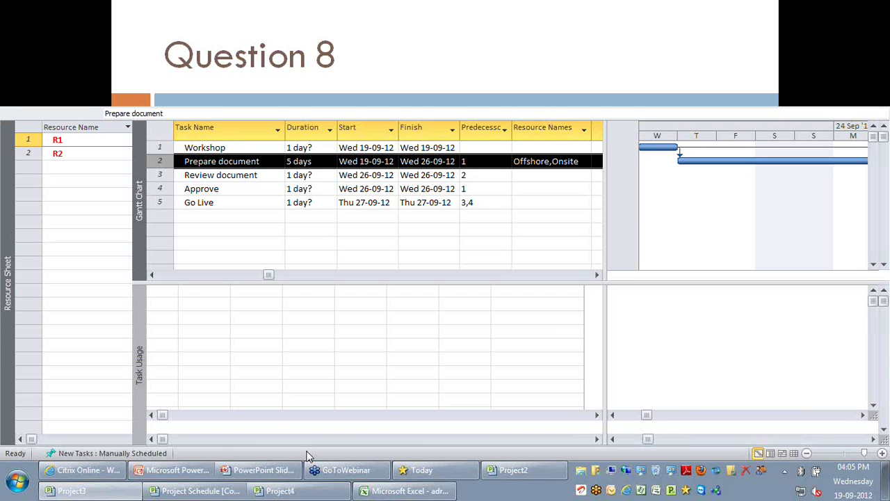
- Switch to the Project Schedule file and collapse its outline to Outline Level 1
left_click(233, 492)
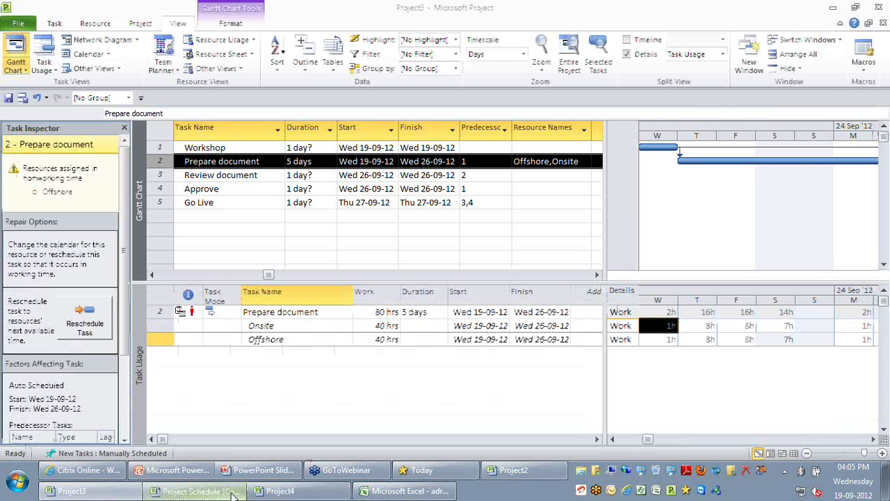
left_click(234, 492)
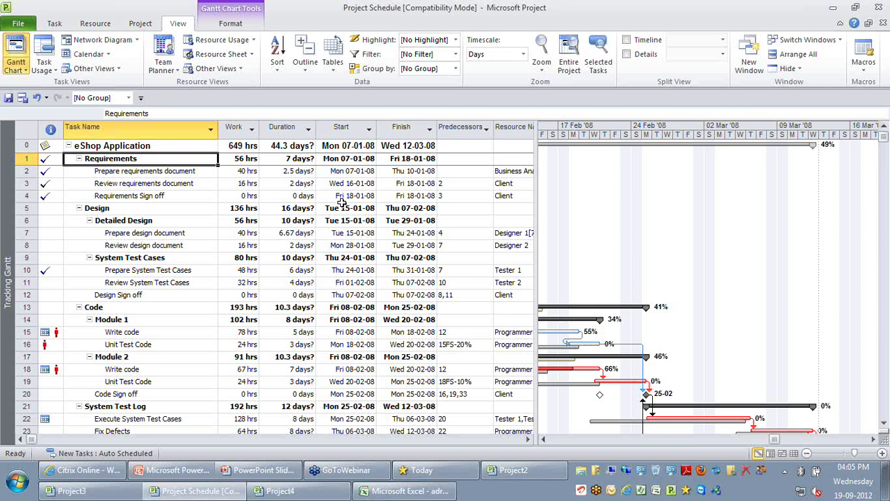
left_click(300, 71)
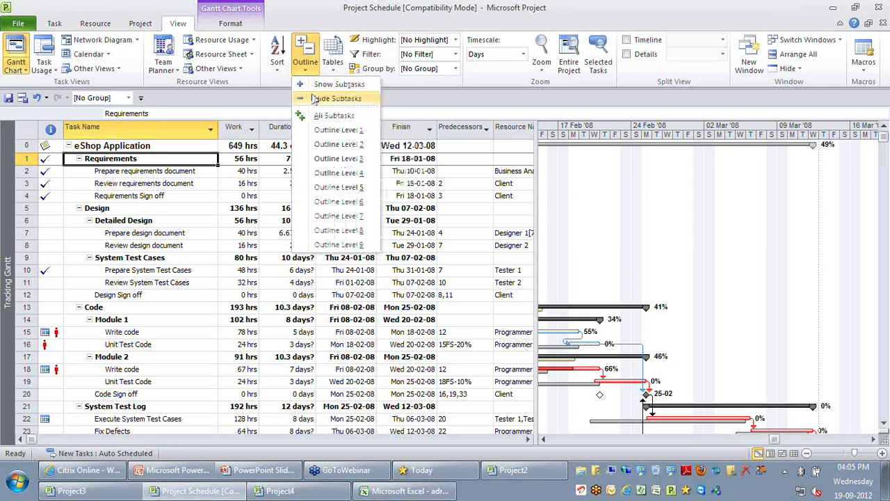
left_click(339, 130)
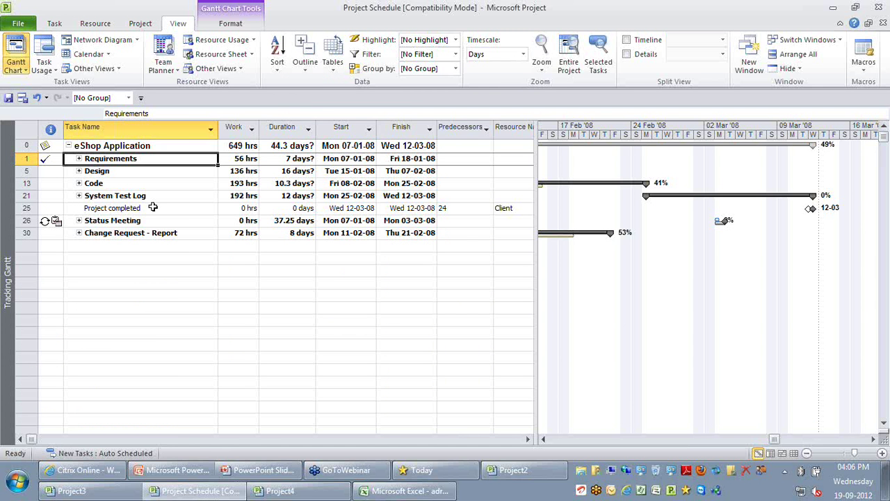
- Add a task named "pm time" in the first empty row below Change Request - Report
key("ctrl+Down")
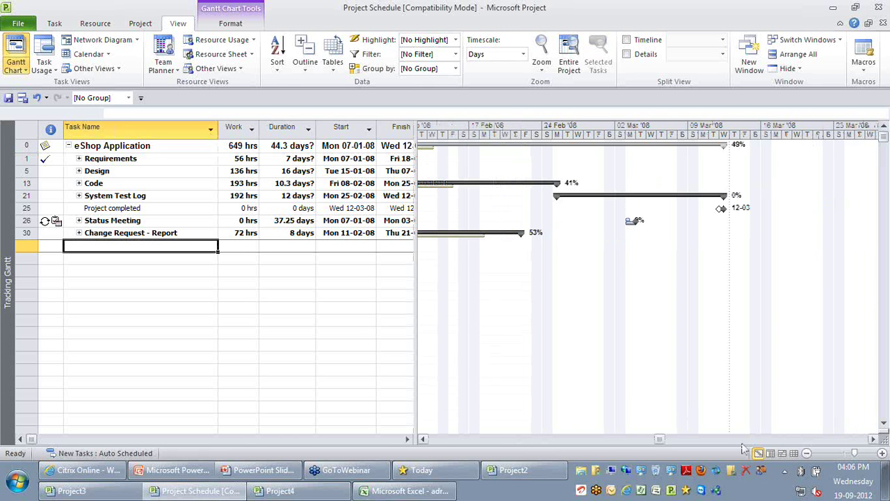
left_click(807, 453)
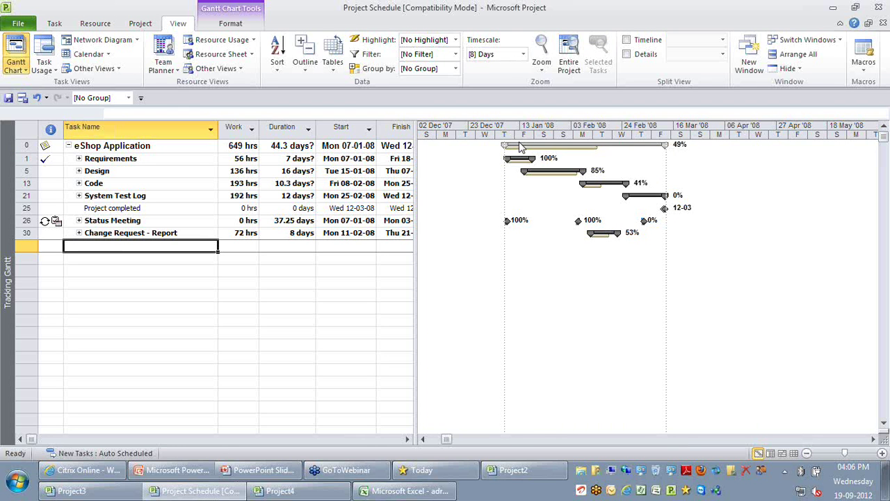
type("p")
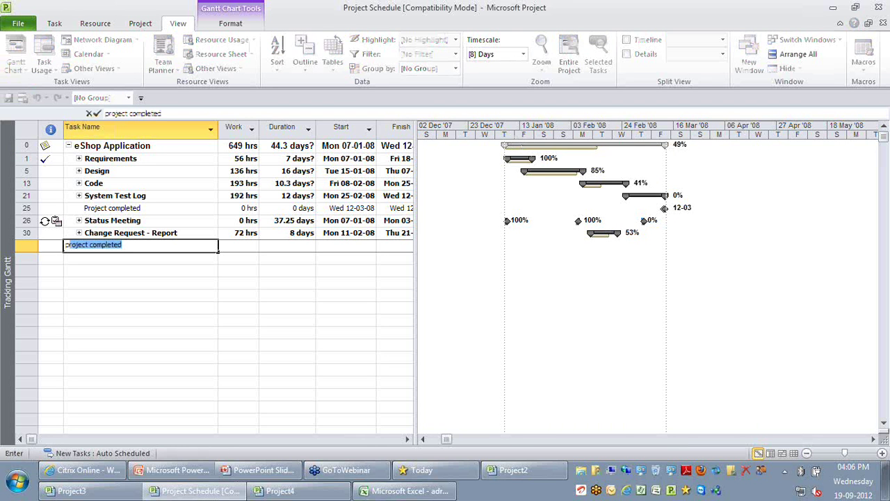
type("m time")
key("Return")
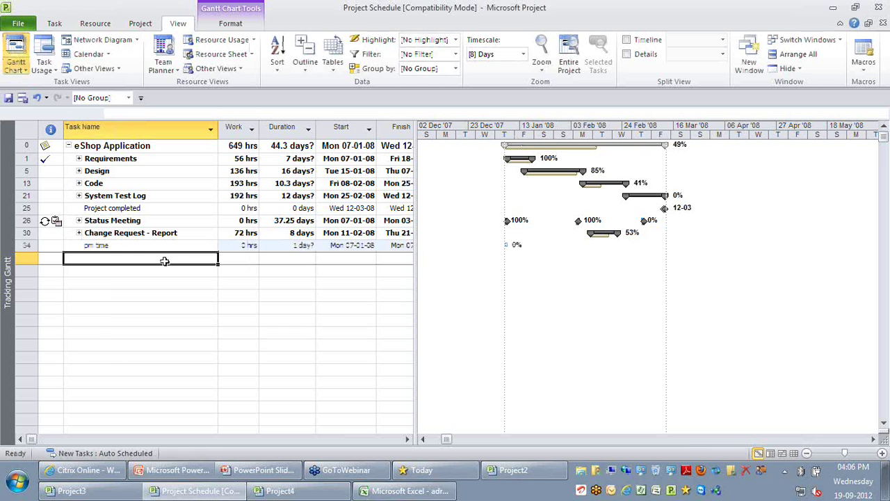
- Set the duration of the pm time task to 44.3 days to match the project summary task
key("Up")
key("Right")
key("Right")
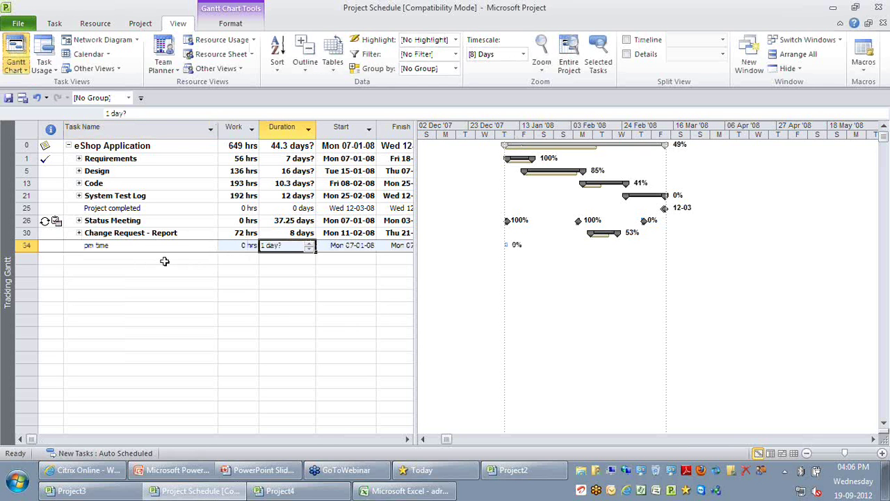
type("44.3")
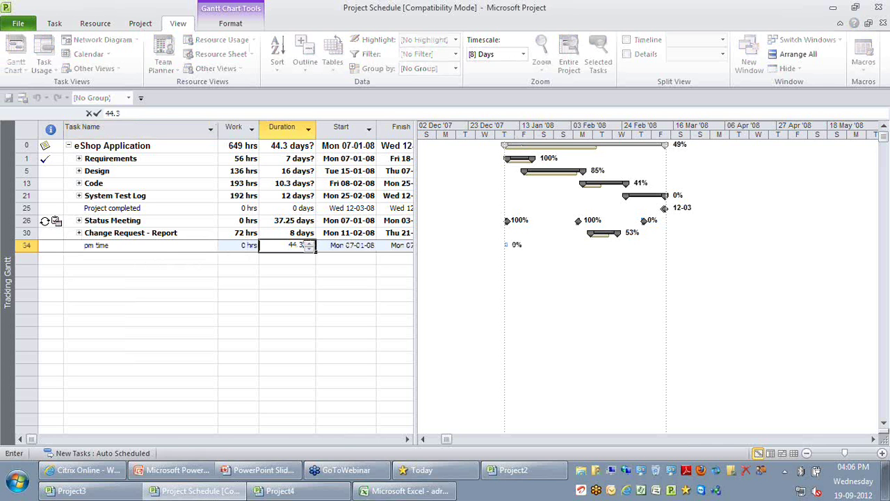
key("Return")
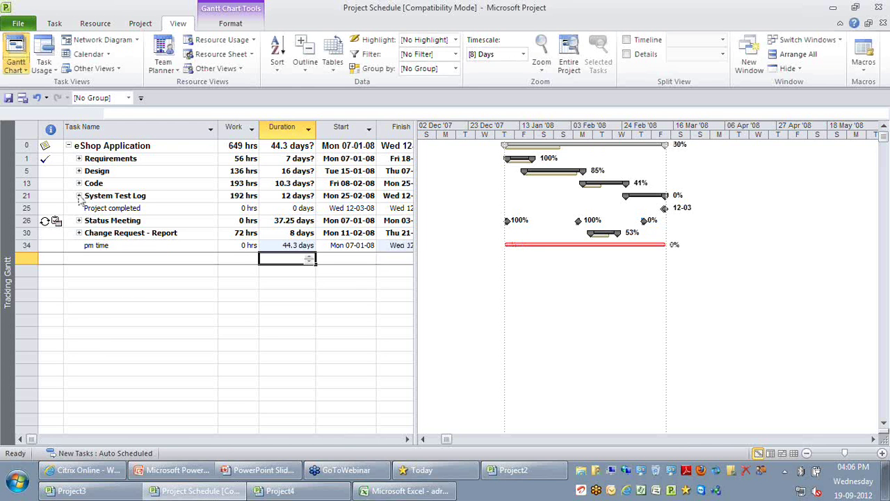
- Expand System Test Log and set the duration of Execute System Test Cases to 10 days
left_click(80, 199)
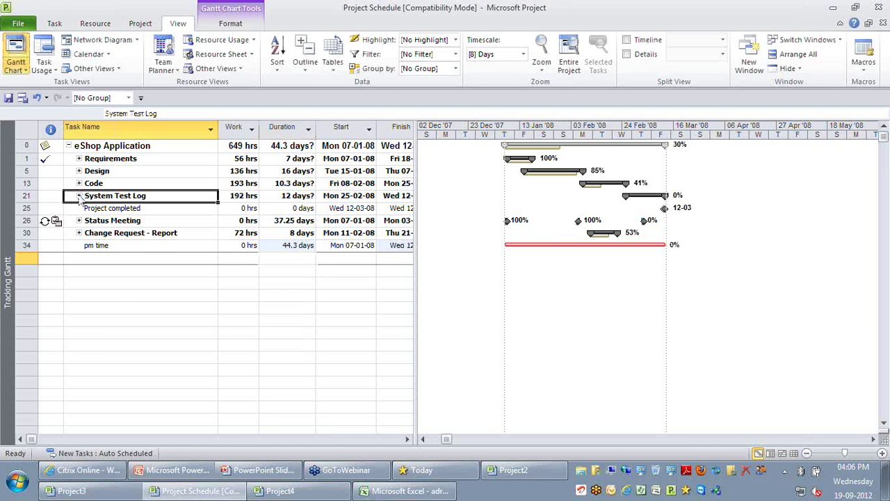
left_click(80, 196)
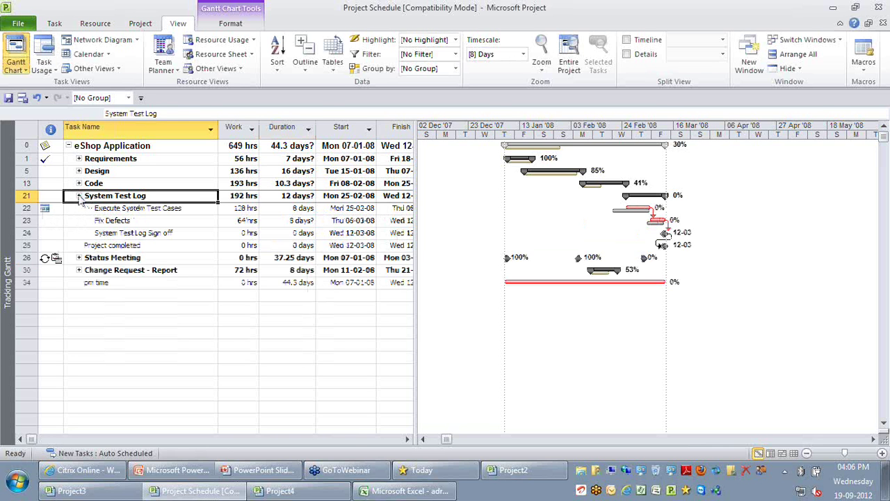
key("Down")
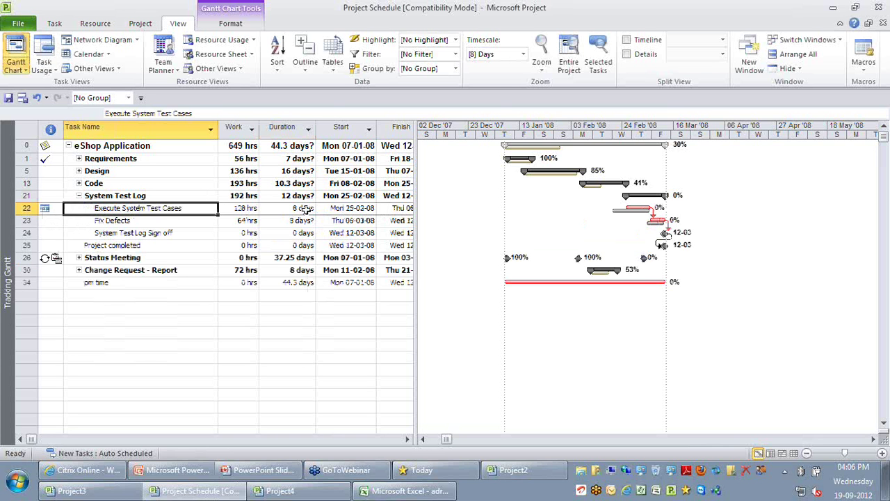
left_click(306, 209)
type("10")
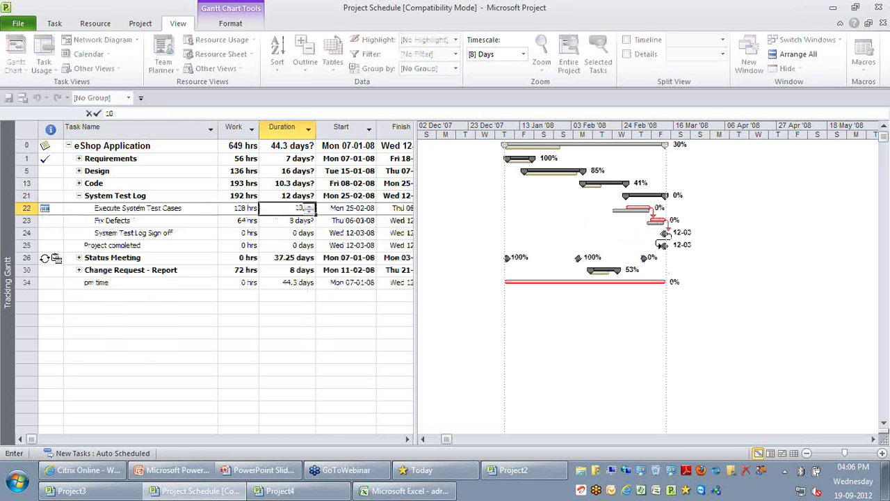
key("Return")
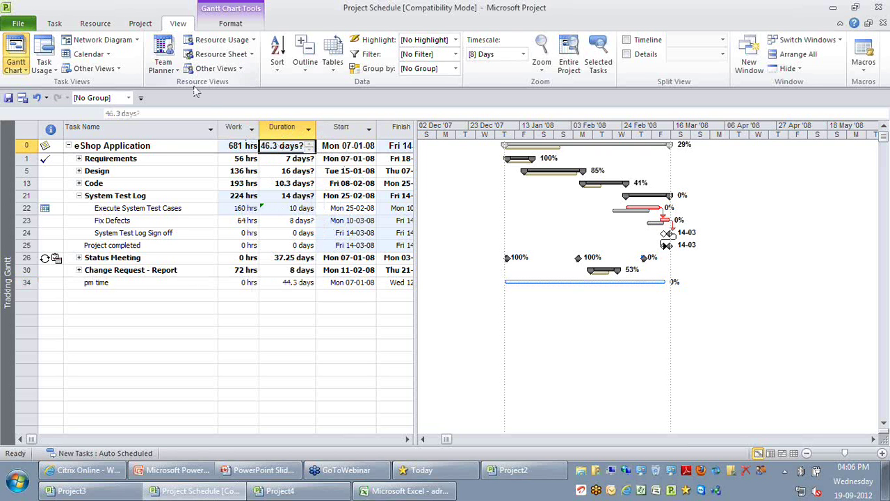
- Copy the eShop Application summary duration and paste it as a Text Data link into the pm time task's duration
left_click(55, 23)
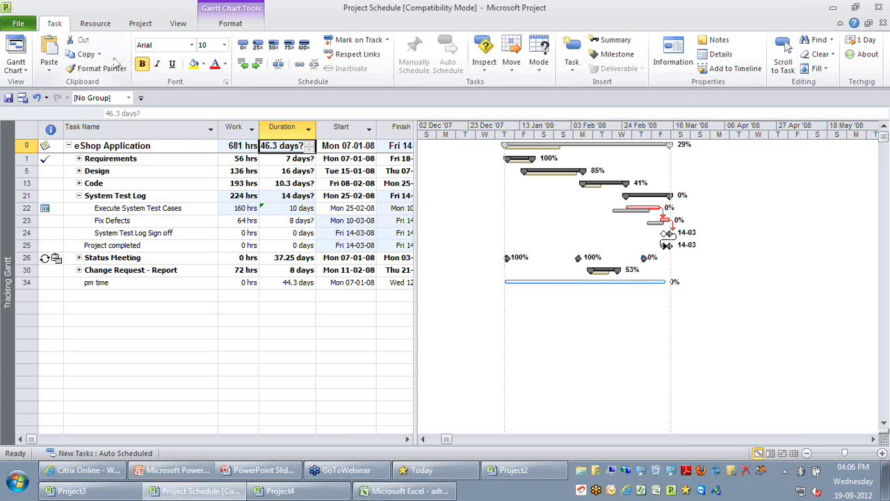
left_click(304, 284)
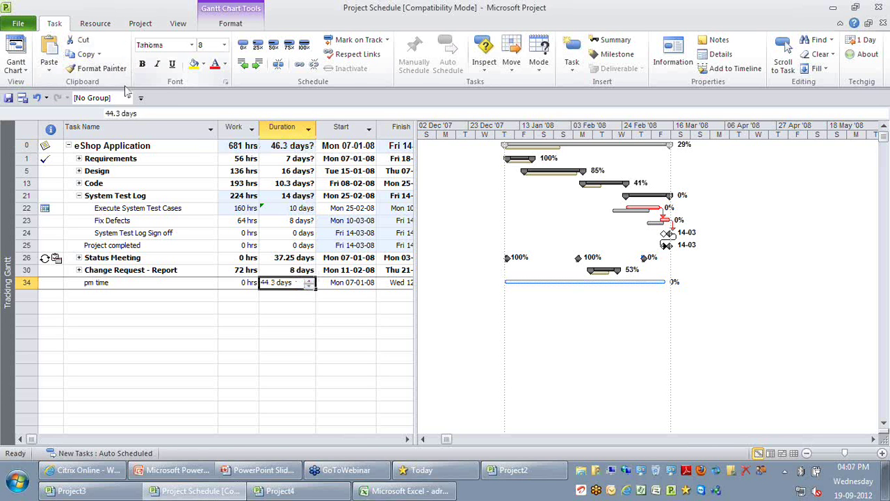
left_click(49, 72)
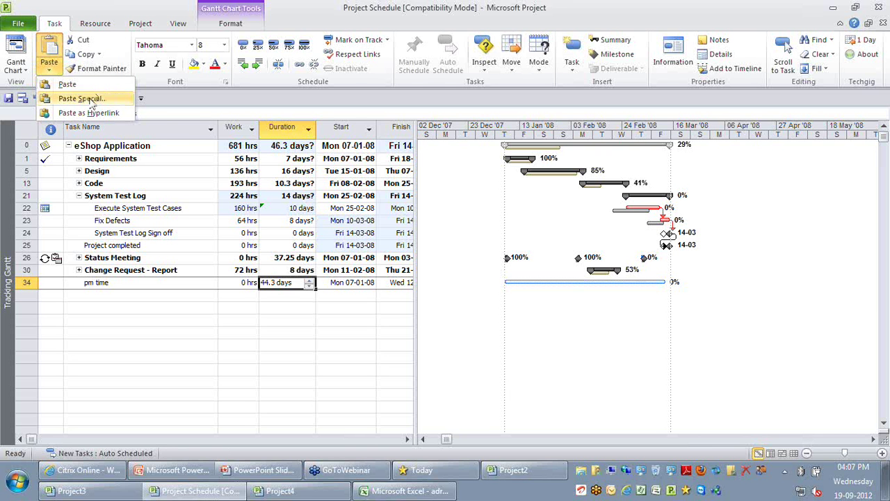
left_click(91, 101)
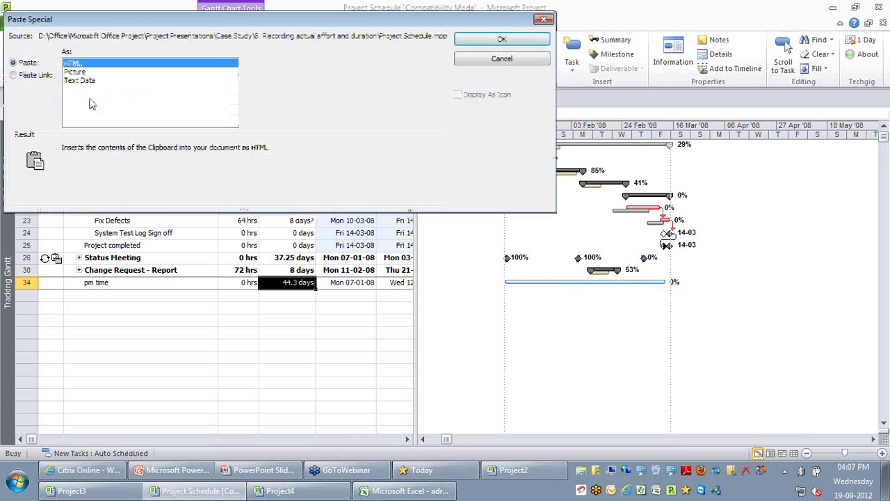
left_click(40, 76)
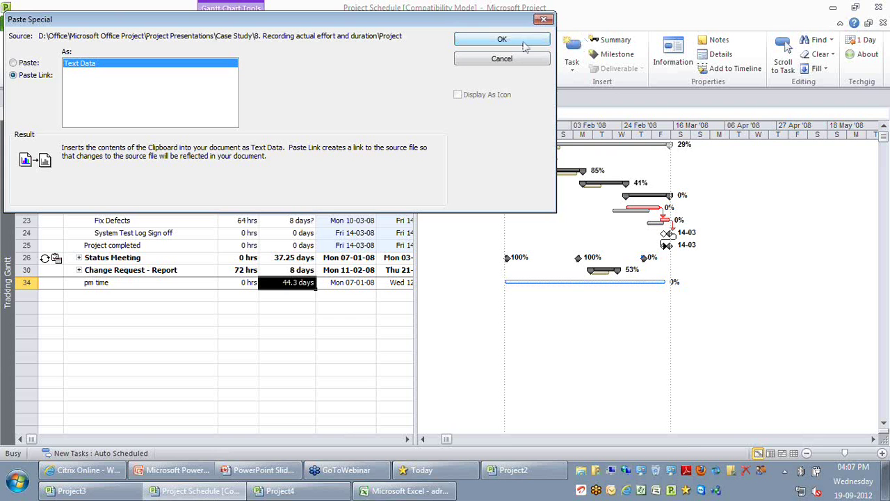
left_click(502, 39)
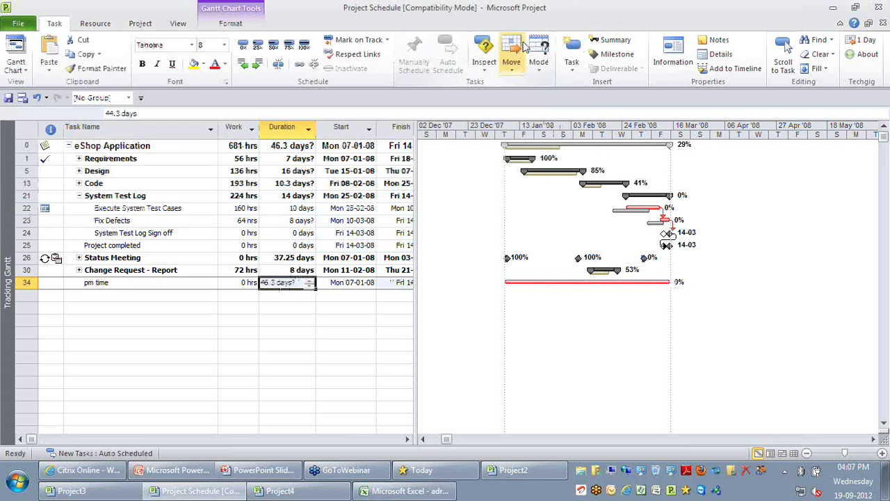
- Set the duration of the Fix Defects task to 4 days
key("Up")
key("Up")
key("Up")
key("Up")
key("Up")
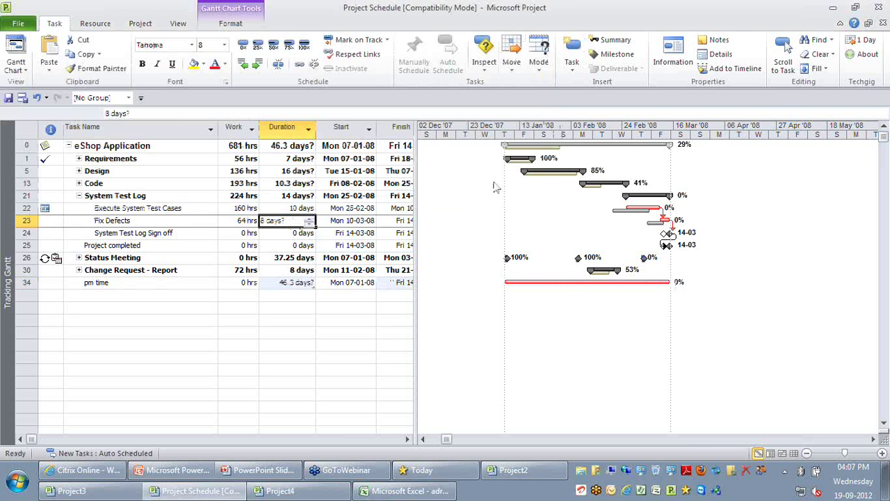
type("4")
key("Return")
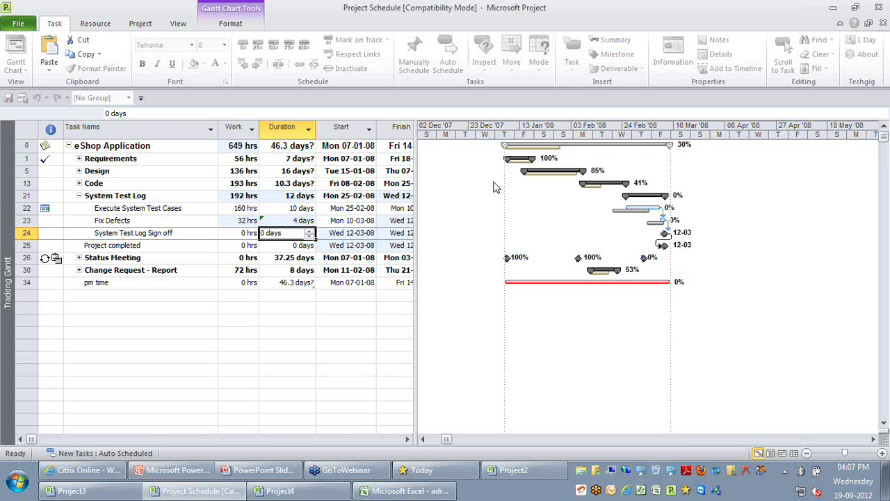
left_click(288, 333)
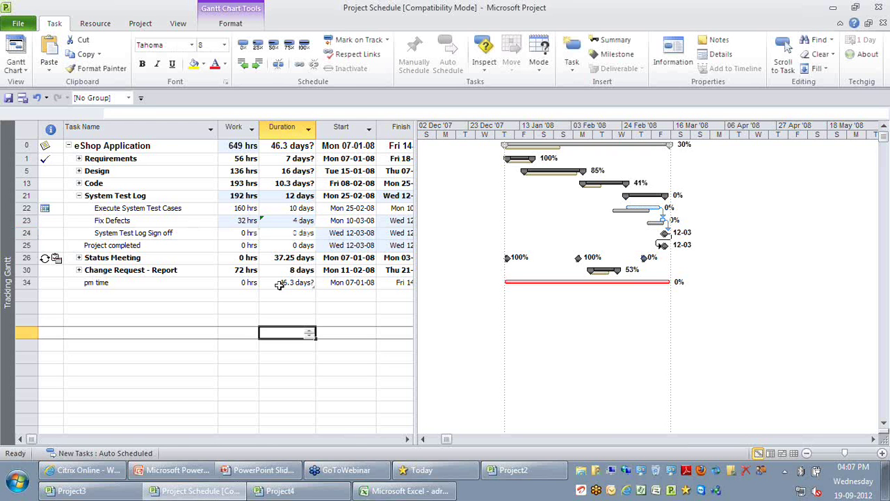
- Try Fixed Duration and Fixed Units as the task type in the pm time task's information, and cancel without saving
left_click(279, 284)
left_click(157, 282)
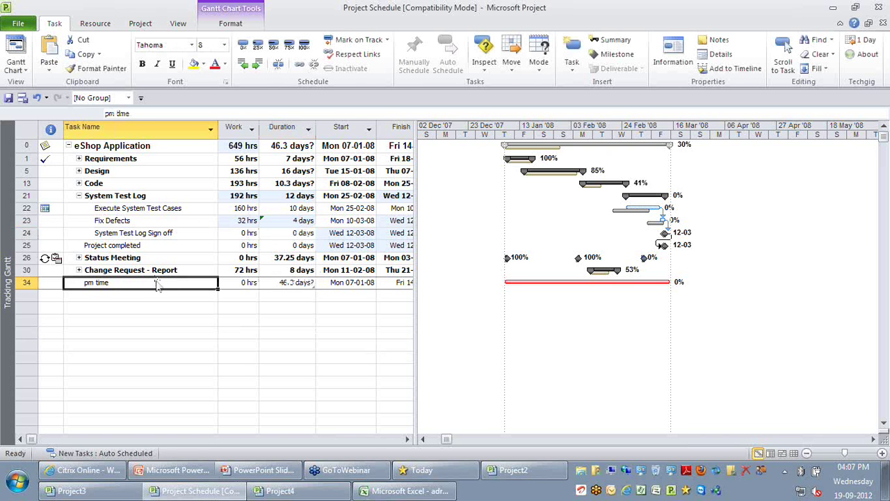
double_click(157, 285)
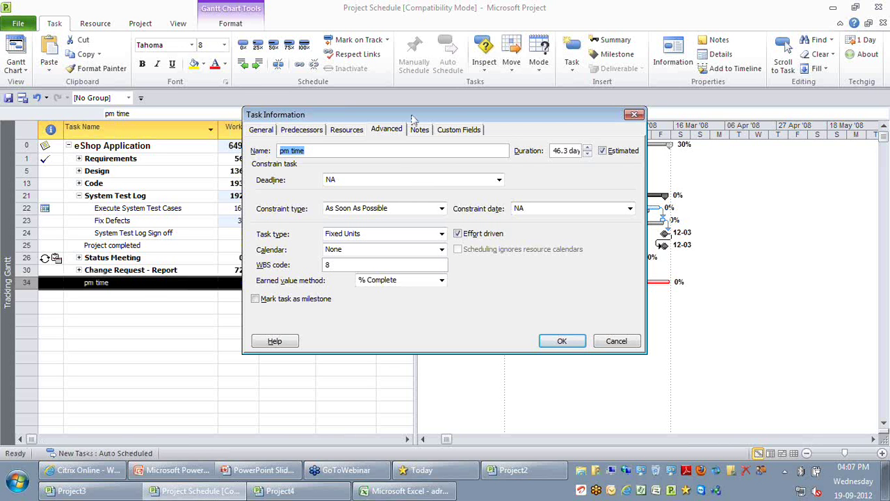
left_click_drag(412, 118, 502, 168)
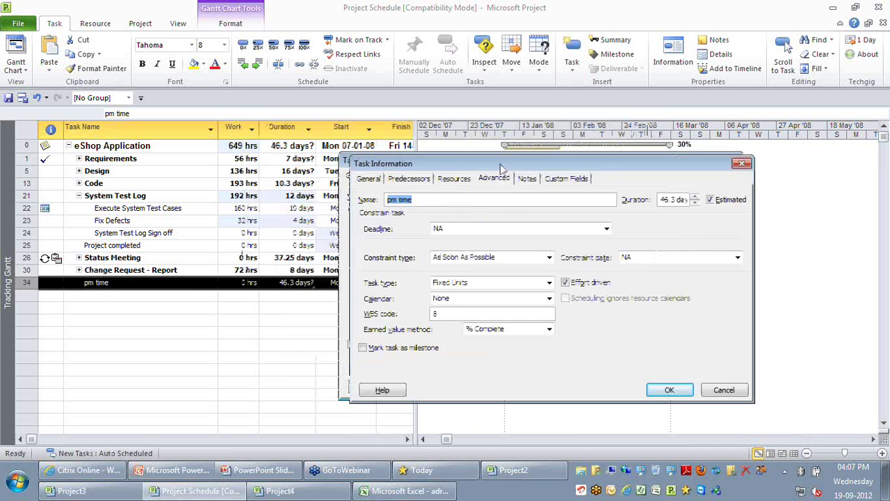
left_click_drag(503, 169, 416, 117)
left_click(398, 231)
left_click(416, 202)
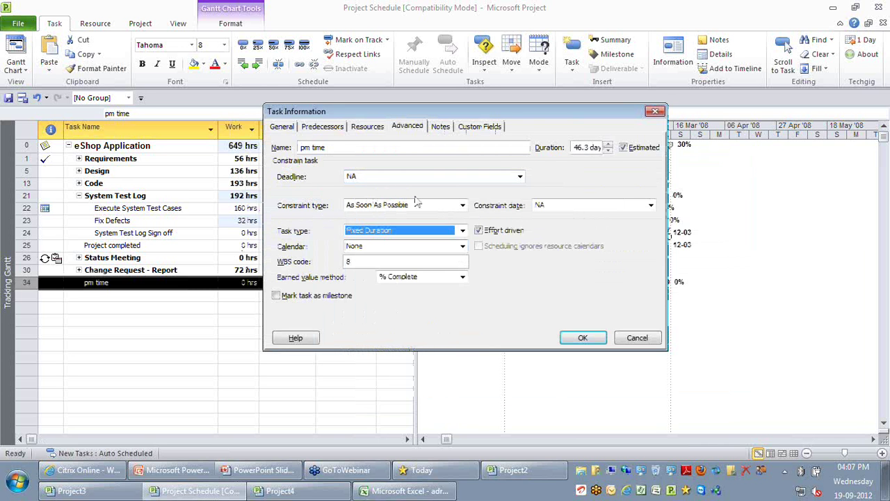
left_click_drag(416, 112, 618, 22)
key("Down")
left_click(584, 142)
left_click(588, 157)
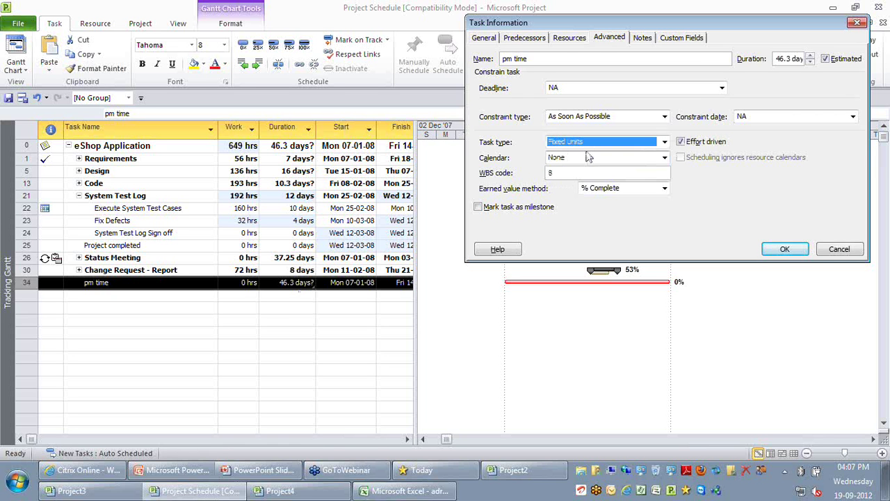
left_click(838, 250)
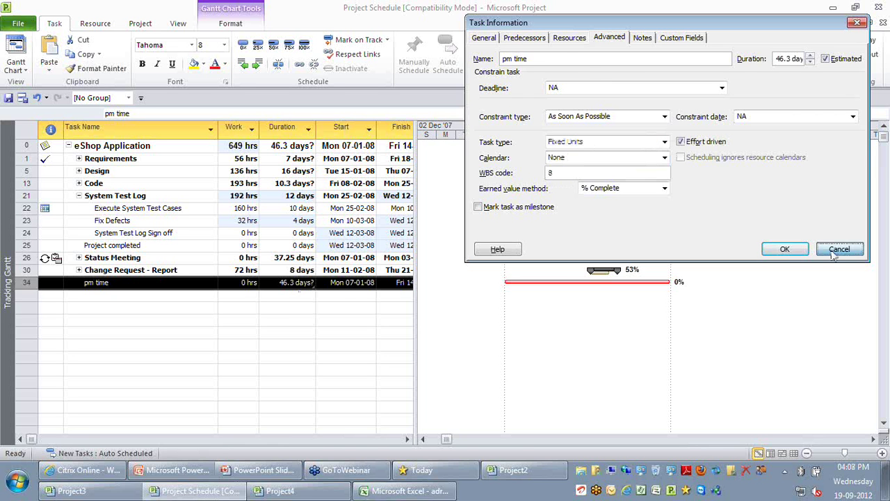
left_click(839, 251)
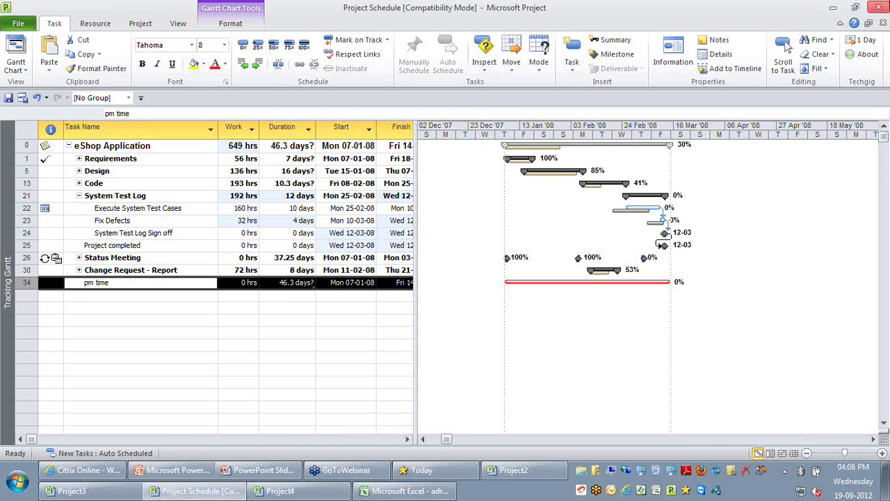
- Close Microsoft Project, discarding the unsaved changes in the open project files
left_click(880, 7)
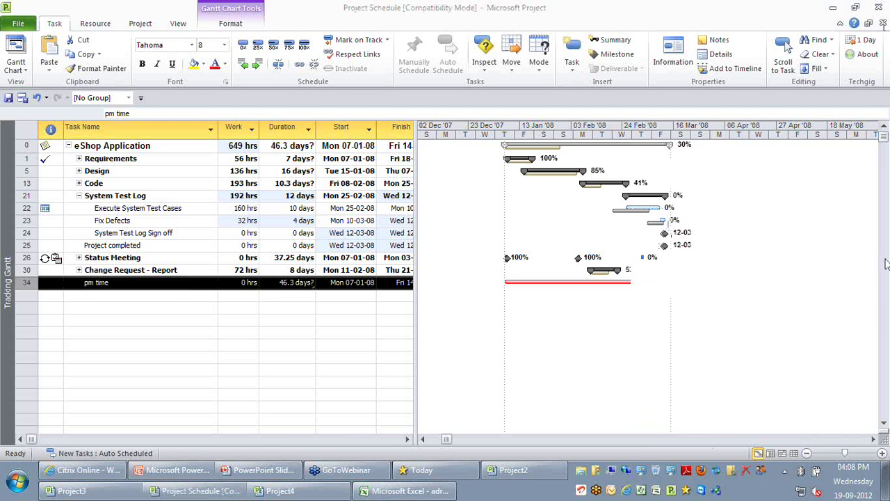
left_click(576, 10)
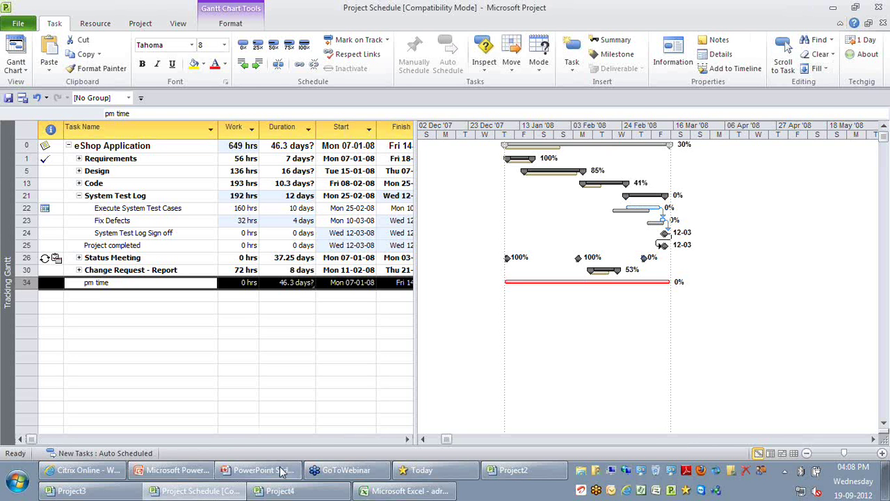
left_click(450, 273)
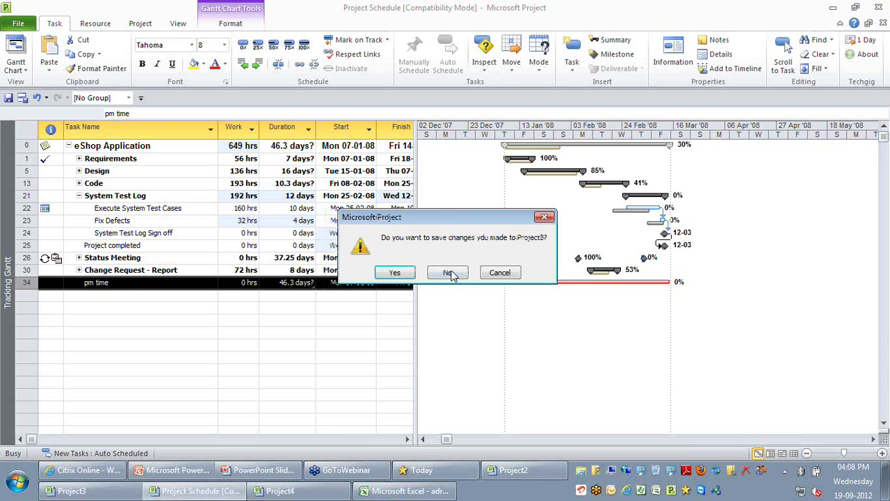
left_click(448, 273)
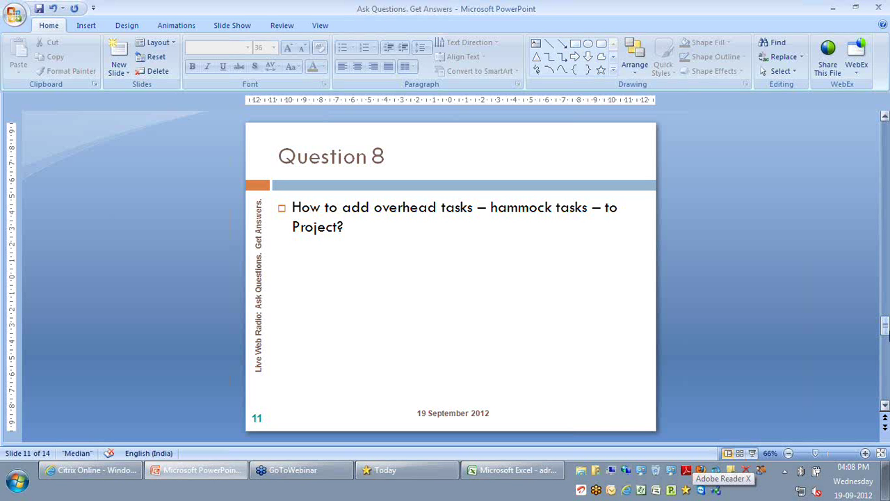
- Switch to Microsoft Project with a blank project and add the tasks Prepare document and Review document, each lasting 5 days
left_click(641, 490)
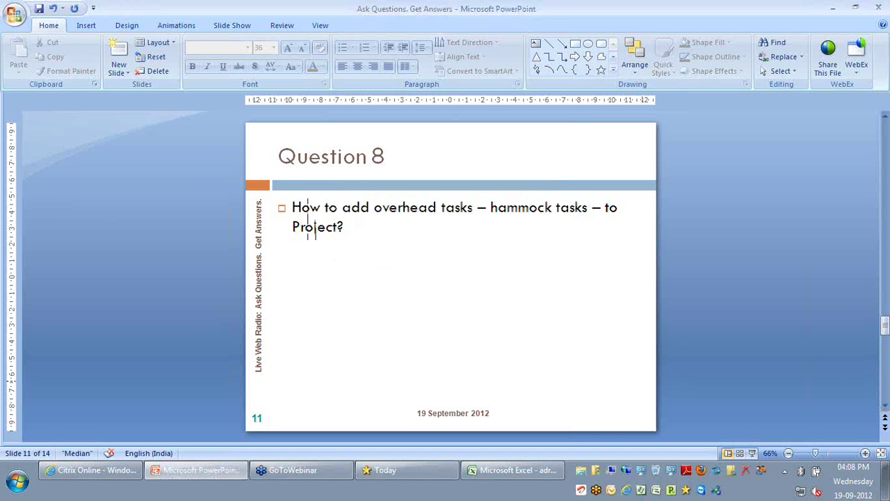
left_click(656, 490)
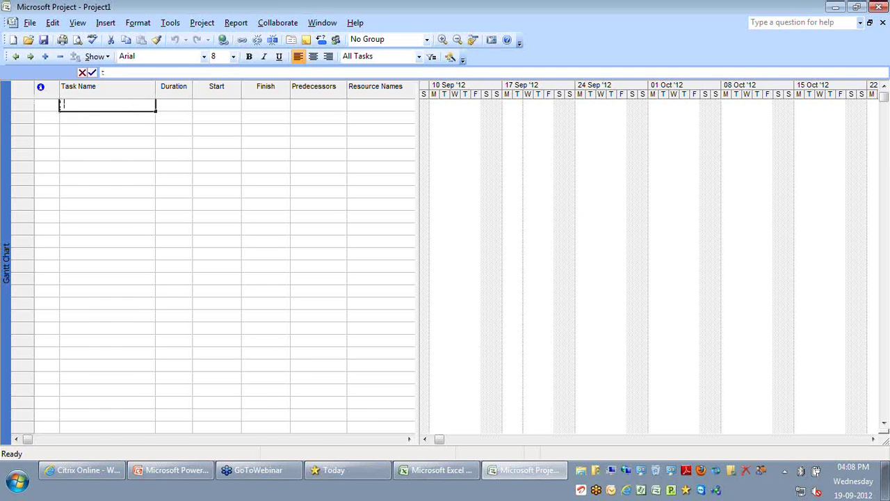
type("Prepare document")
key("Return")
type("Review document")
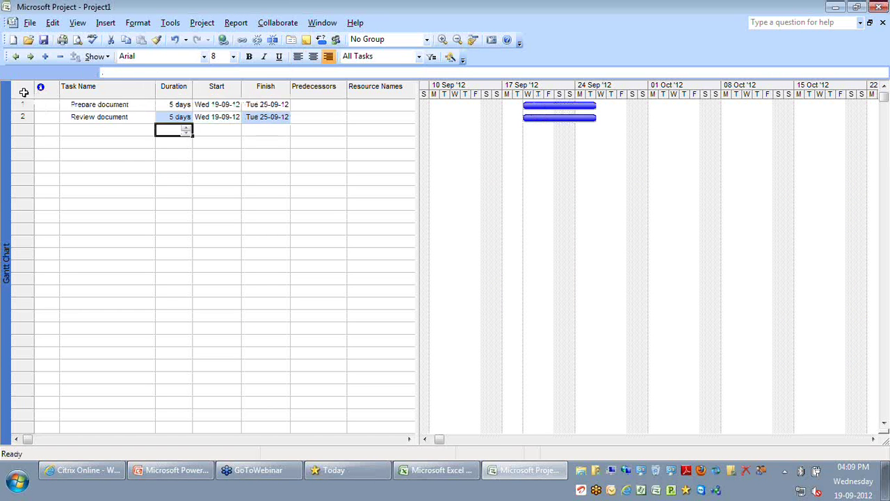
- Link Prepare document to Review document as its finish-to-start predecessor and widen the task table area
left_click(23, 92)
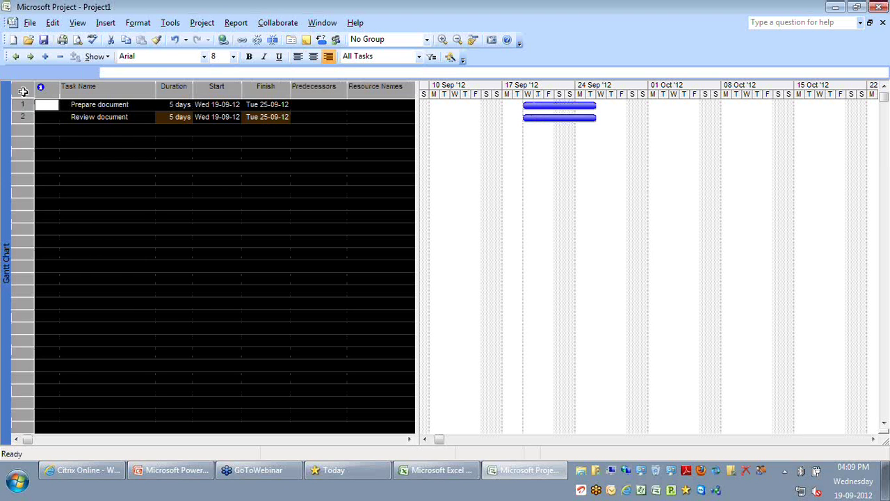
key("ctrl+F2")
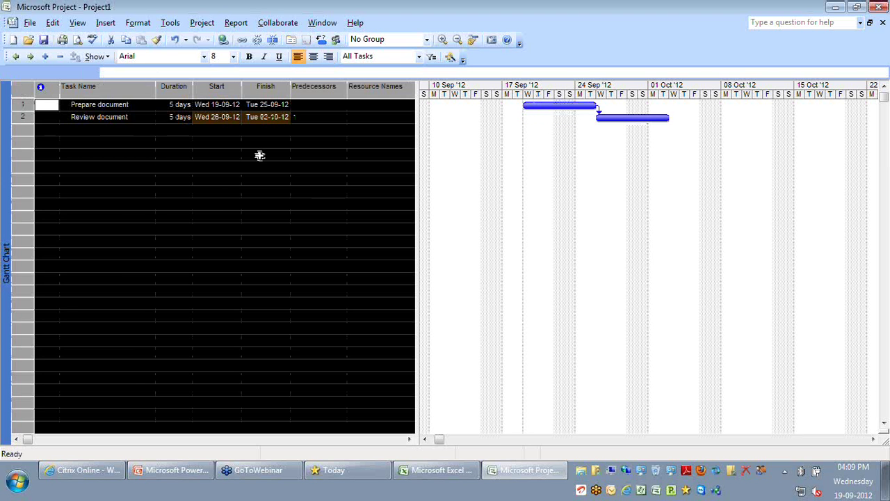
left_click(266, 192)
left_click_drag(480, 203, 491, 201)
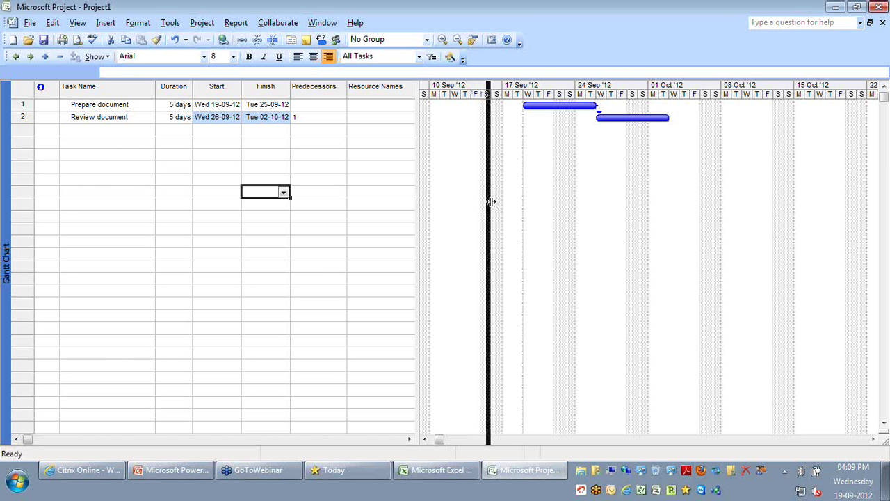
left_click_drag(491, 202, 493, 203)
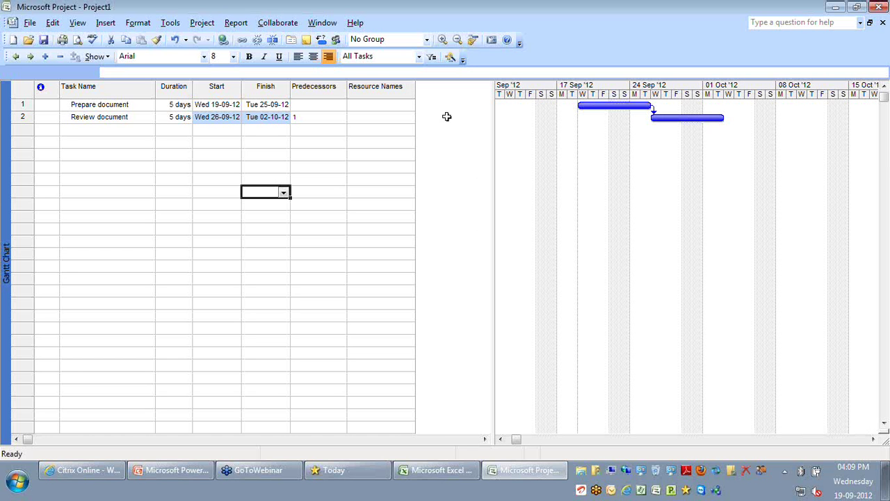
- Display the PERT Analysis tools and open the PERT Entry Sheet
right_click(624, 43)
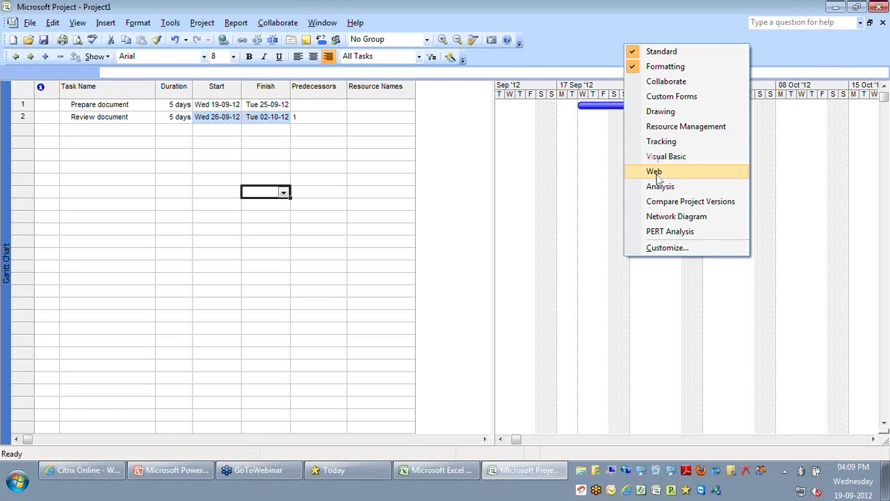
left_click(675, 233)
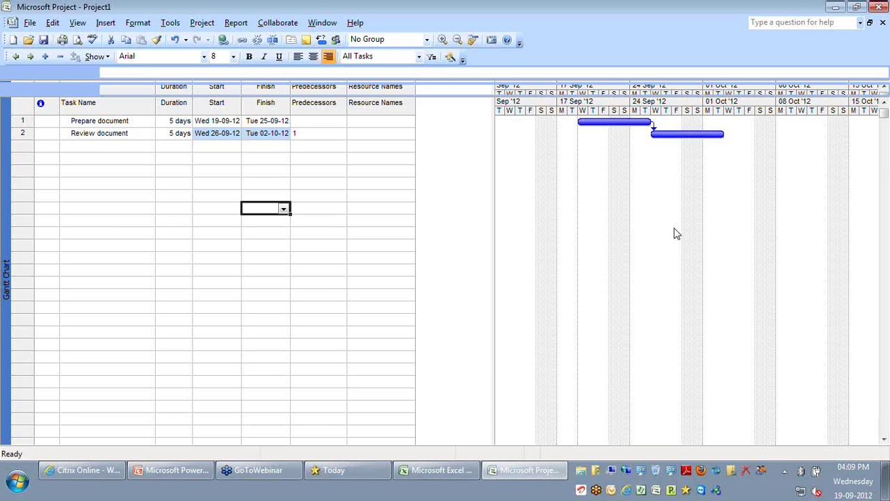
left_click(13, 75)
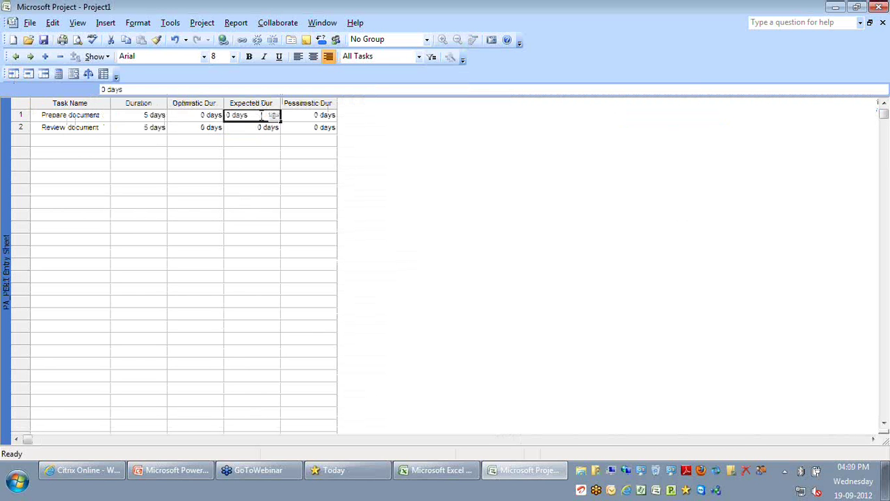
- Set the optimistic duration of the Prepare document task to 3 days
key("Left")
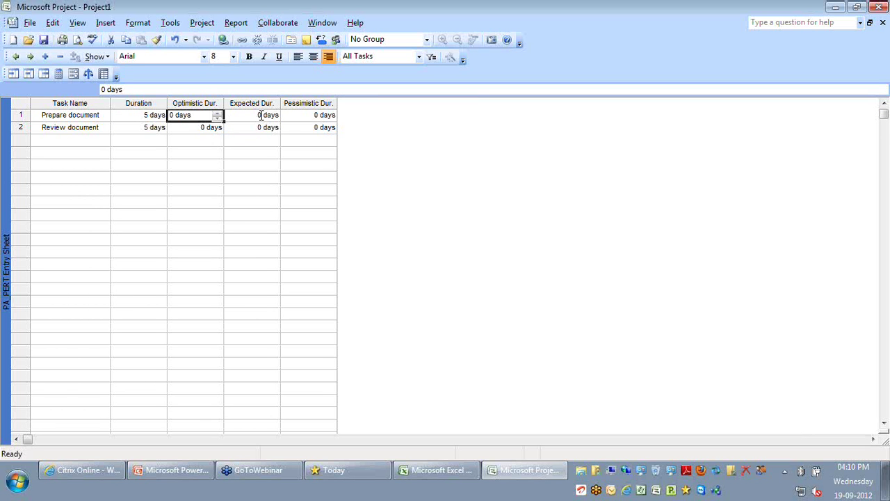
type("3")
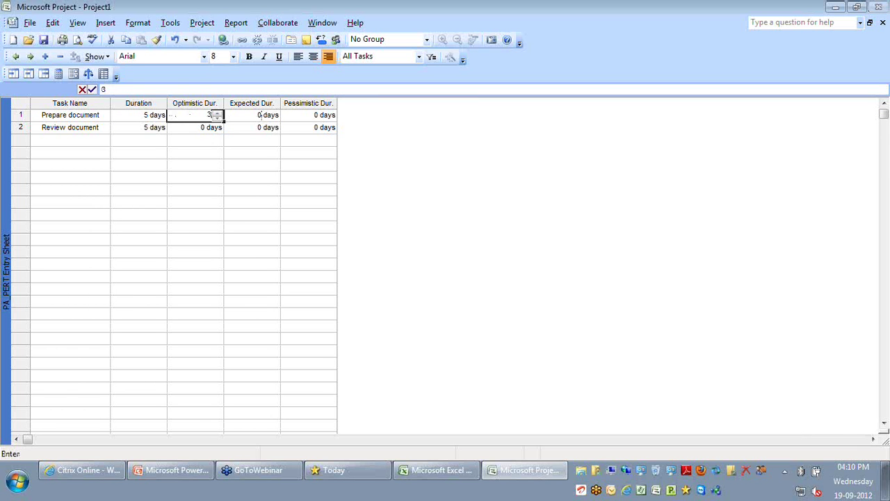
left_click(271, 115)
key("Escape")
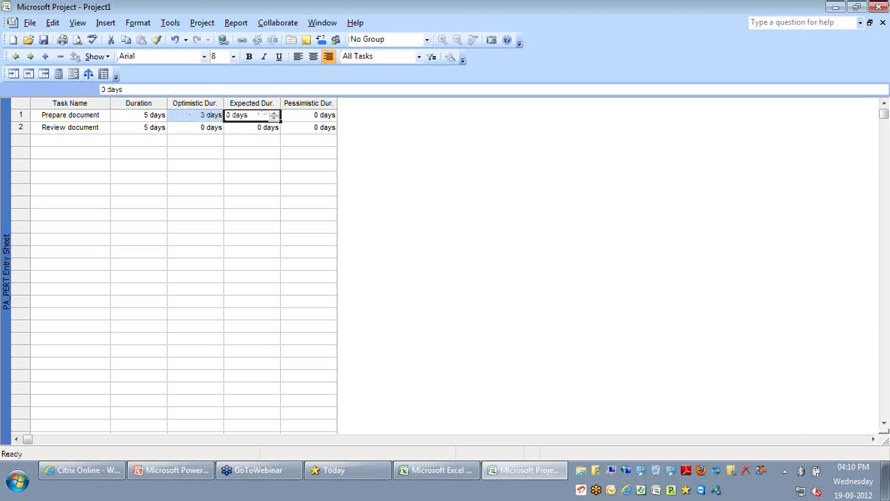